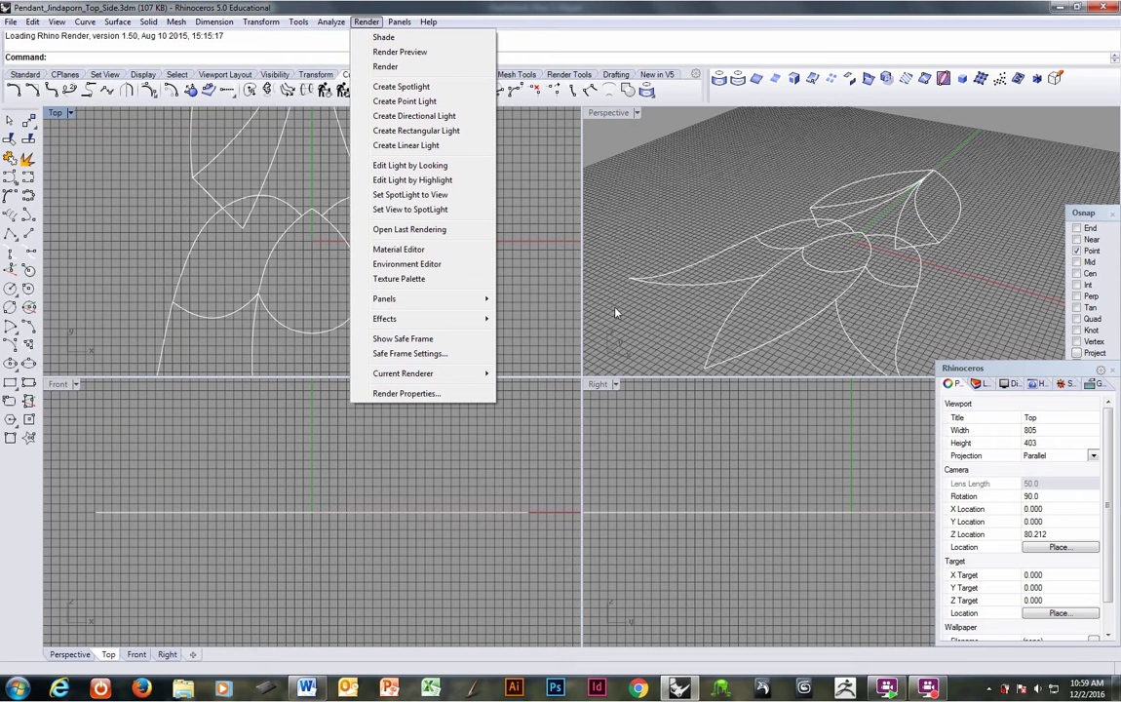
Show the Default layer to inspect its guide lines around the pendant drawing, and hide it again.
click(559, 254)
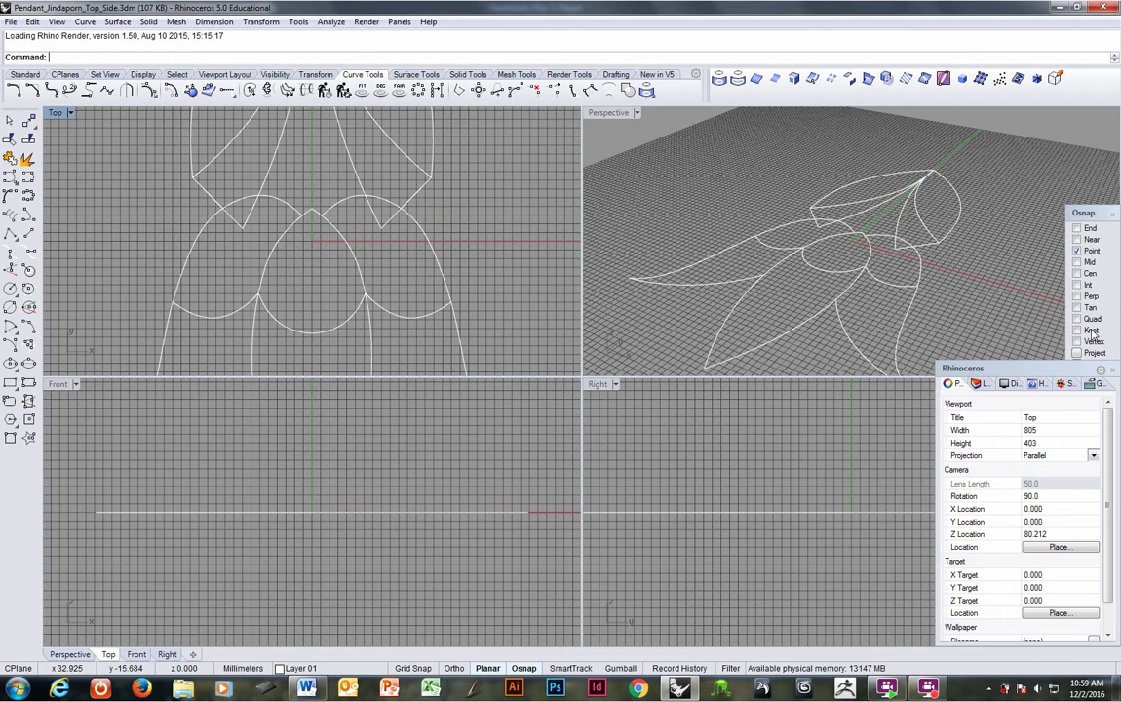
click(978, 383)
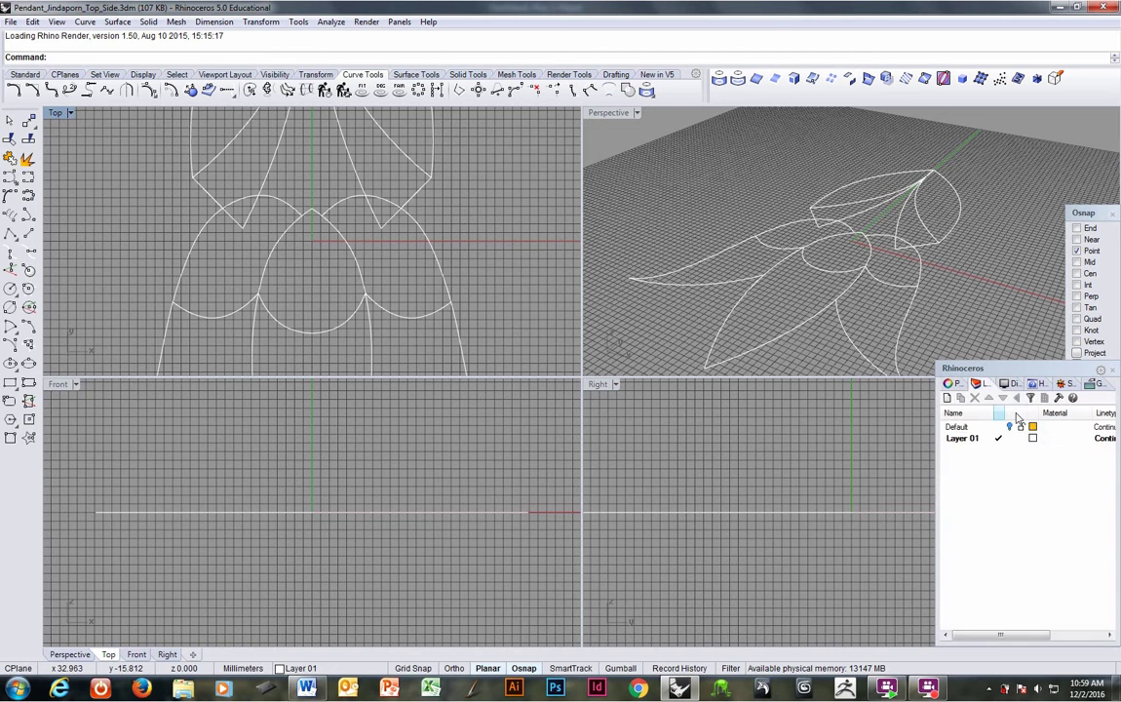
click(1010, 428)
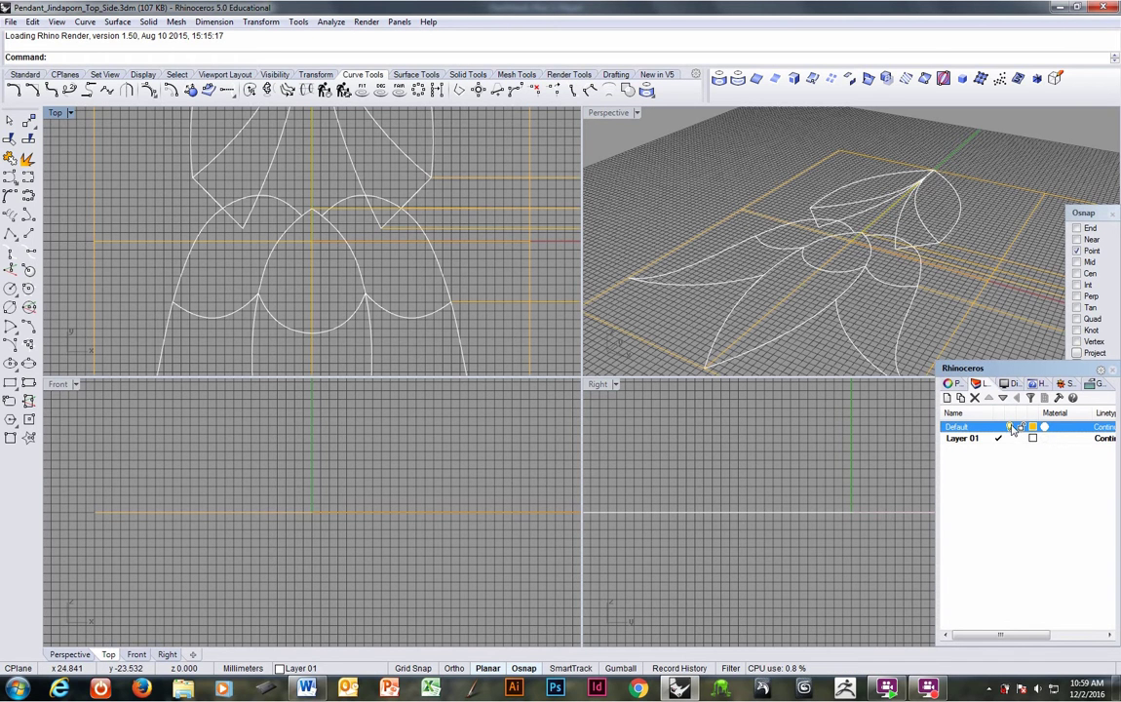
scroll(776, 306, down, 7)
shift+right_drag(777, 307, 713, 263)
click(1010, 428)
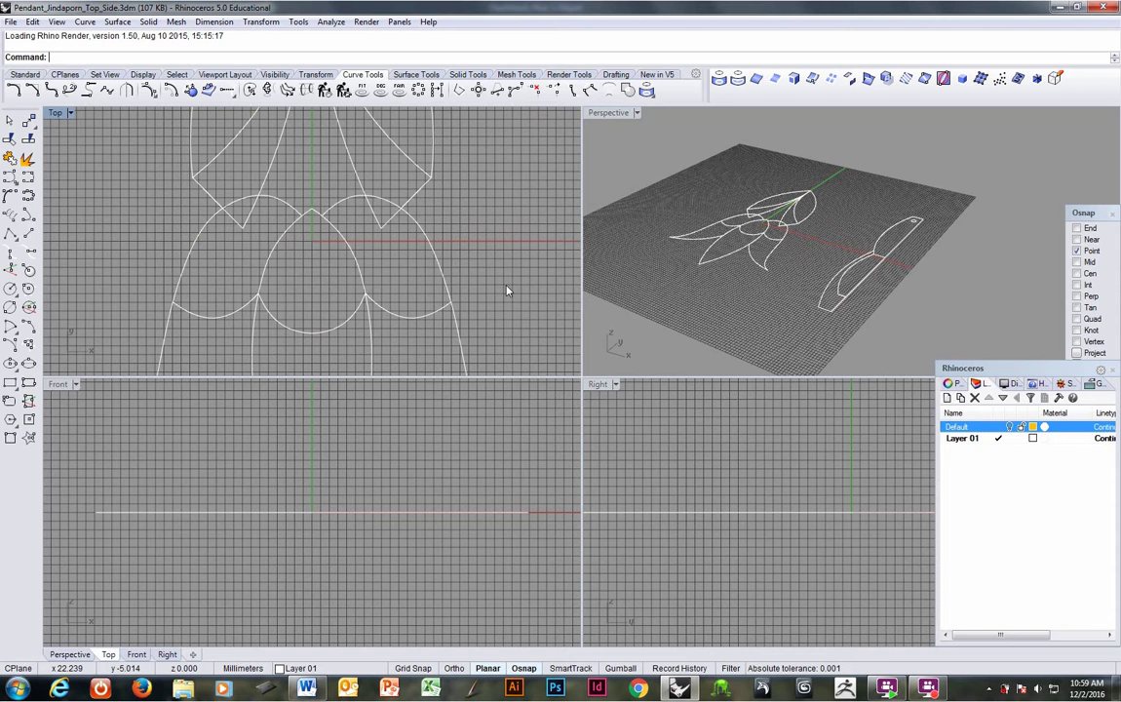
Copy all visible pendant curves into a new file, leaving the original file unsaved.
key(ctrl+a)
key(ctrl+c)
click(11, 21)
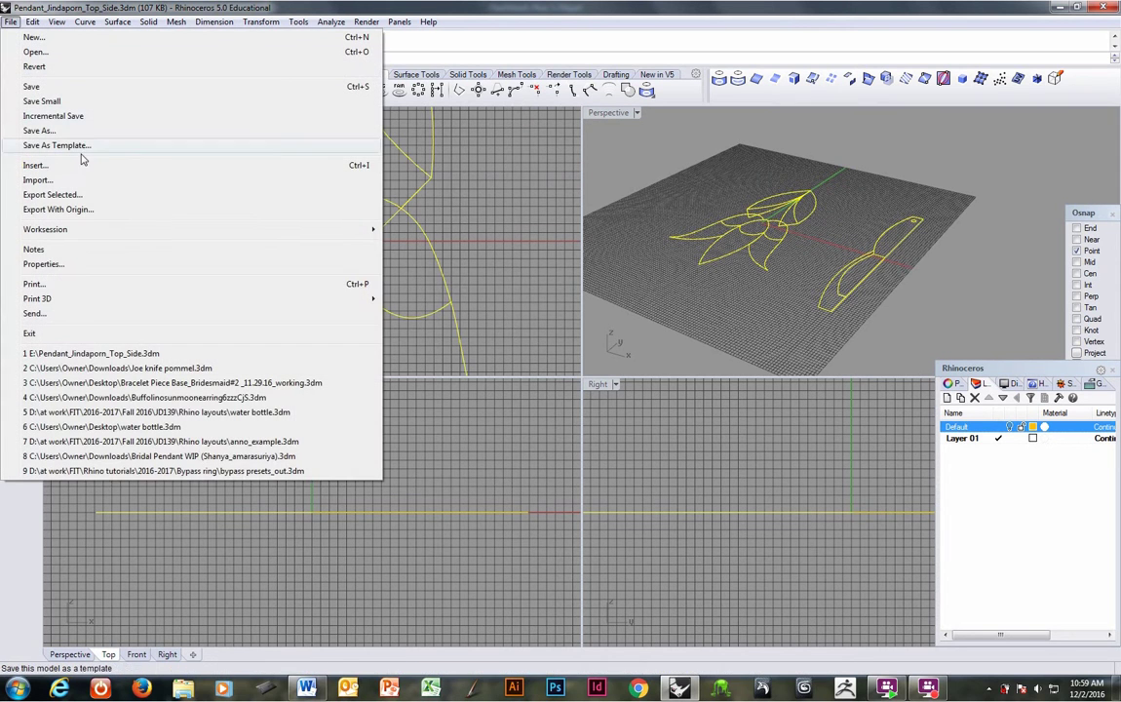
click(39, 37)
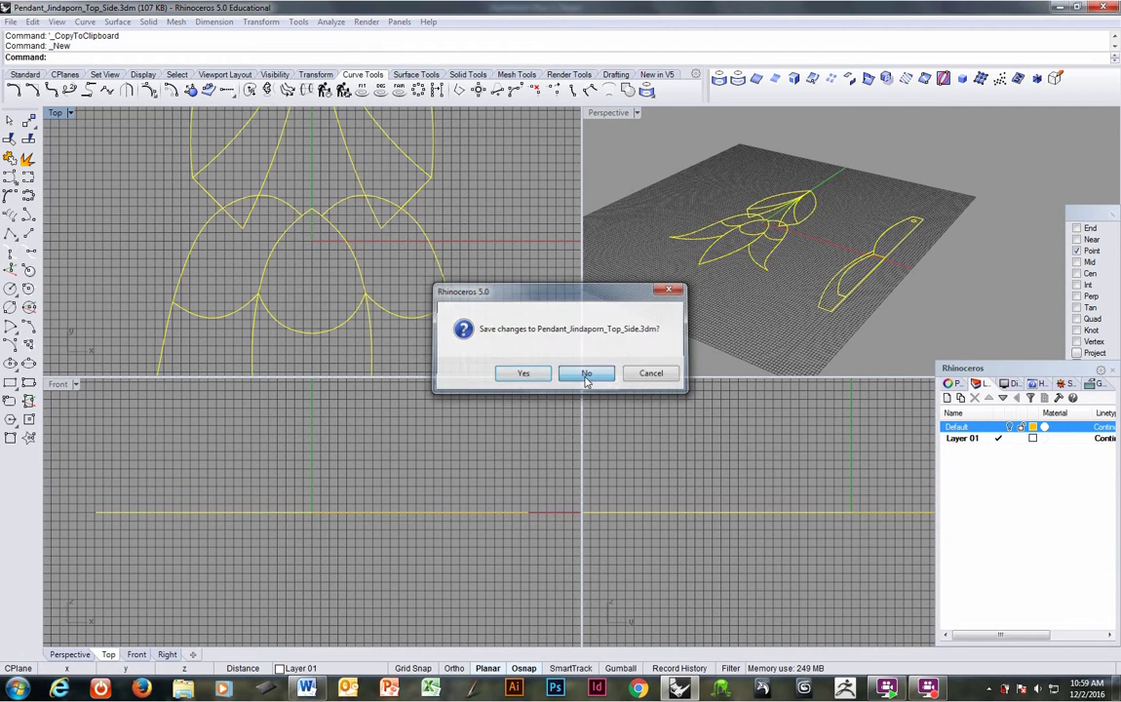
click(585, 373)
double_click(520, 271)
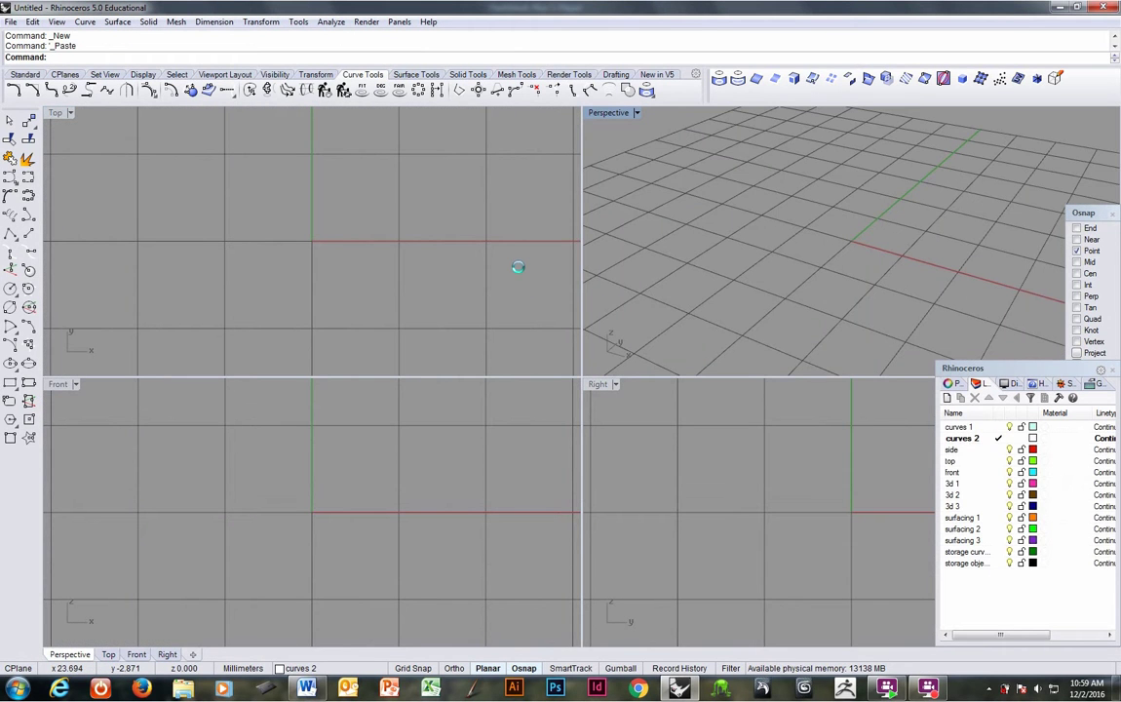
key(ctrl+v)
Move the side-profile curves from their lower corner endpoint to the tip of the top view's central petal.
double_click(609, 113)
right_drag(589, 155, 559, 400)
drag(601, 178, 751, 581)
right_drag(751, 582, 689, 507)
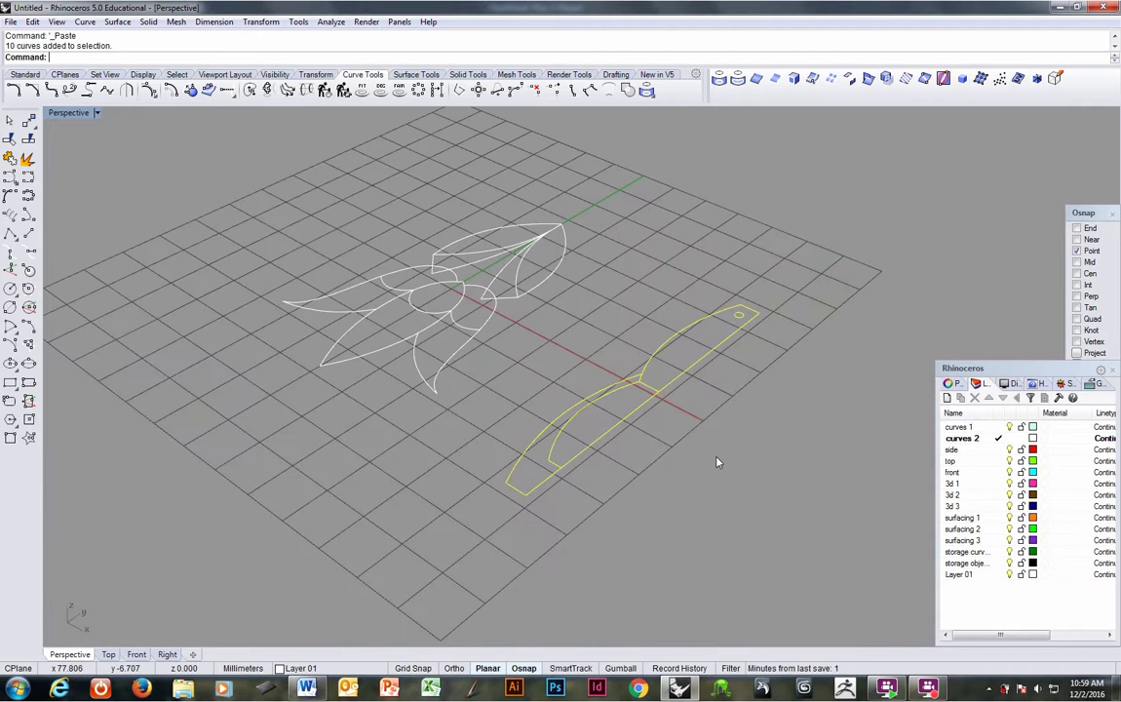
text(M)
key(Return)
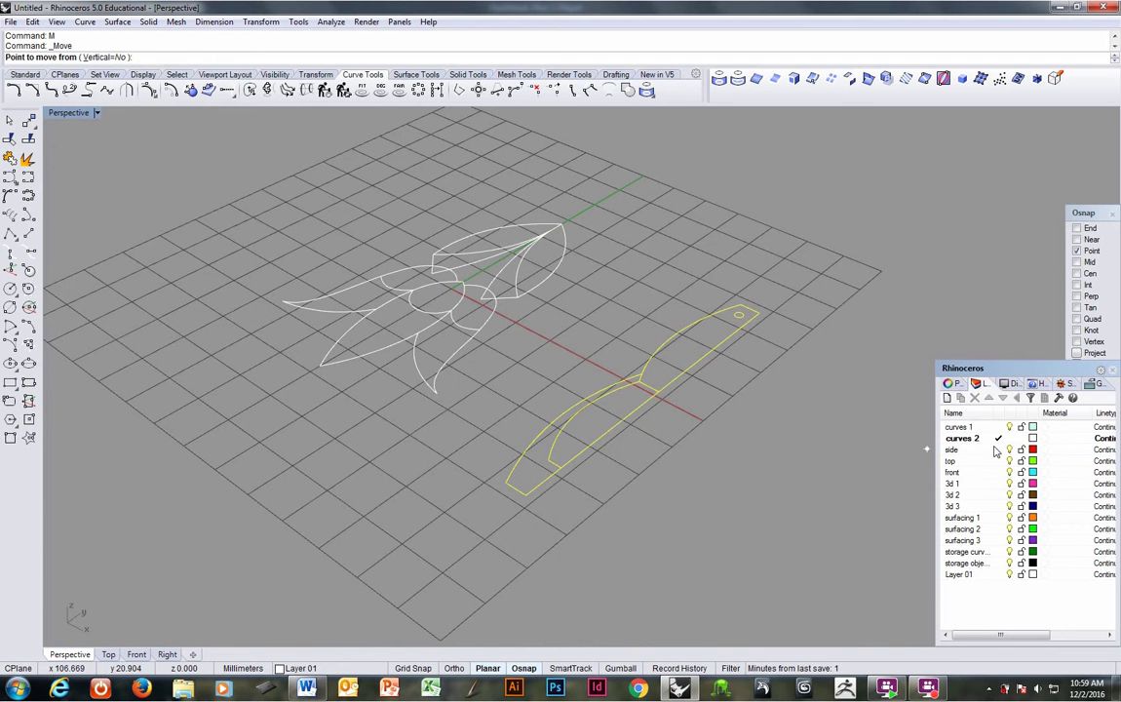
right_click(991, 451)
key(Escape)
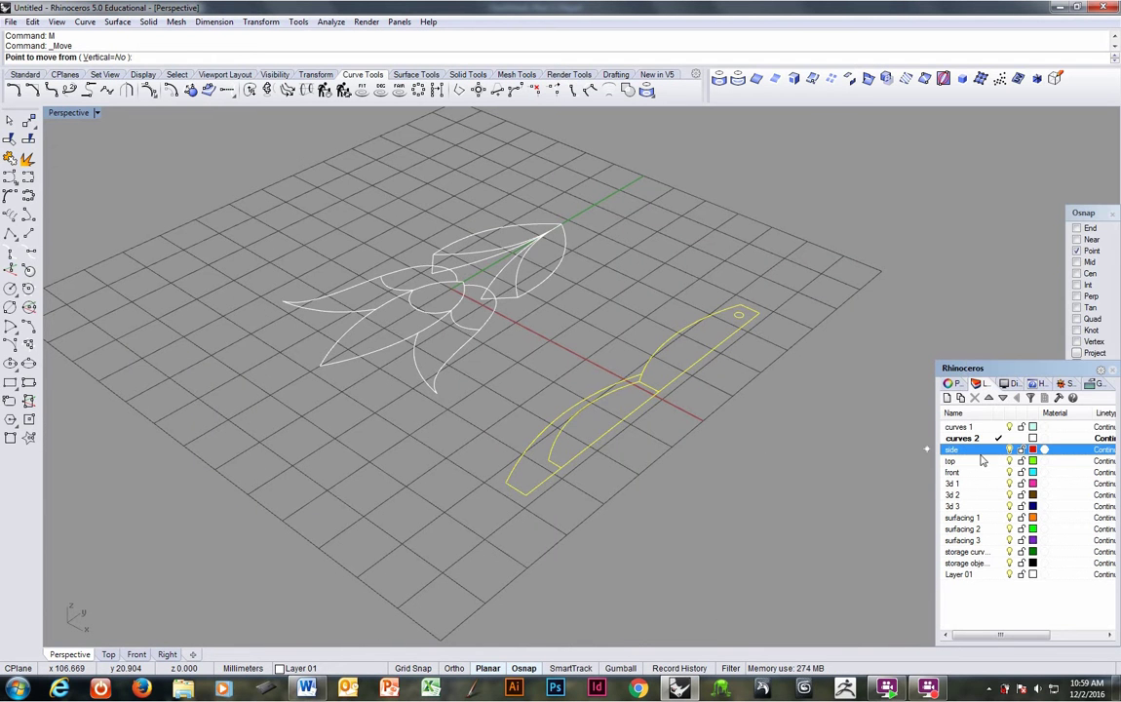
right_click(1084, 230)
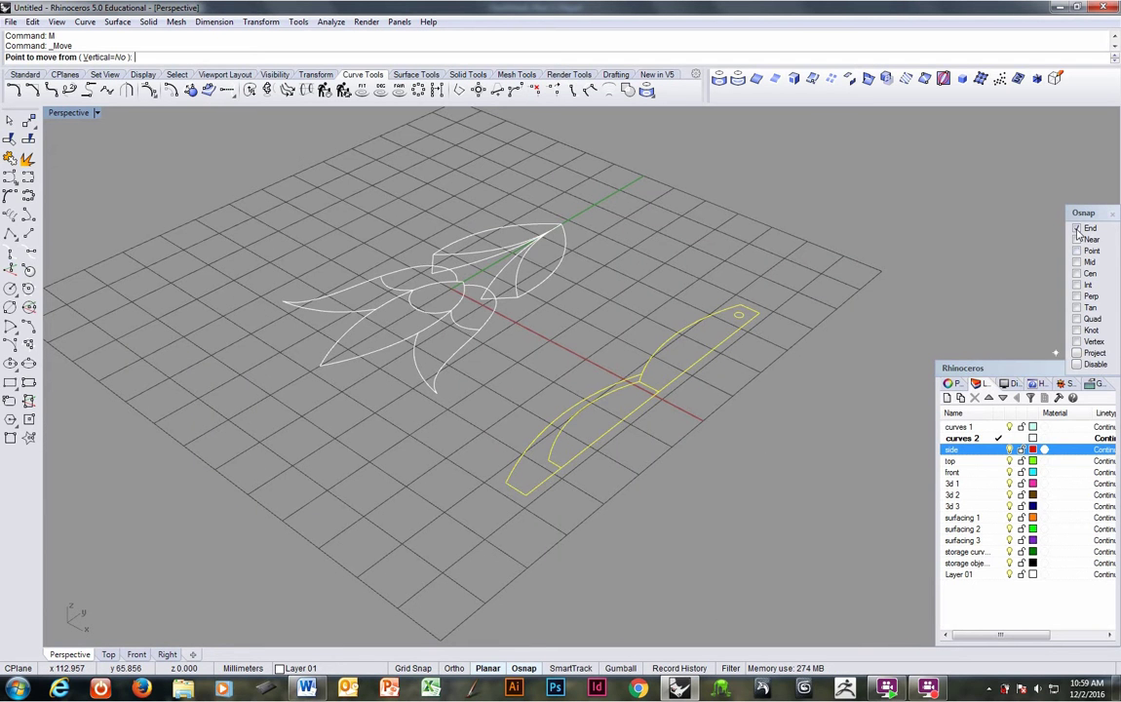
click(527, 495)
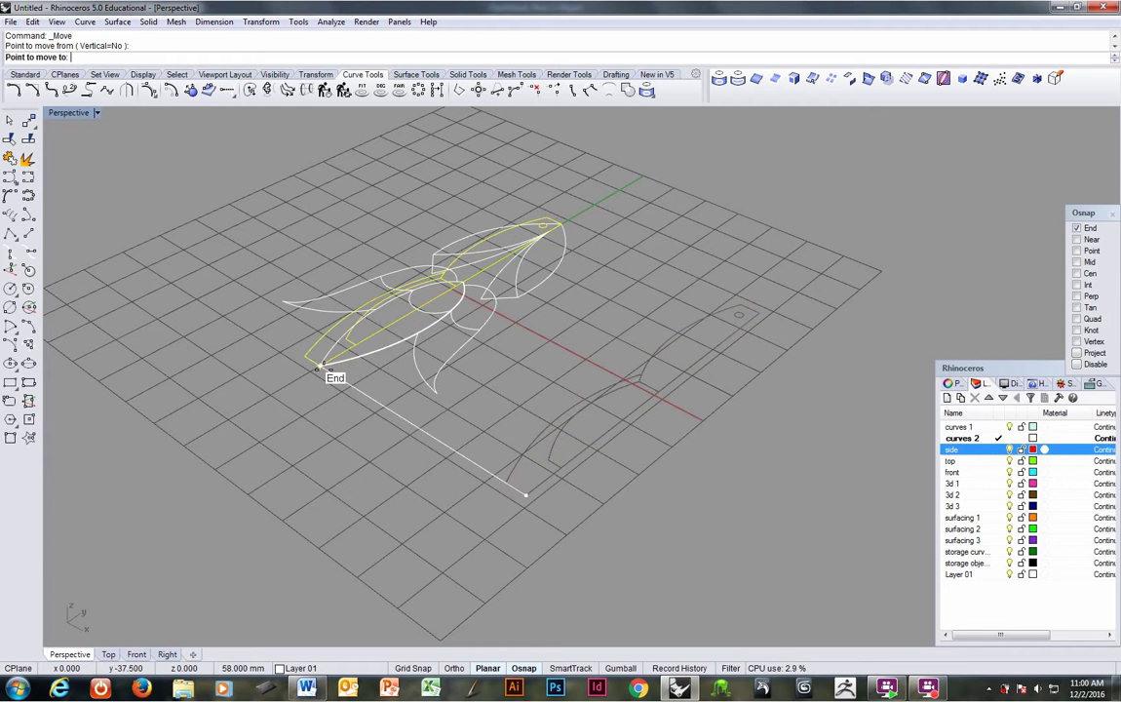
click(395, 378)
Rotate the side-profile curves upright about the central petal's tip, using the world Front construction plane.
scroll(429, 293, up, 5)
right_drag(446, 326, 452, 300)
key(F4)
right_drag(429, 349, 458, 317)
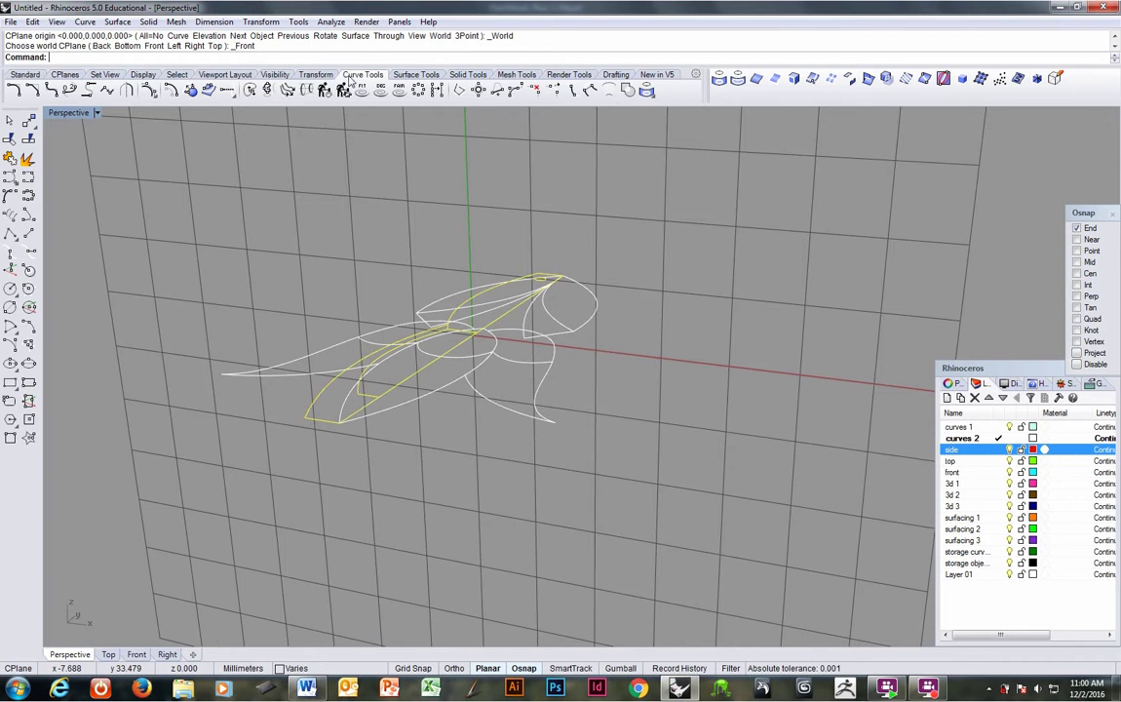
click(315, 75)
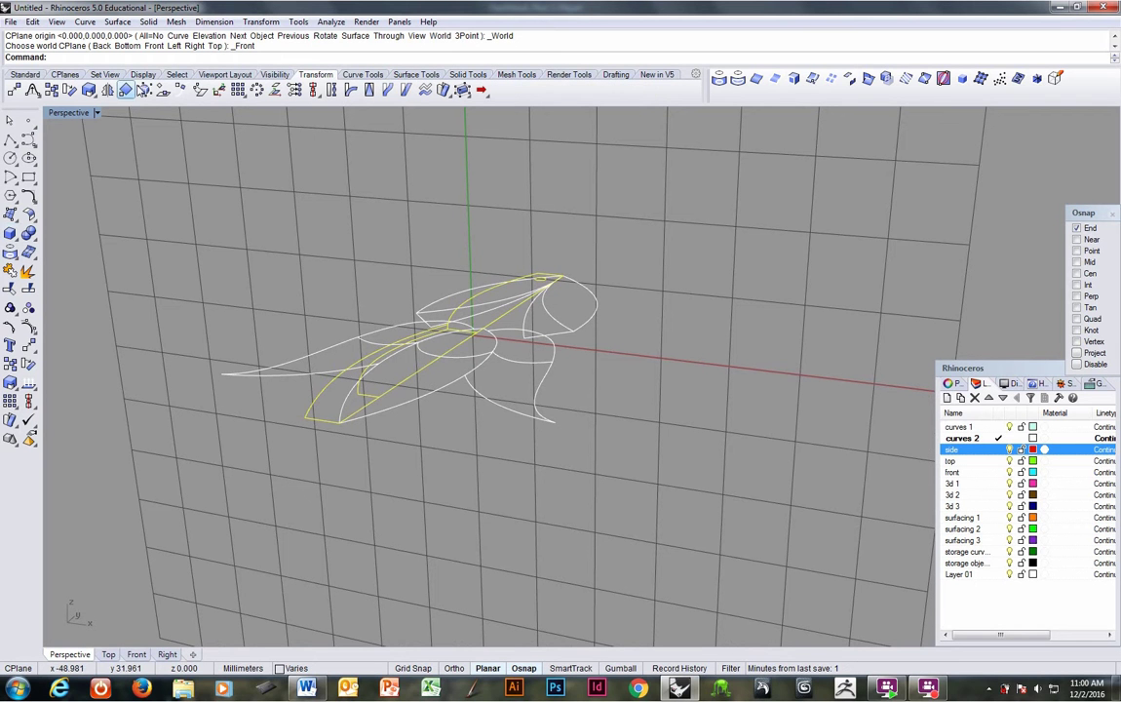
click(53, 87)
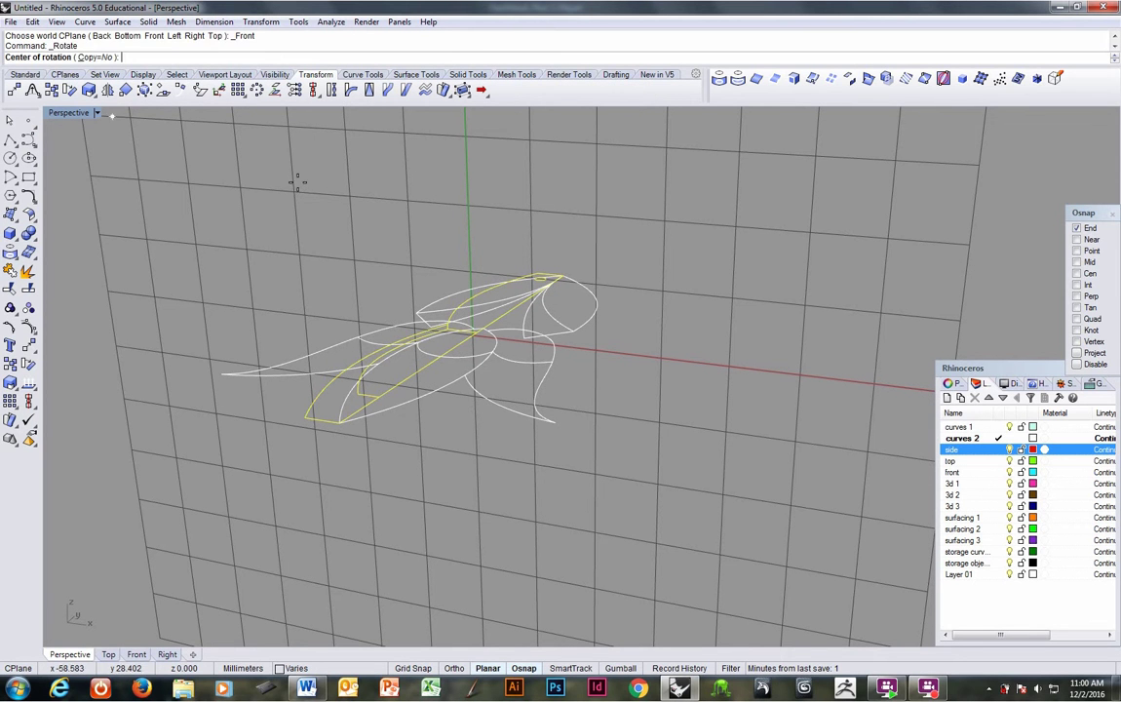
click(337, 422)
click(172, 463)
click(553, 197)
Assign the upright side-profile curves to the side layer.
right_drag(609, 282, 559, 325)
key(F4)
click(605, 344)
click(640, 420)
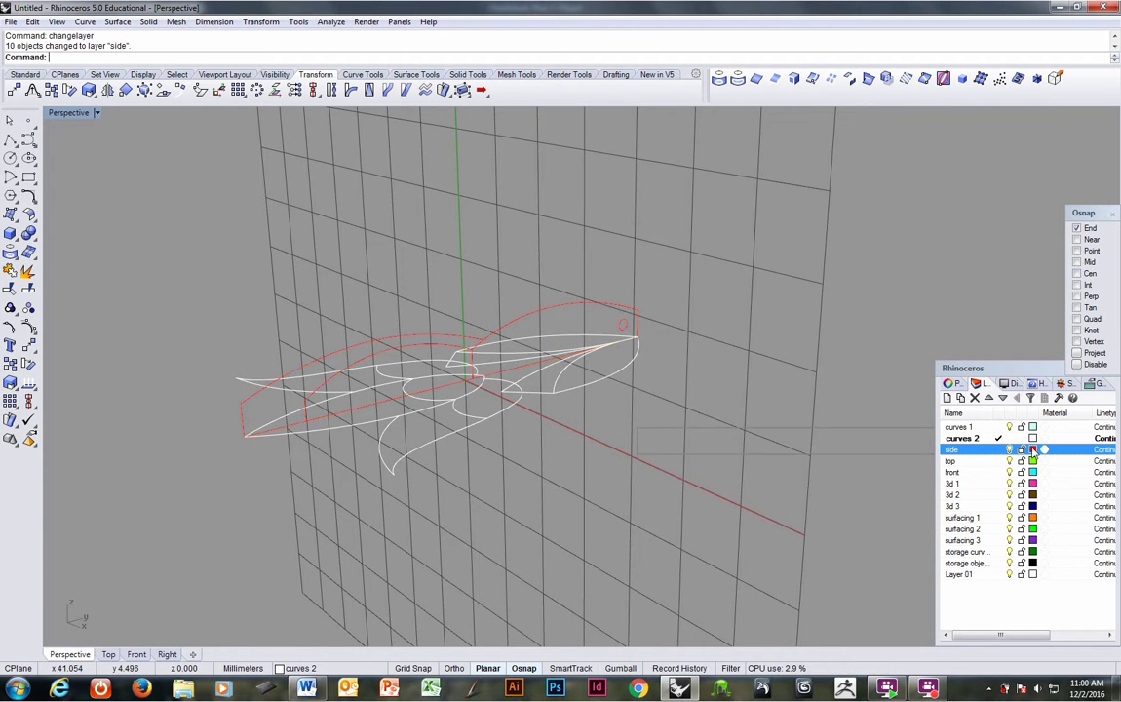
Make side the current layer and lock the curves 2 layer and Layer 01.
click(1001, 449)
click(1021, 438)
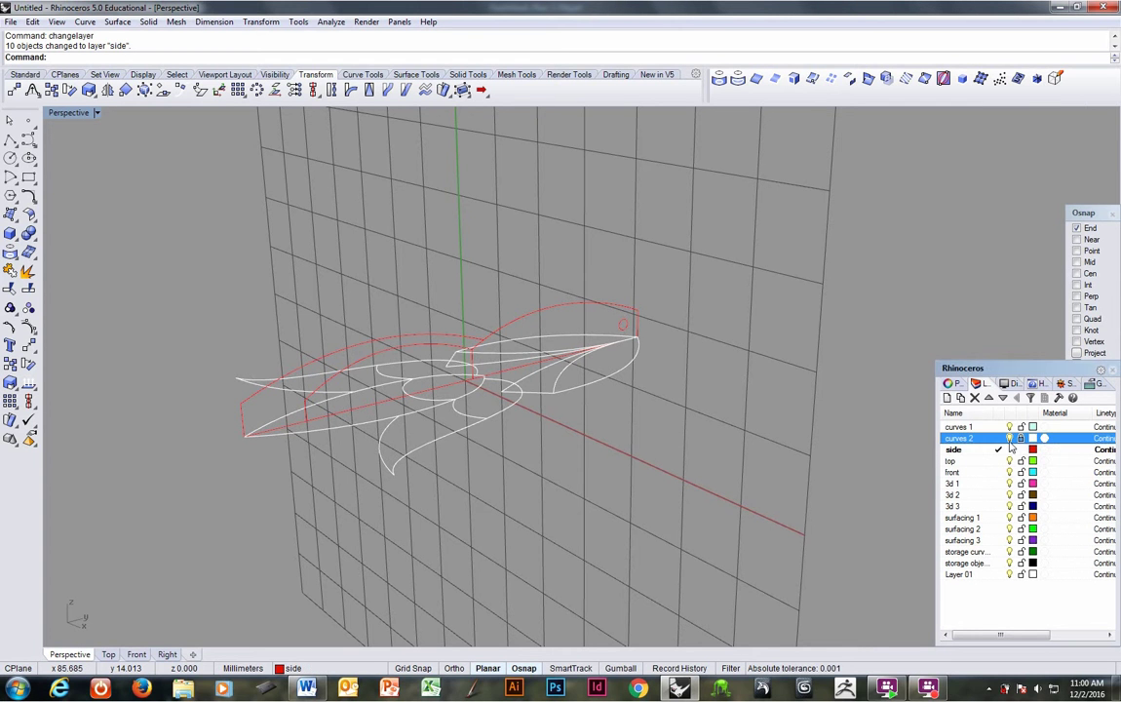
right_drag(909, 458, 792, 437)
drag(188, 278, 868, 414)
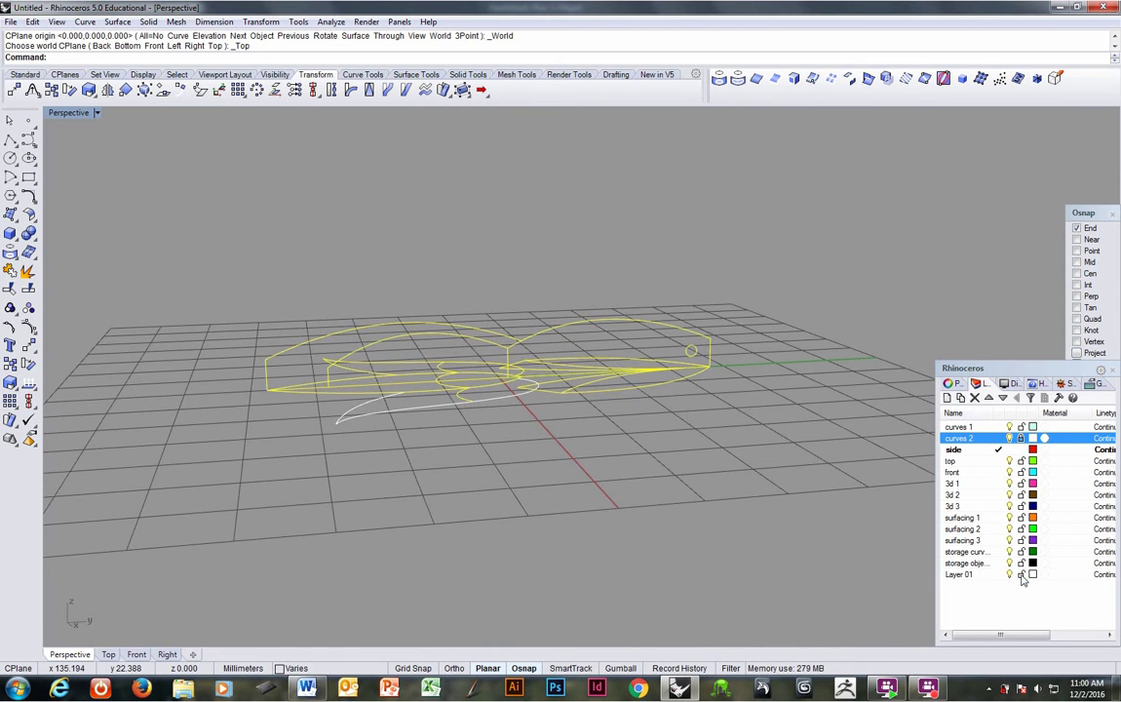
click(1016, 577)
right_drag(506, 416, 579, 441)
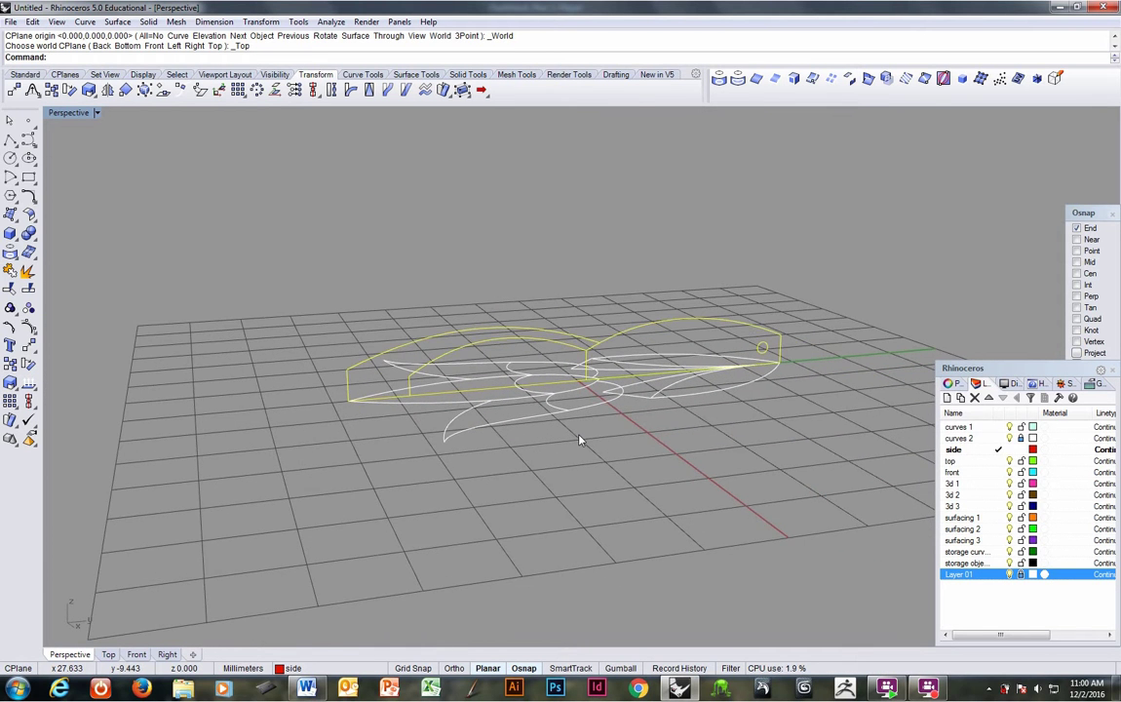
Try a circle 5 mm in diameter rising from the origin on the world Right construction plane.
scroll(580, 443, up, 3)
scroll(584, 374, up, 2)
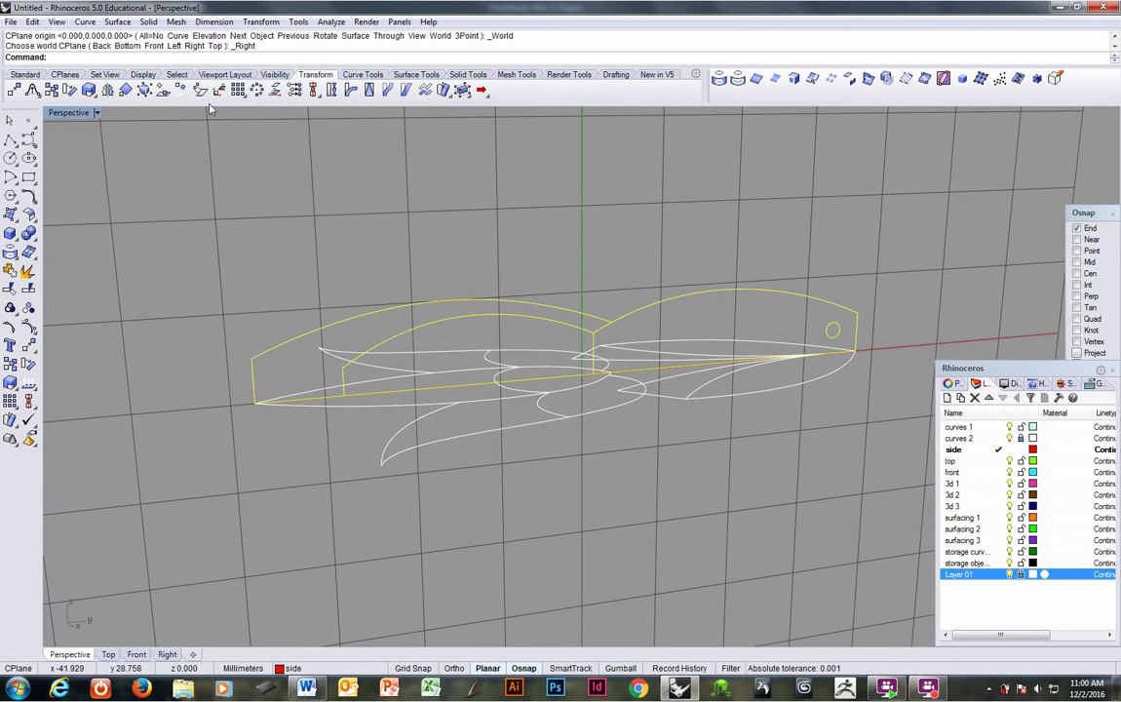
click(378, 76)
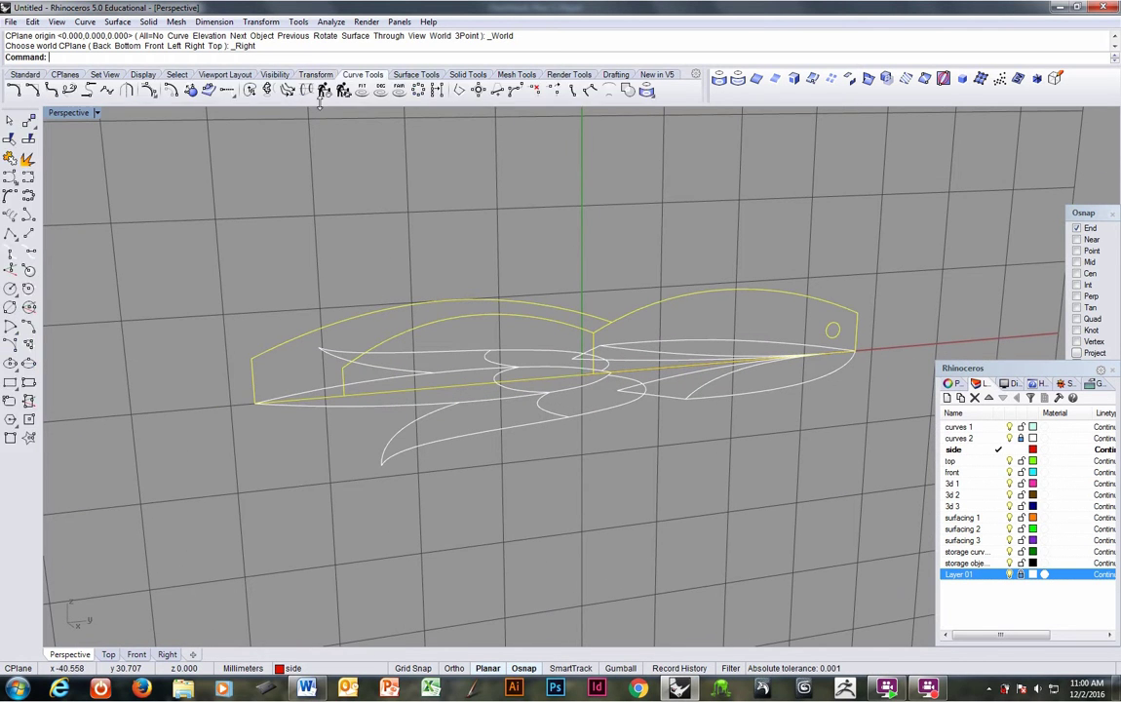
click(9, 309)
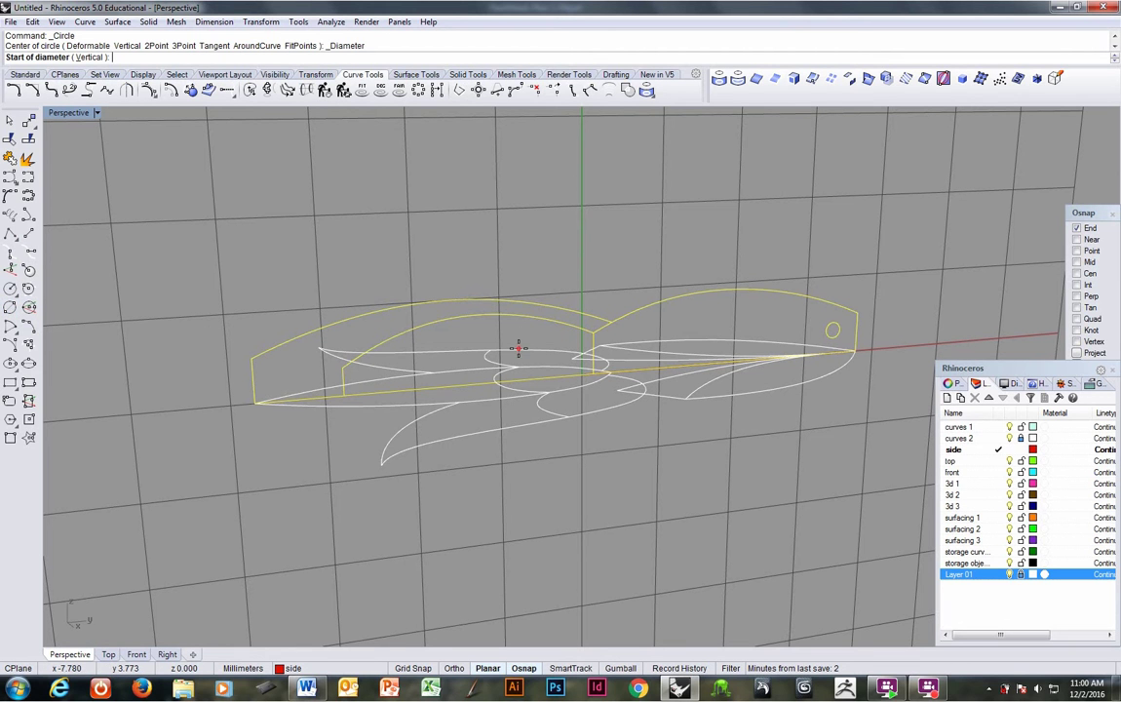
text(0)
key(Return)
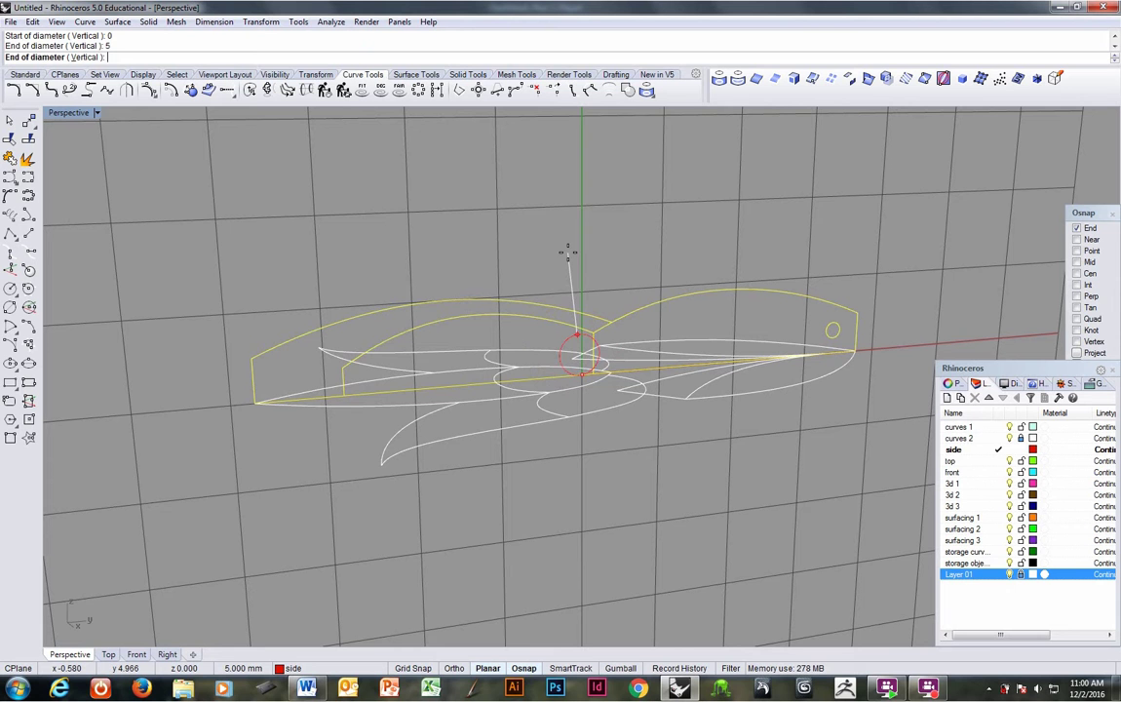
key(Return)
scroll(613, 295, down, 2)
scroll(615, 295, down, 2)
key(ctrl+z)
Draw a reference circle 6.5 mm in diameter, rising from the origin on the Right construction plane.
key(Return)
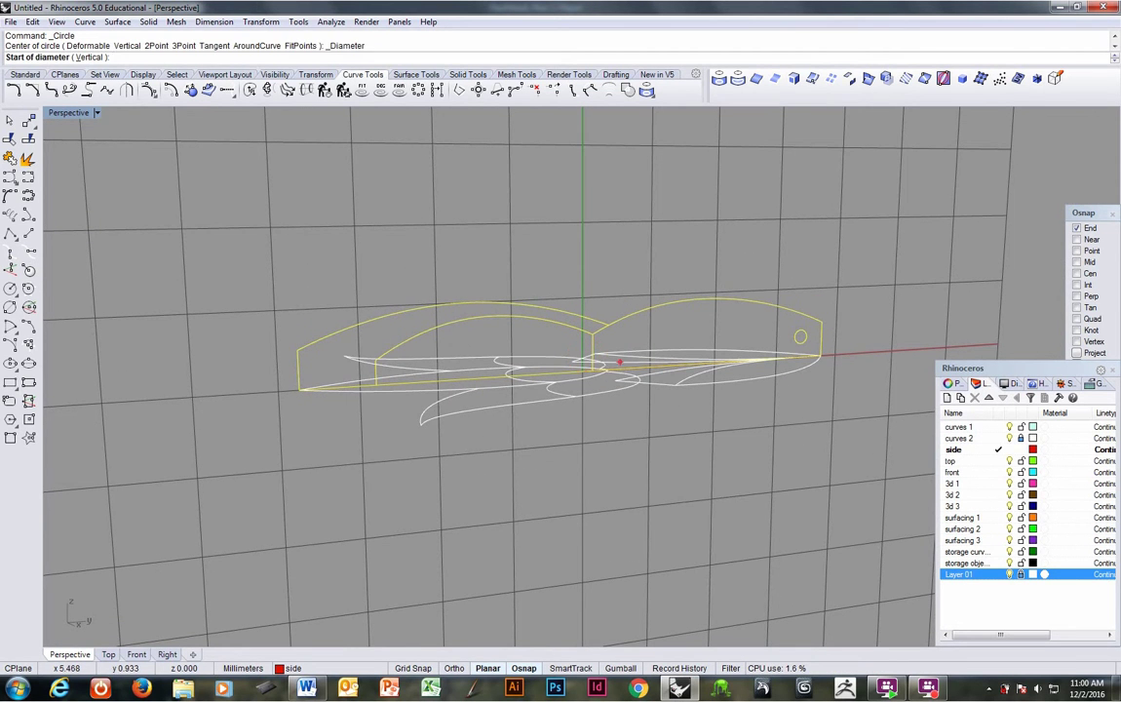
text(0)
key(Return)
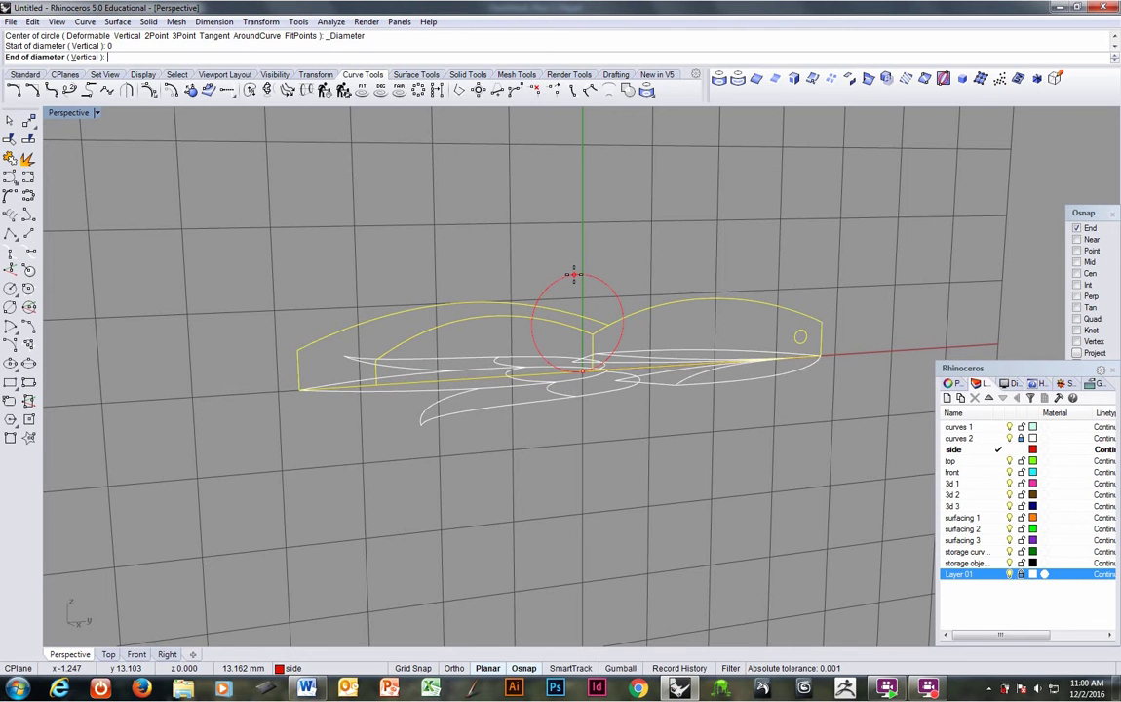
text(6.5)
key(Return)
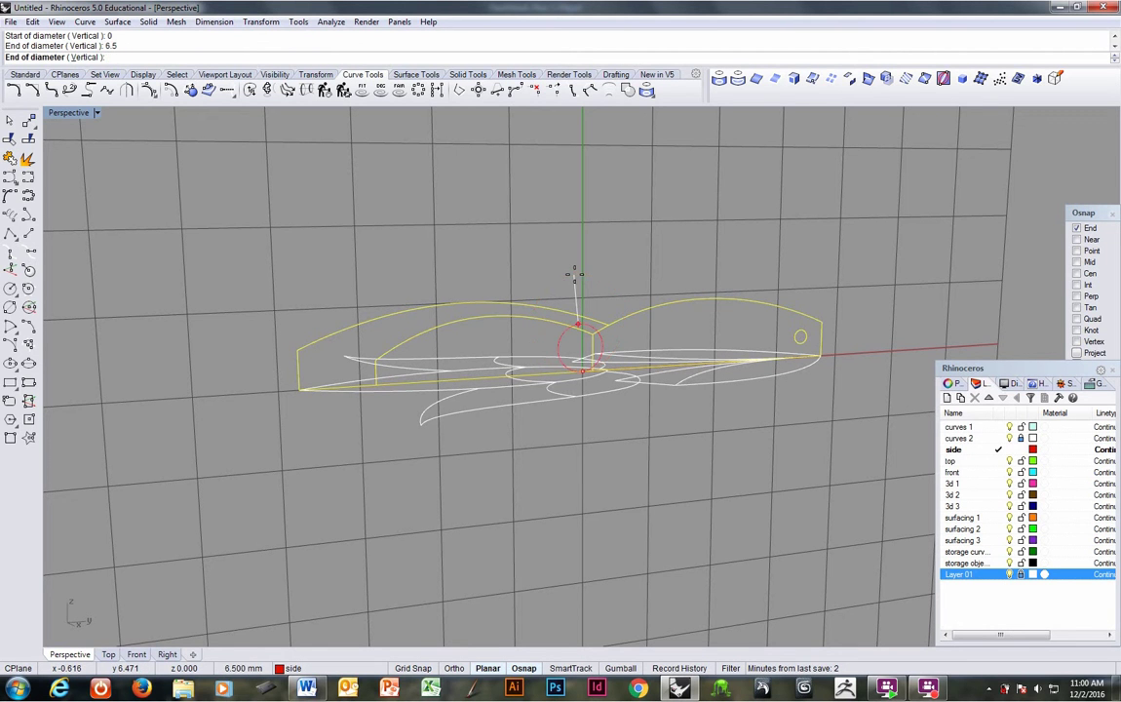
click(589, 313)
click(591, 317)
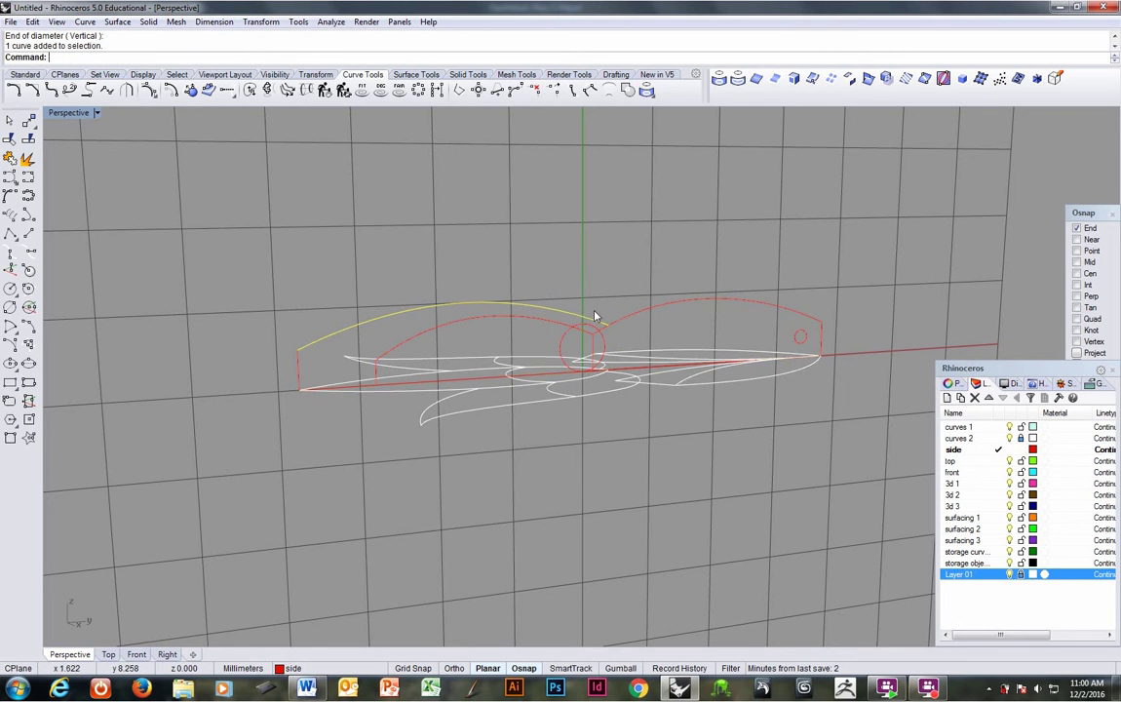
Scale the side-profile curves non-uniformly from the origin in Y only, bringing the profile's highest quad point down to the reference circle's top.
right_drag(593, 320, 558, 327)
drag(351, 303, 896, 388)
ctrl+click(602, 341)
right_drag(602, 341, 419, 147)
click(304, 77)
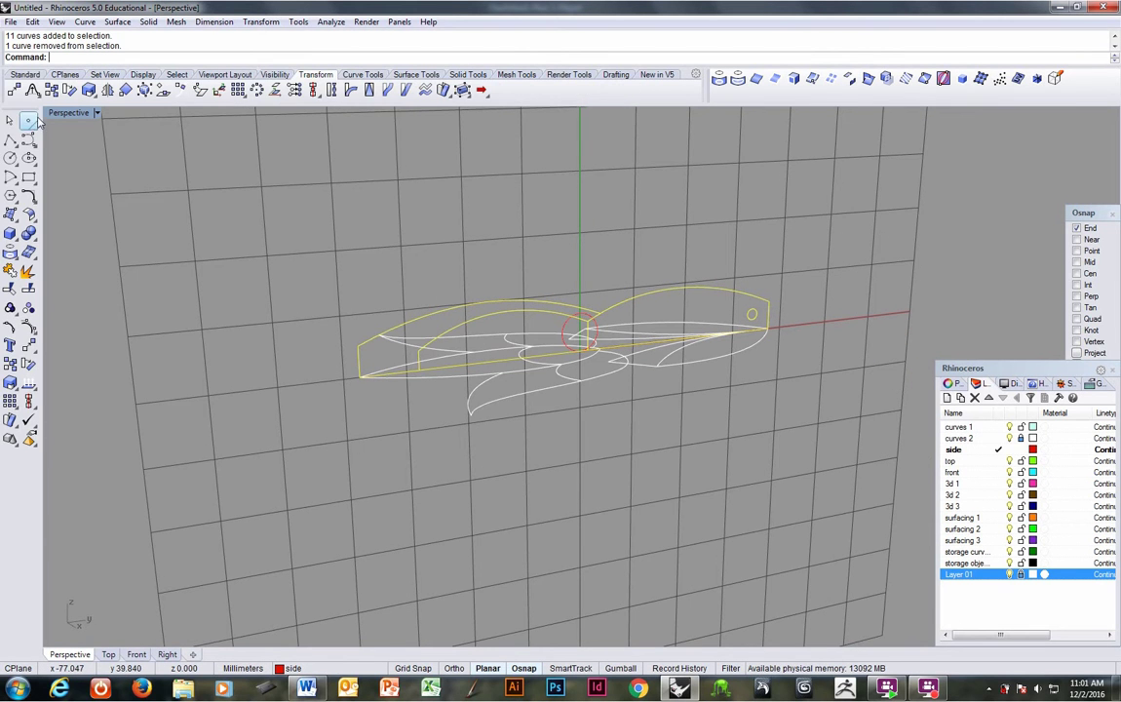
click(90, 91)
click(95, 98)
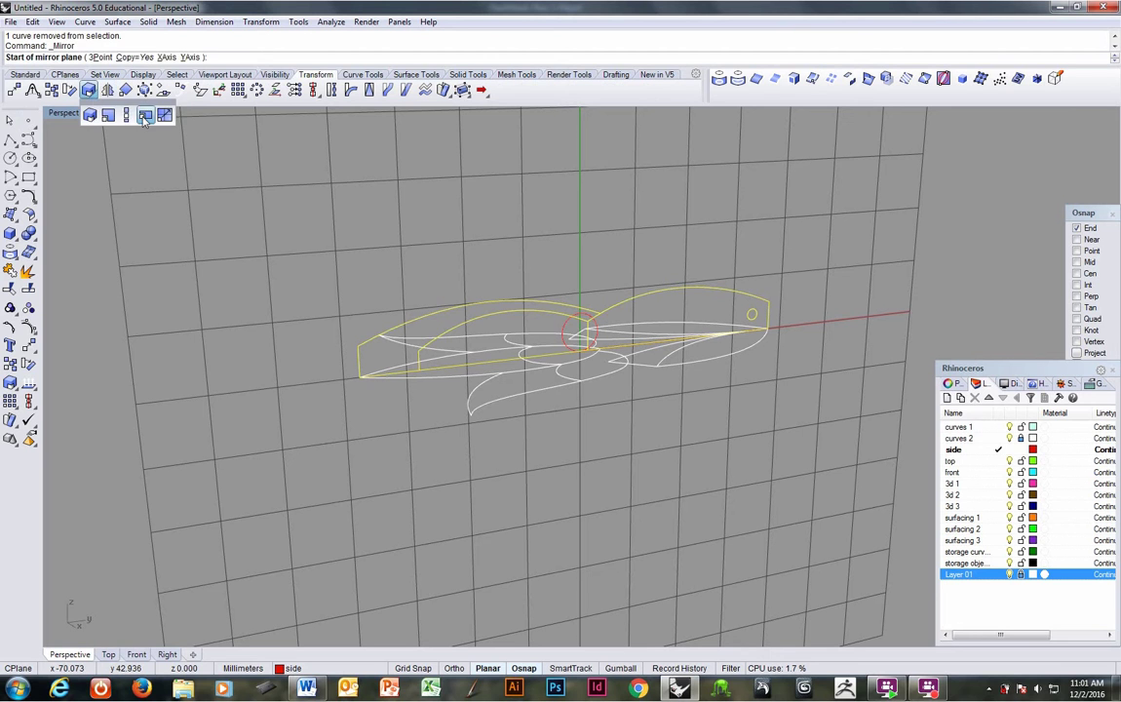
click(143, 116)
text(0)
key(Return)
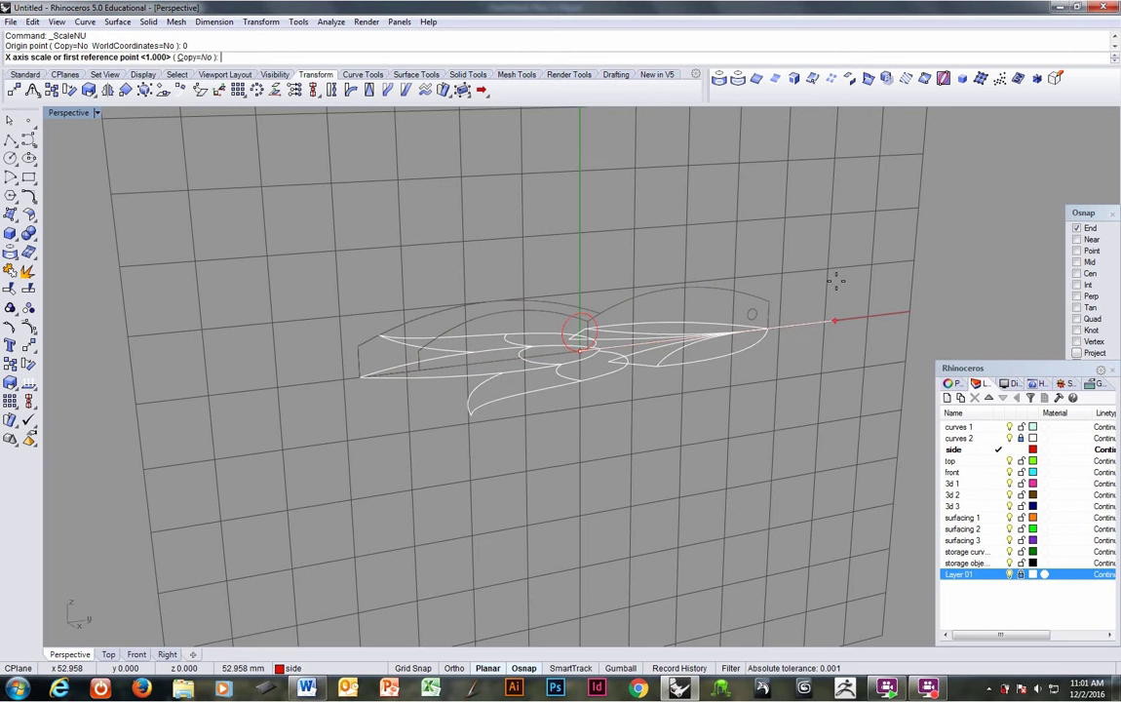
key(Return)
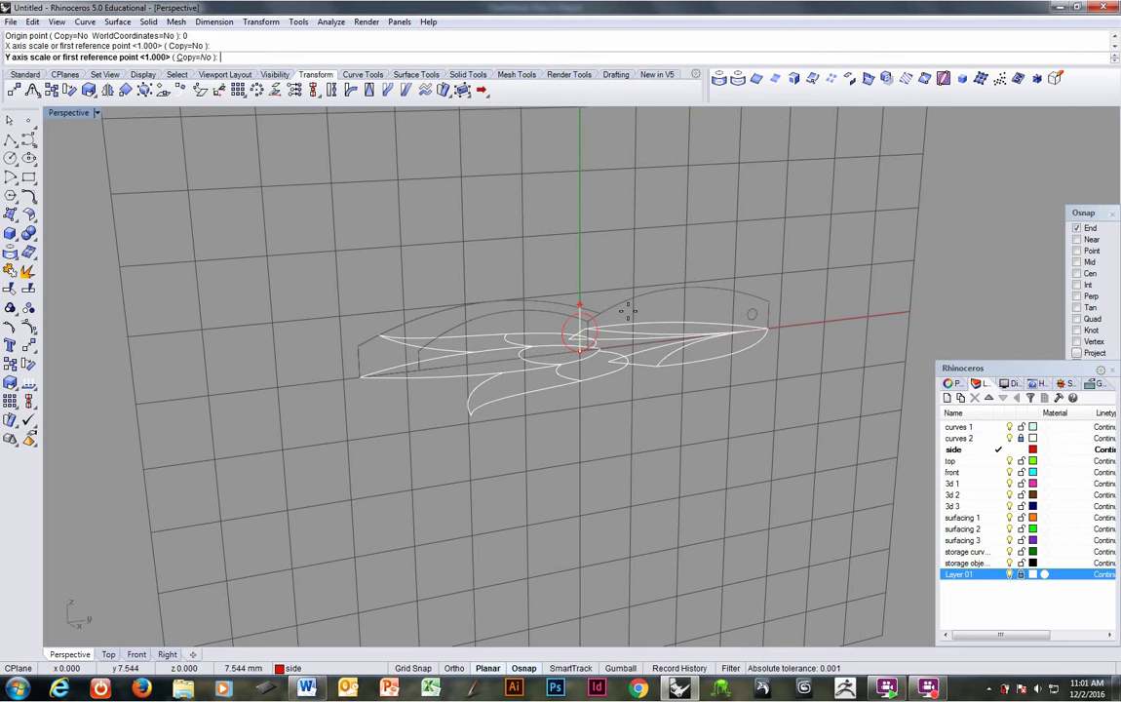
right_click(1082, 262)
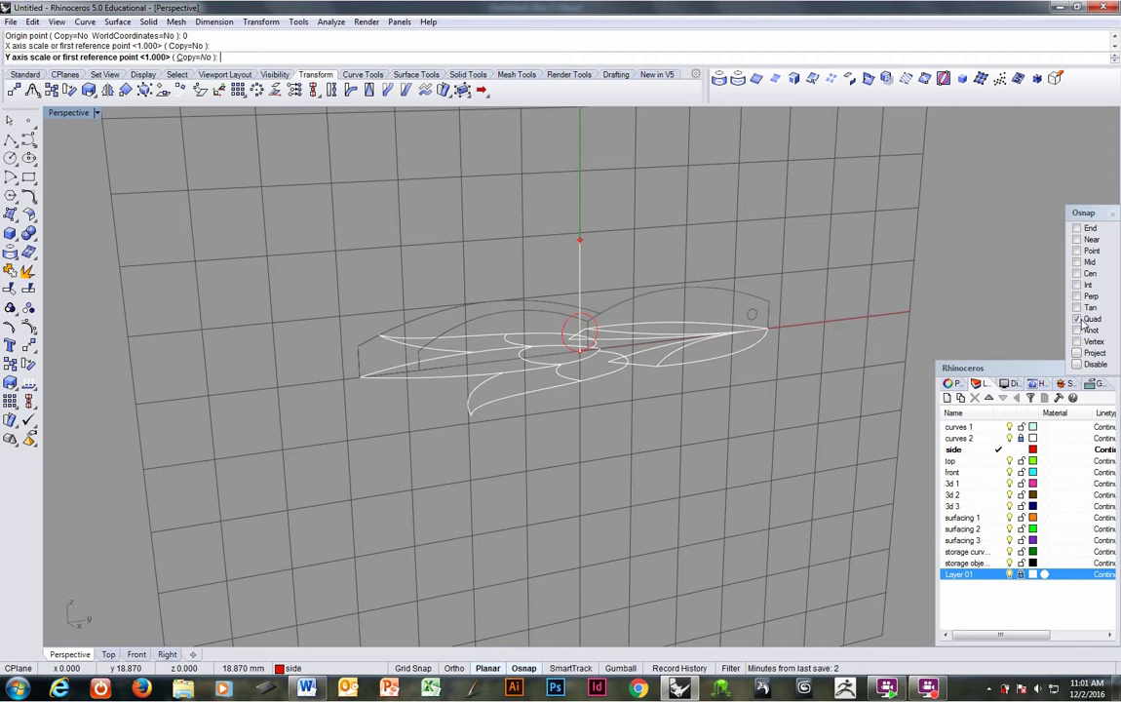
click(502, 306)
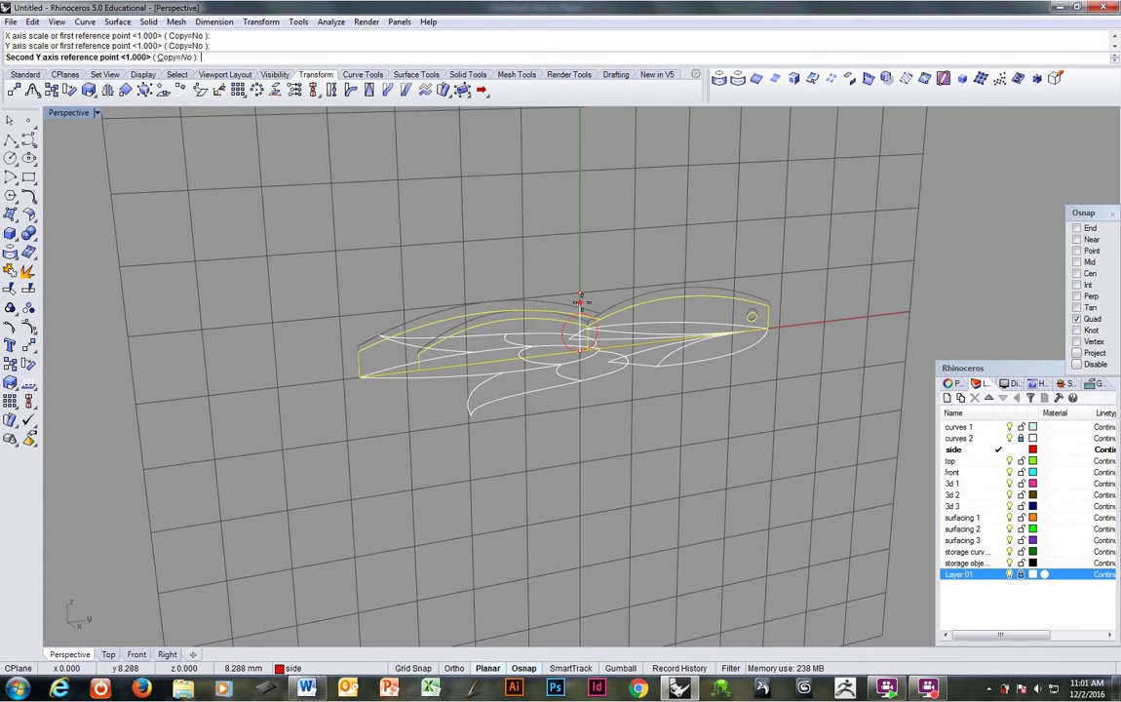
click(579, 333)
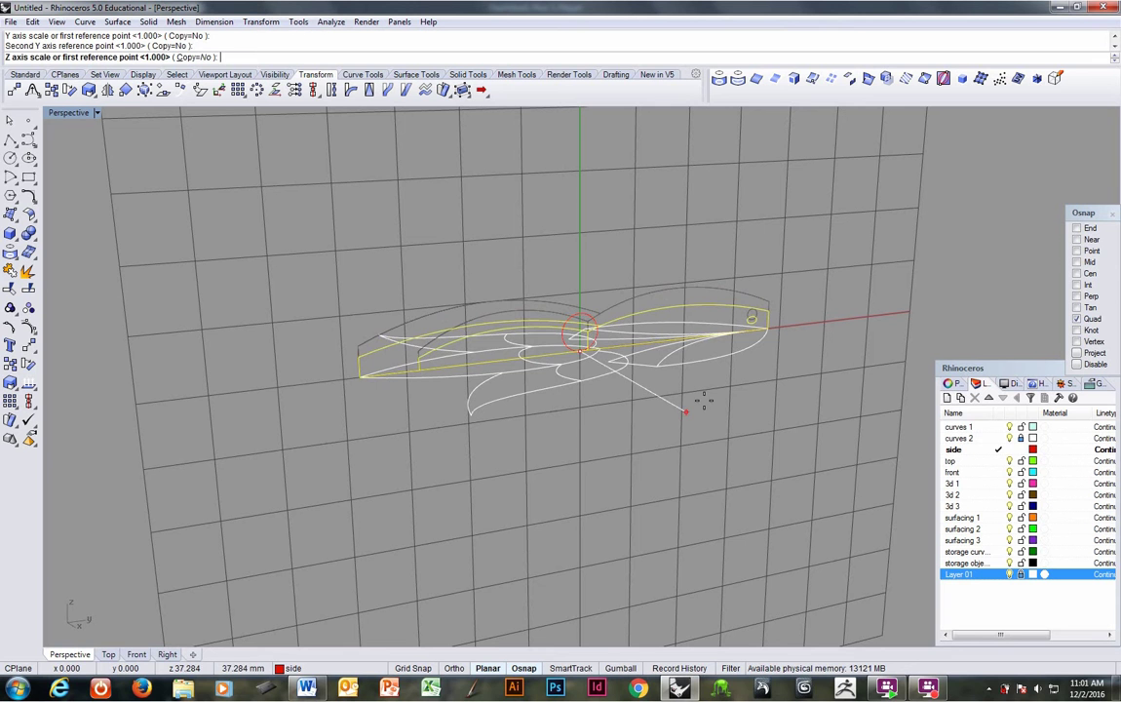
key(Return)
Delete the reference circle at the origin.
click(601, 320)
scroll(602, 317, up, 3)
key(Delete)
right_drag(516, 391, 620, 376)
scroll(581, 385, down, 4)
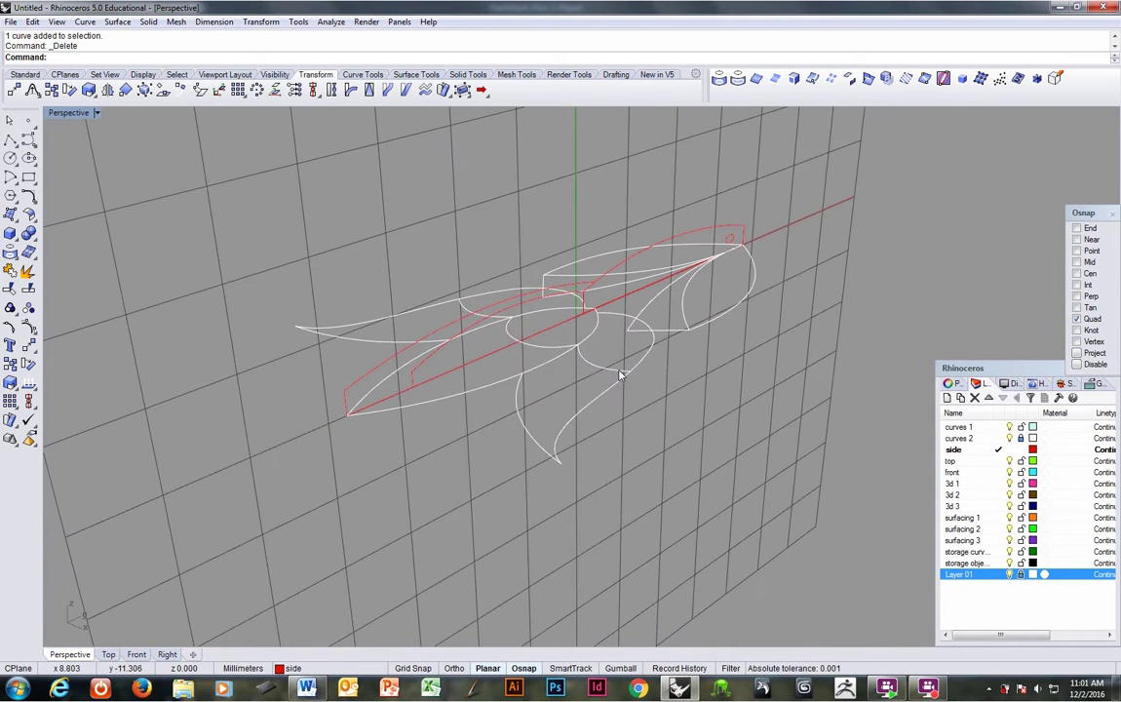
Set the construction plane back to world Top.
text(s)
key(Return)
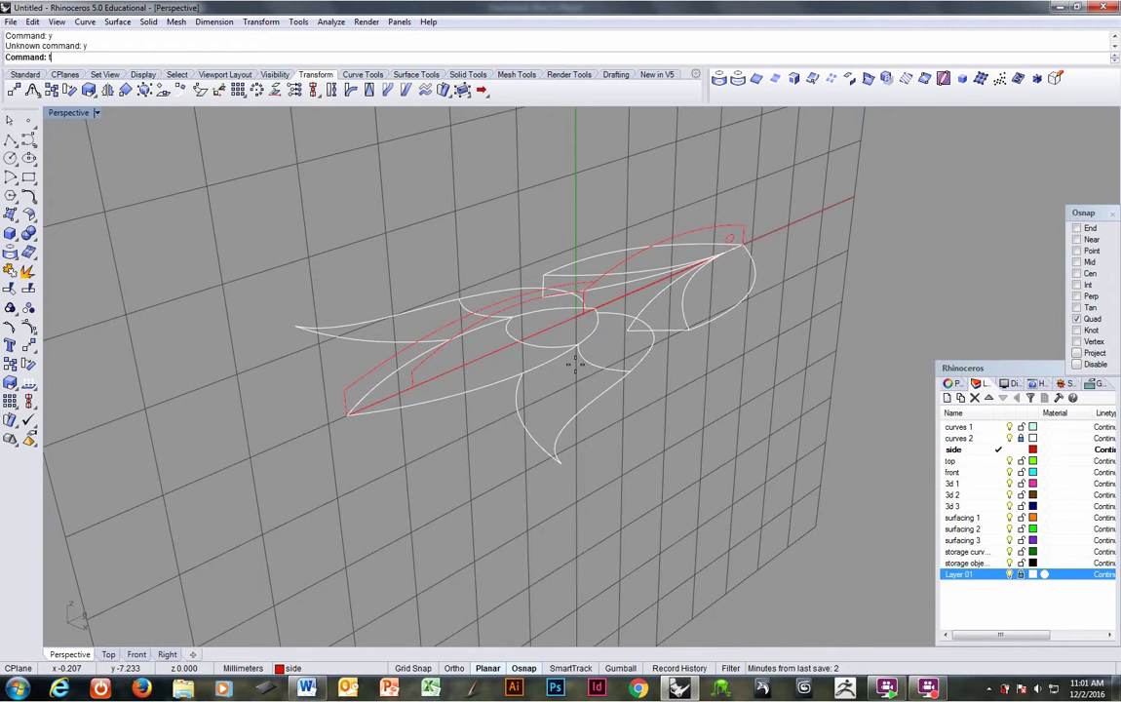
key(F4)
right_drag(575, 371, 721, 312)
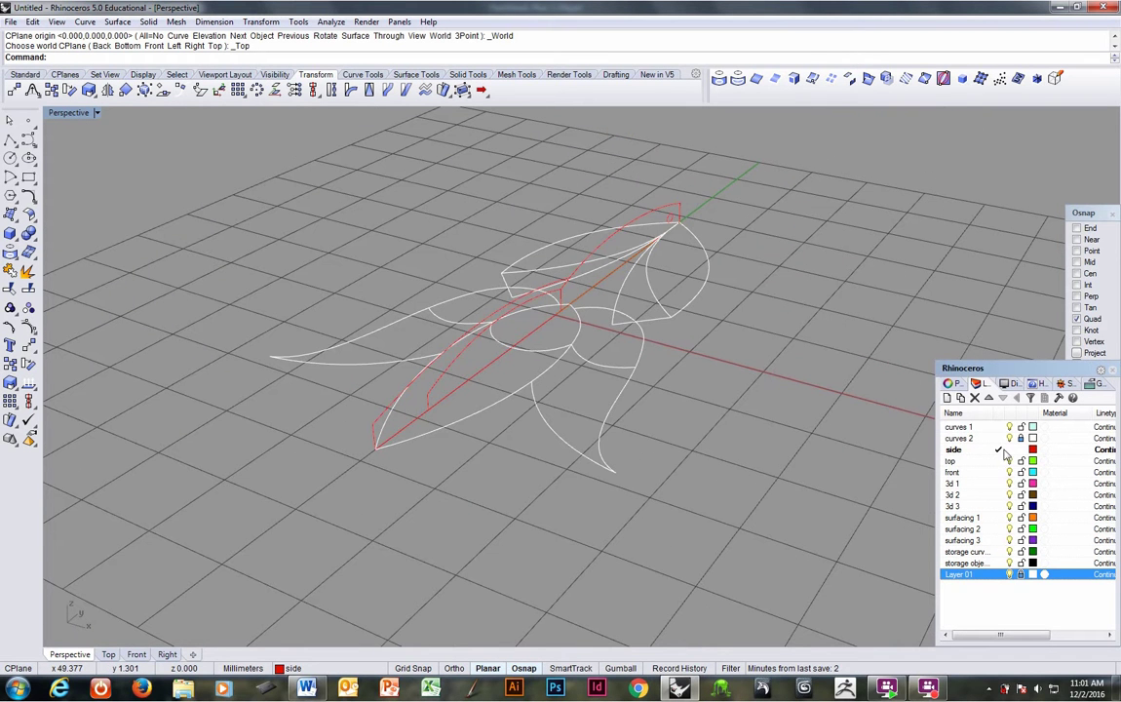
Make the top layer current and hide the side layer, leaving only the flat top-view curves in view.
click(999, 461)
click(1011, 450)
right_drag(645, 403, 595, 376)
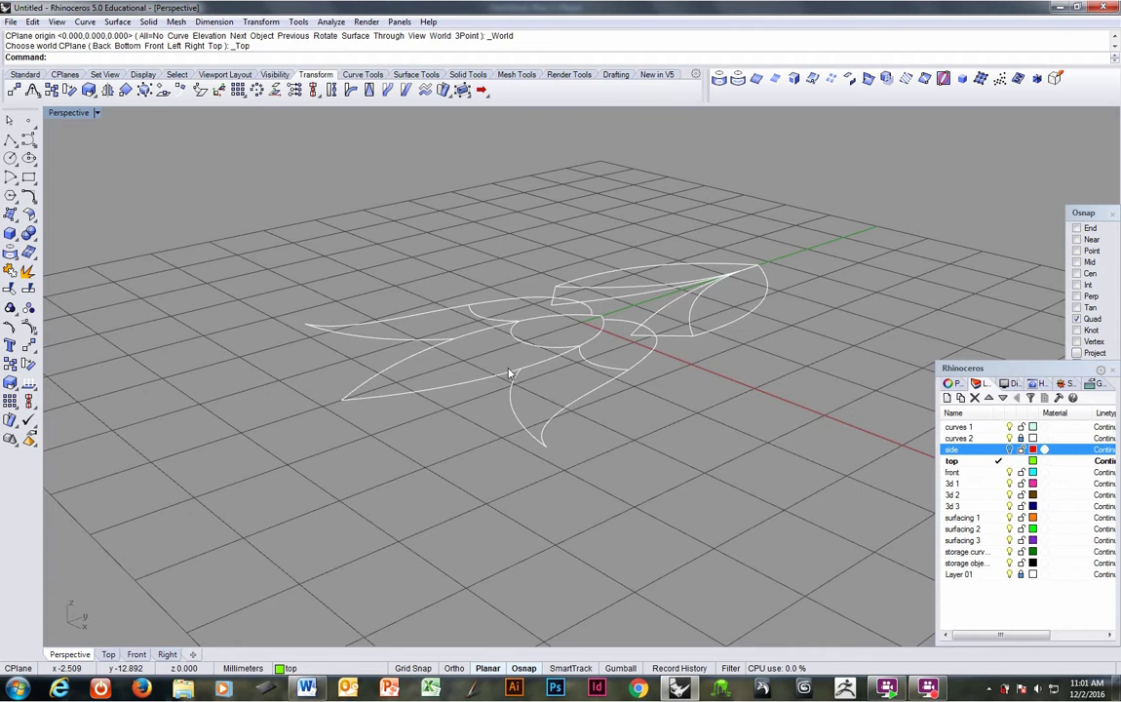
scroll(517, 376, up, 3)
shift+right_drag(522, 374, 590, 472)
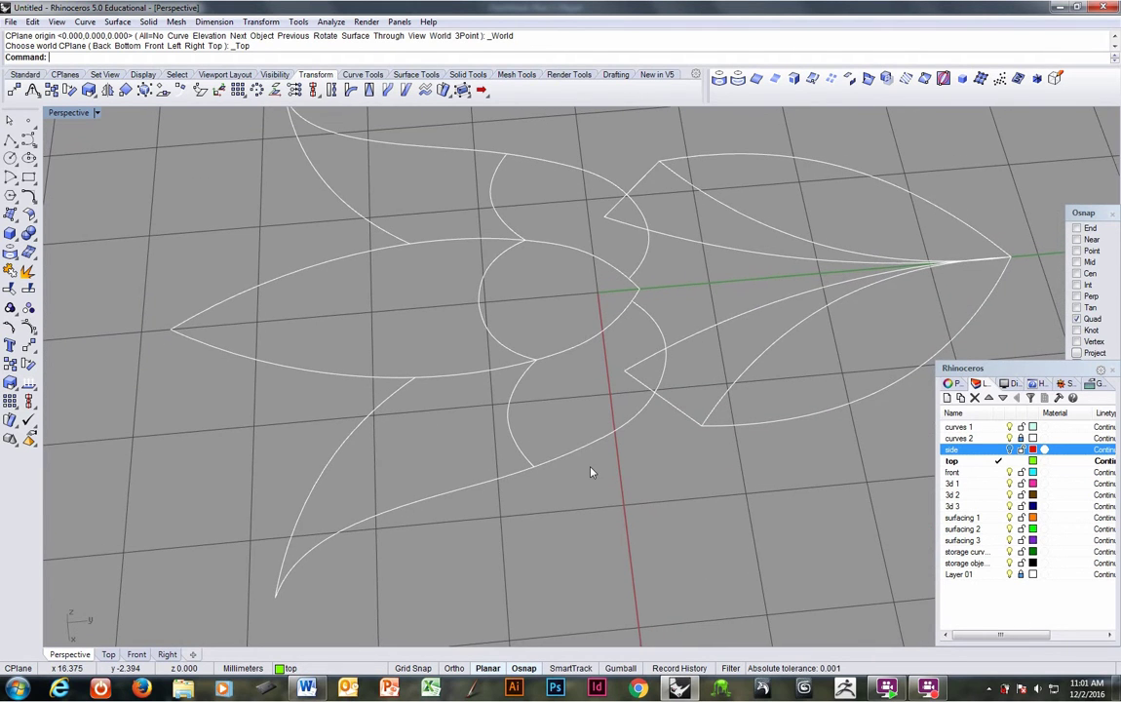
right_drag(640, 434, 615, 363)
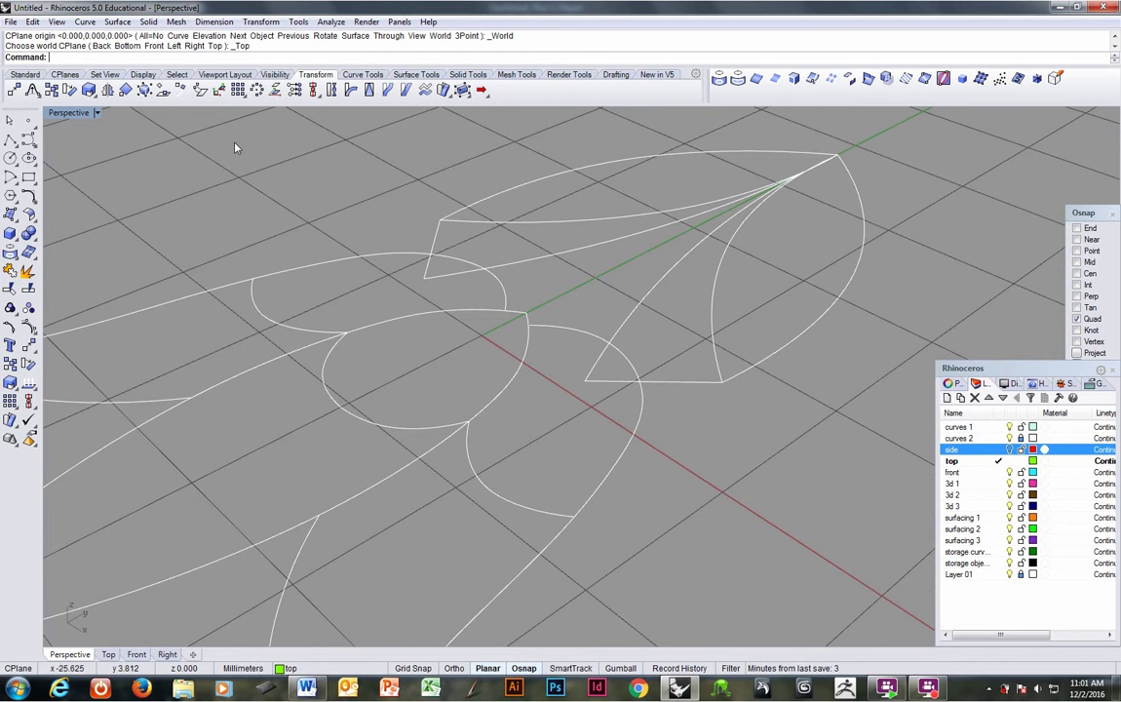
Unlock Layer 01 and blend the free ends of the two short base lines of the positive-Y leaf shape with curvature continuity.
click(84, 22)
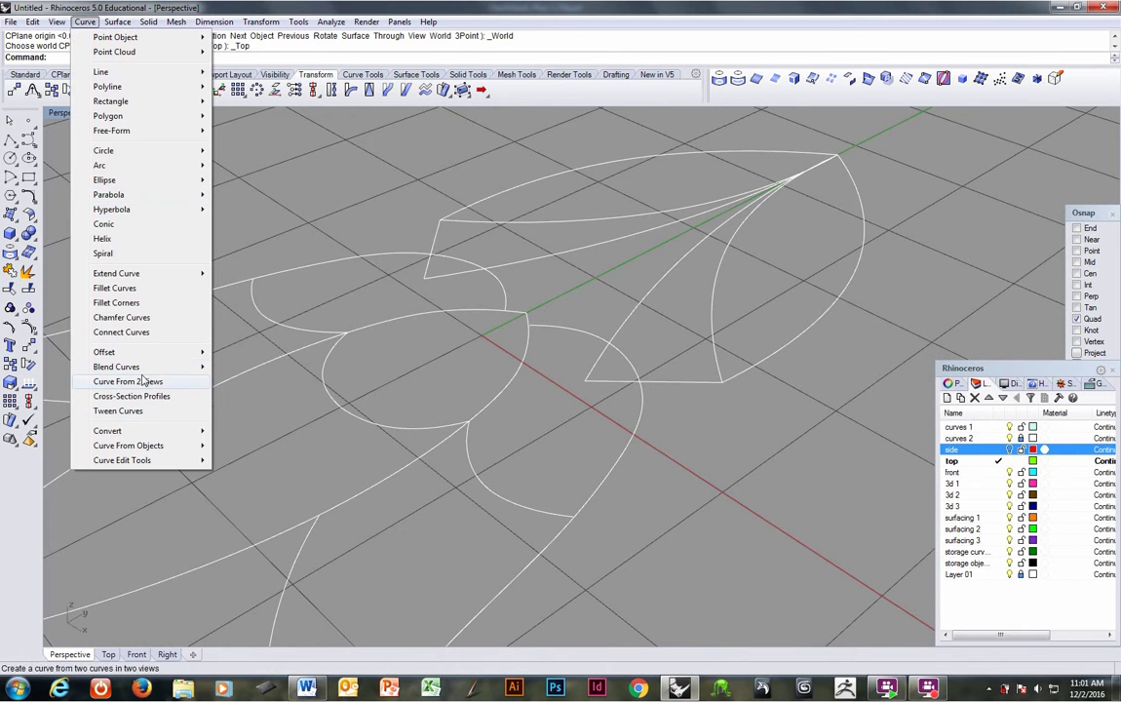
mouse_move(156, 367)
click(264, 381)
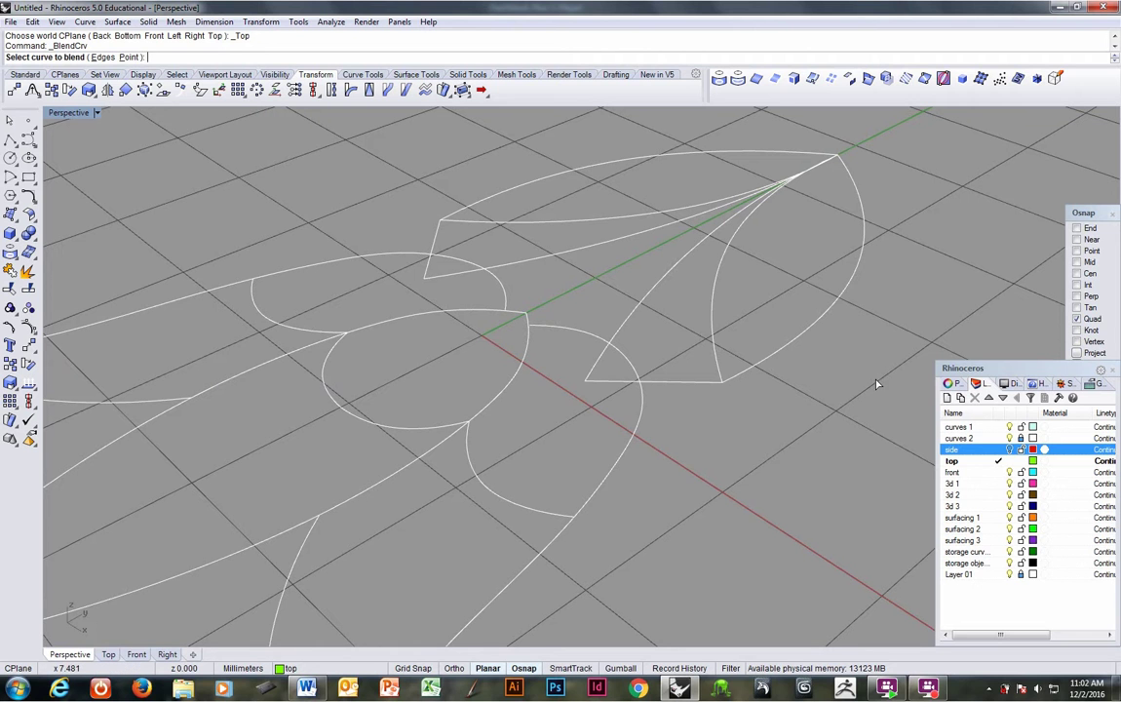
click(975, 574)
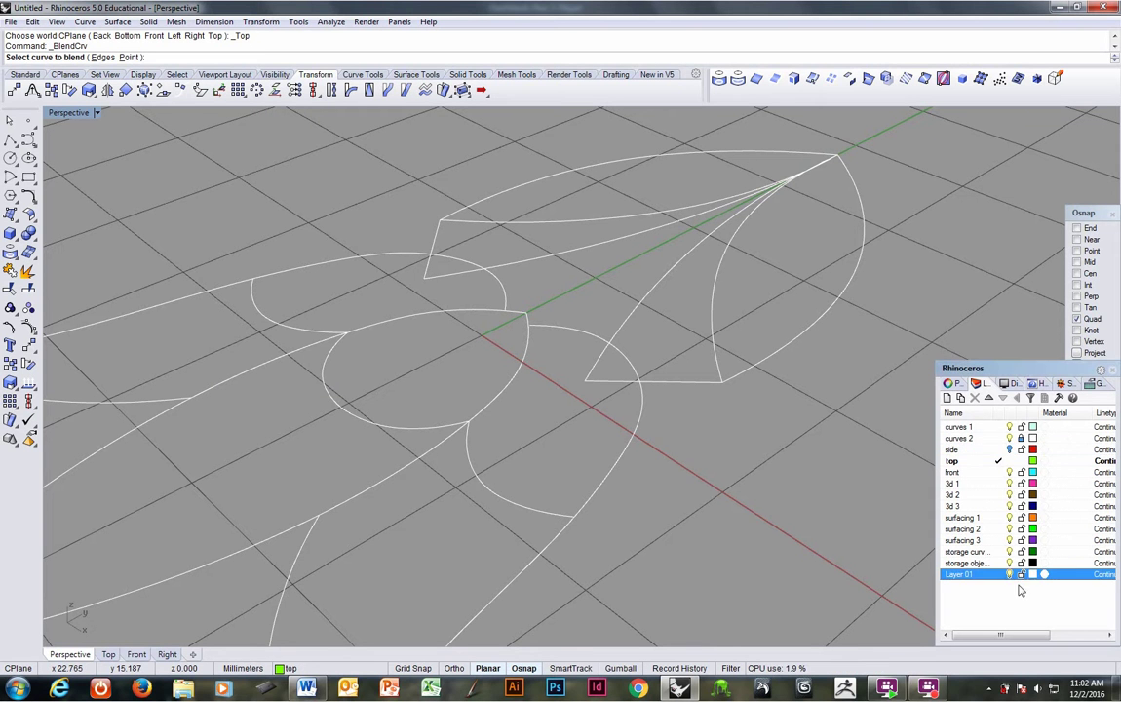
click(429, 279)
click(609, 382)
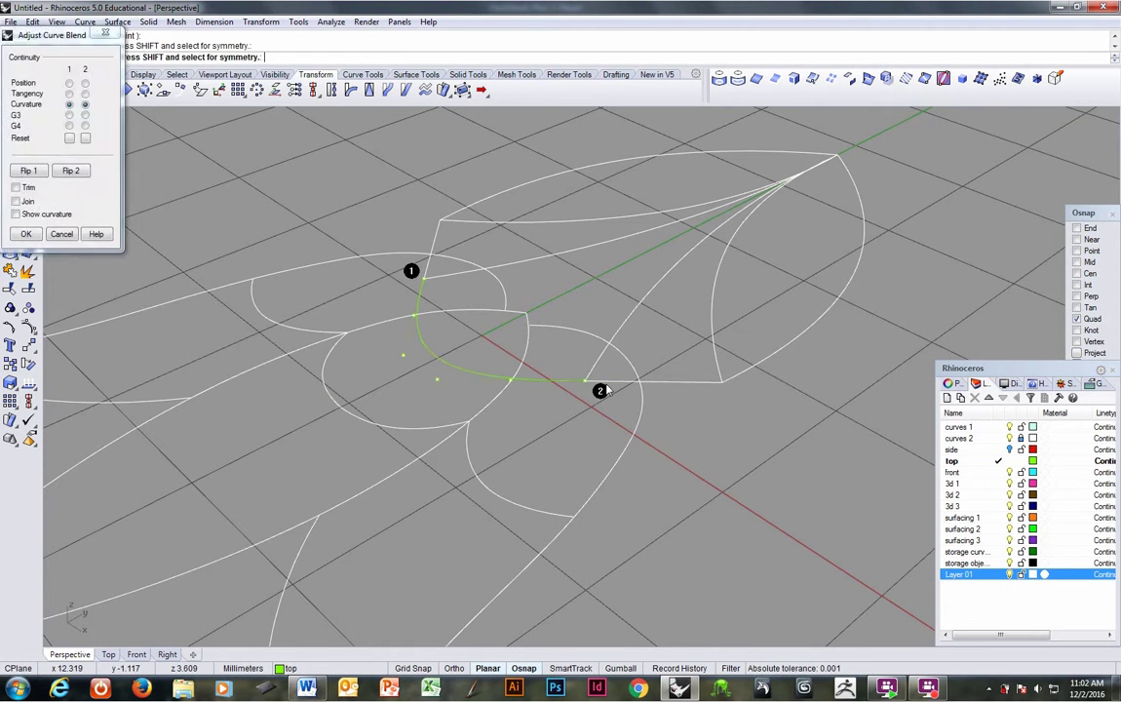
key(Escape)
right_click(499, 376)
click(597, 384)
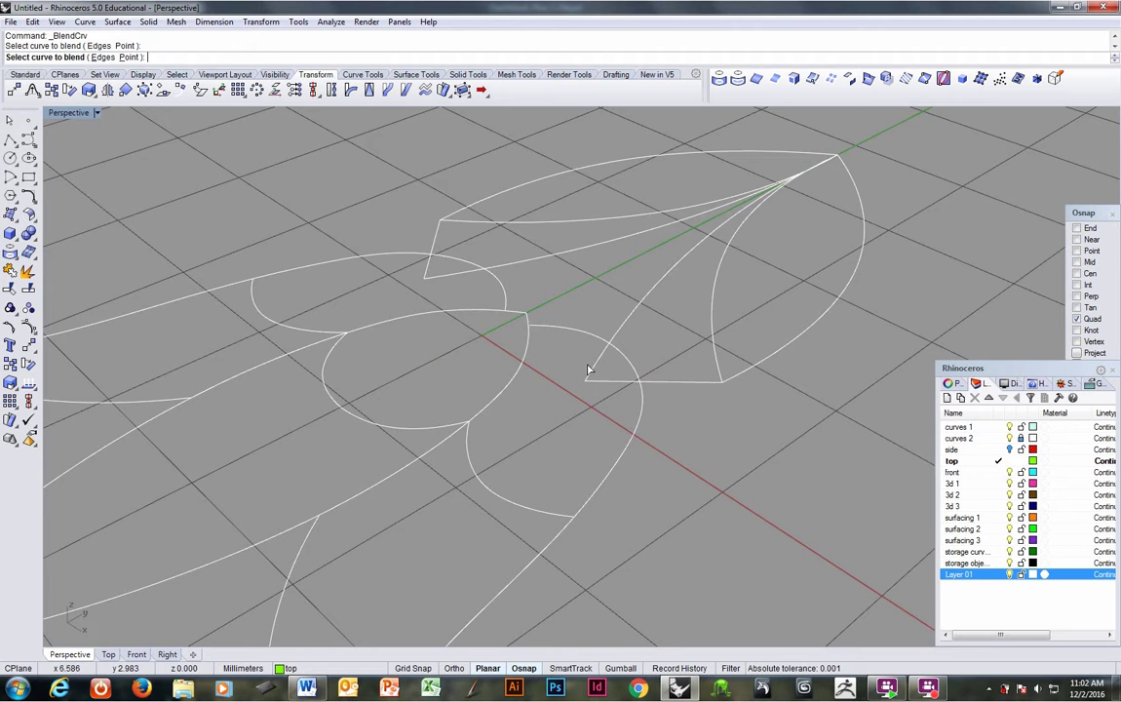
click(428, 274)
key(Return)
right_drag(701, 376, 441, 389)
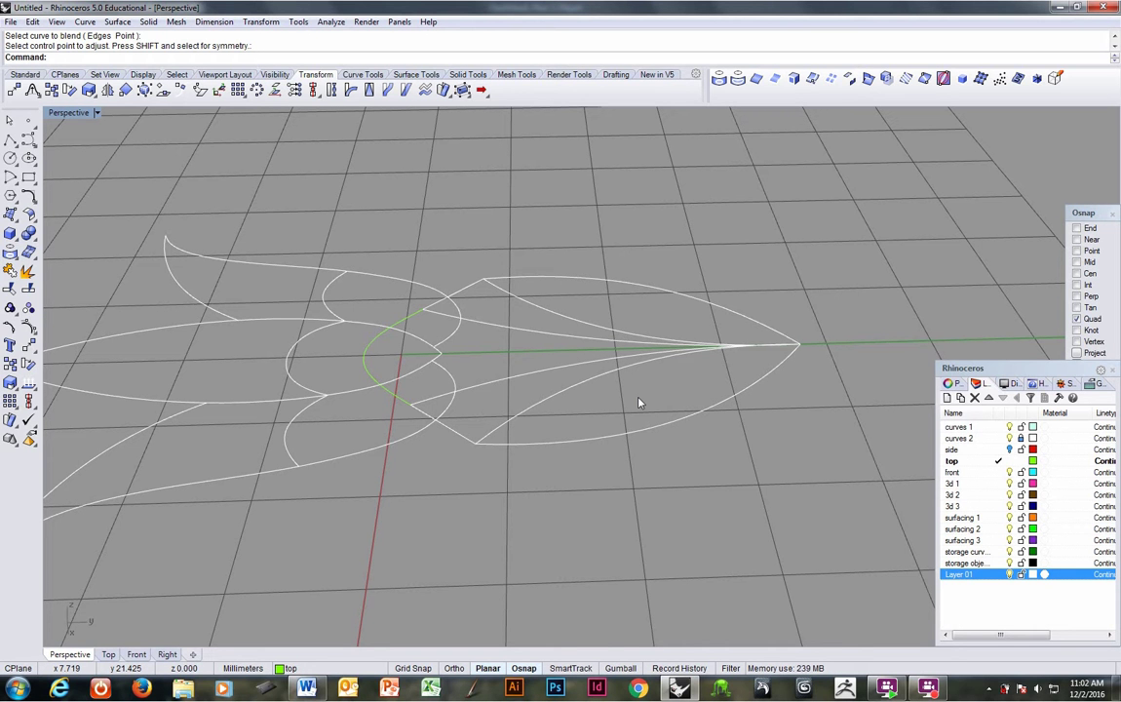
right_drag(596, 370, 743, 429)
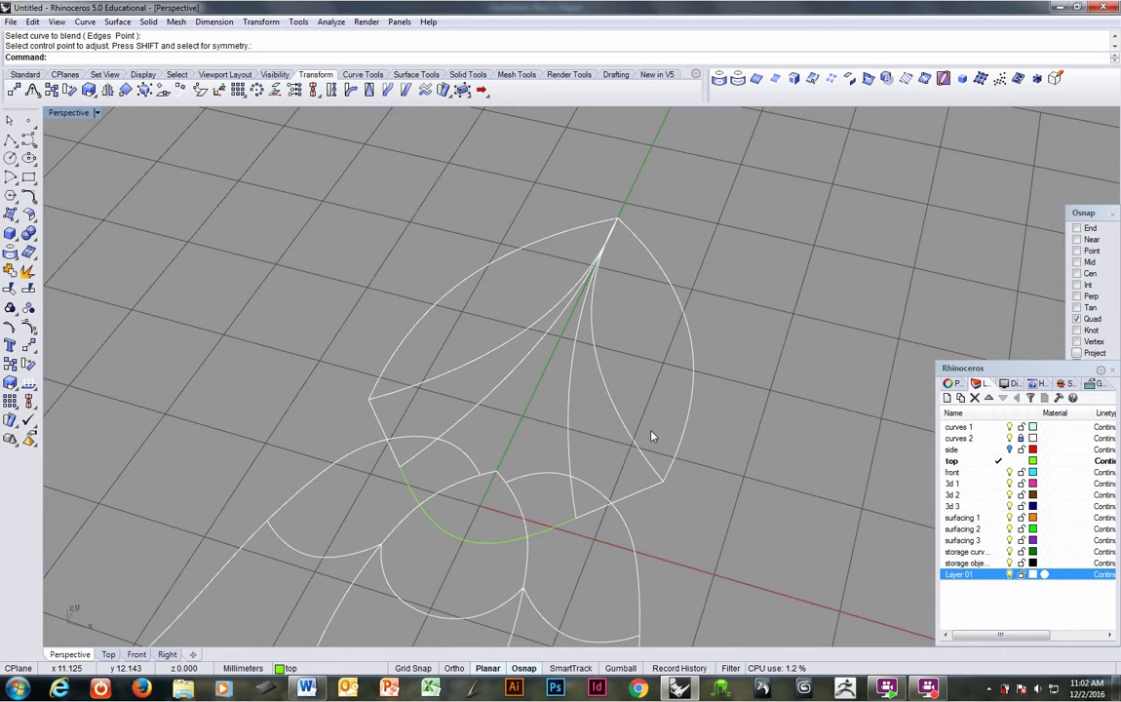
right_drag(661, 441, 512, 414)
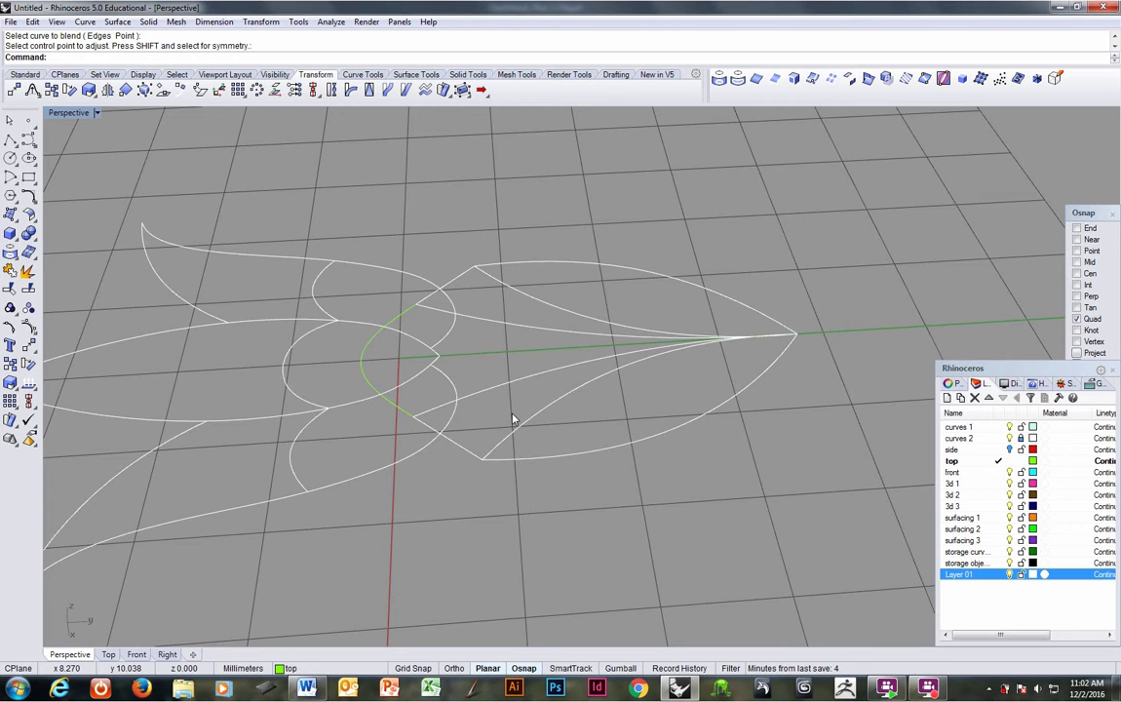
right_drag(501, 401, 430, 371)
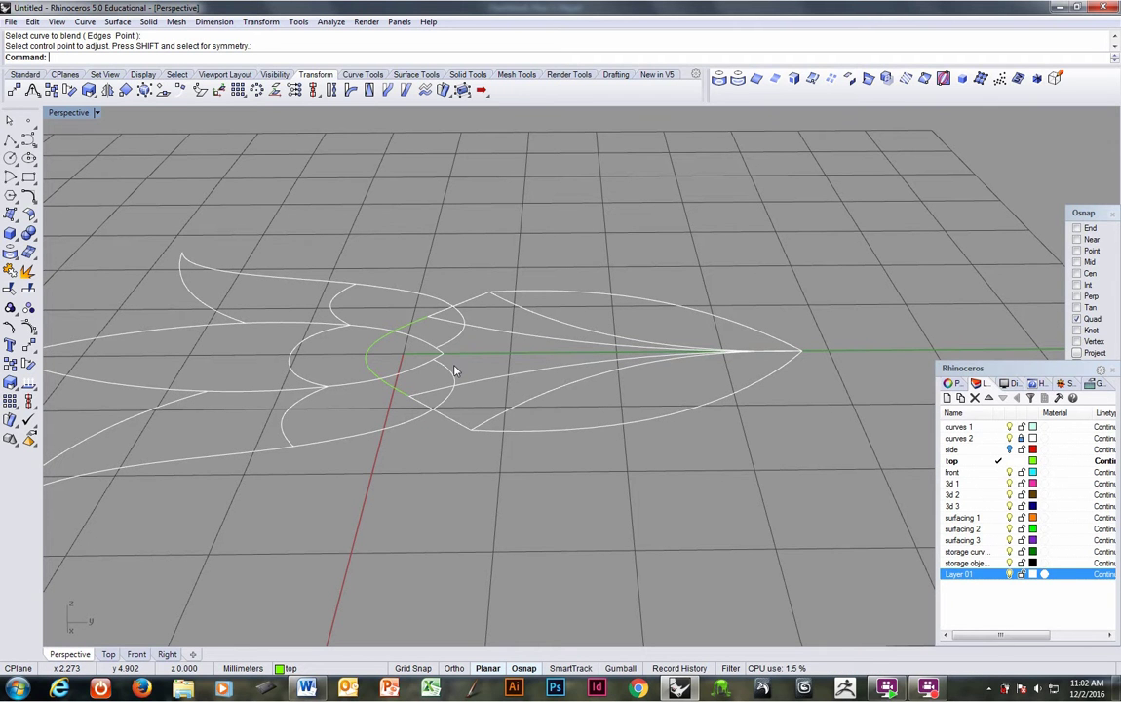
Try to clean up the crossing curve pairs near the leaf shape's tip with radius 0 fillets and trimming on.
right_drag(425, 389, 612, 275)
scroll(616, 275, up, 5)
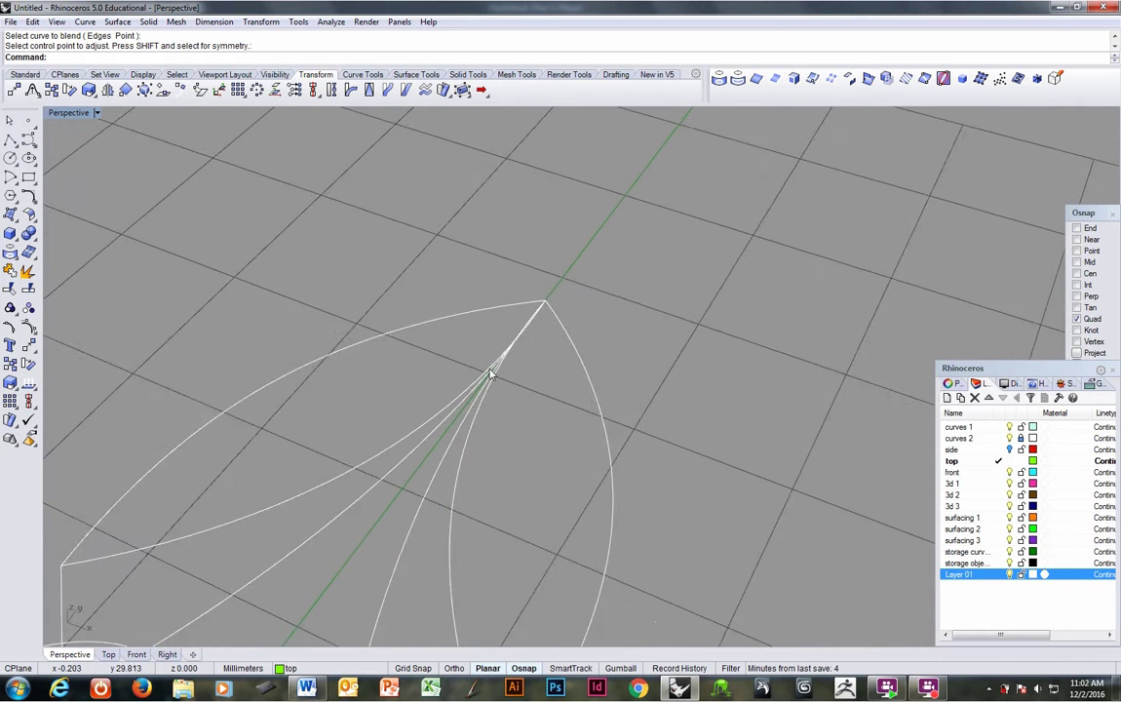
scroll(561, 292, up, 1)
scroll(546, 332, down, 3)
click(521, 372)
right_drag(521, 371, 566, 358)
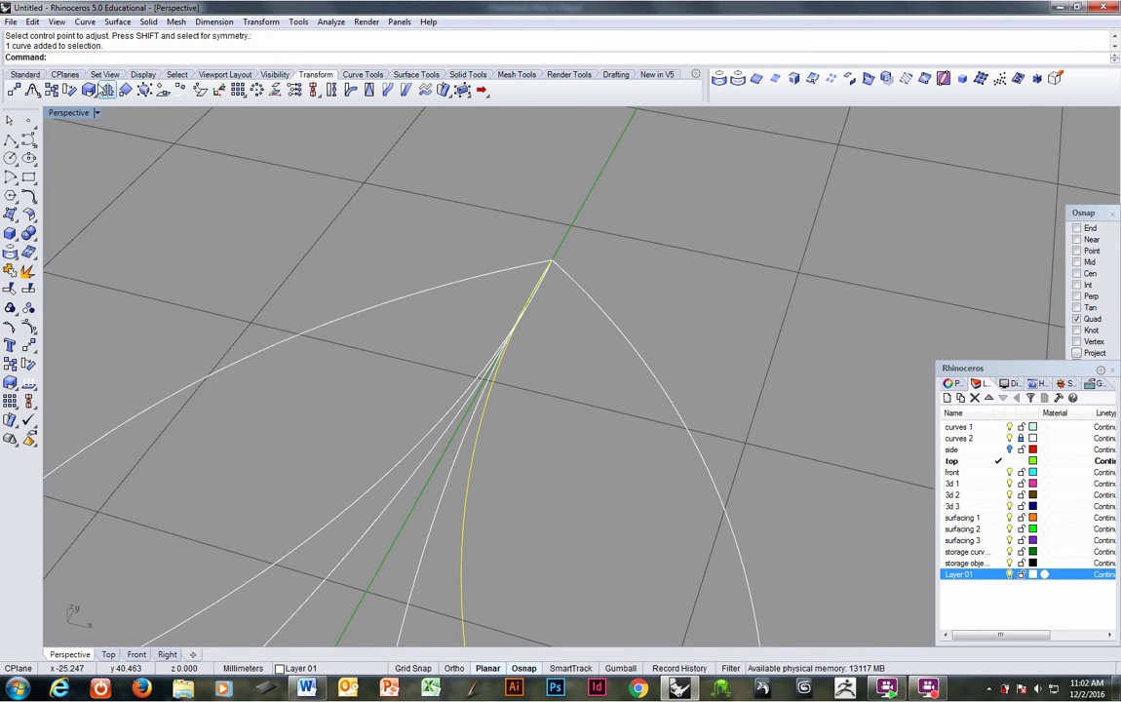
click(360, 76)
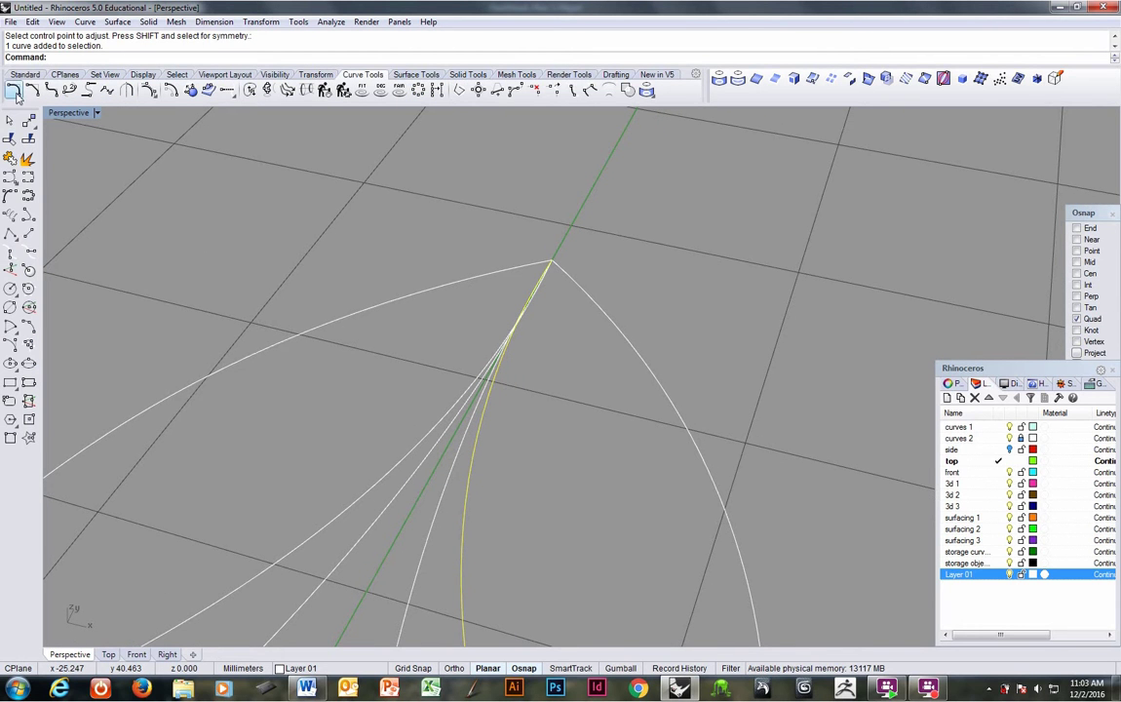
click(13, 89)
click(502, 375)
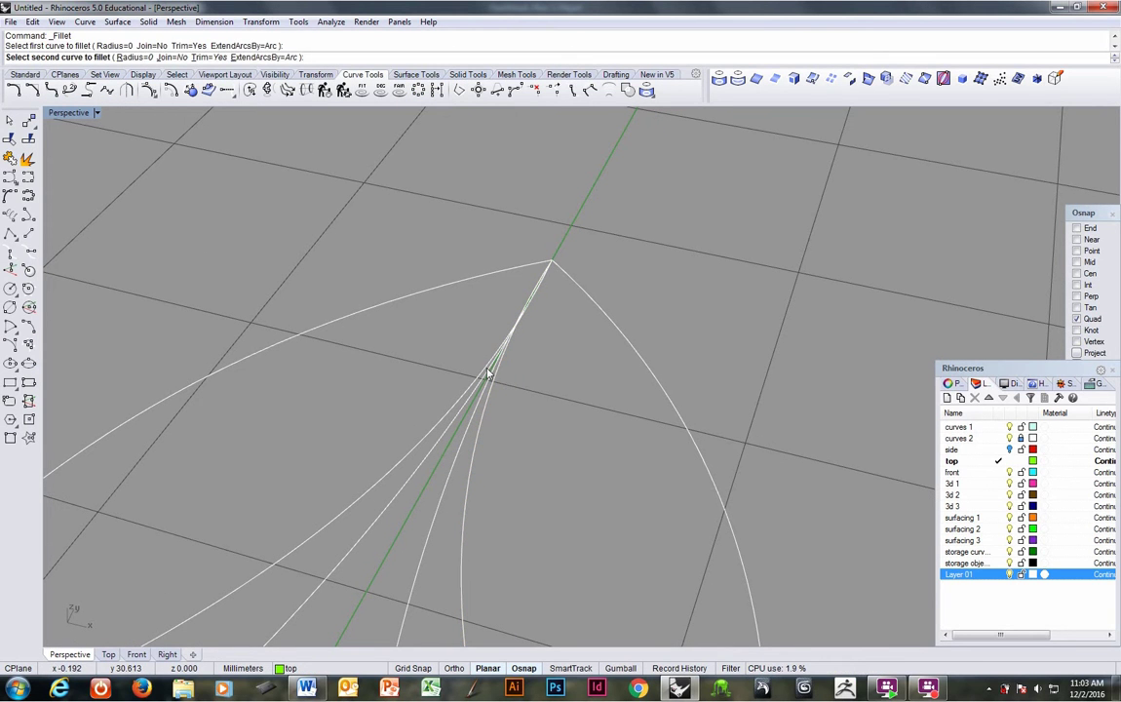
click(488, 372)
right_drag(543, 347, 600, 314)
right_click(487, 389)
click(481, 395)
click(472, 401)
click(528, 370)
click(507, 376)
right_click(564, 344)
click(548, 343)
click(540, 340)
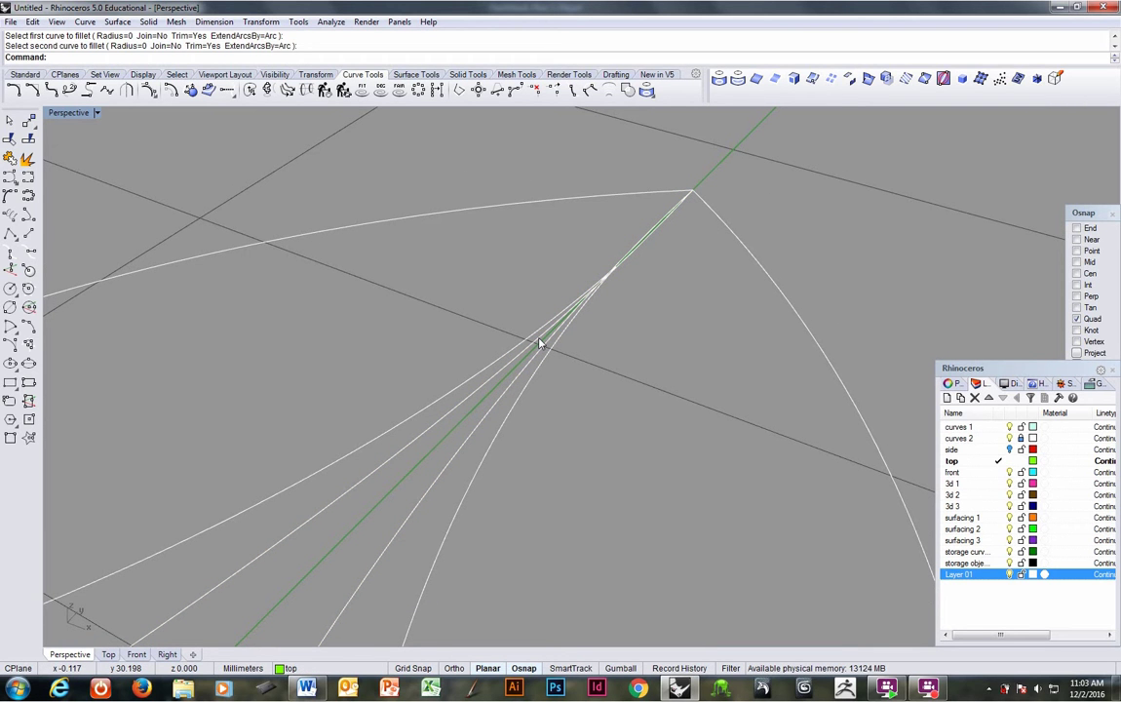
Trim off the curve ends that overshoot their crossing near the leaf shape's tip, using the two inner curves as cutting objects.
click(541, 343)
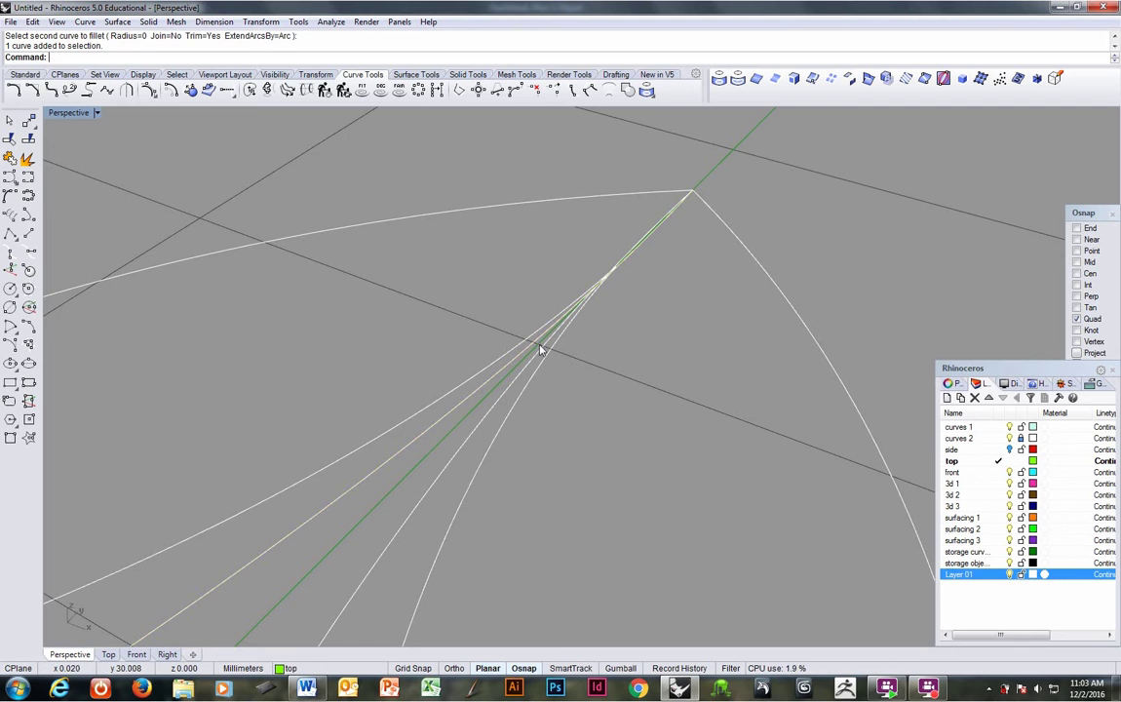
click(540, 345)
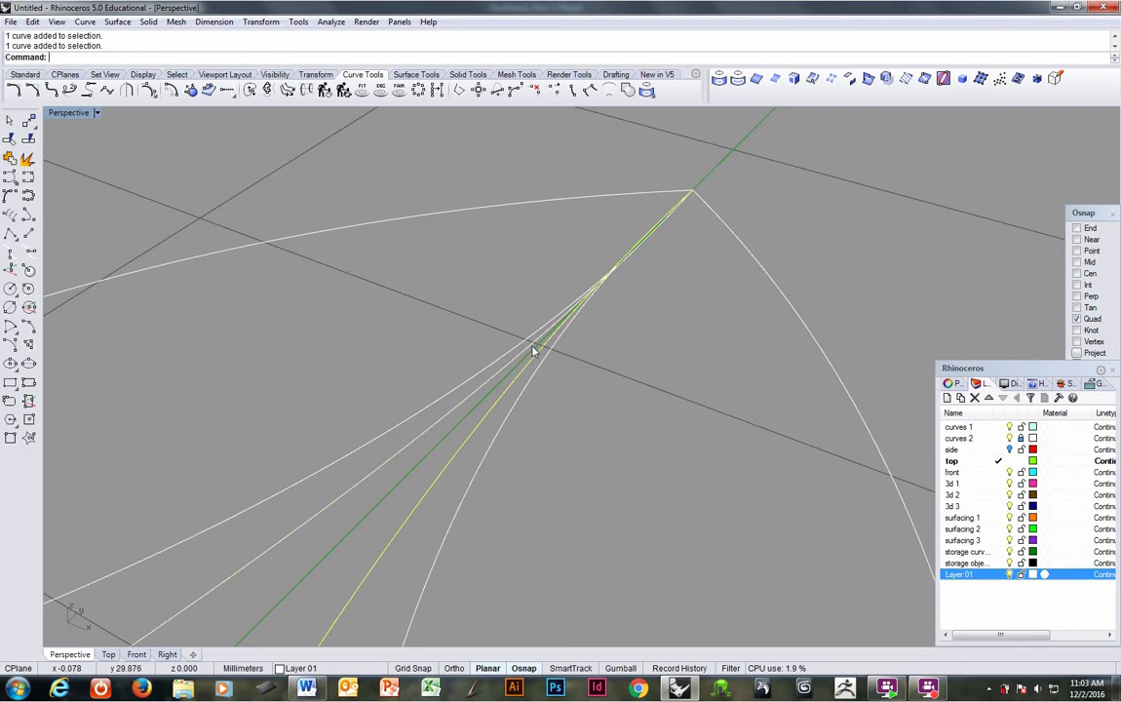
click(11, 139)
click(648, 243)
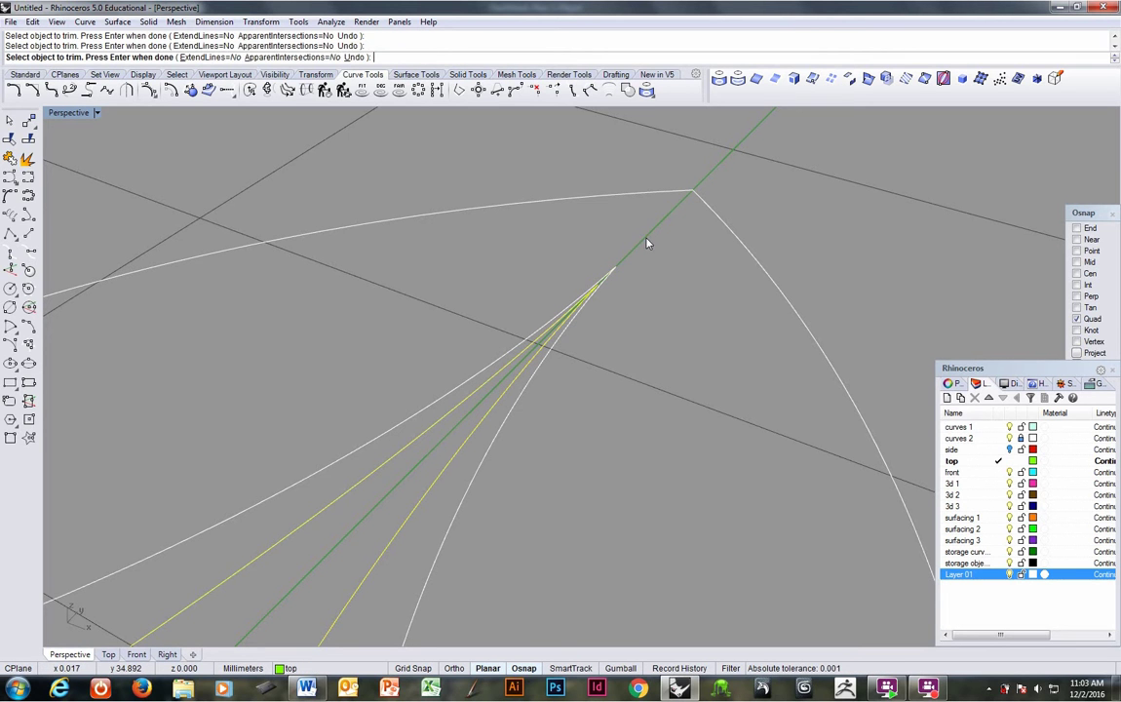
click(614, 276)
scroll(610, 281, up, 2)
scroll(610, 281, up, 2)
Join the two trimmed inner curves of the leaf shape into one open curve.
click(599, 285)
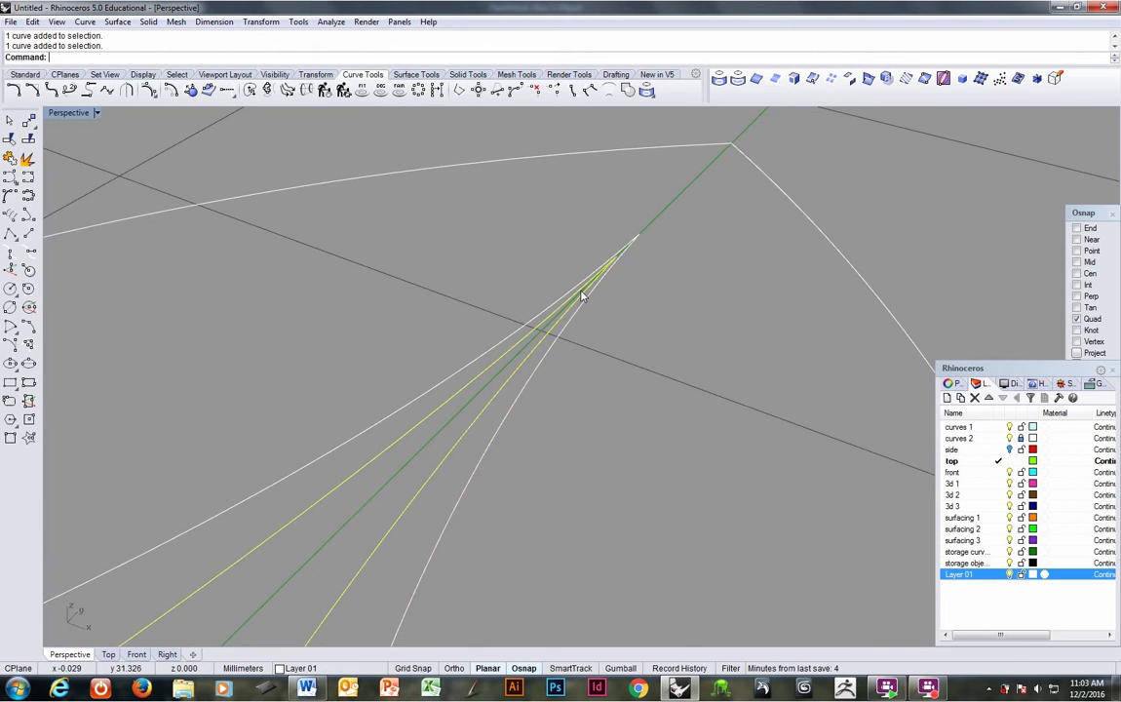
scroll(590, 300, down, 3)
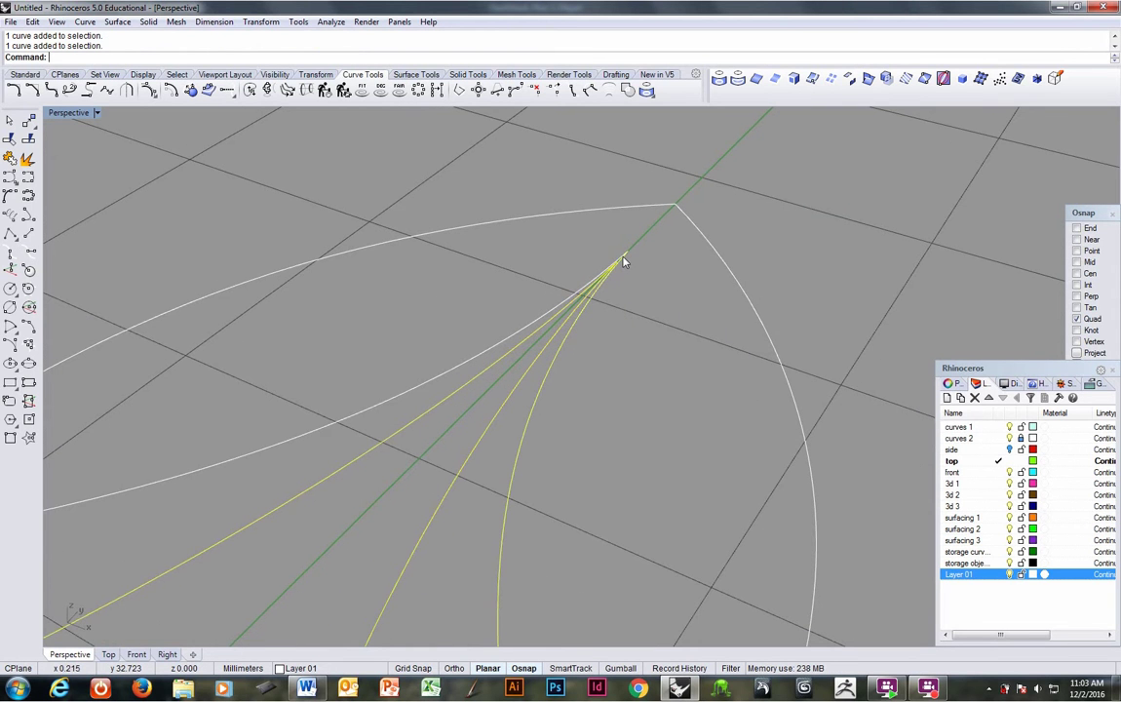
scroll(621, 255, up, 3)
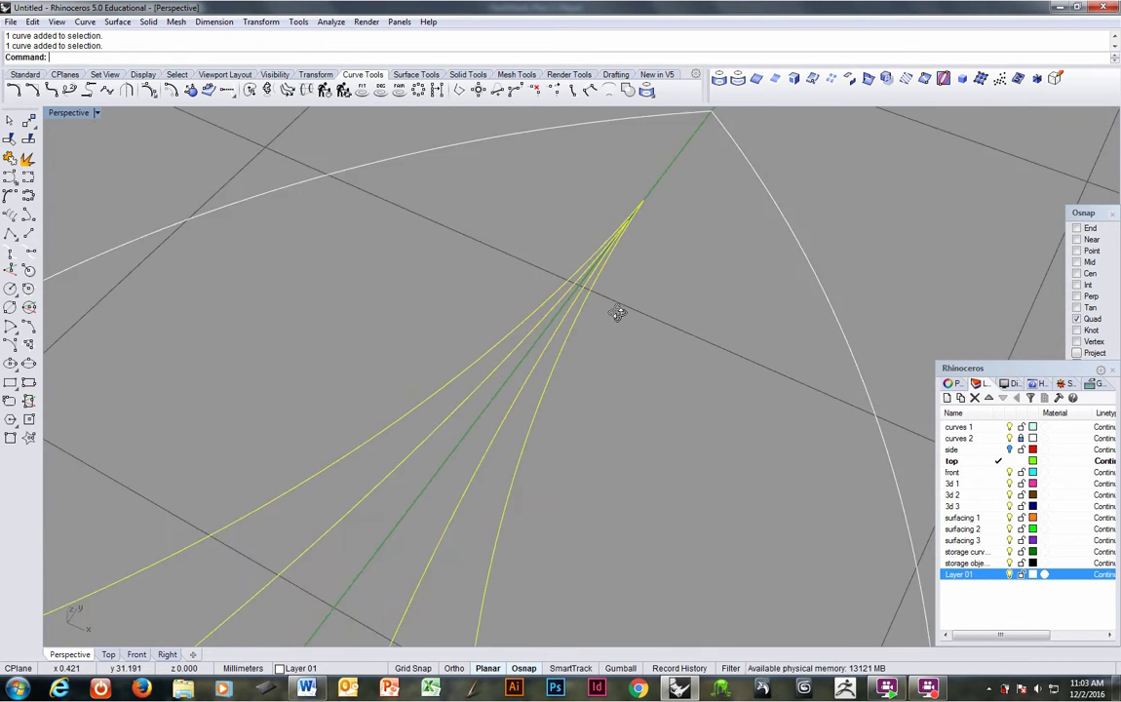
scroll(619, 313, down, 4)
scroll(575, 312, up, 5)
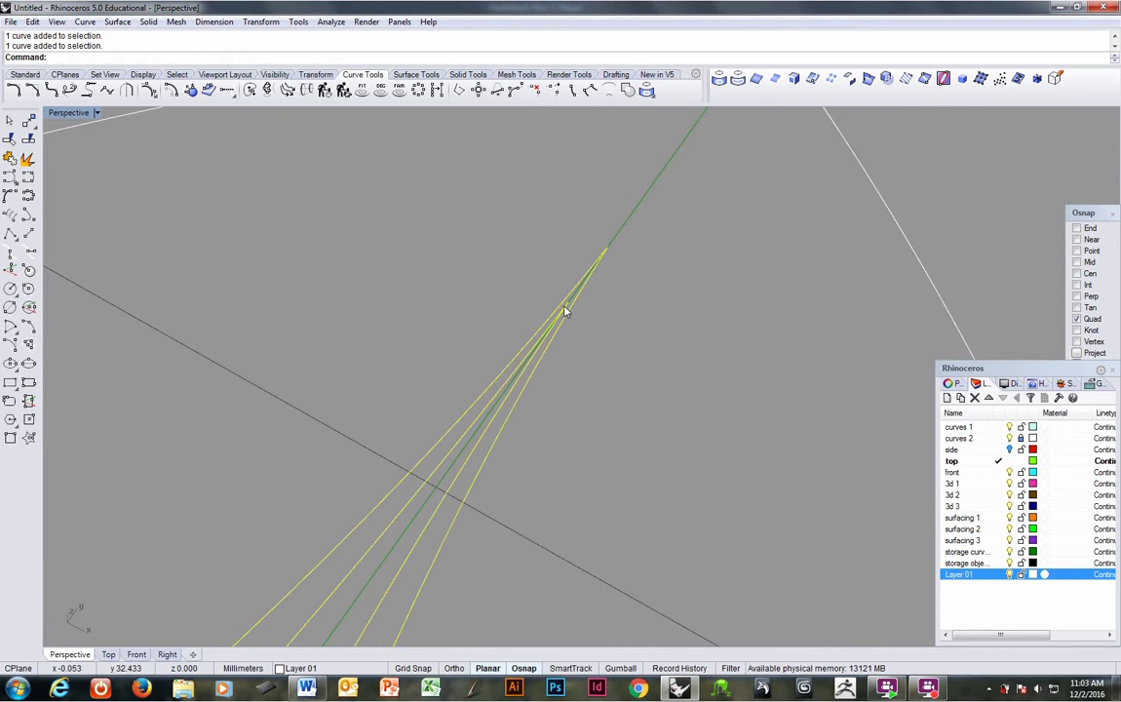
scroll(546, 341, down, 2)
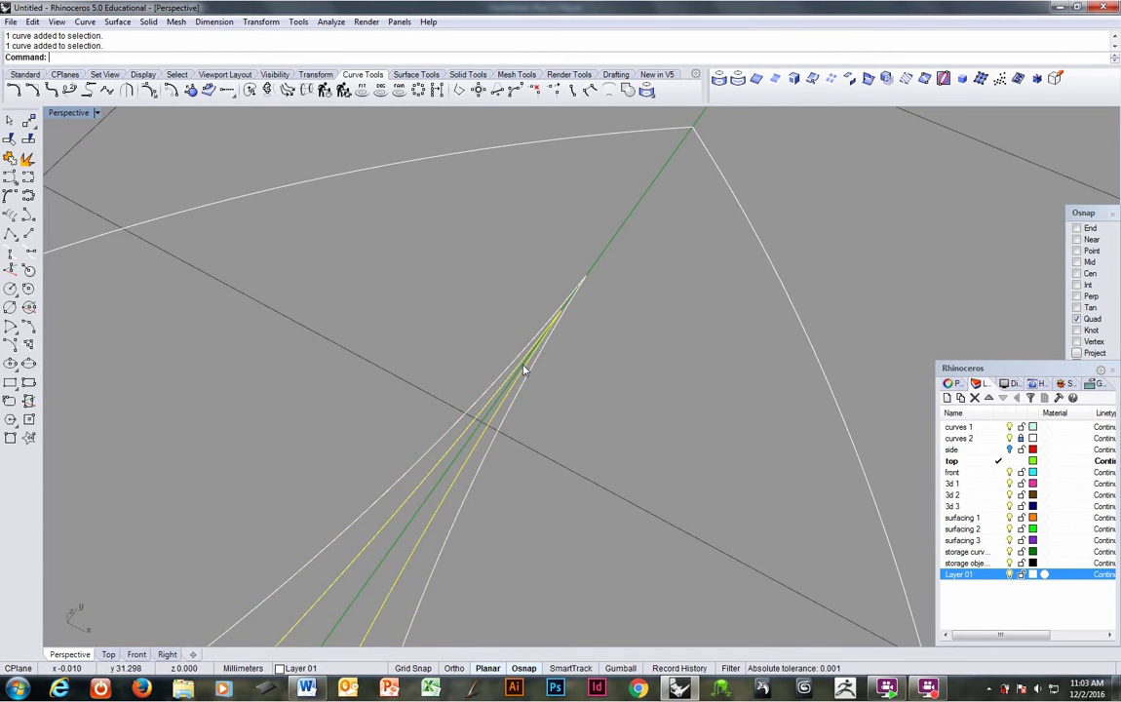
click(10, 157)
Show the inner curve's control points and move its tip point about 1.7 mm back along the Y axis toward the origin.
key(F10)
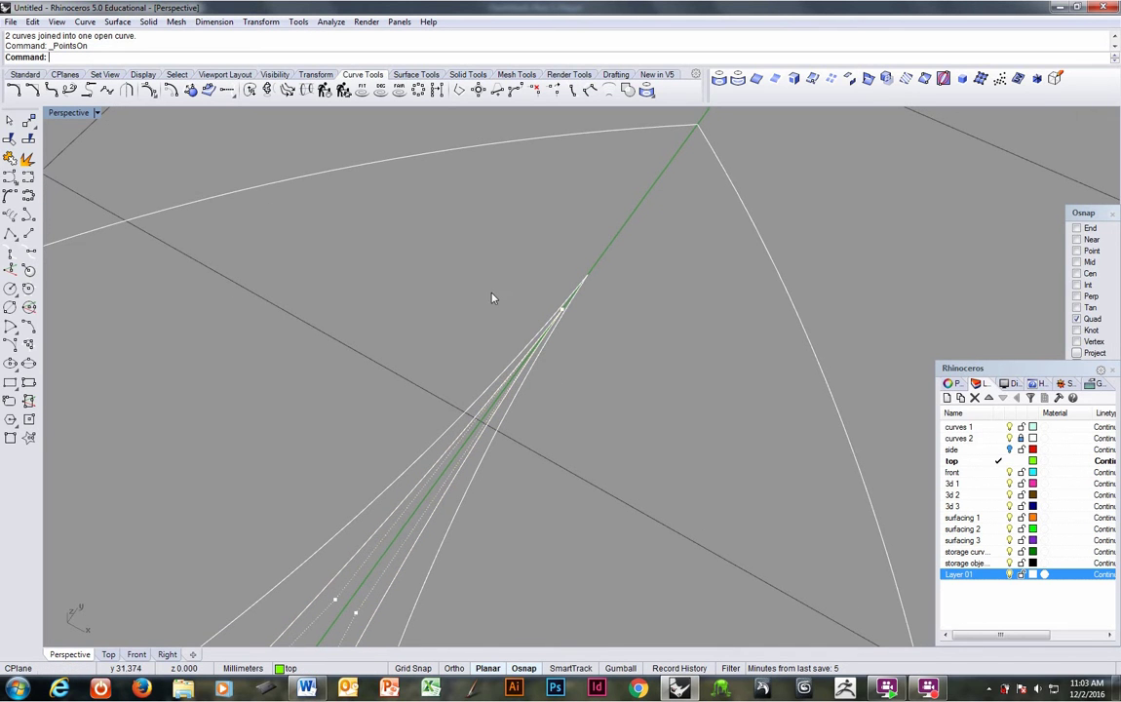
click(562, 311)
text(m)
key(Return)
click(617, 373)
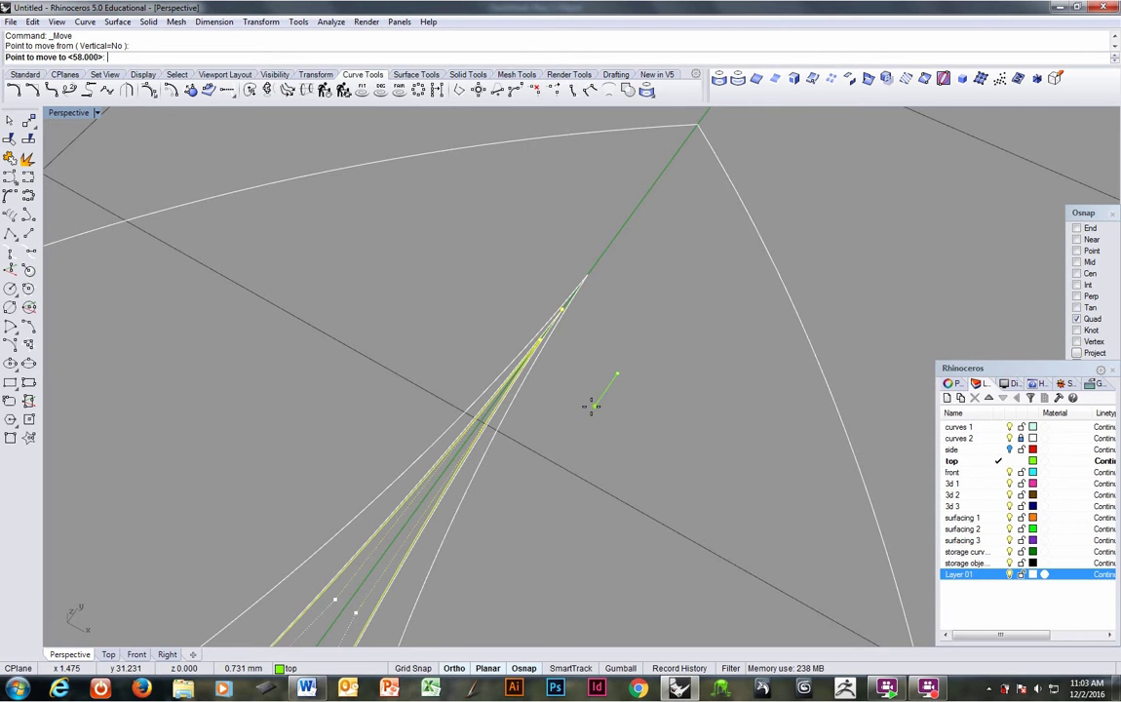
click(561, 450)
right_drag(593, 446, 484, 438)
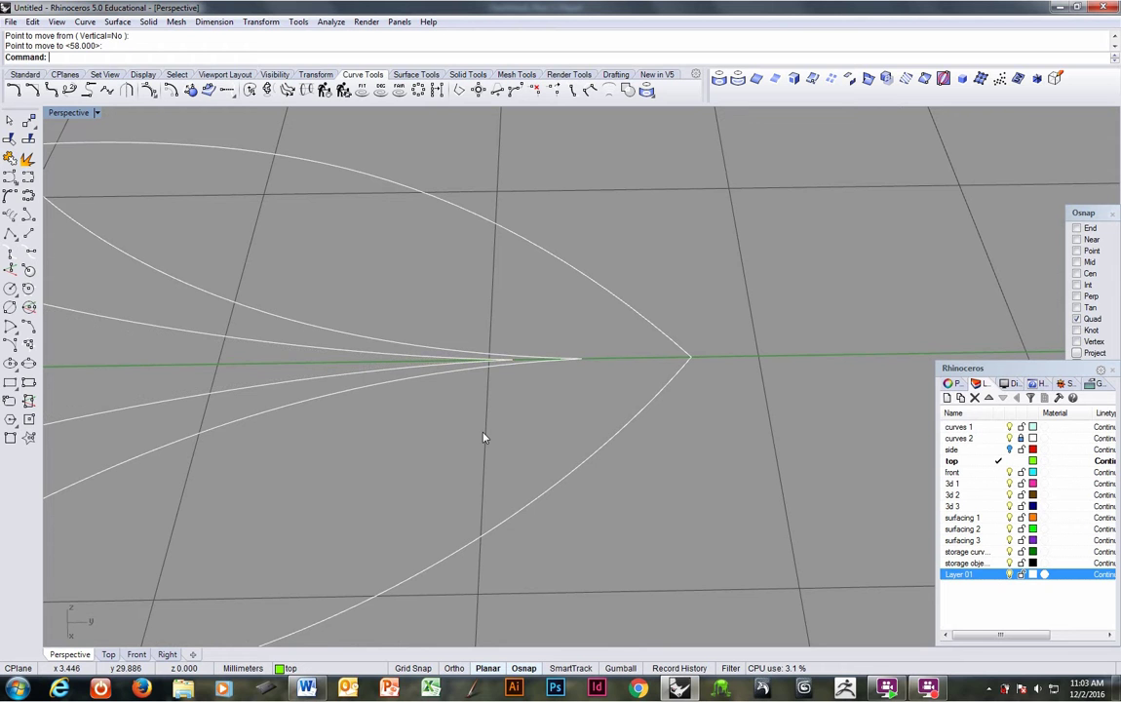
Move the inner curve's tip control point about 1 mm further back along the Y axis and turn off its control points.
mouse_move(568, 365)
right_down()
mouse_move(518, 443)
mouse_move(548, 447)
mouse_move(556, 393)
mouse_move(581, 349)
mouse_move(580, 369)
right_up()
click(580, 371)
scroll(646, 301, up, 3)
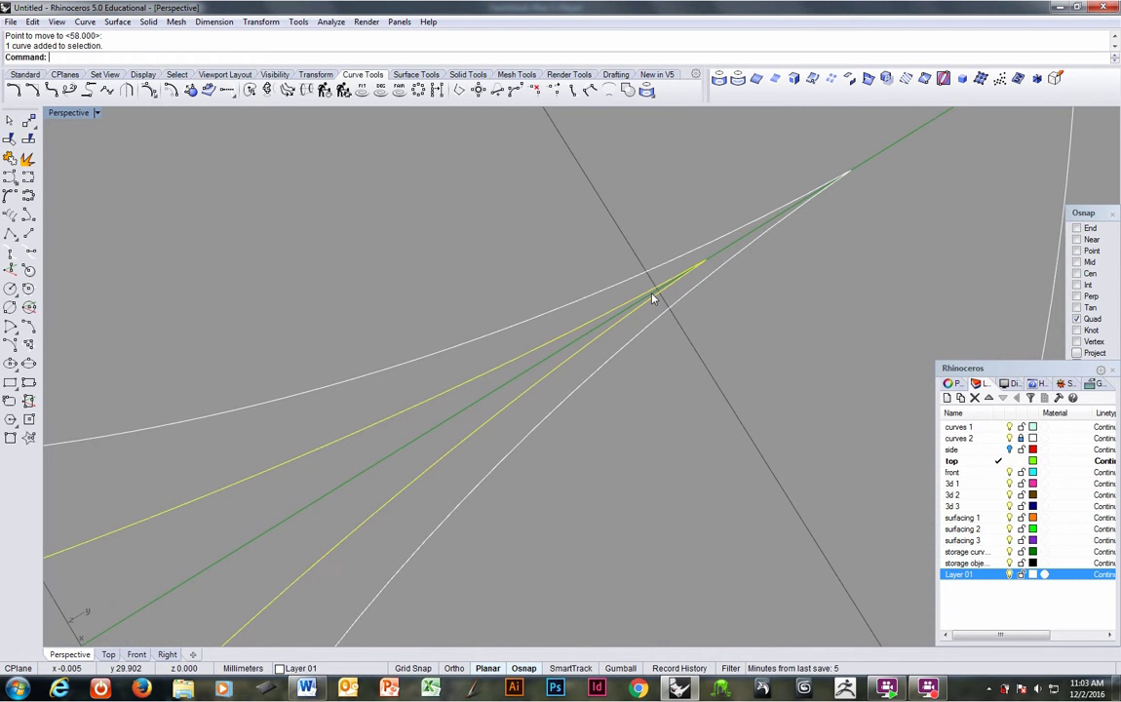
key(F10)
click(706, 262)
text(m)
key(Return)
click(733, 369)
key(shift)
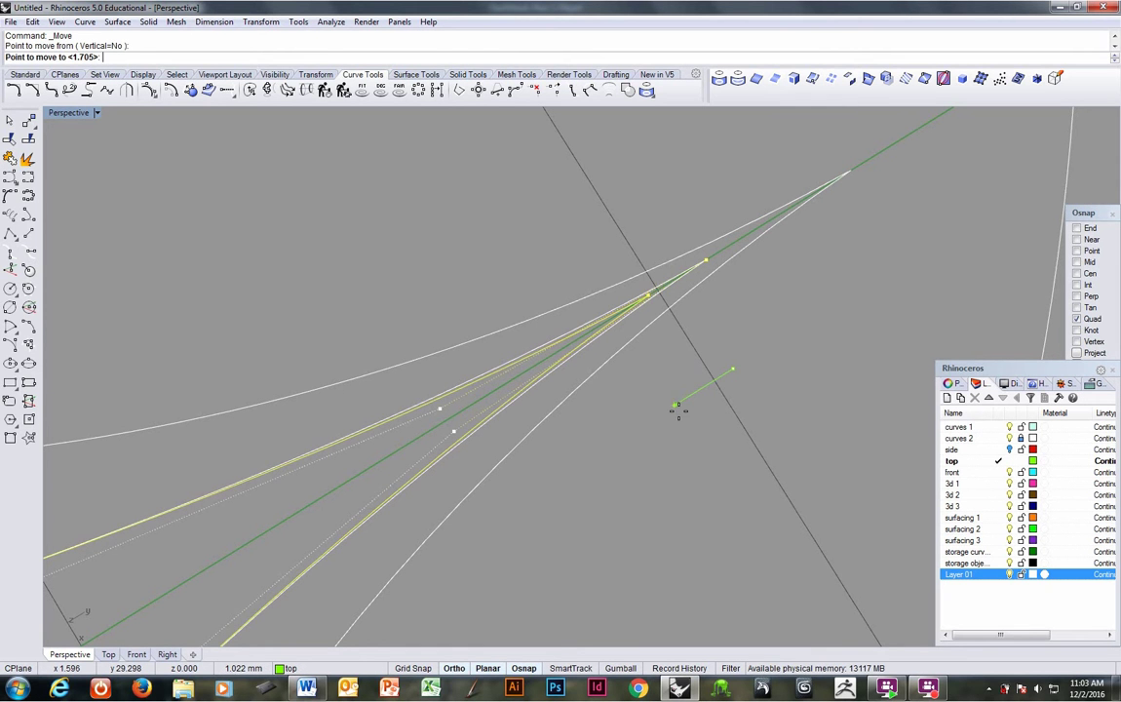
click(680, 407)
scroll(683, 408, down, 8)
right_drag(683, 407, 624, 410)
key(Escape)
key(Escape)
Join the base blend, the two short base lines and the two outer side curves into one closed leaf outline.
click(621, 416)
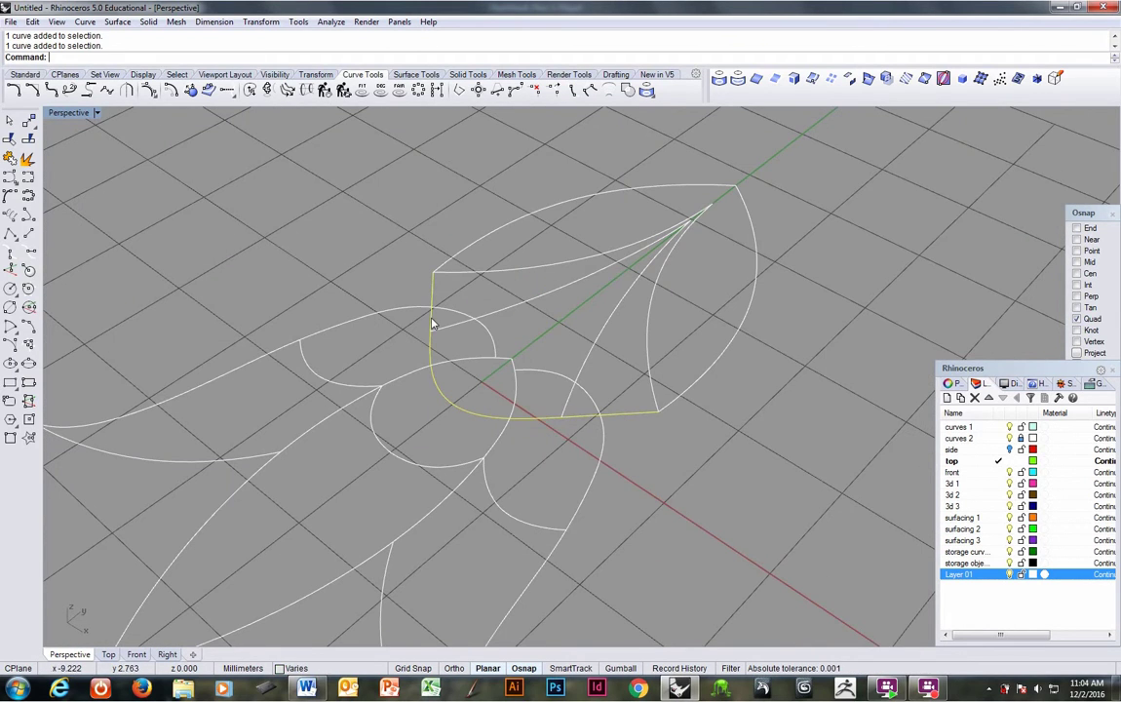
shift+click(469, 250)
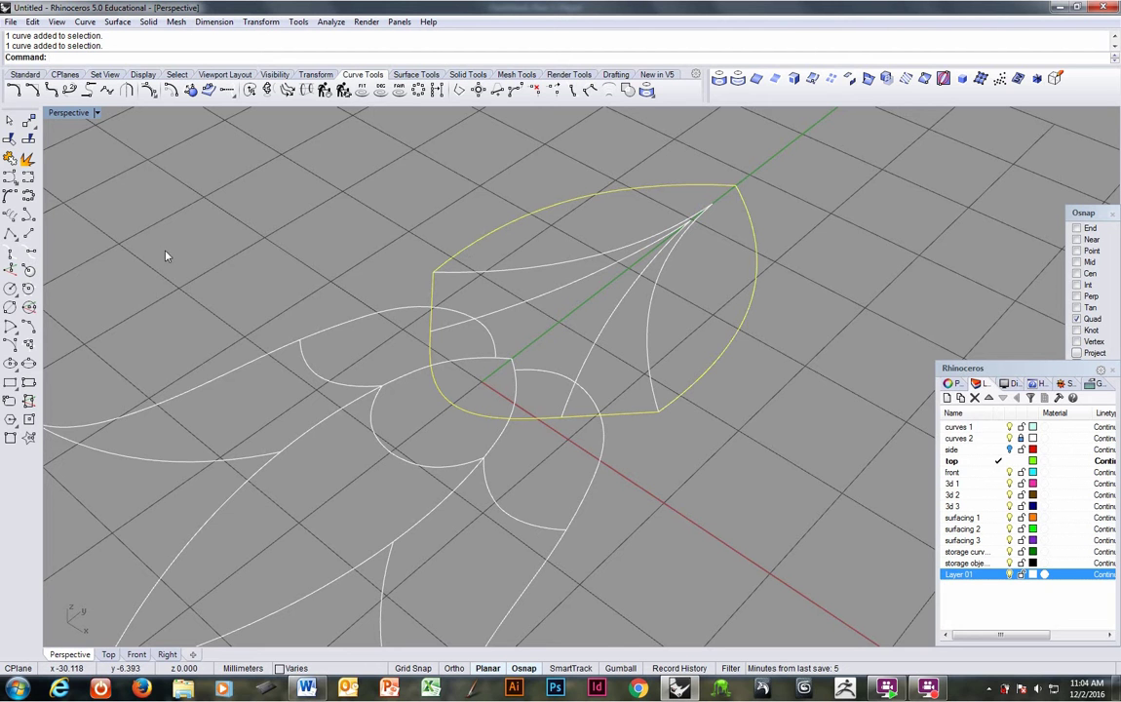
click(9, 157)
right_drag(566, 327, 626, 364)
right_drag(721, 414, 731, 405)
Start an adjustable curvature blend between the open base ends of the side petal's inner and outer curves.
scroll(728, 410, down, 3)
shift+right_drag(636, 465, 661, 423)
click(657, 422)
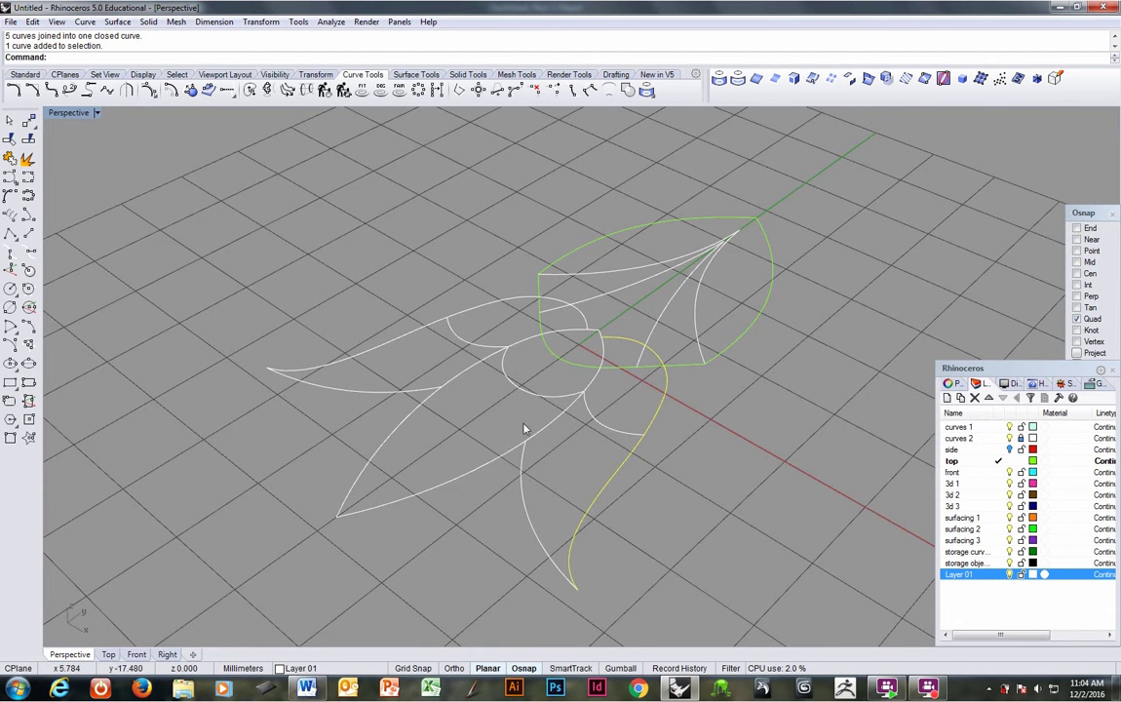
ctrl+right_drag(548, 426, 477, 432)
scroll(478, 436, up, 2)
click(474, 421)
click(84, 21)
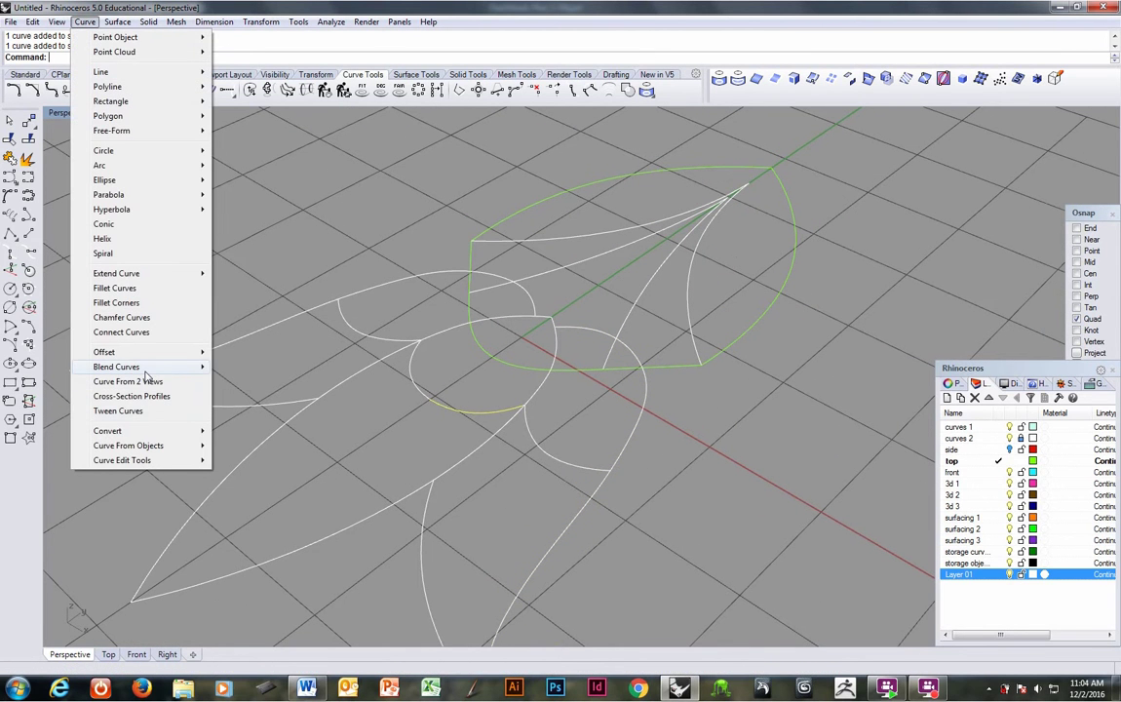
mouse_move(190, 370)
click(279, 369)
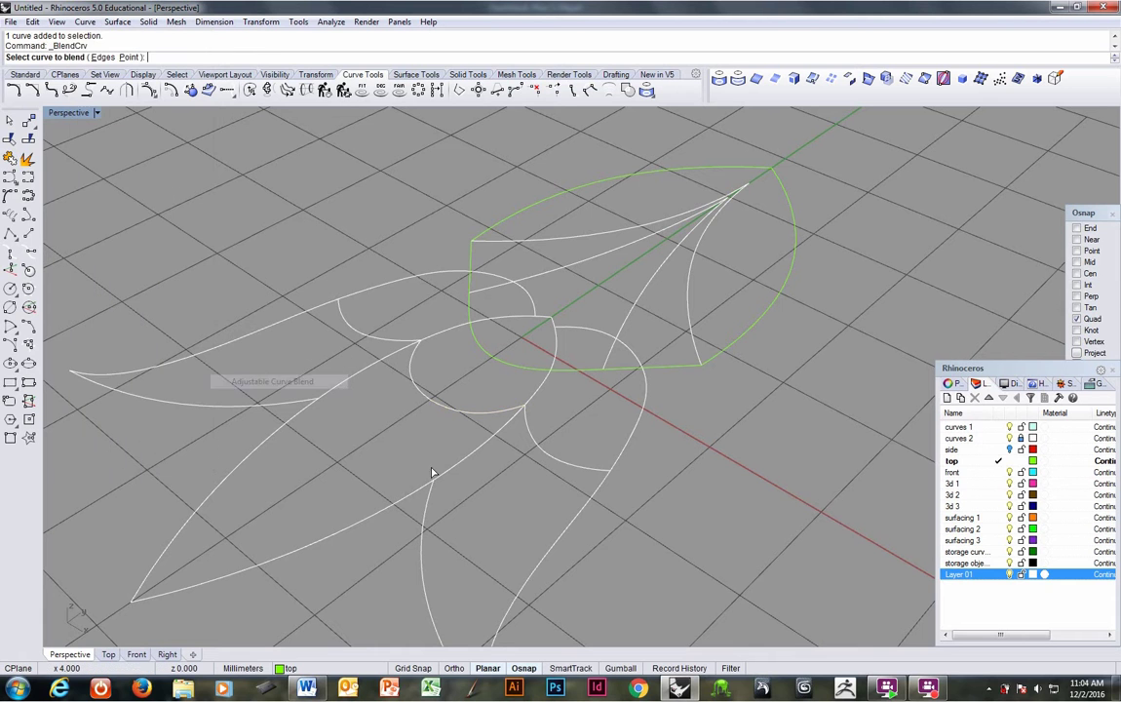
click(572, 328)
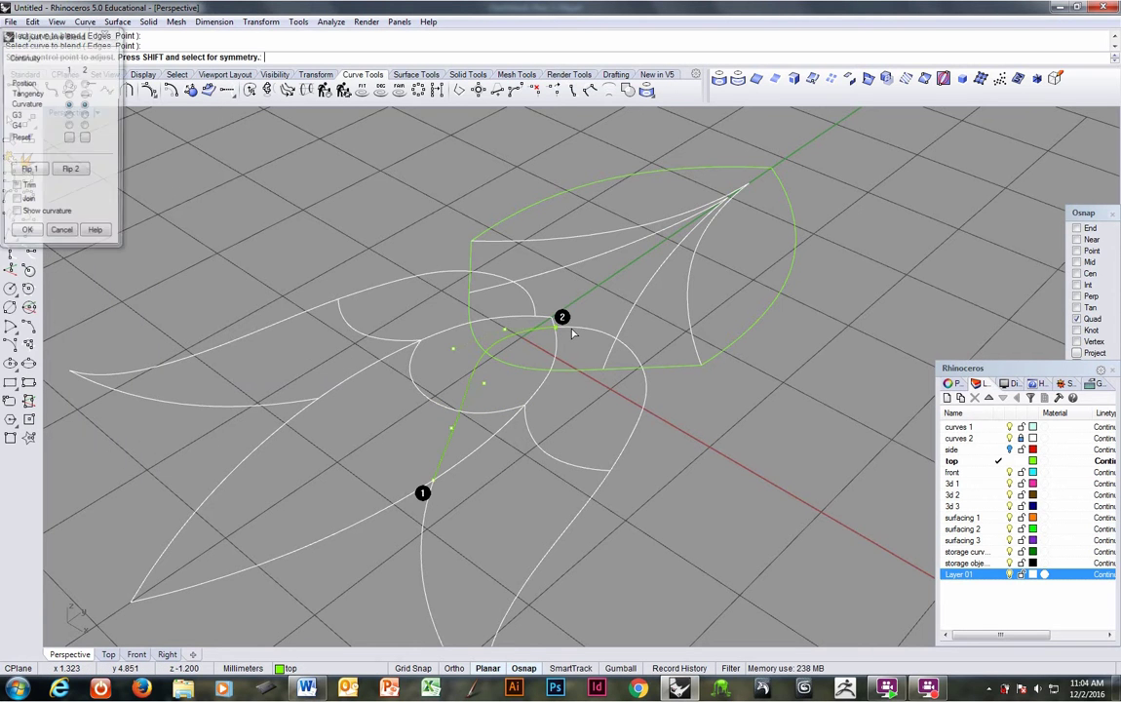
right_drag(572, 327, 496, 497)
scroll(538, 365, up, 4)
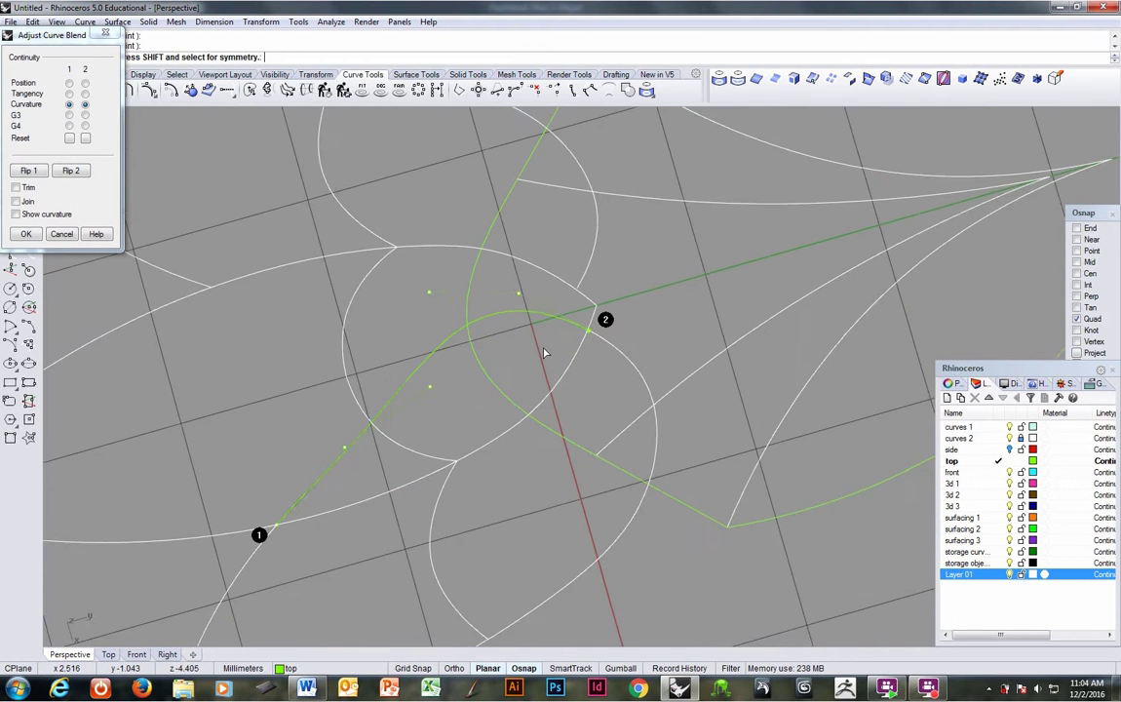
Reshape the side petal's base blend with its handles into a smooth arc between both curves and accept it.
click(519, 290)
drag(550, 326, 518, 322)
drag(338, 451, 320, 473)
drag(382, 430, 437, 366)
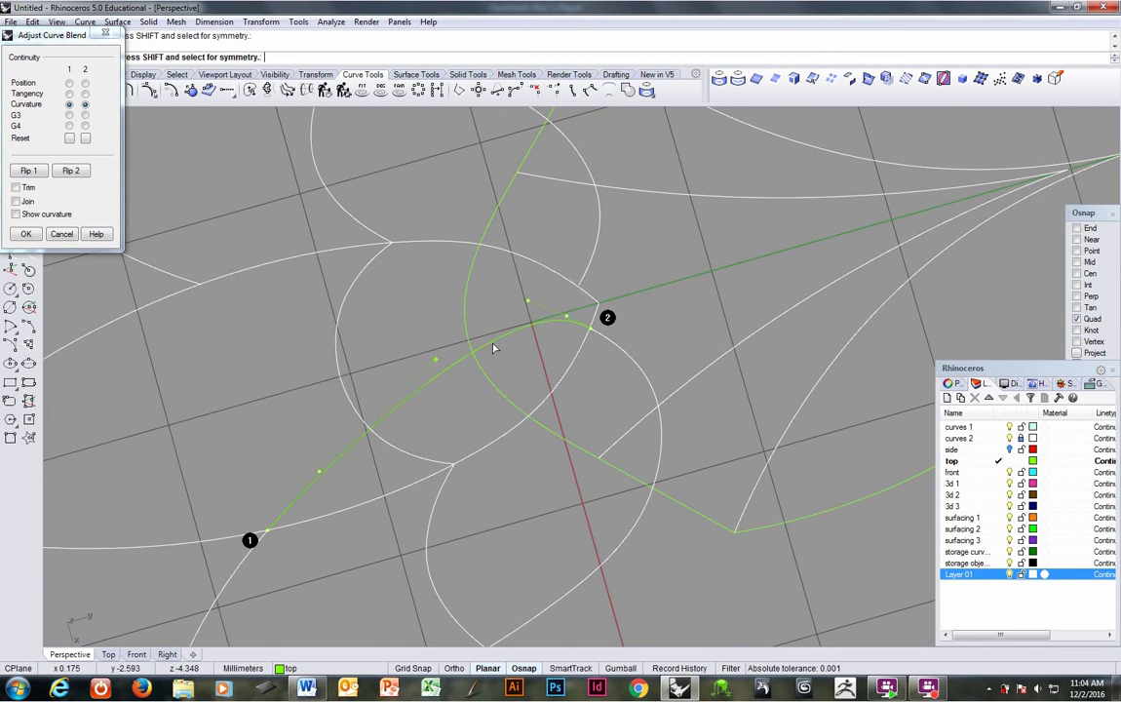
scroll(482, 380, down, 4)
scroll(527, 377, up, 3)
Join the side petal's inner curve, outer curve and base blend into one closed outline.
click(566, 343)
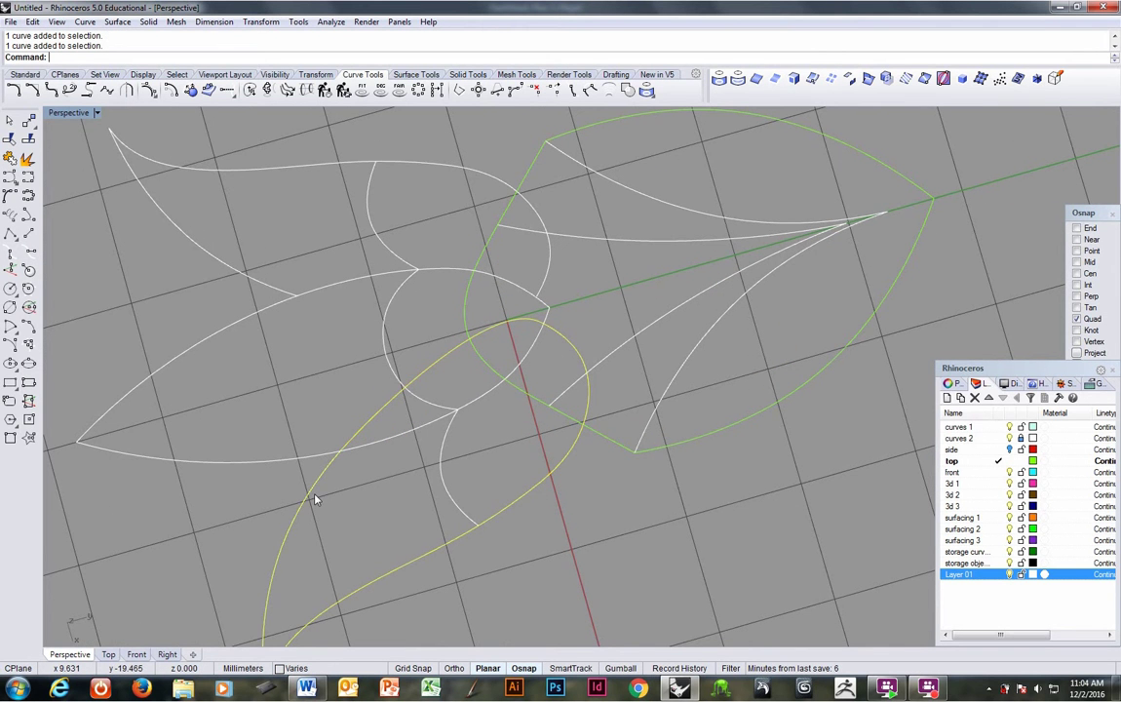
scroll(315, 498, down, 5)
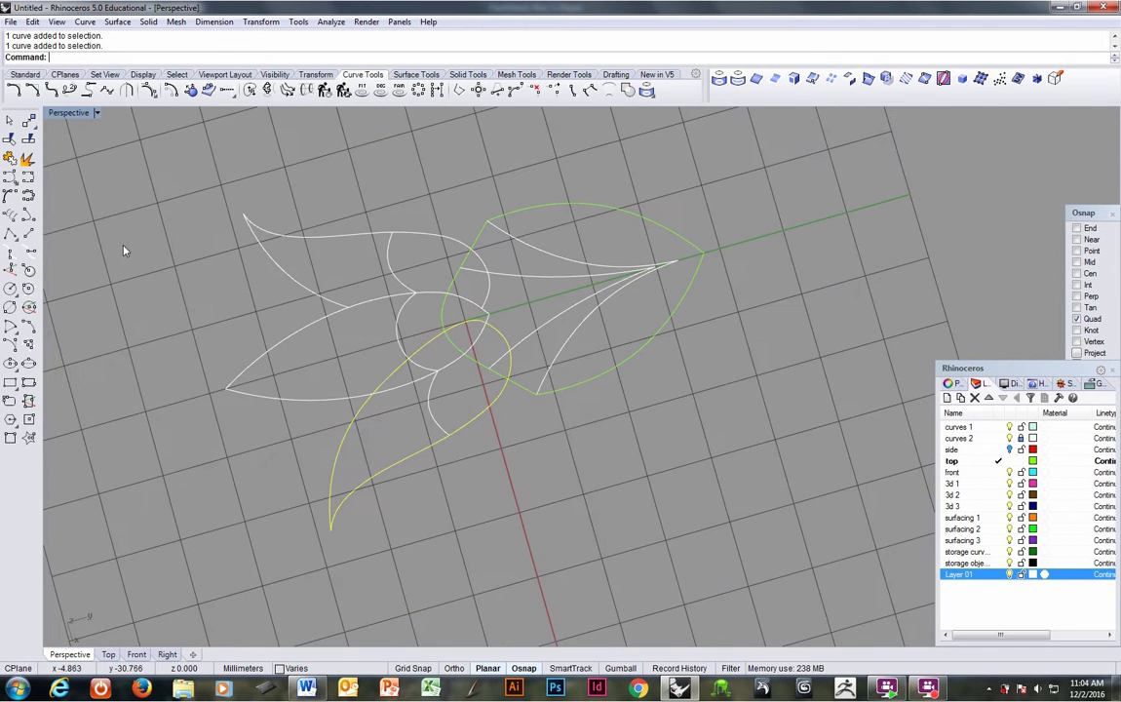
click(10, 158)
right_drag(407, 318, 369, 402)
scroll(368, 403, up, 2)
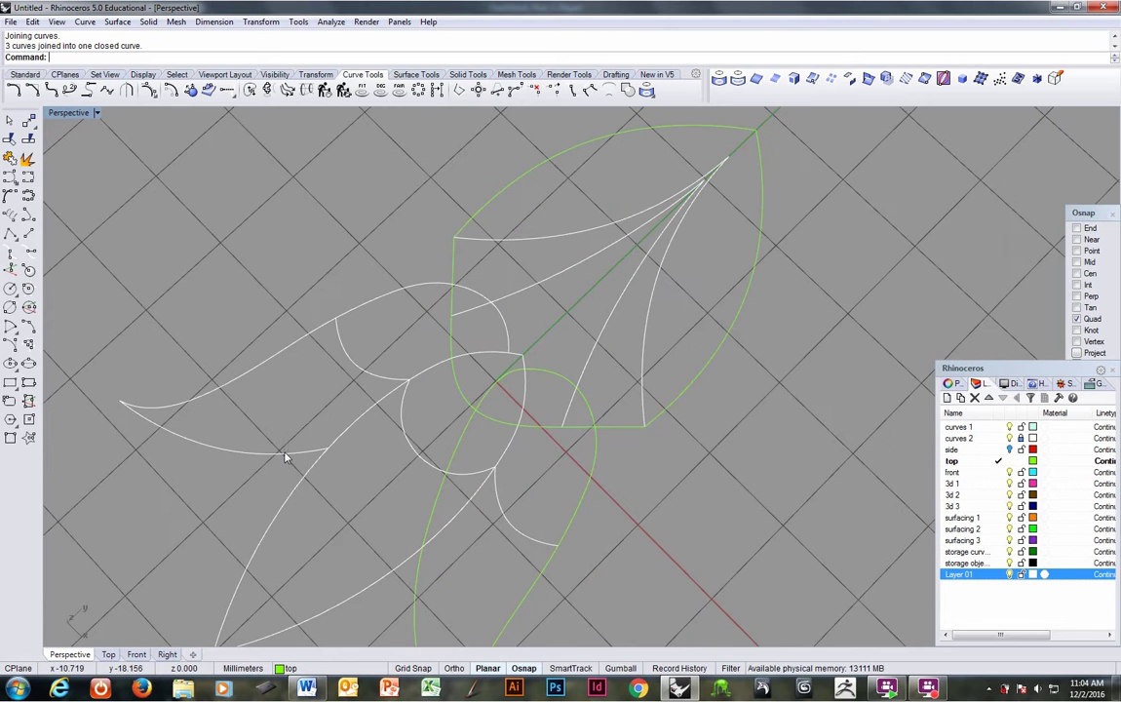
click(280, 456)
right_drag(513, 451, 493, 491)
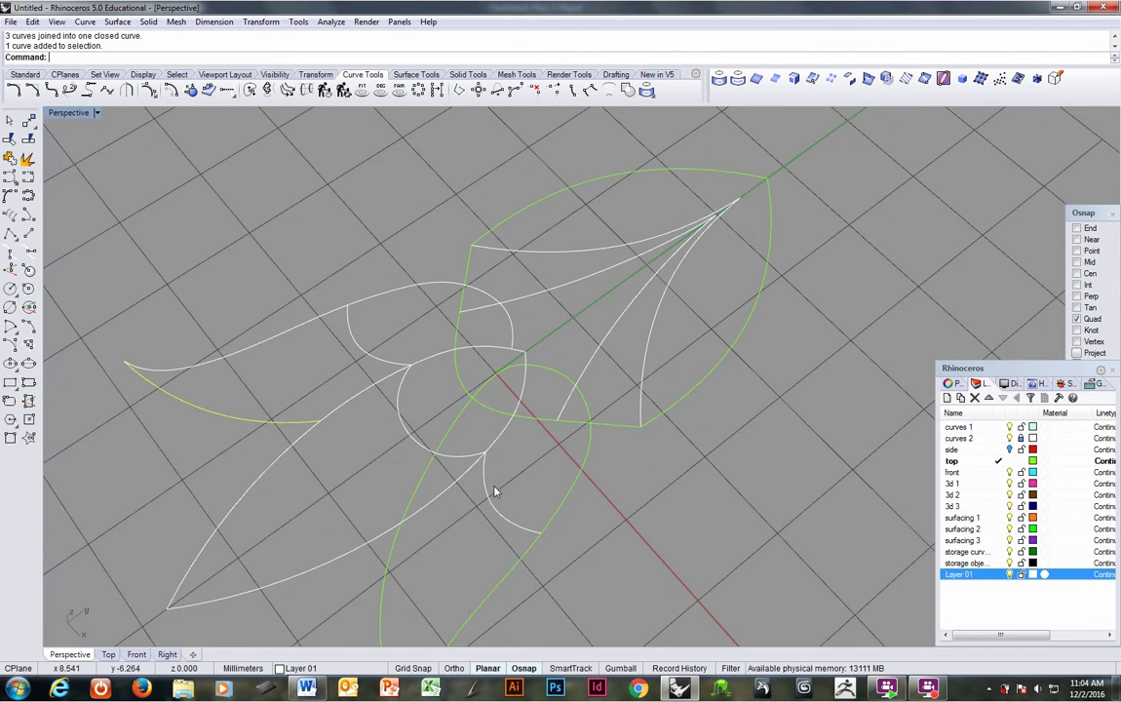
click(488, 497)
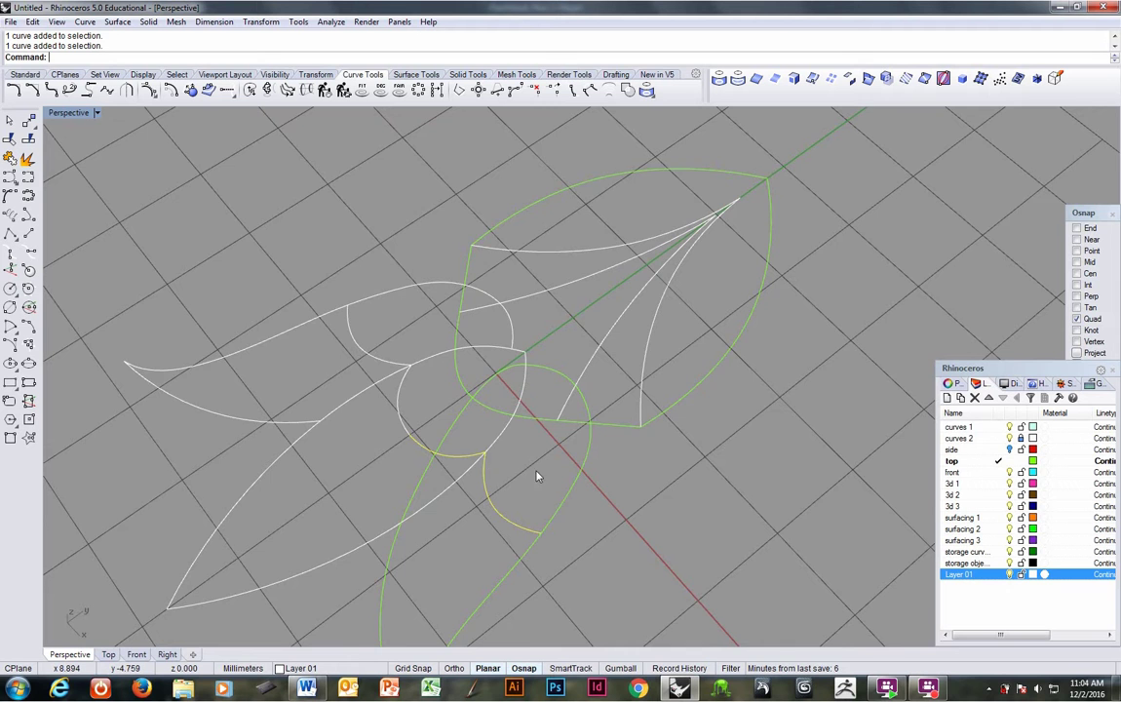
right_drag(541, 475, 509, 529)
scroll(452, 469, down, 2)
scroll(451, 469, up, 3)
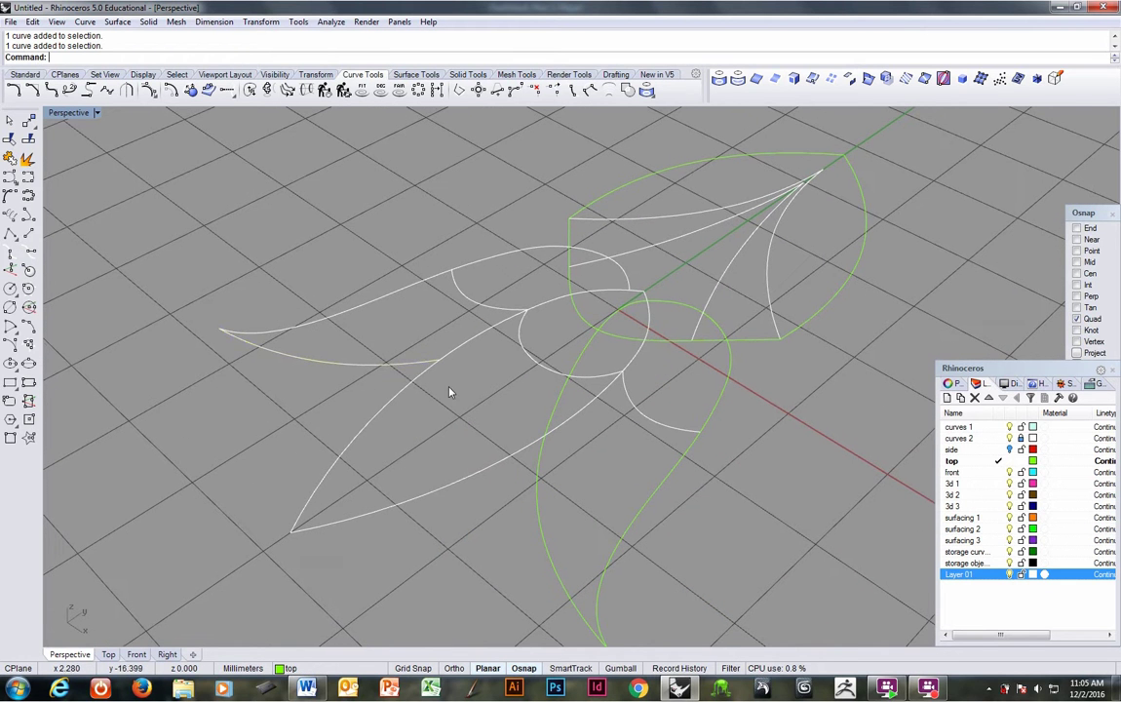
Delete the opposite side petal's inner and outer curves.
click(375, 368)
shift+click(392, 297)
right_drag(393, 296, 489, 344)
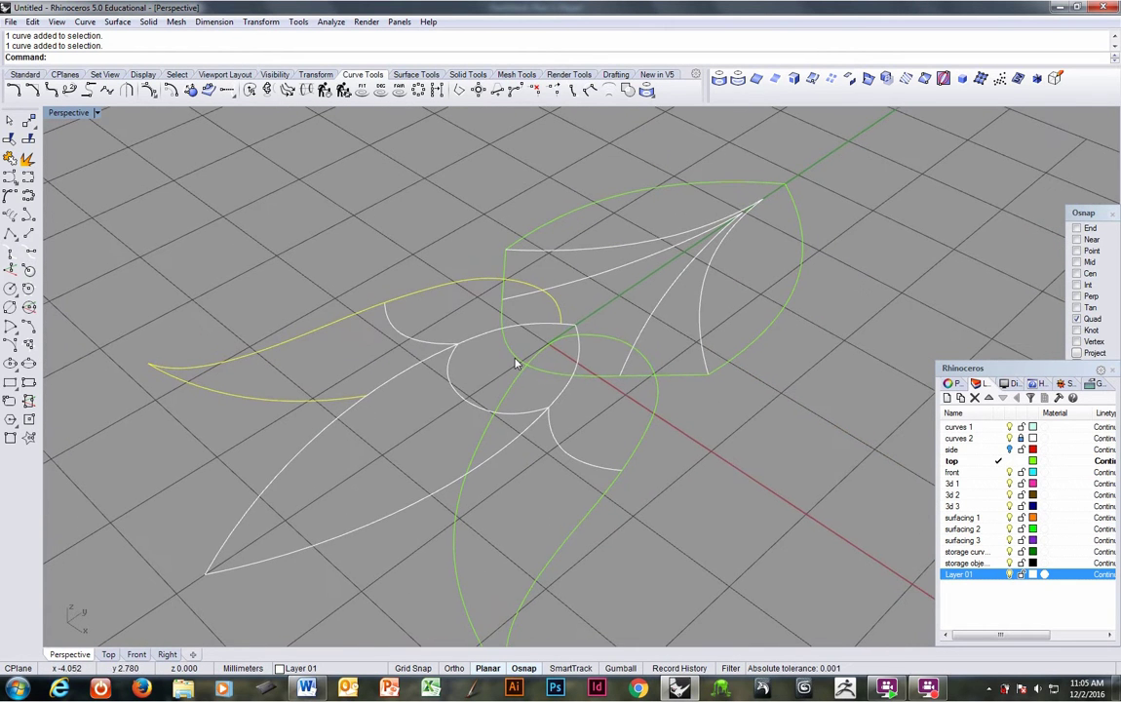
key(Delete)
Make End the only active object snap and draw a circle centred on the remaining side petal's tip.
click(487, 444)
scroll(497, 451, down, 3)
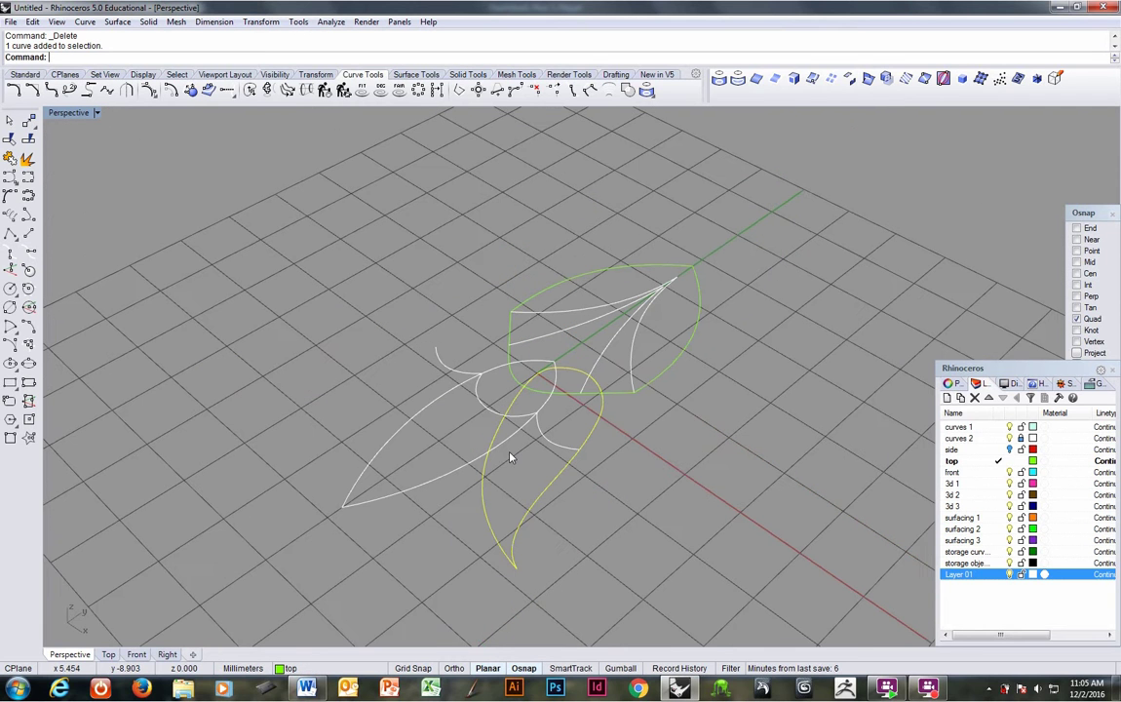
key(Escape)
right_drag(491, 504, 517, 470)
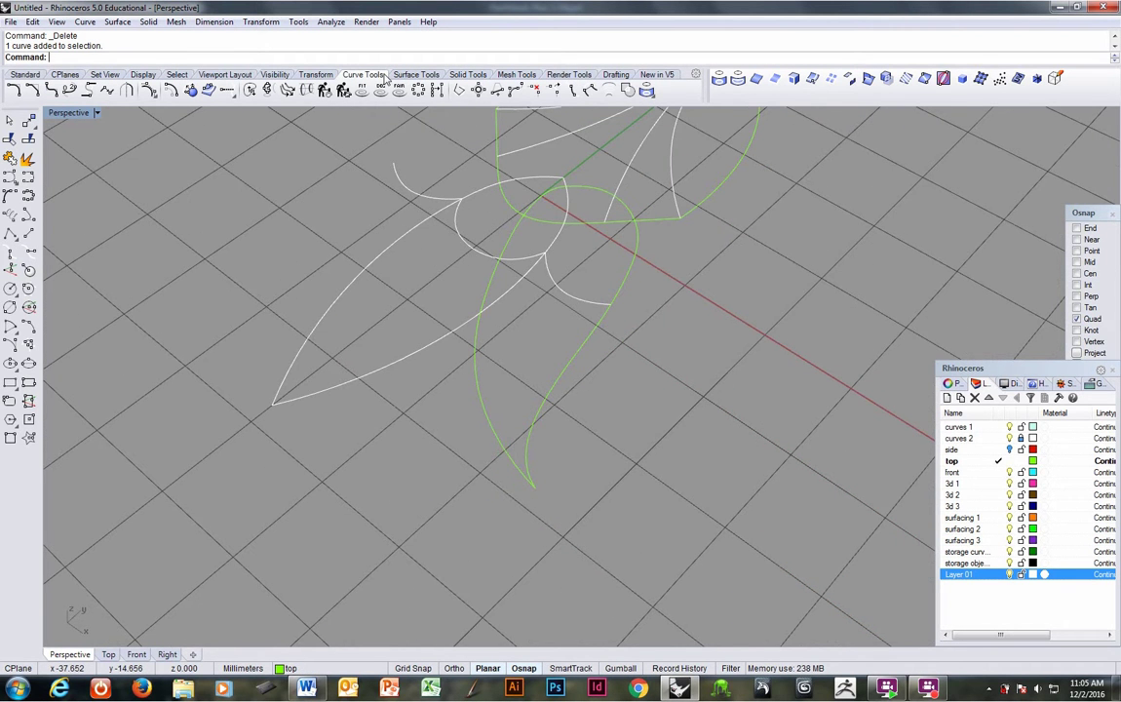
click(11, 289)
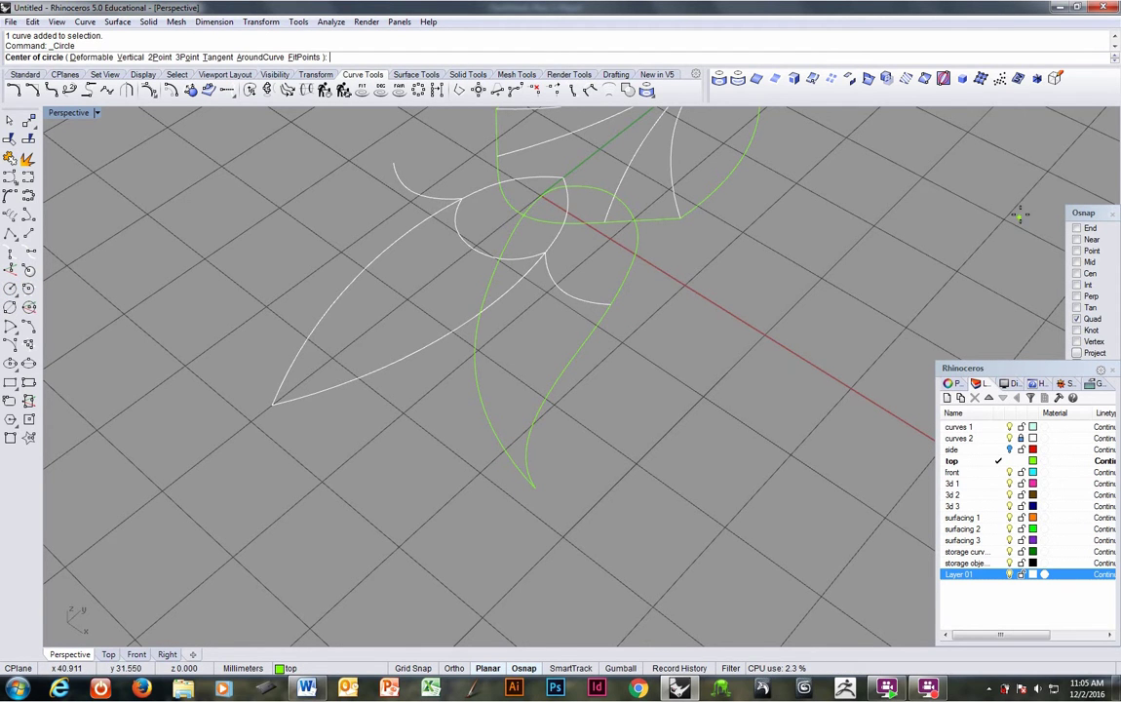
right_click(1089, 228)
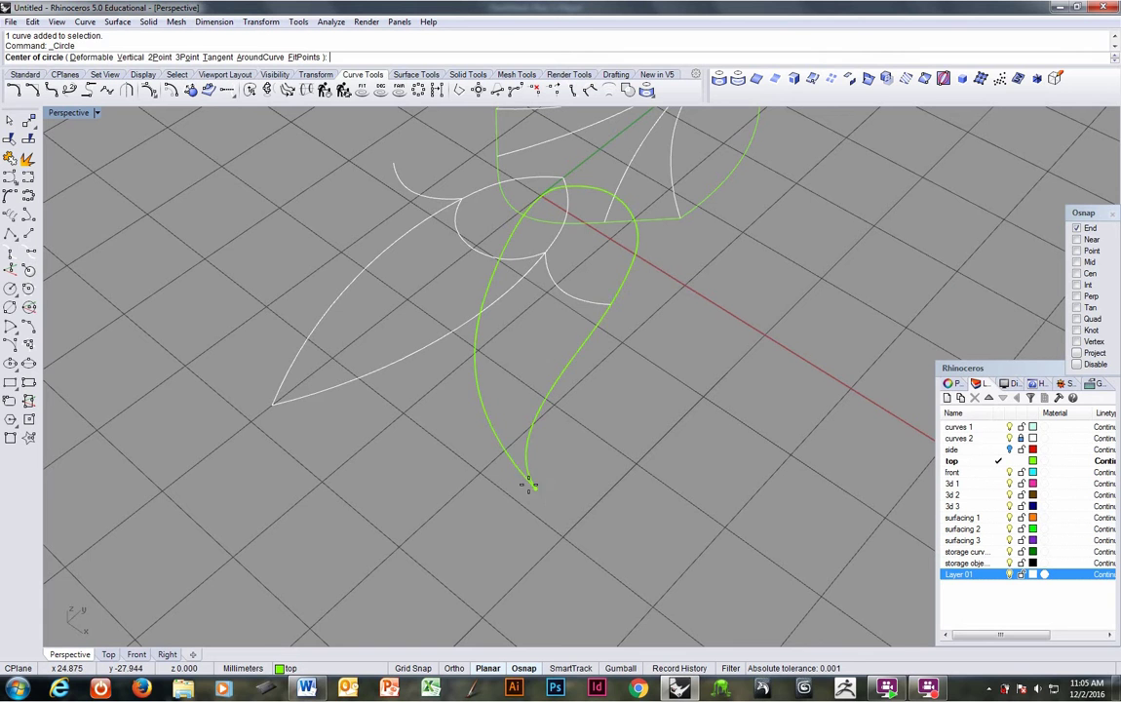
click(528, 484)
click(604, 520)
ctrl+right_drag(551, 451, 546, 430)
scroll(549, 430, up, 1)
Split the closed side petal outline with the circle around its tip.
click(572, 437)
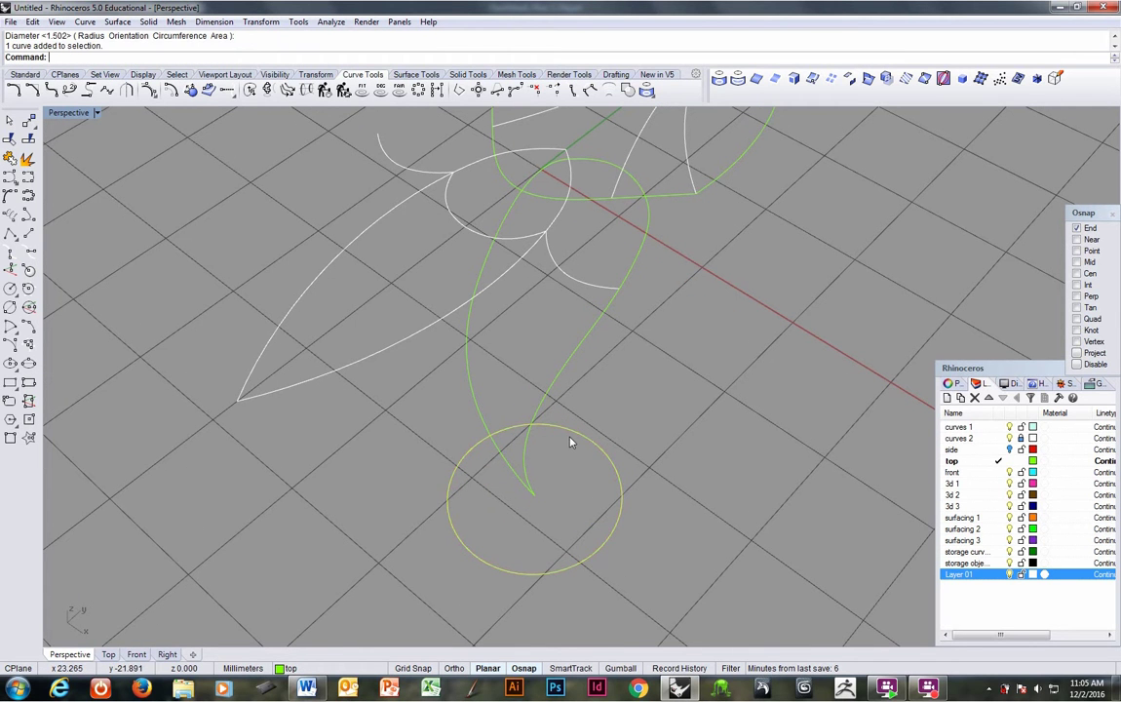
click(525, 485)
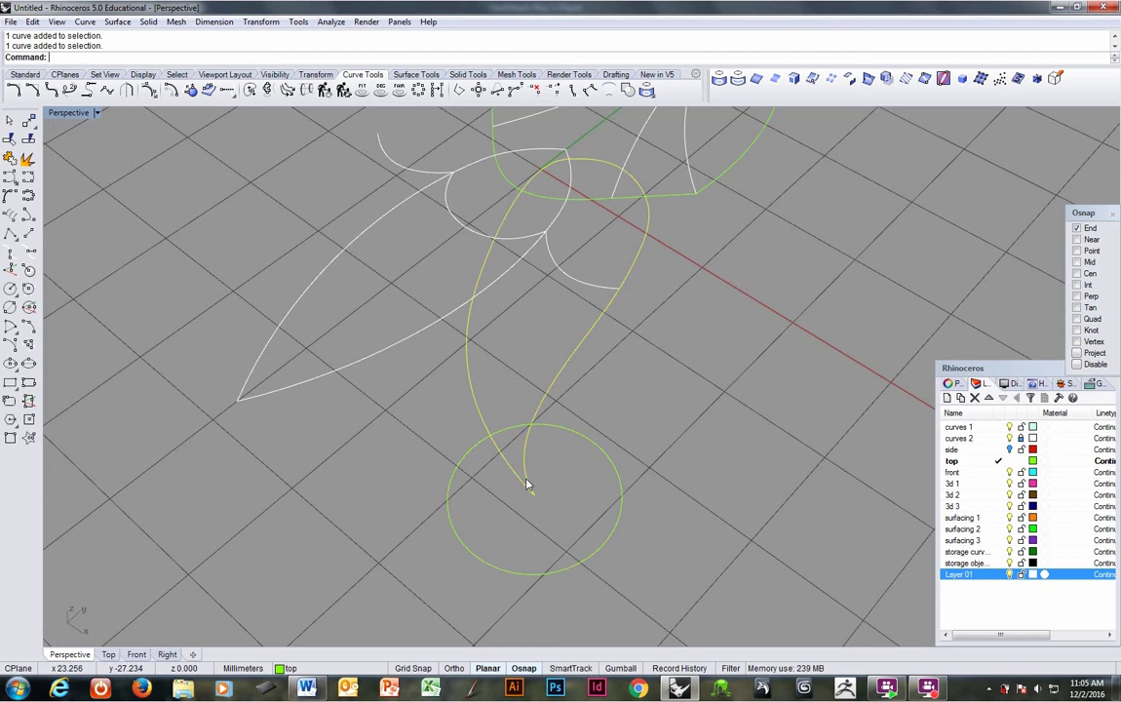
click(10, 136)
click(508, 465)
key(Return)
right_drag(465, 493, 513, 465)
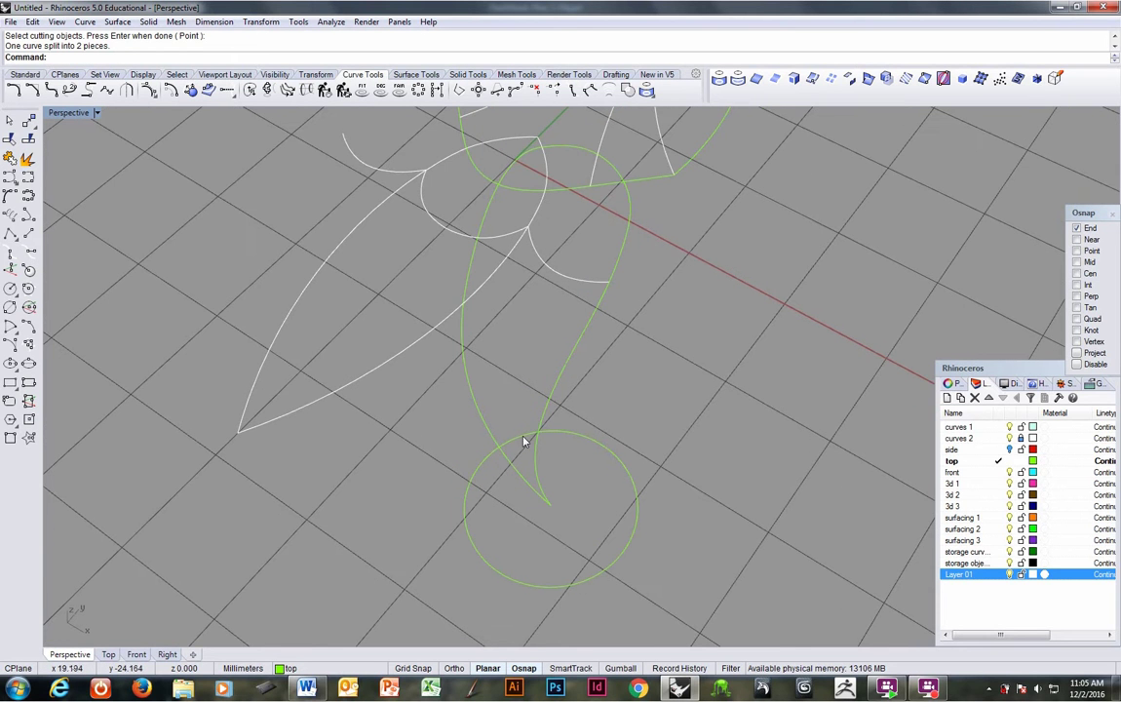
Start an adjustable curvature blend between the side petal's two cut edges inside the circle.
click(525, 441)
click(85, 22)
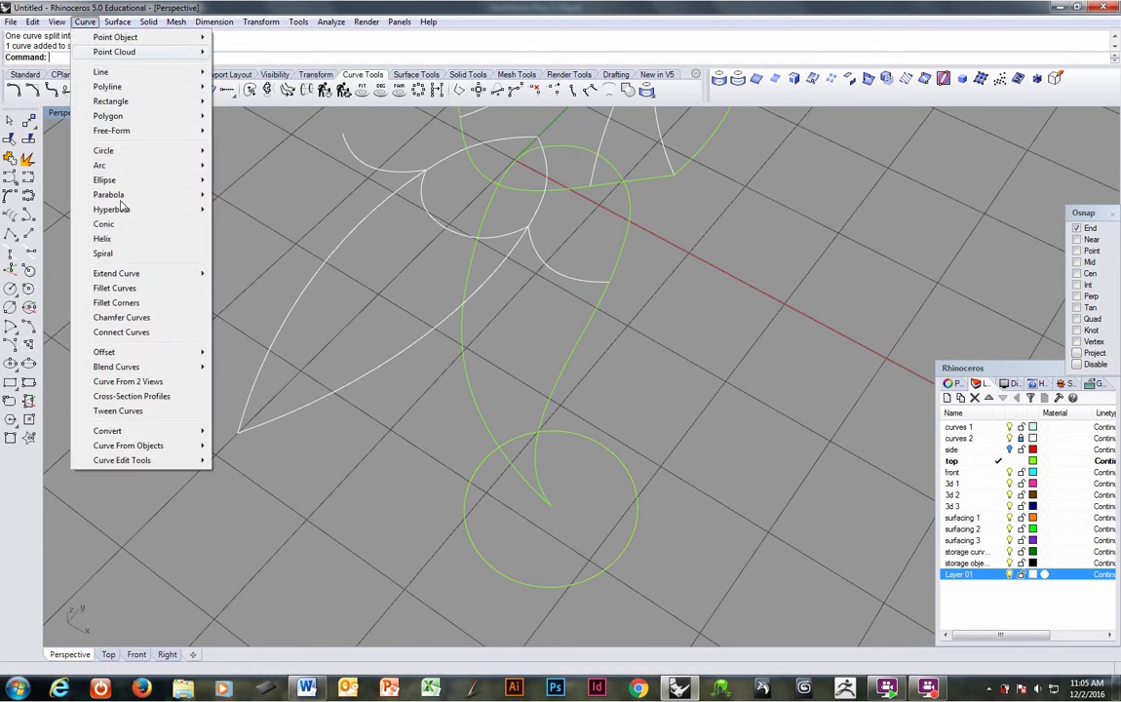
mouse_move(125, 366)
click(283, 382)
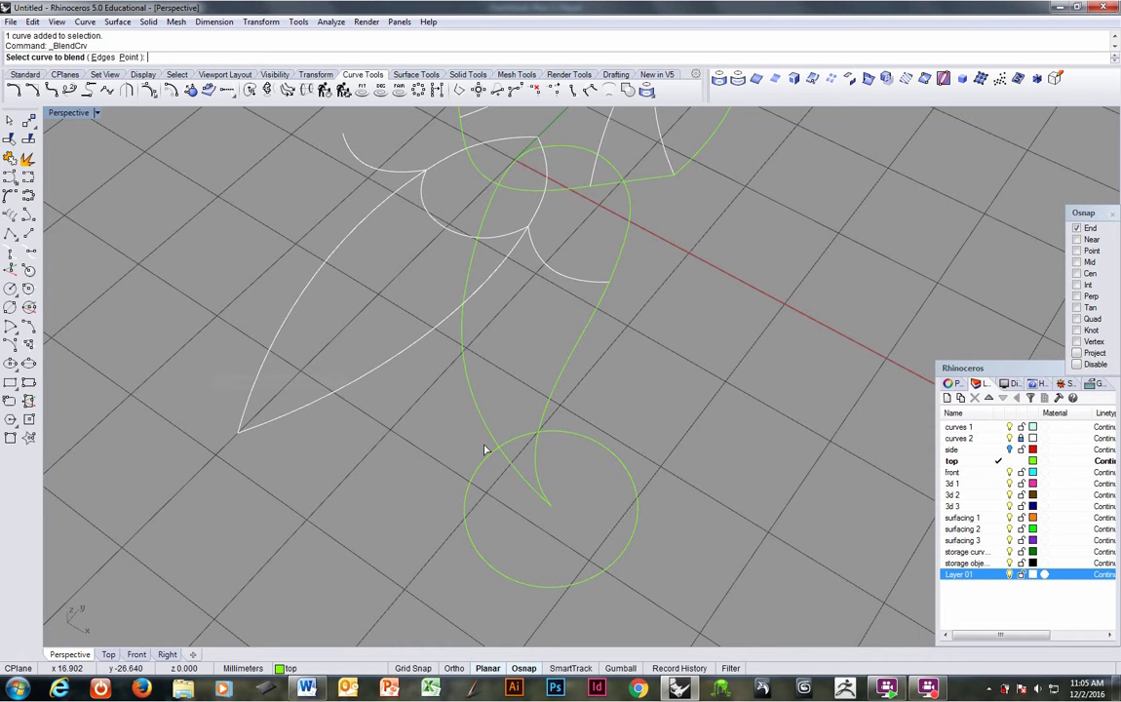
click(543, 428)
click(536, 437)
scroll(526, 468, up, 4)
Stretch the blend toward the petal's tip with its handles, accept it and delete the pointed tip piece.
drag(522, 487, 540, 514)
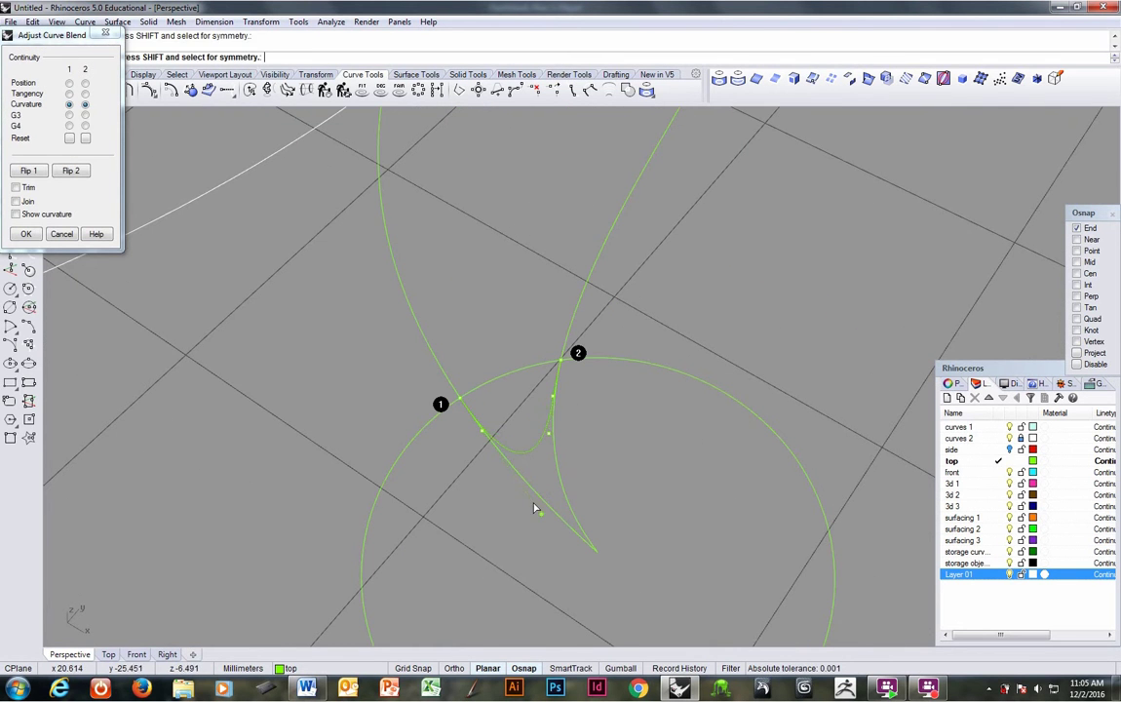
mouse_move(483, 431)
mouse_down()
mouse_move(500, 452)
mouse_move(491, 439)
mouse_up()
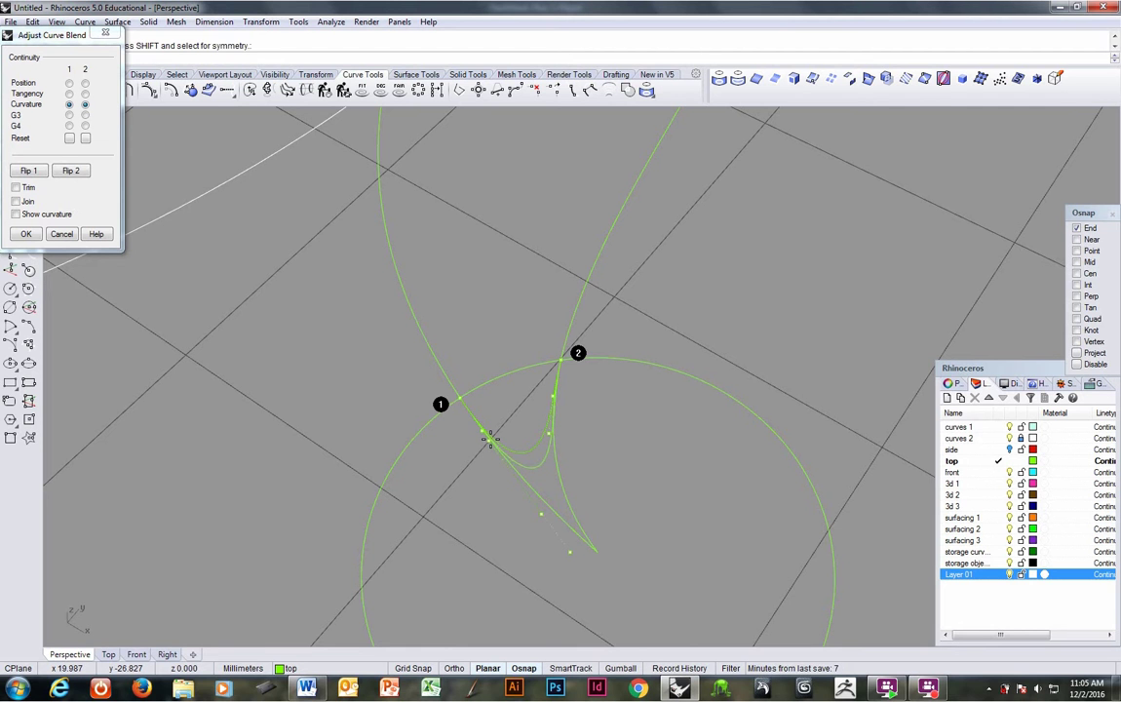
drag(555, 397, 556, 404)
key(Return)
scroll(570, 419, down, 3)
key(Delete)
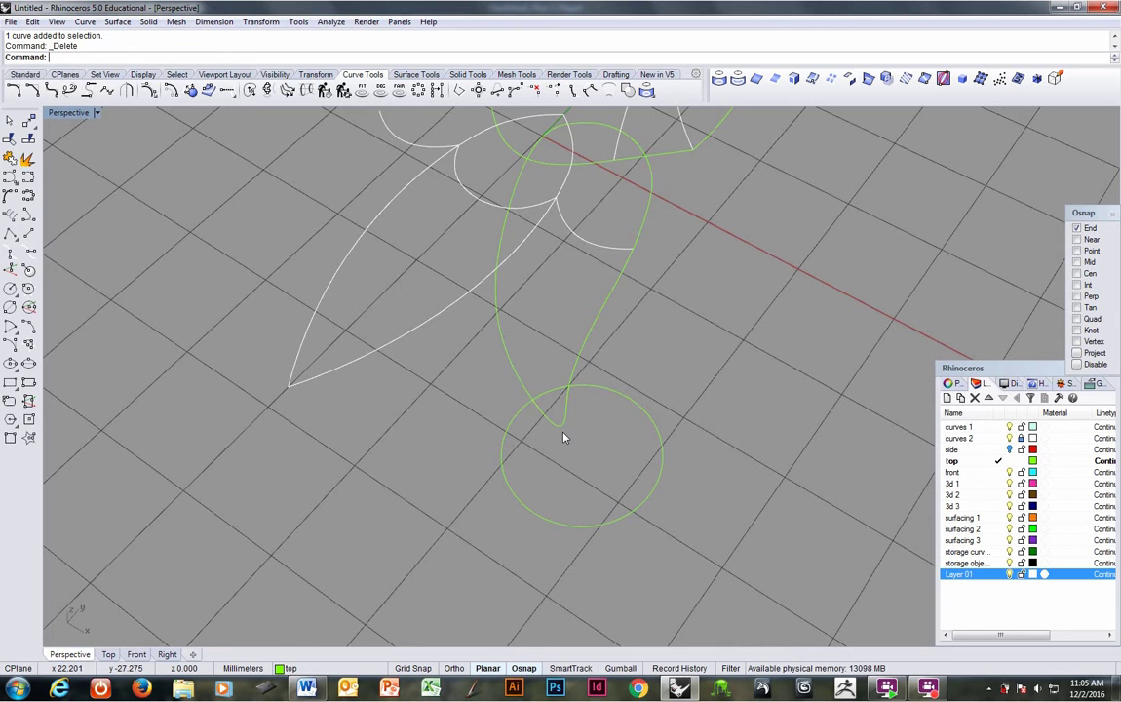
Mirror a copy of the side petal outline with its rounded tip across the Y axis, starting at origin 0.
click(564, 427)
click(573, 398)
scroll(585, 371, down, 3)
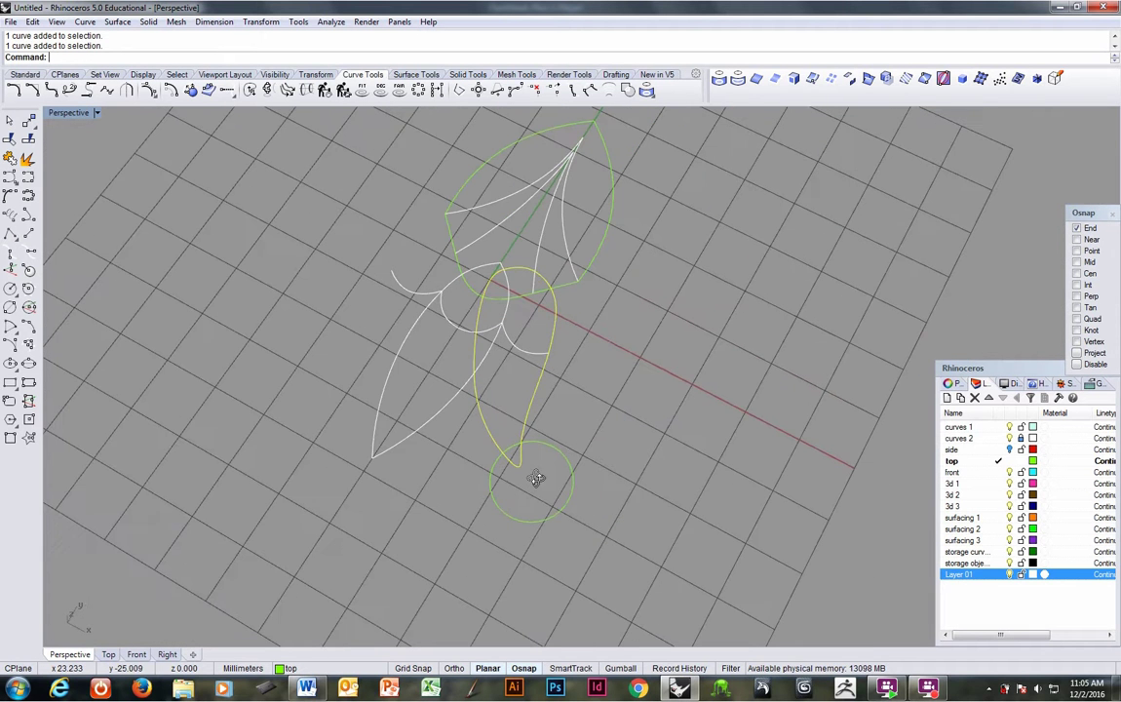
click(30, 160)
text(0)
key(Return)
click(327, 518)
Delete the circle at the side petal's tip and draw a new circle centred on the centre petal's tip.
scroll(362, 426, up, 5)
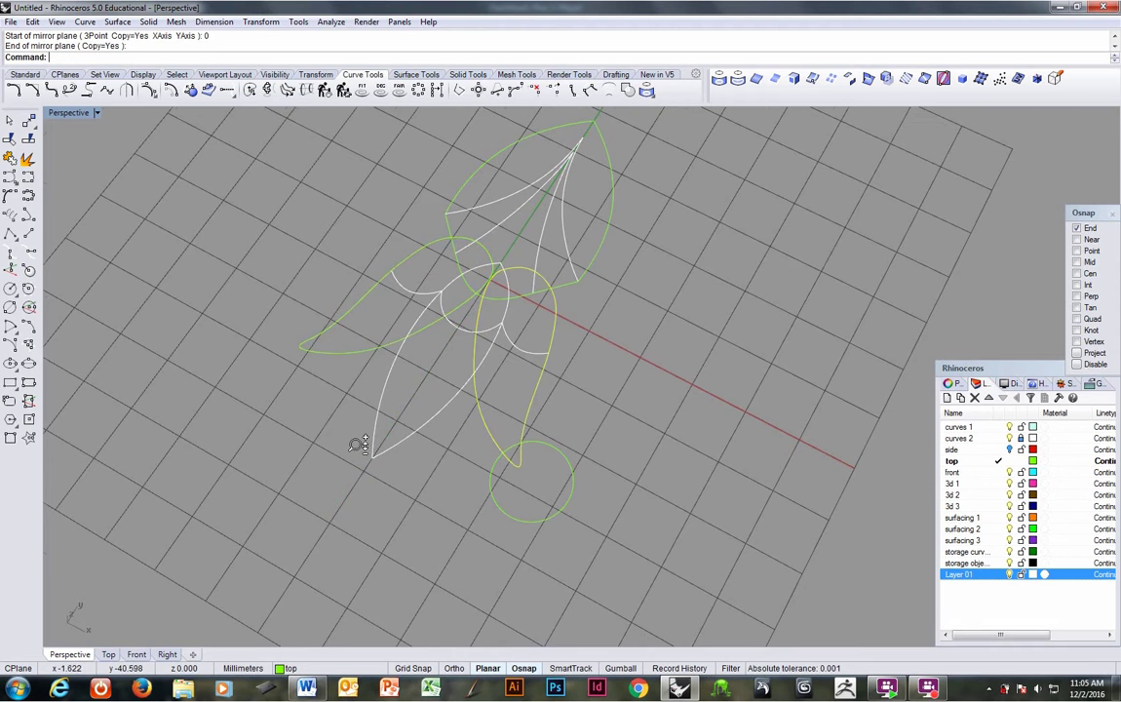
click(682, 514)
key(Delete)
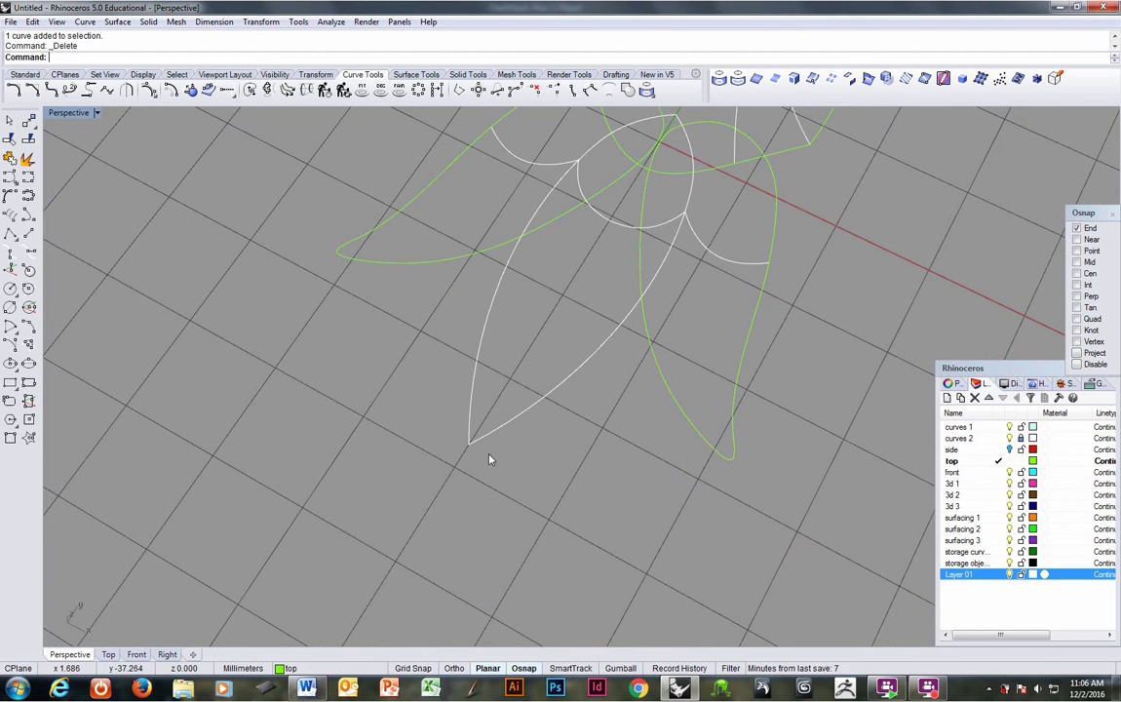
right_click(366, 56)
click(376, 195)
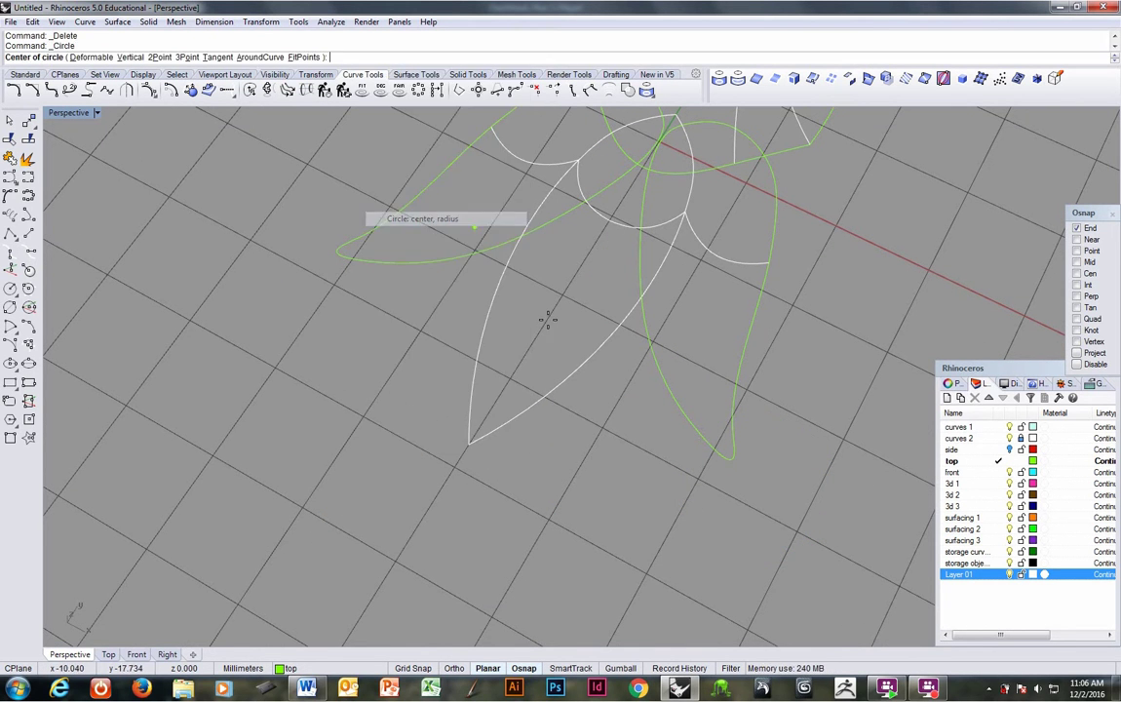
click(469, 445)
key(Return)
click(436, 518)
Split both sides of the centre petal with the circle around its tip and delete the circle.
click(481, 438)
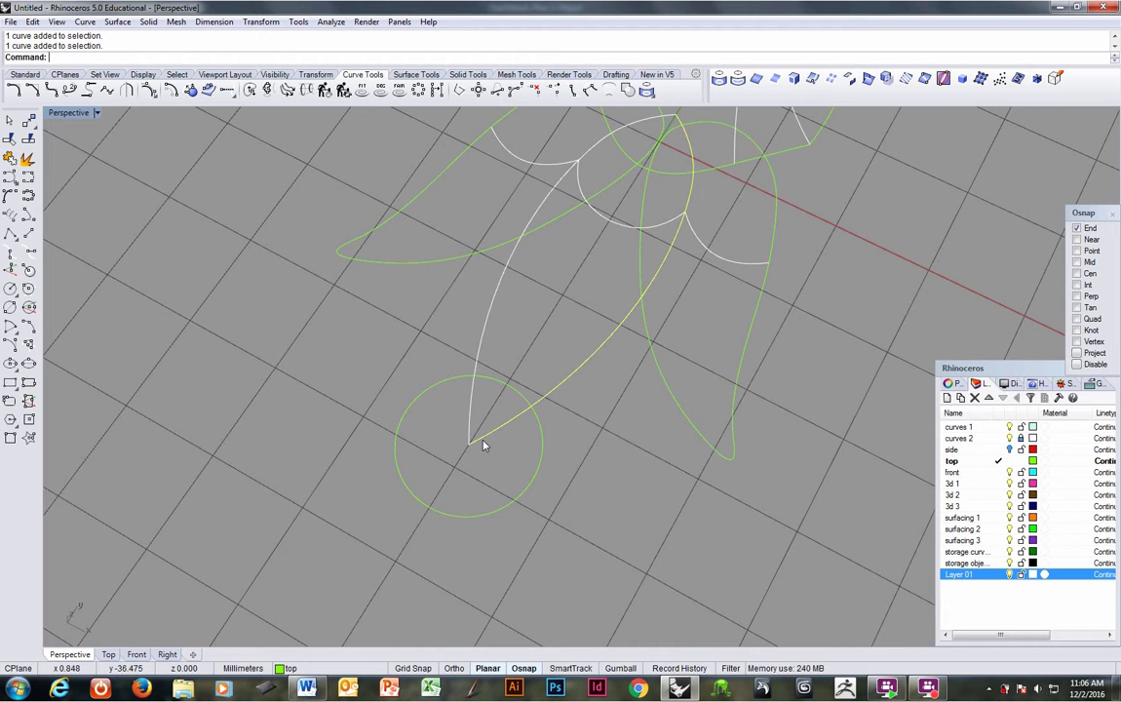
click(31, 139)
click(432, 393)
key(Return)
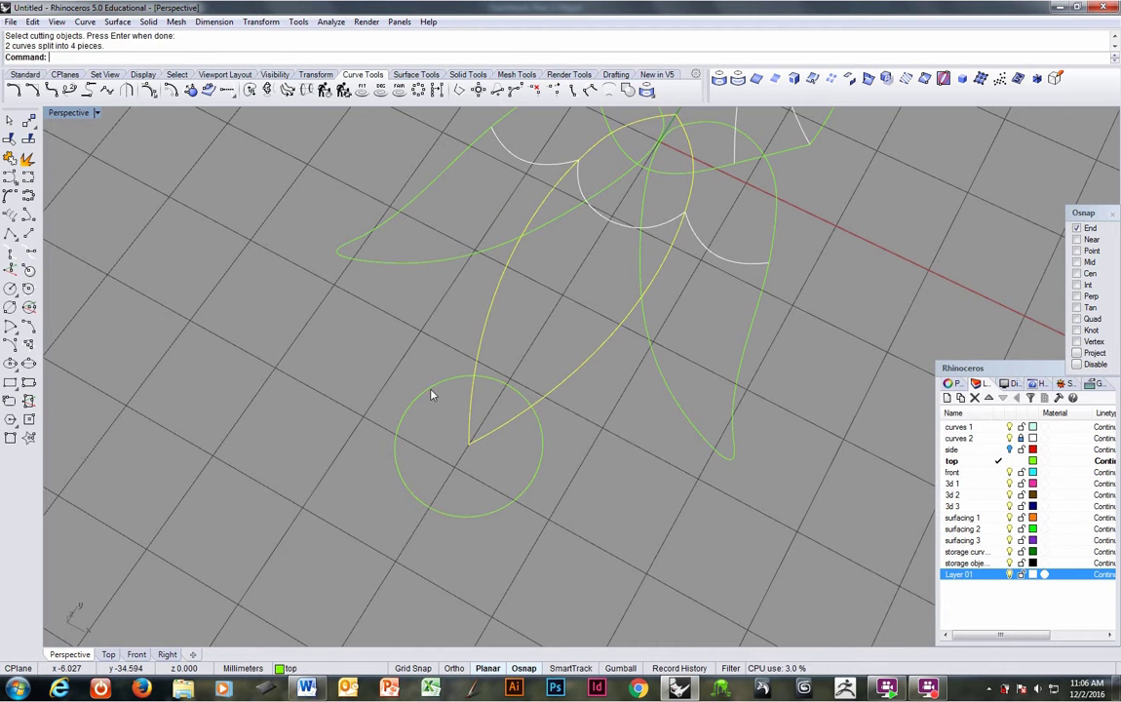
click(433, 390)
key(Delete)
click(468, 412)
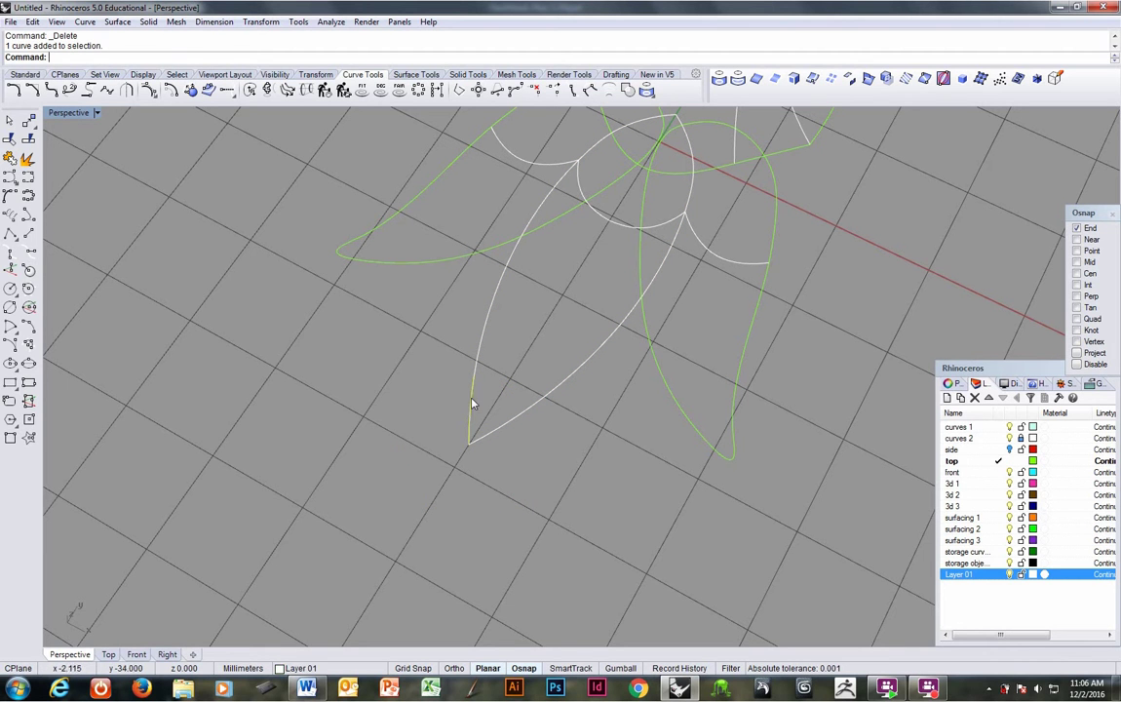
Bridge the two sides of the centre petal near its tip with an adjustable curvature blend stretched toward the point, and accept it.
right_click(210, 60)
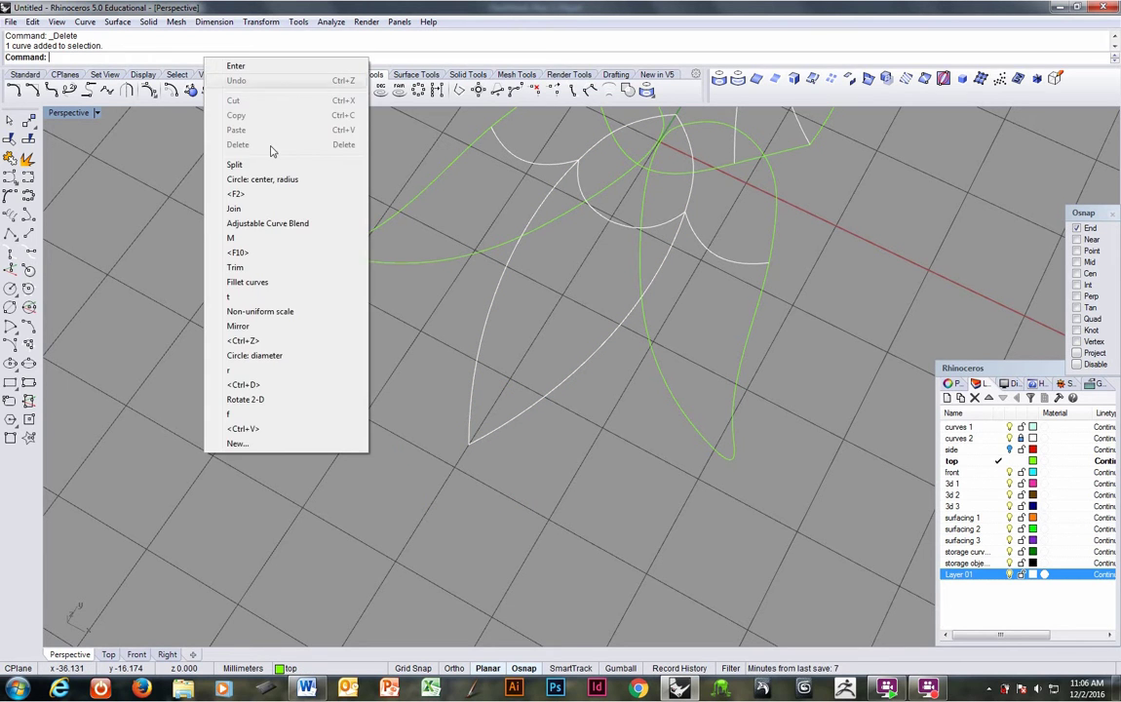
click(263, 220)
click(491, 320)
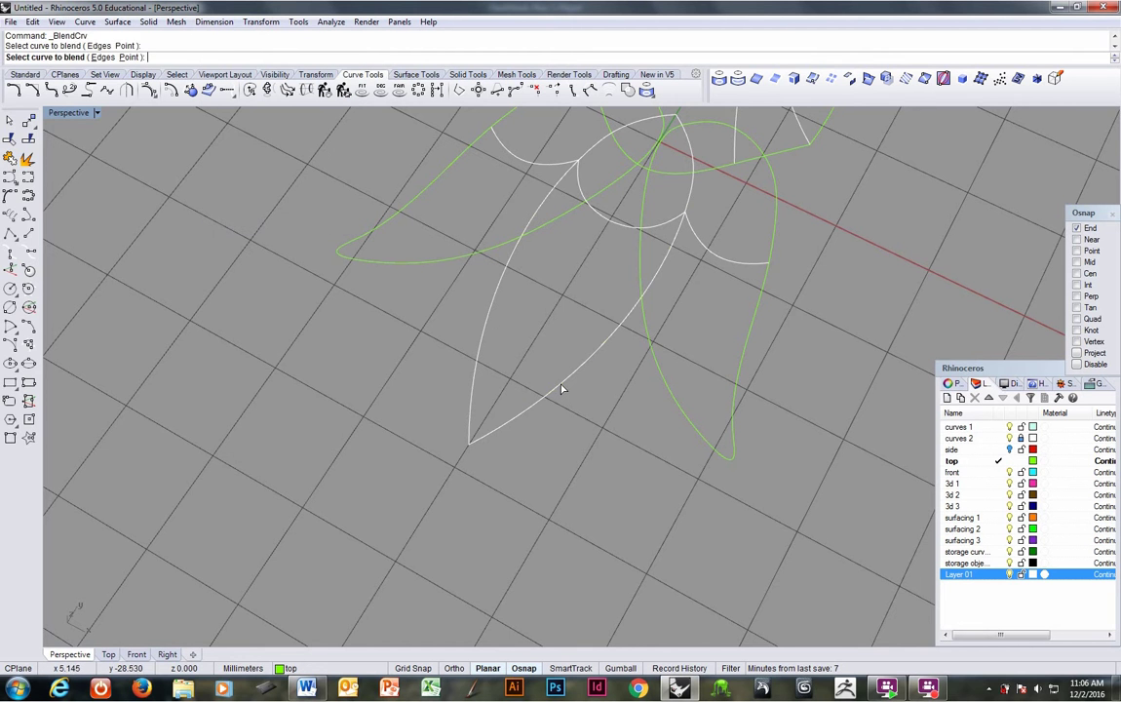
click(561, 389)
scroll(546, 429, up, 4)
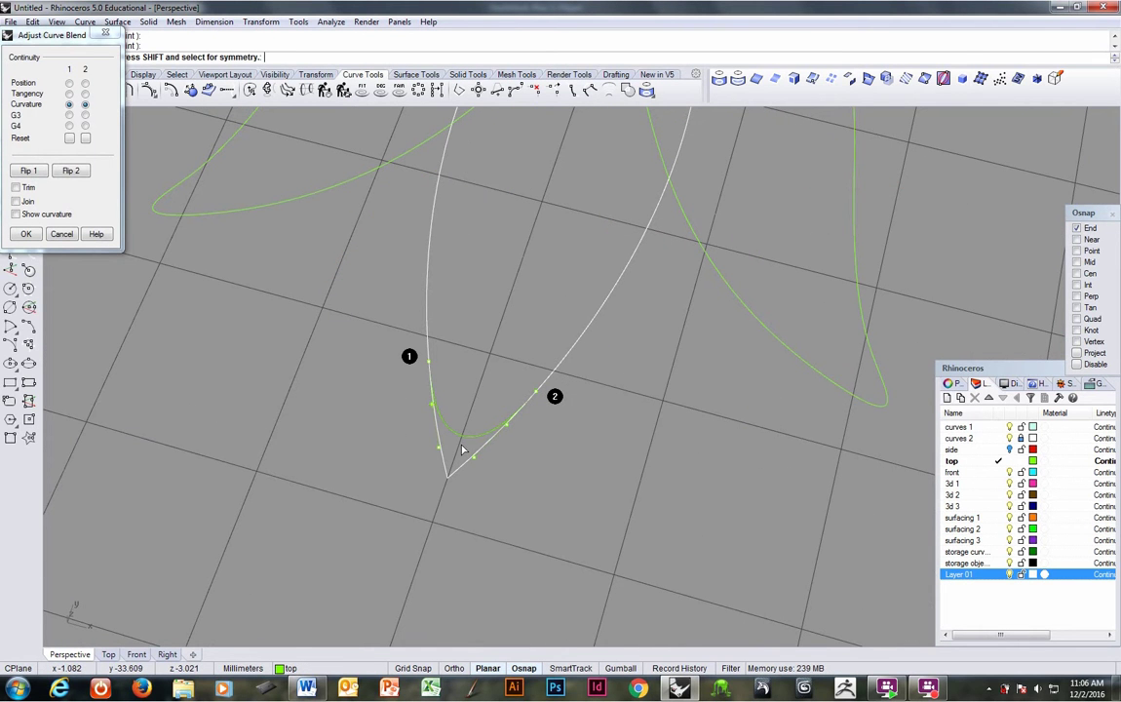
shift+drag(437, 450, 436, 451)
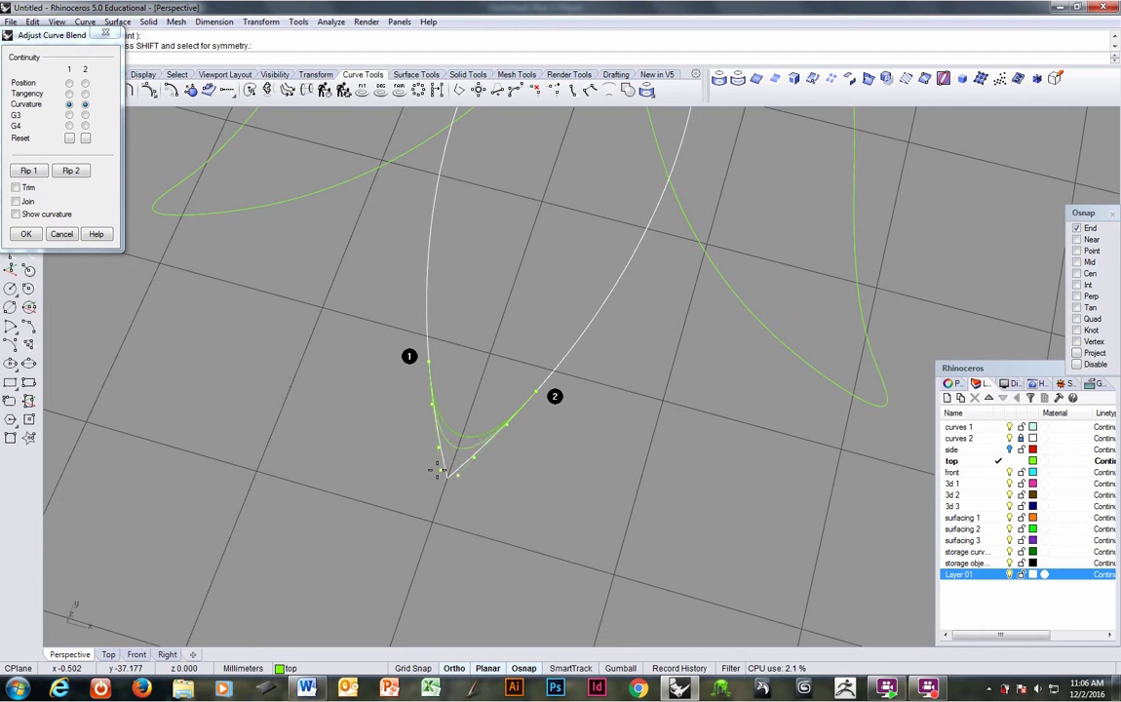
click(437, 453)
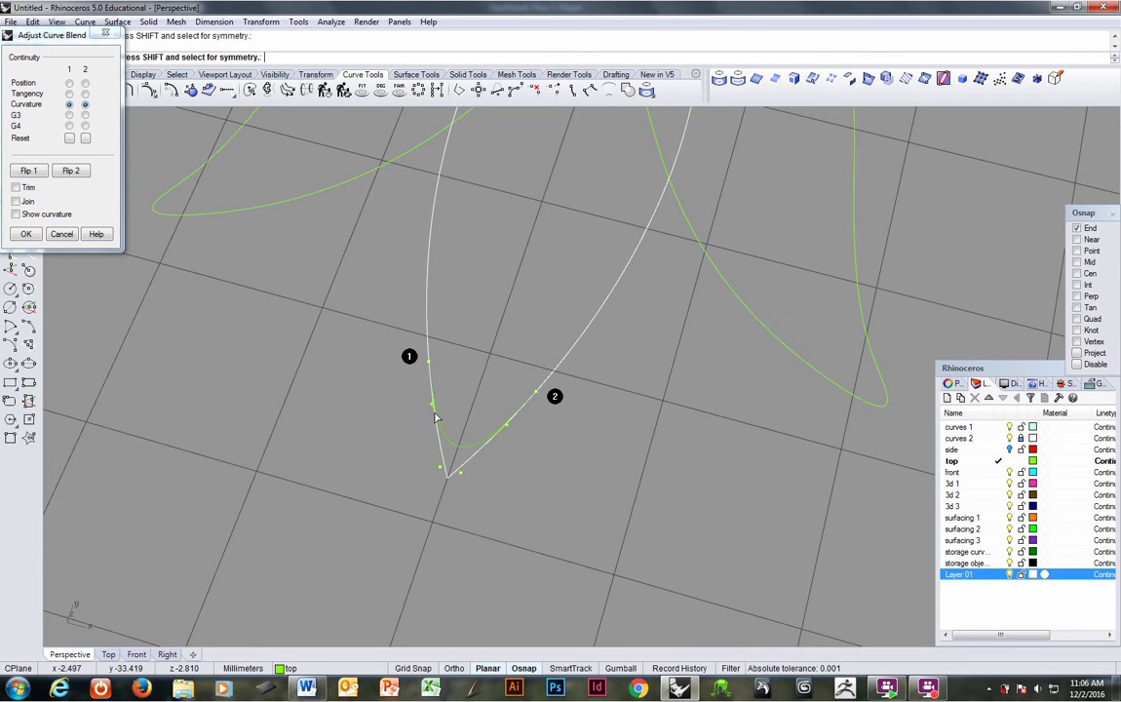
click(433, 411)
click(433, 415)
right_click(433, 414)
Delete both leftover pieces forming the pointed tip outside the centre petal's blend.
scroll(479, 417, down, 3)
click(479, 438)
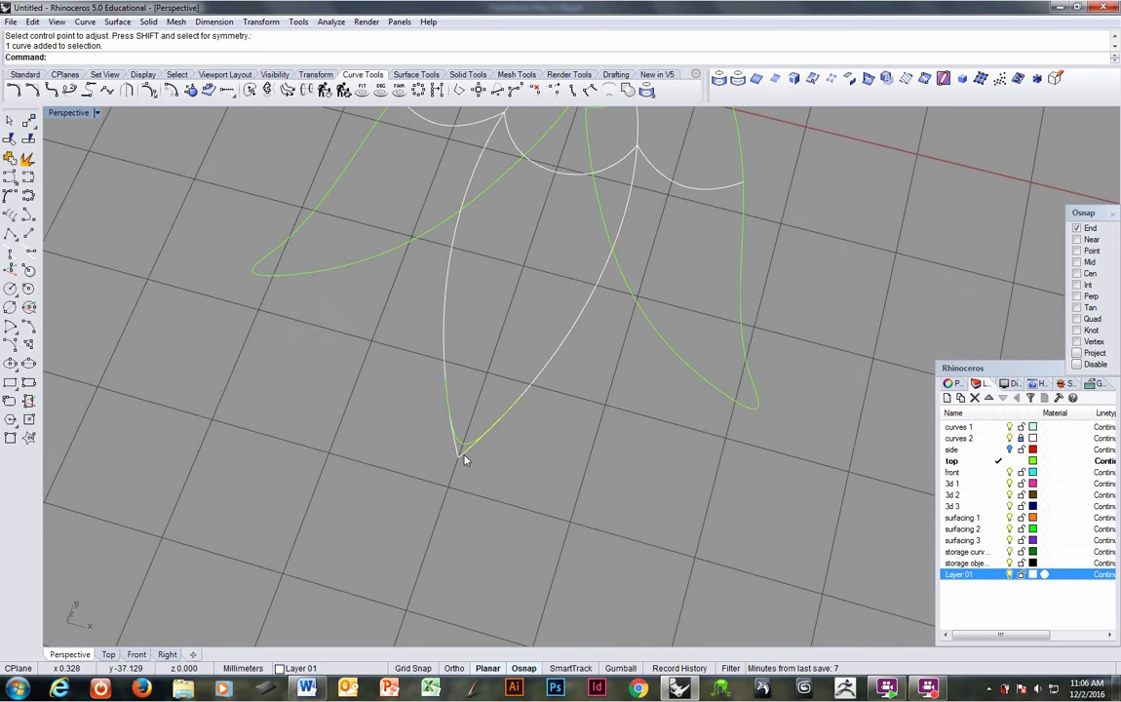
click(454, 460)
key(Delete)
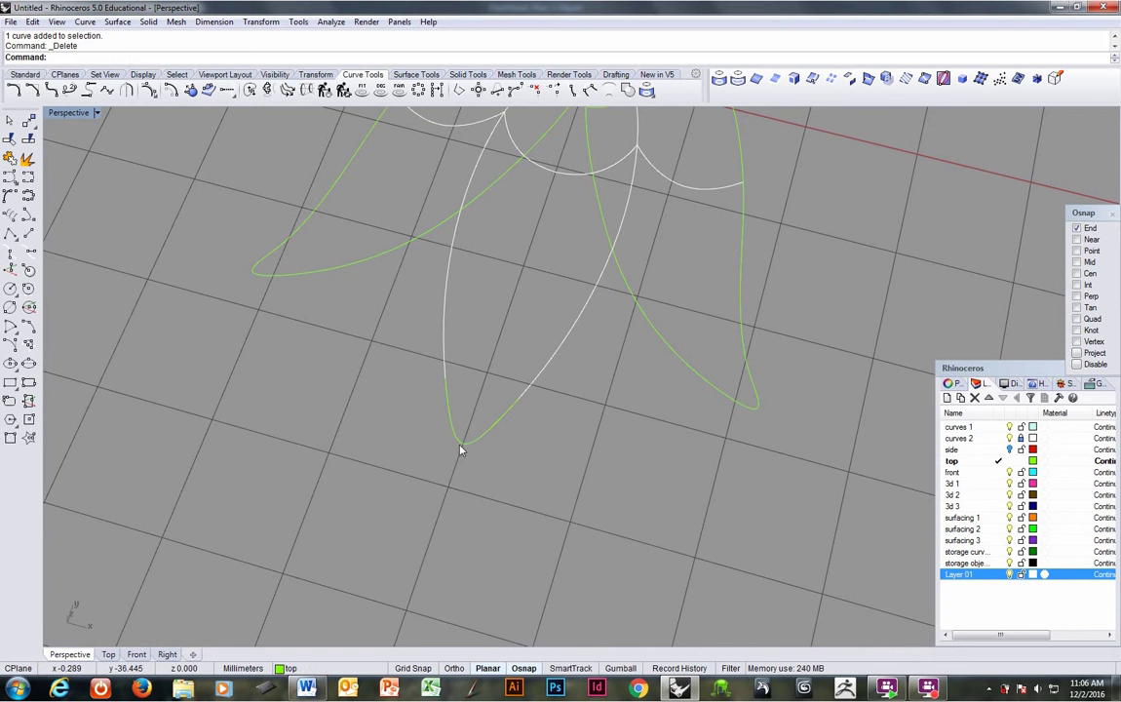
Join the centre petal's two sides and its rounded tip into one closed curve.
scroll(511, 396, down, 6)
right_drag(506, 465, 549, 386)
scroll(551, 385, up, 5)
click(463, 462)
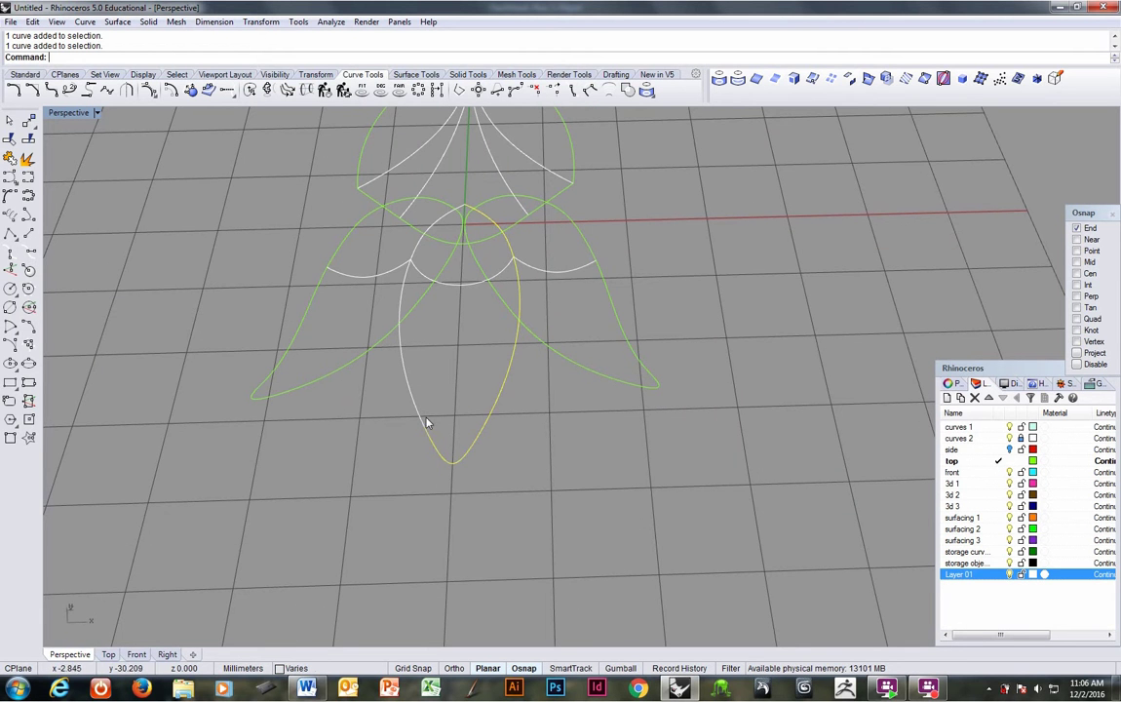
right_drag(423, 418, 406, 369)
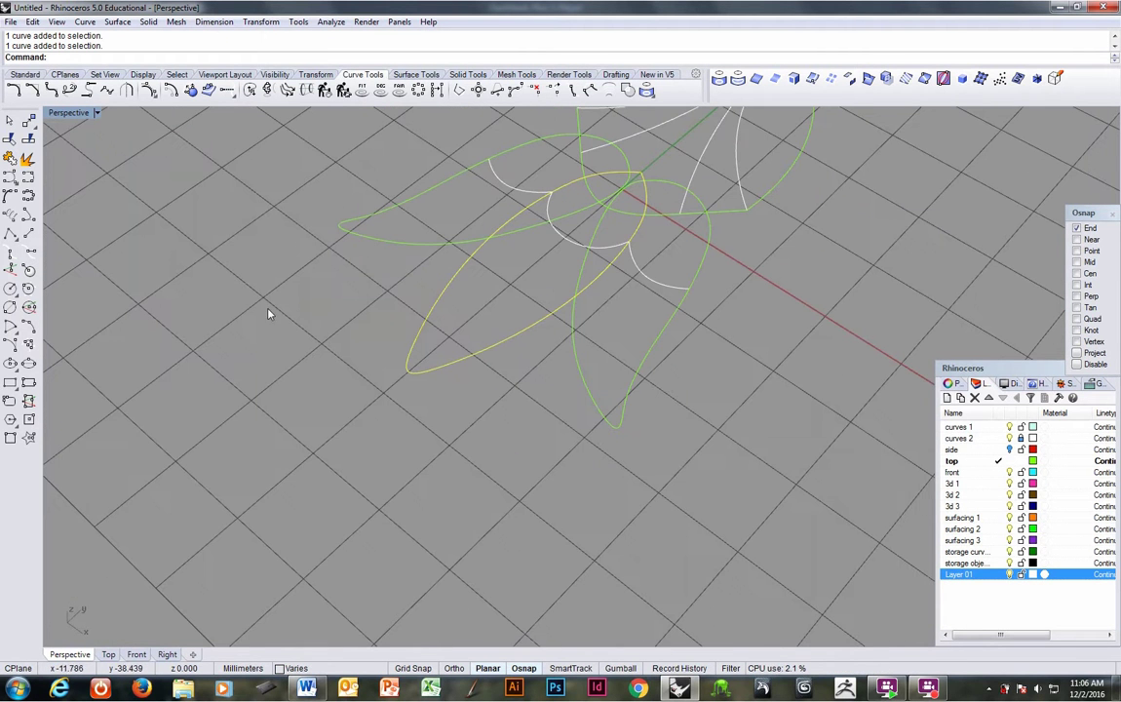
click(10, 158)
Draw a small circle centred on the centre petal's pointed inner end, near the origin.
right_drag(92, 211, 407, 318)
scroll(513, 335, up, 5)
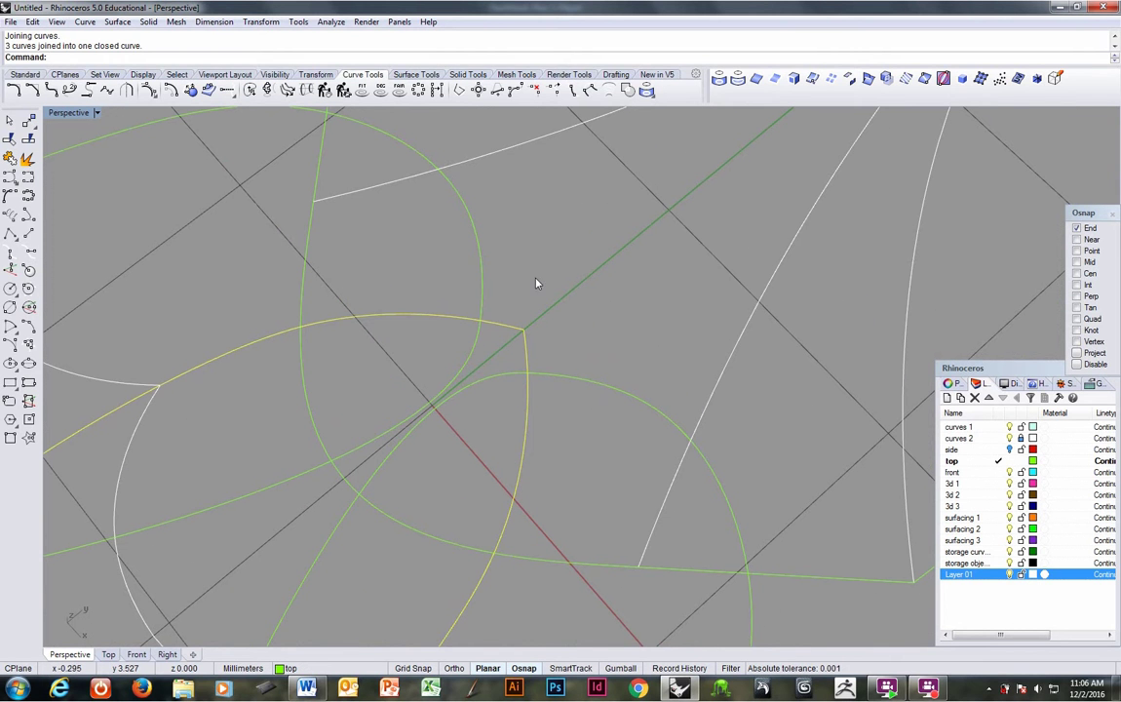
right_click(469, 56)
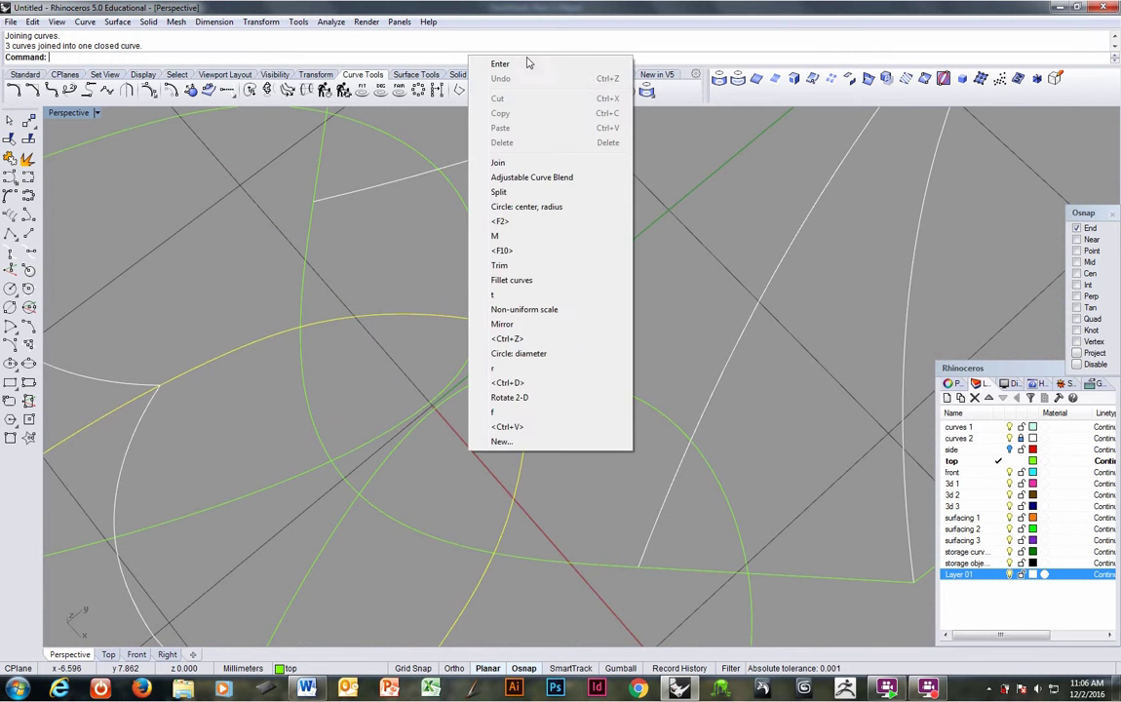
click(547, 207)
click(525, 333)
key(Return)
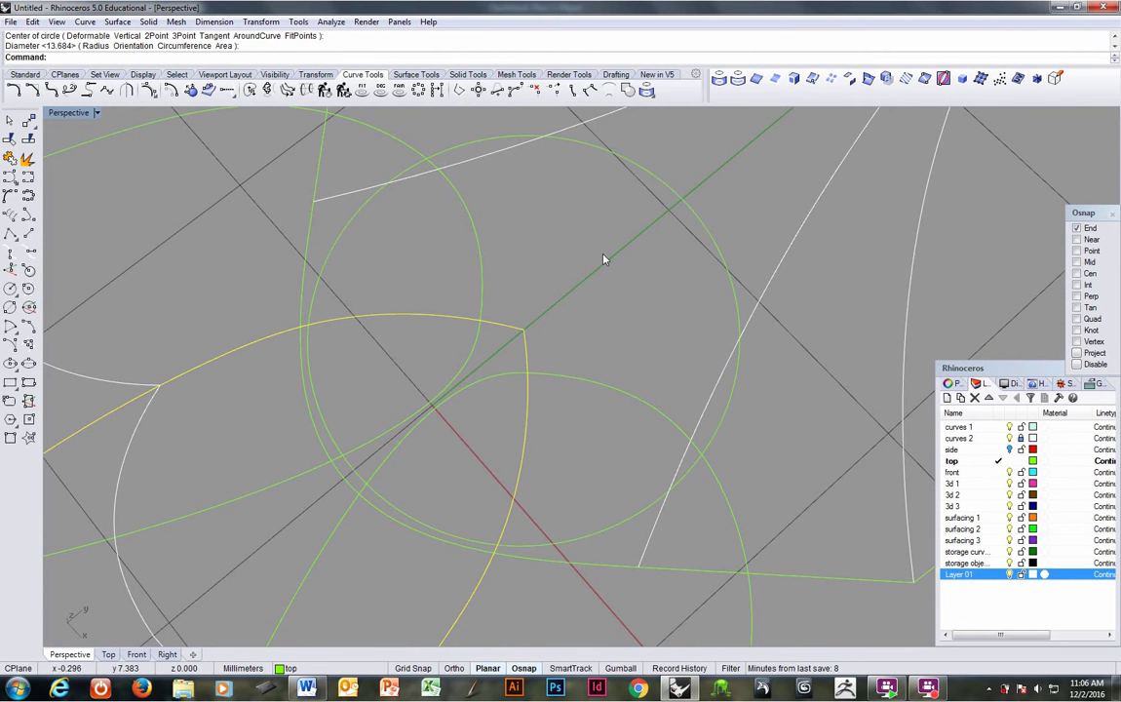
click(556, 313)
Trim away the pointed end of the centre petal inside the circle.
click(10, 137)
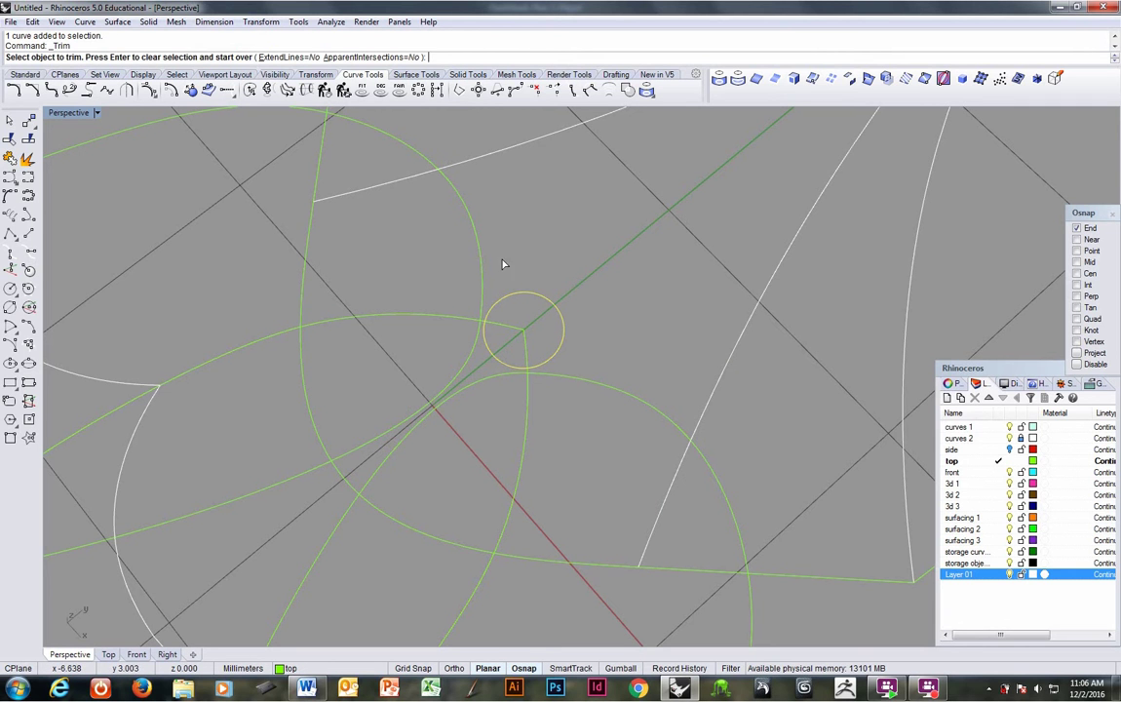
click(517, 335)
key(Return)
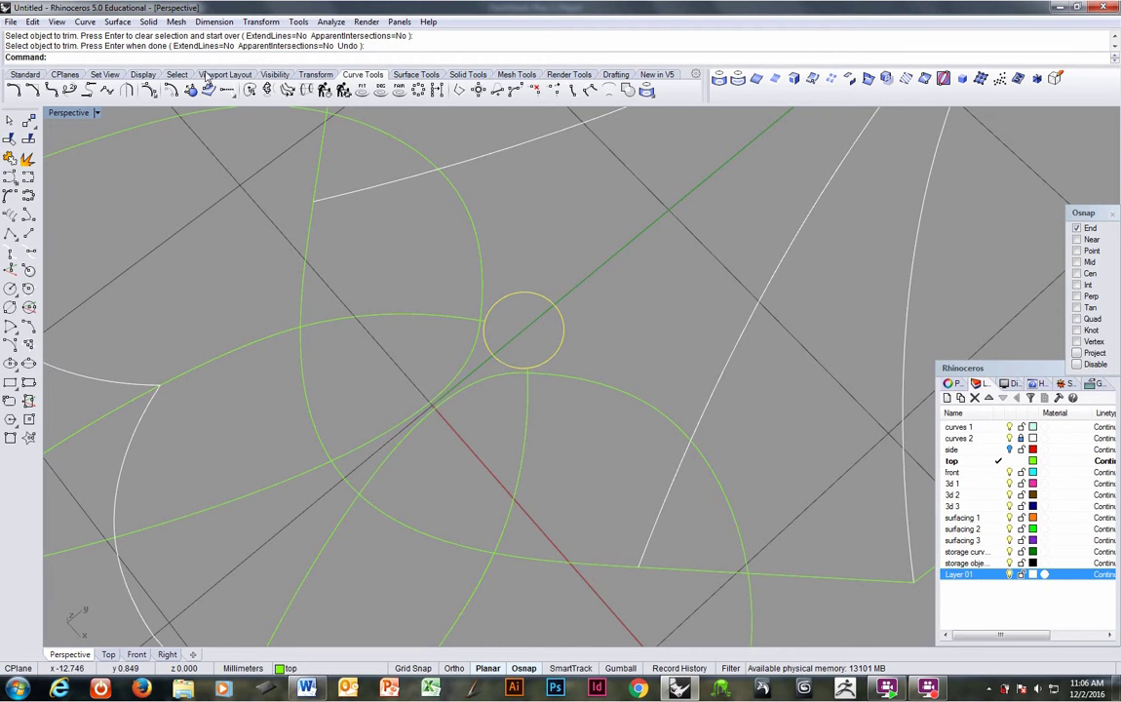
Close the trimmed inner end of the centre petal with a symmetrically stretched curvature blend and delete the circle.
right_click(210, 58)
click(293, 201)
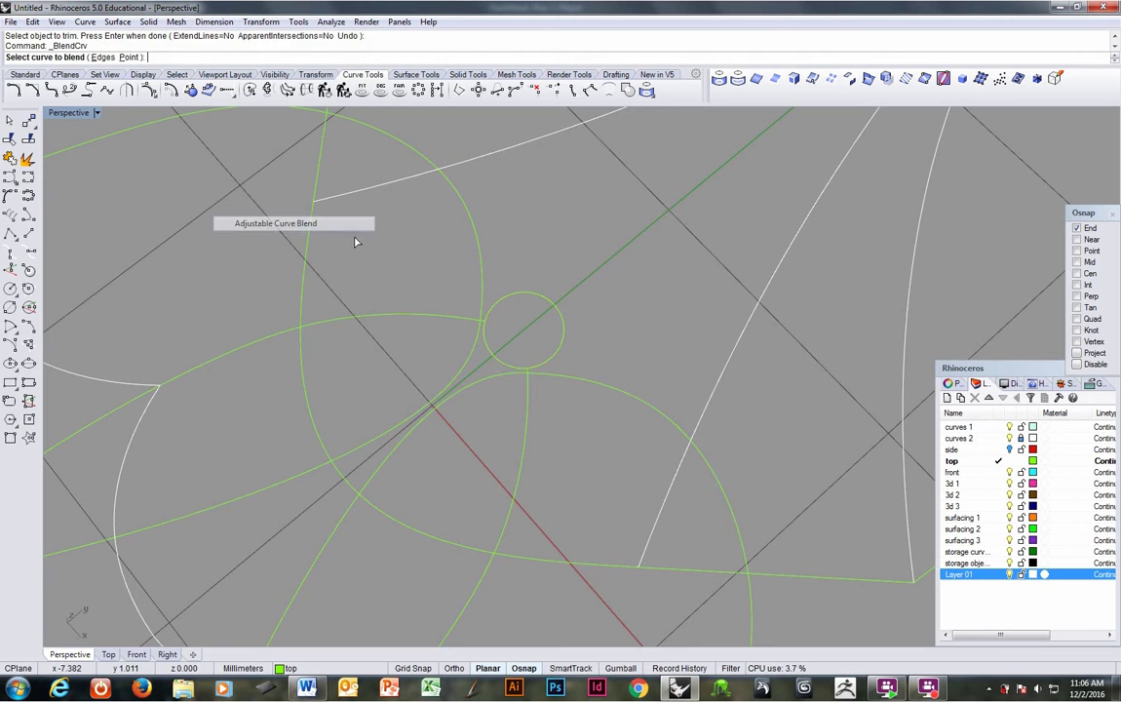
click(455, 319)
click(528, 393)
scroll(556, 306, up, 4)
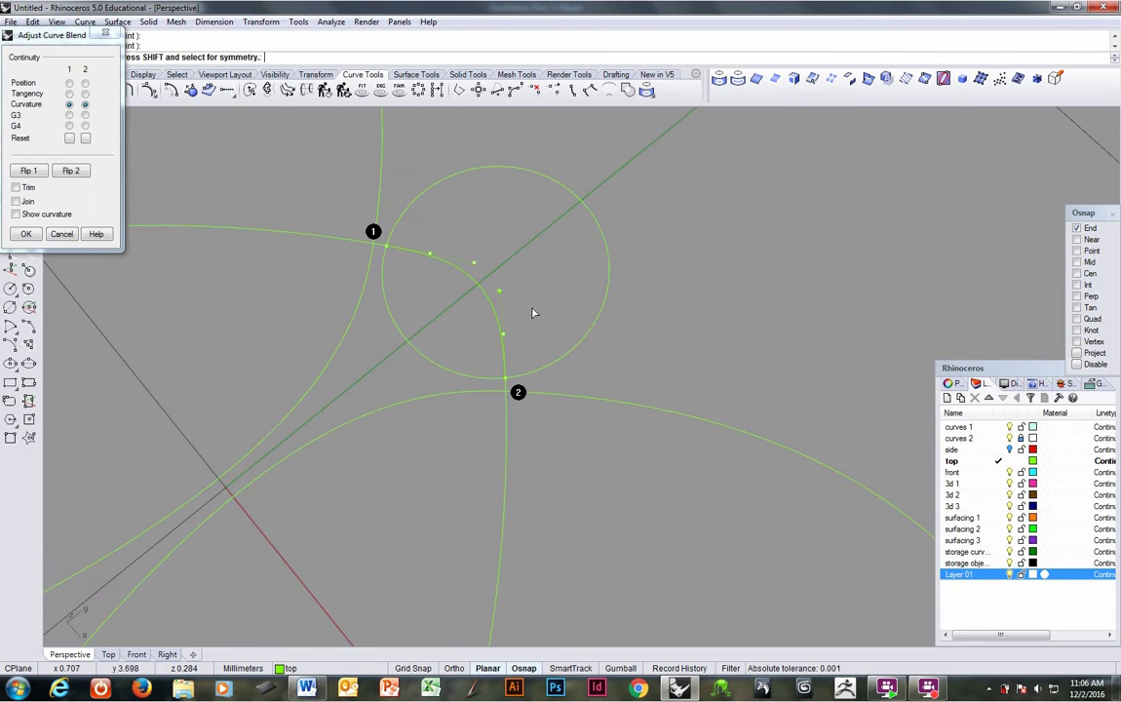
shift+drag(499, 291, 499, 269)
right_click(542, 254)
scroll(542, 254, down, 3)
click(551, 290)
key(Delete)
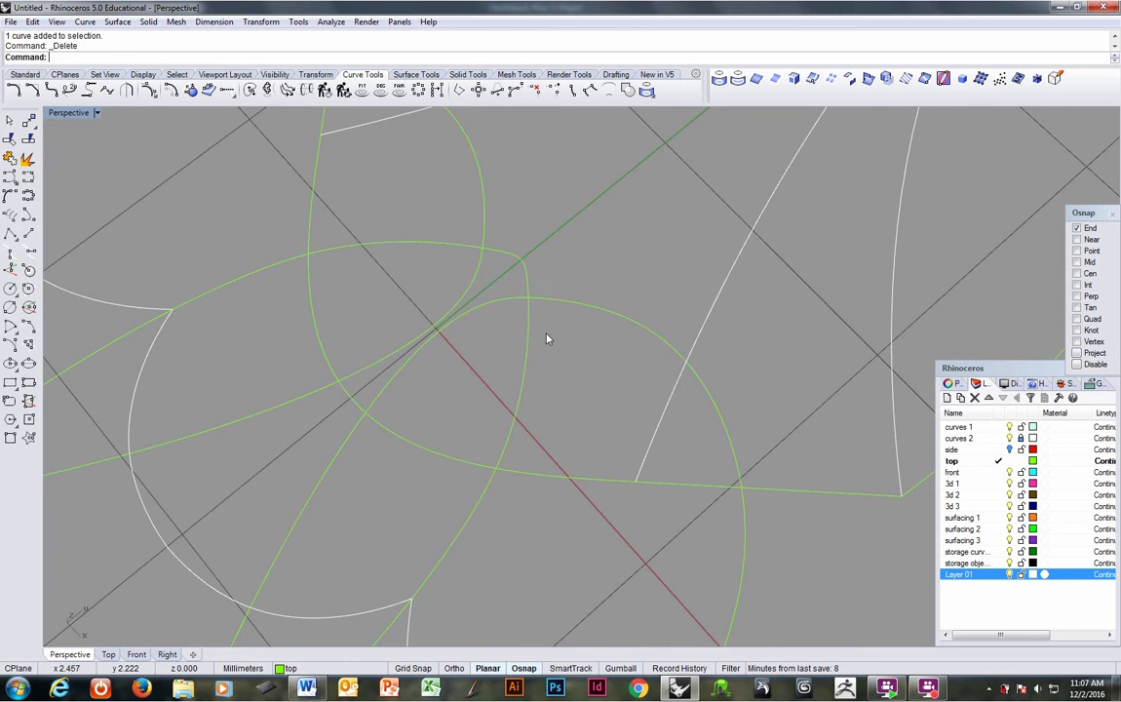
Join the inner-end blend with the rest of the centre petal outline into one closed curve.
scroll(564, 271, down, 11)
right_drag(552, 343, 581, 323)
scroll(561, 303, up, 5)
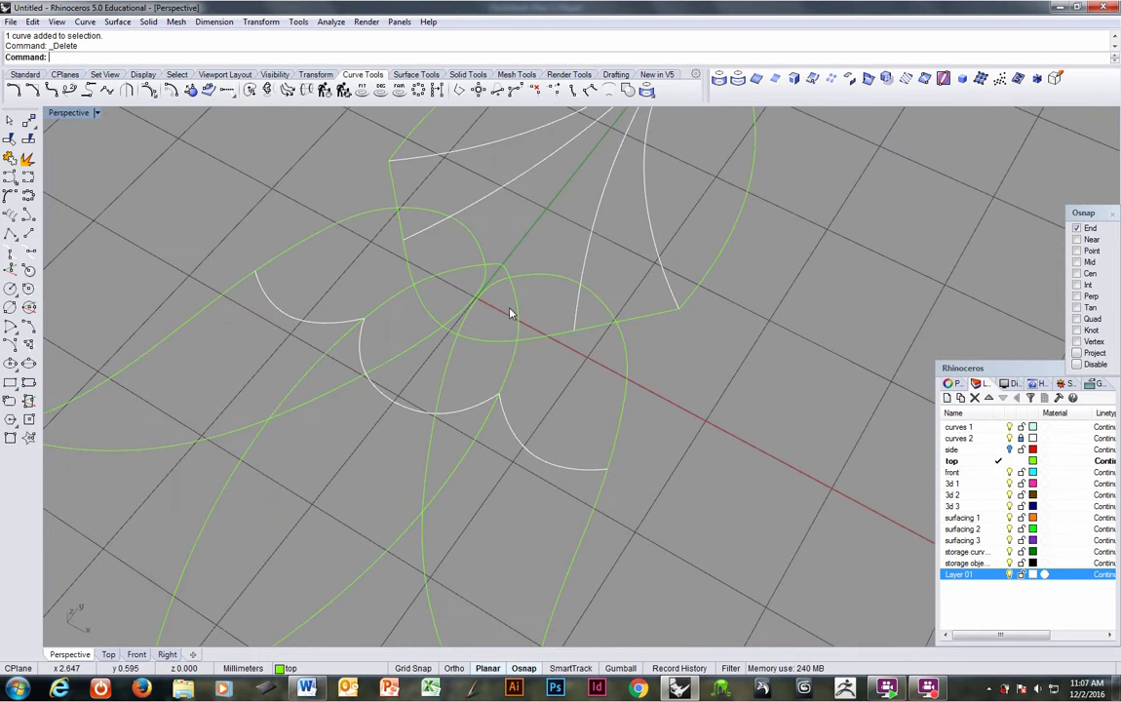
click(515, 281)
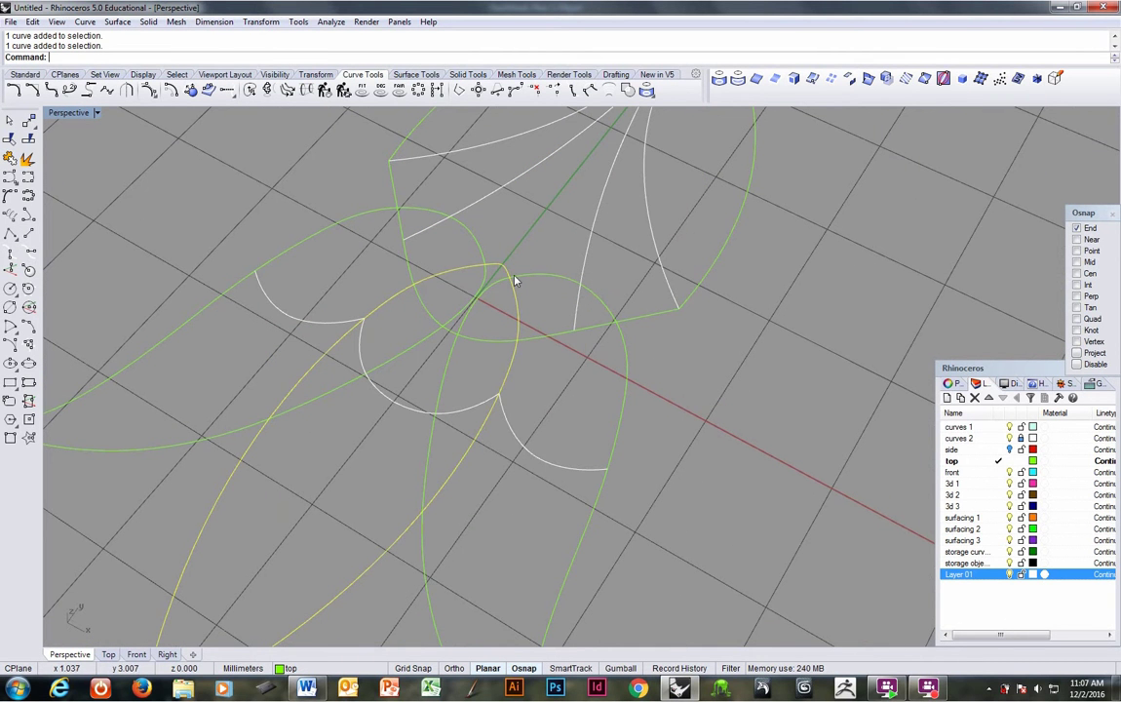
click(28, 159)
scroll(480, 276, down, 5)
right_drag(481, 276, 456, 405)
click(468, 400)
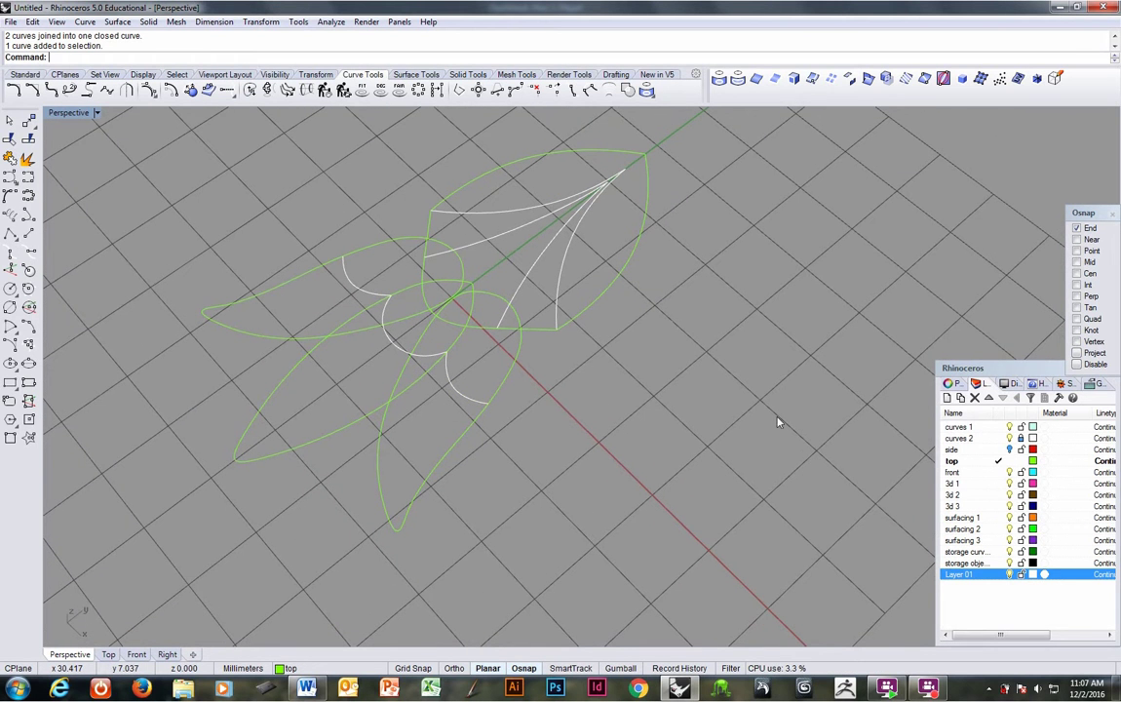
Hide Layer 01 and unlock the curves 2 layer, with front set as the current layer.
click(1000, 473)
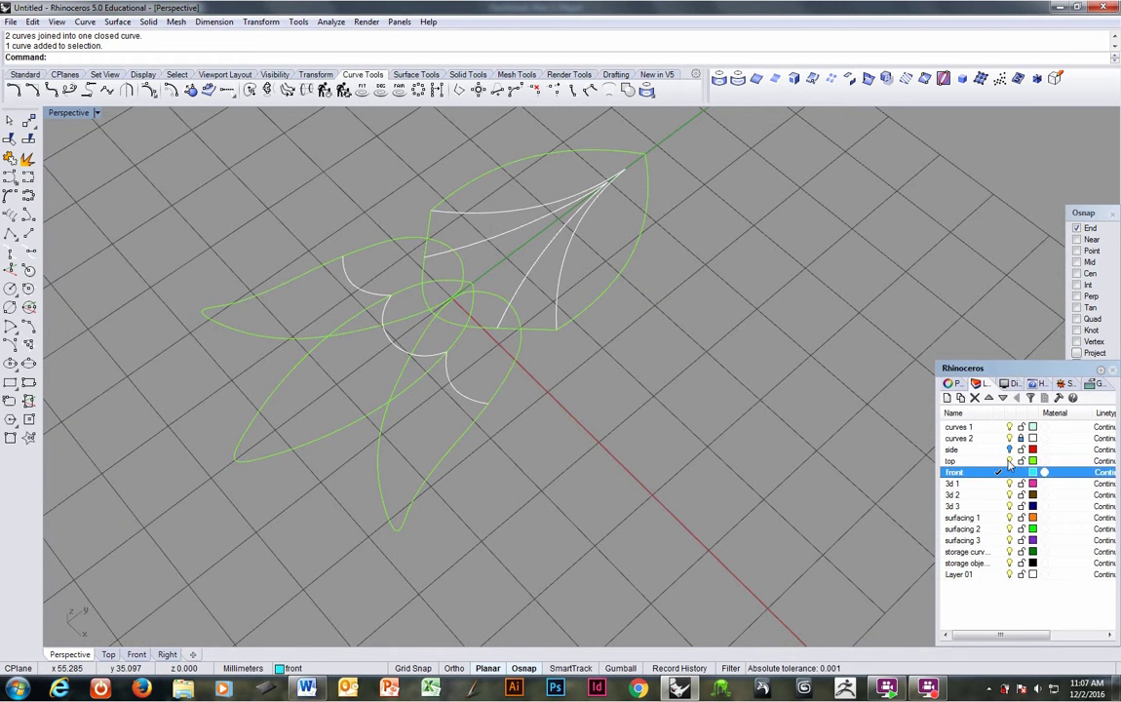
click(1010, 461)
click(1011, 461)
click(1009, 439)
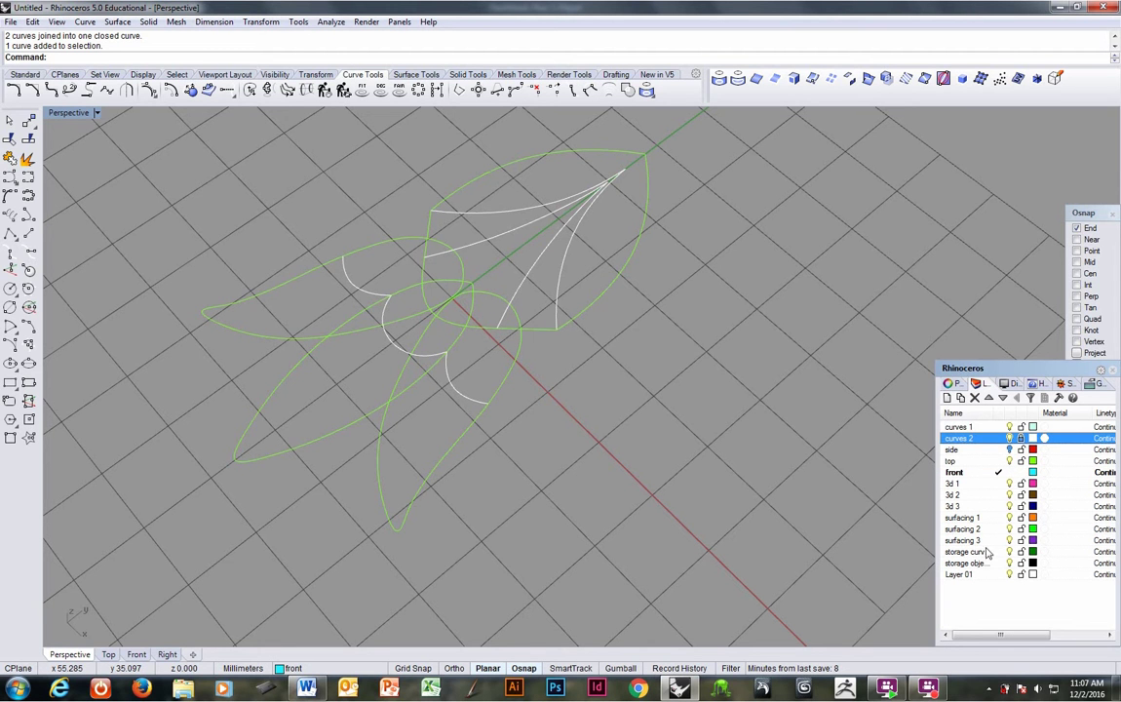
click(1011, 576)
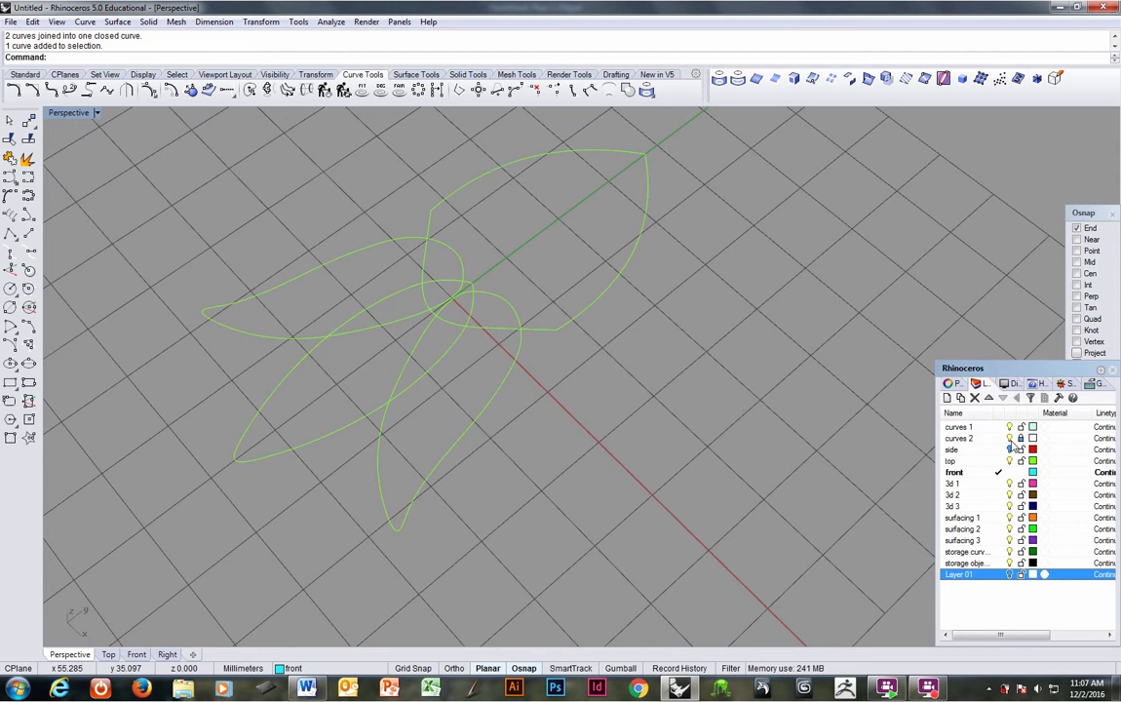
click(1021, 439)
Make surfacing 1 the current layer and extrude the closed leaf outline upward as a solid about 12.66 mm high.
right_drag(682, 419, 871, 459)
click(578, 334)
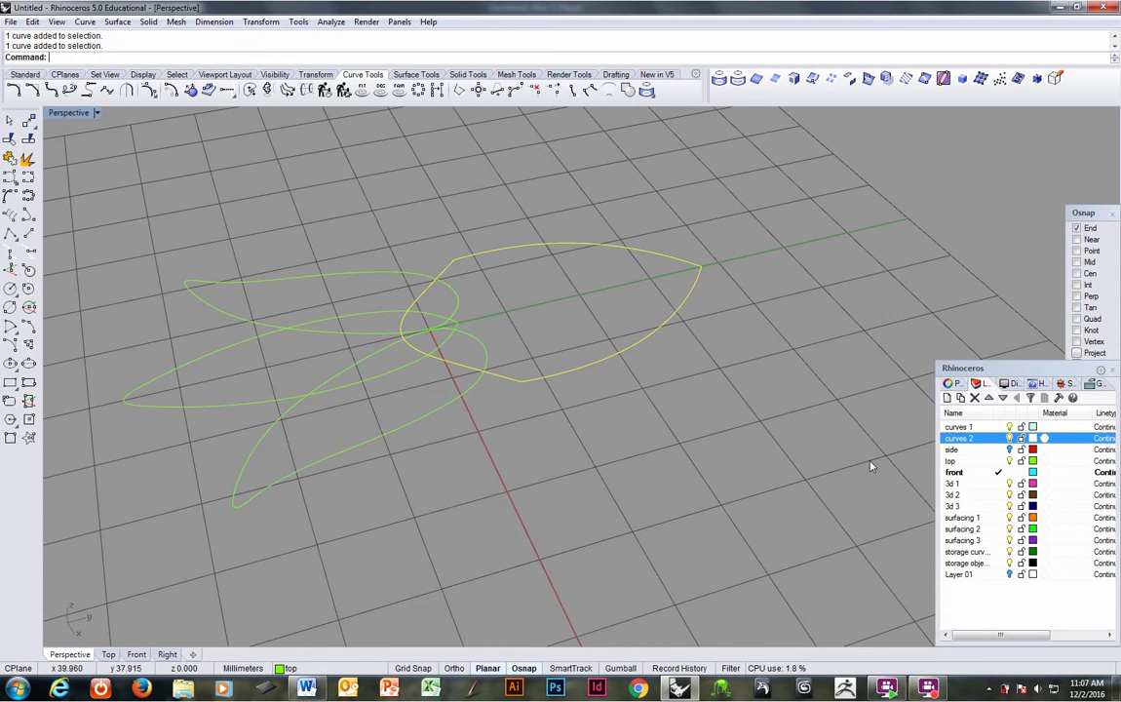
click(998, 518)
right_drag(556, 410, 649, 405)
click(415, 75)
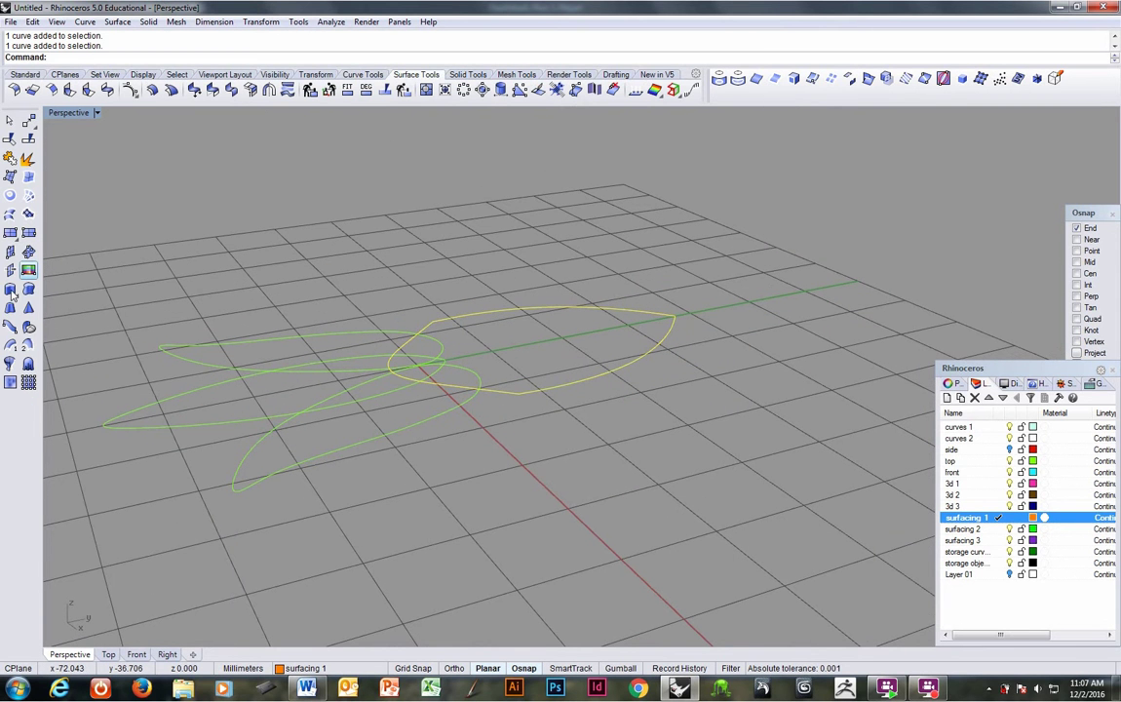
click(10, 290)
text(s)
key(Return)
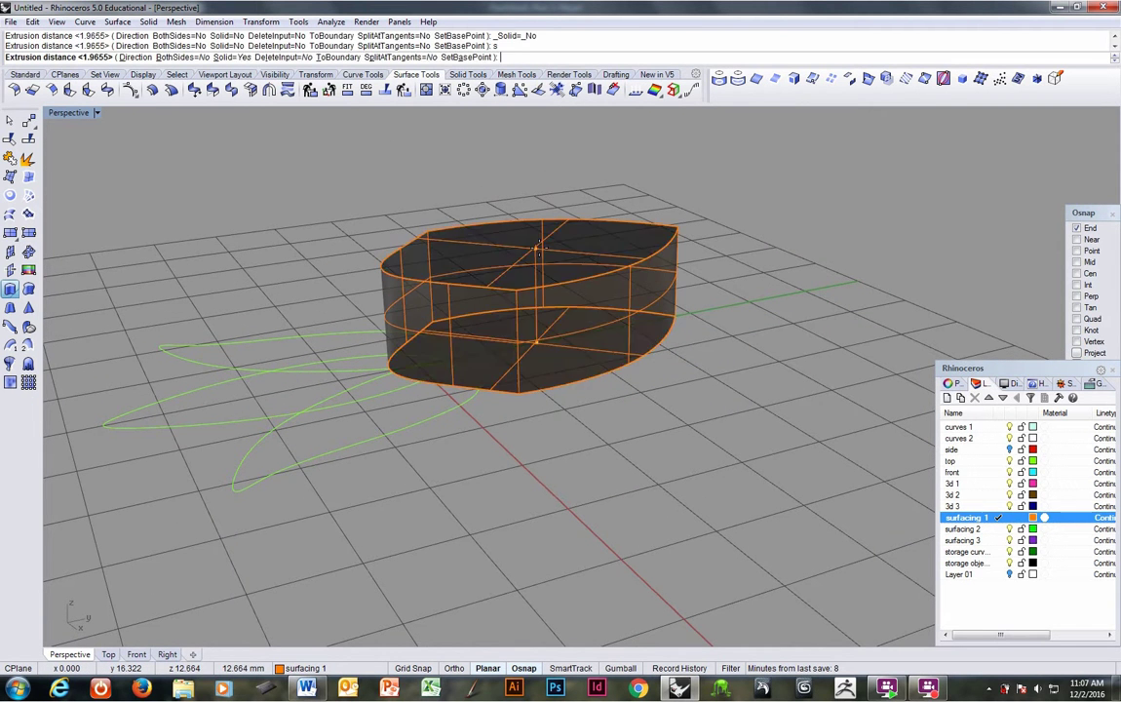
click(539, 248)
right_drag(586, 334, 609, 328)
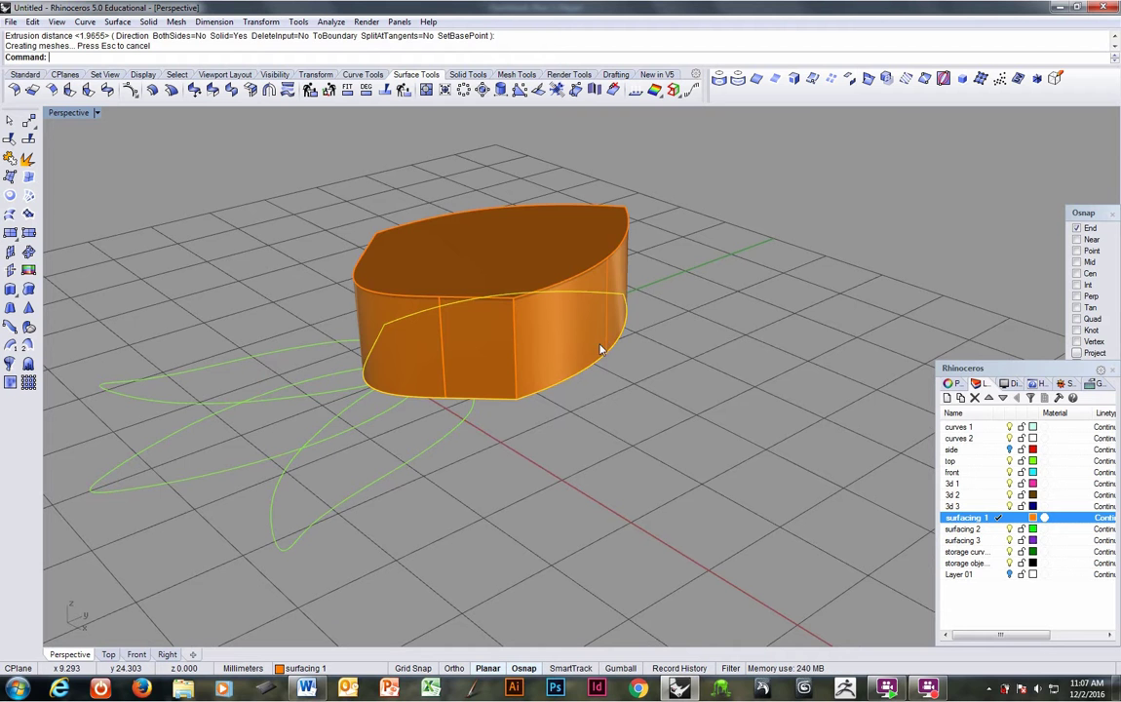
Switch the perspective view to wireframe display and turn on the side layer.
key(ctrl+alt+w)
click(1010, 450)
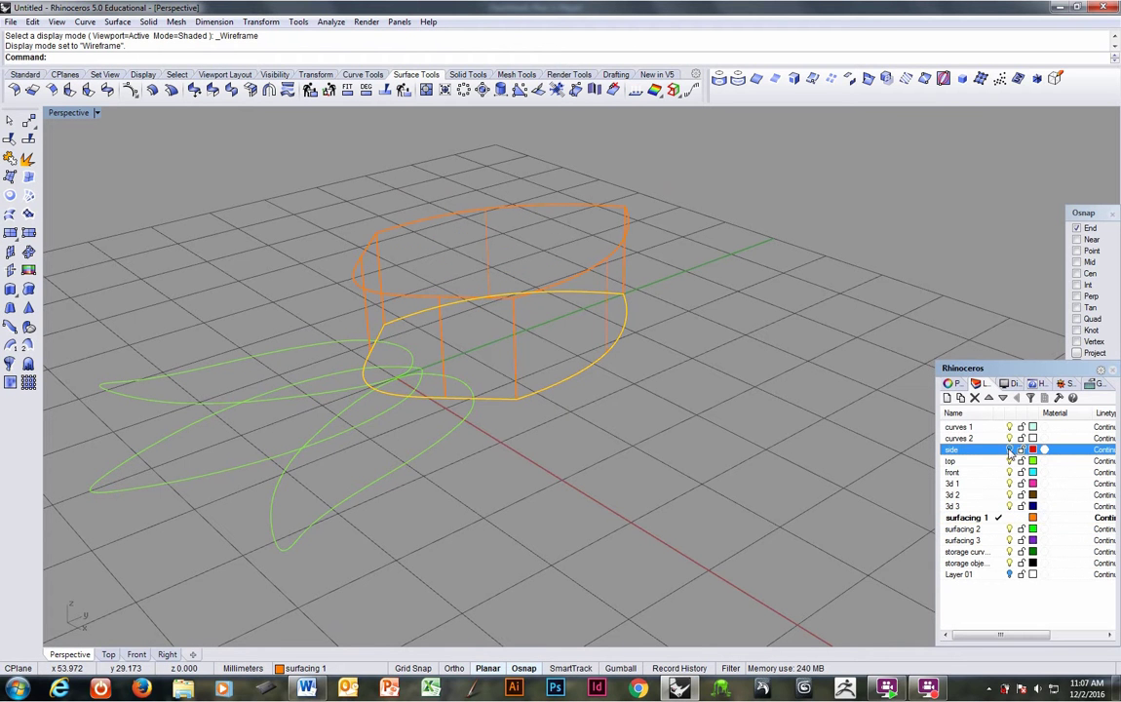
Extrude the leaf's arched side curve to both sides as an open surface wider than the leaf solid, and shade the view.
click(464, 321)
mouse_move(463, 322)
right_down()
mouse_move(463, 356)
mouse_move(456, 301)
right_up()
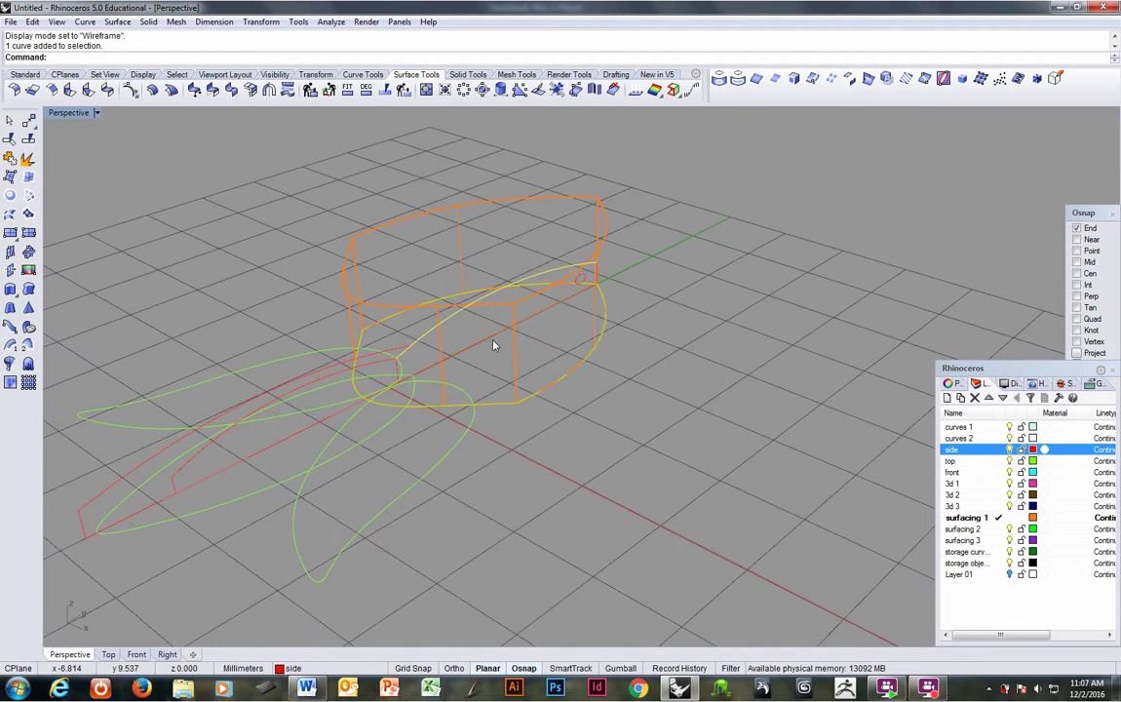
right_drag(489, 347, 526, 345)
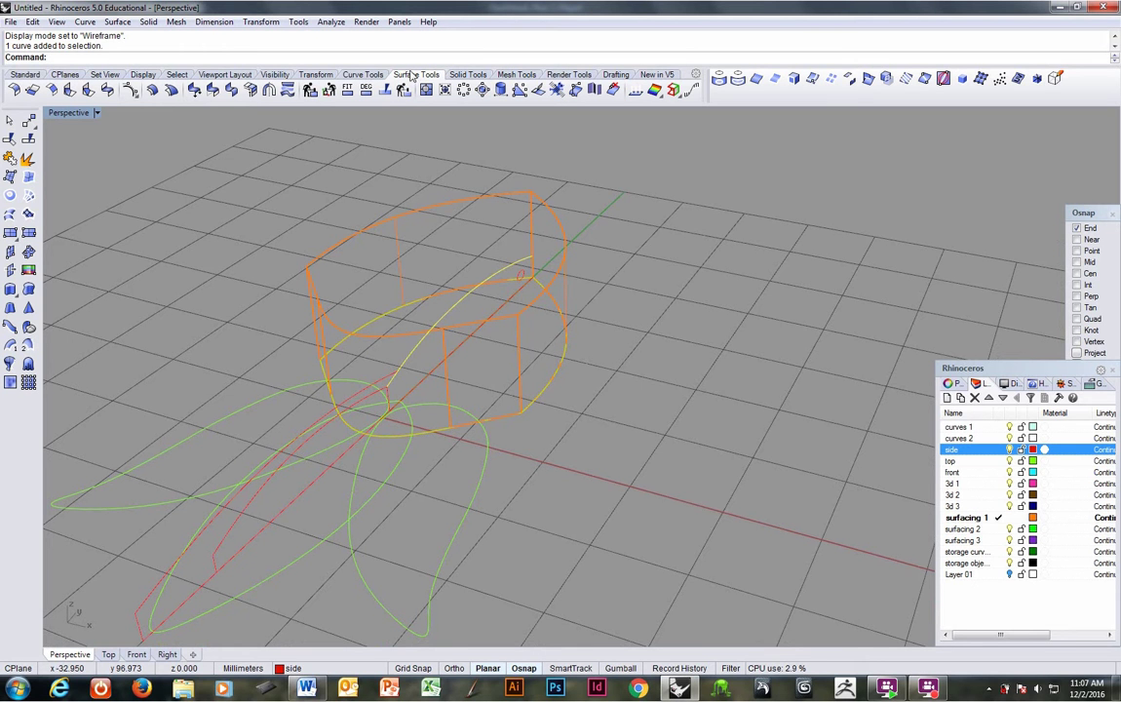
click(10, 289)
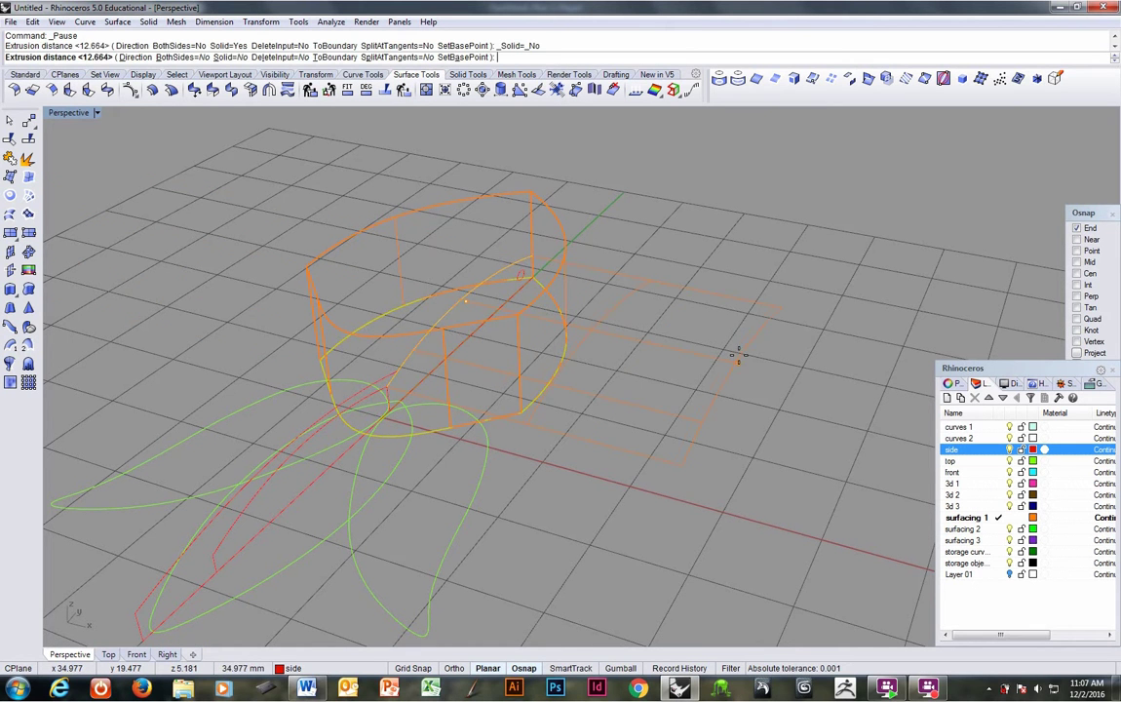
text(b)
key(Return)
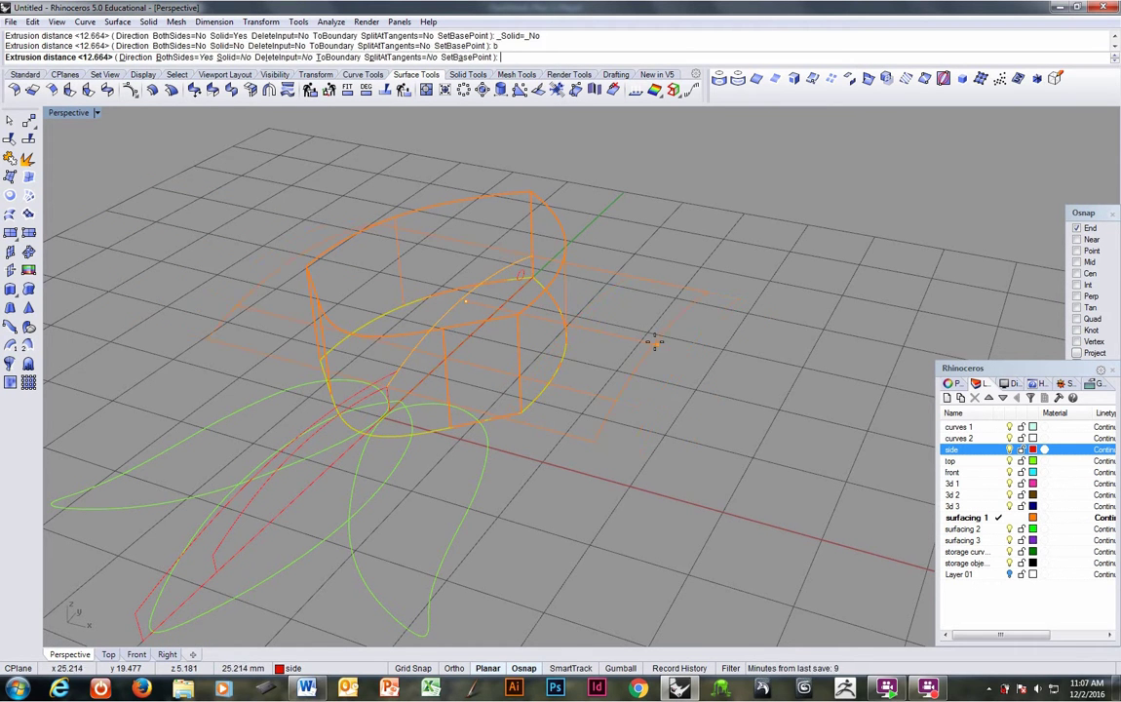
click(620, 337)
mouse_move(620, 337)
right_down()
mouse_move(628, 396)
mouse_move(580, 396)
mouse_move(583, 415)
mouse_move(514, 454)
right_up()
key(ctrl+alt+s)
click(584, 416)
Extend the end edge of the leaf's arched cutting surface with an extension factor of 10.
scroll(507, 387, up, 4)
click(526, 410)
click(118, 21)
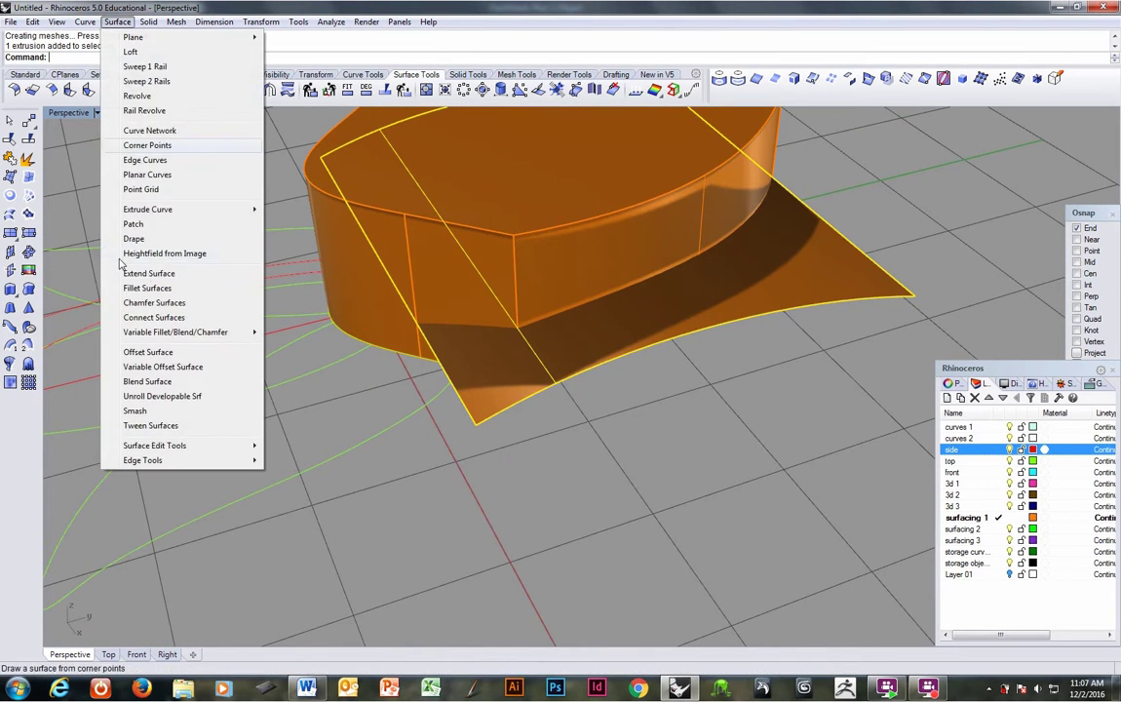
click(146, 250)
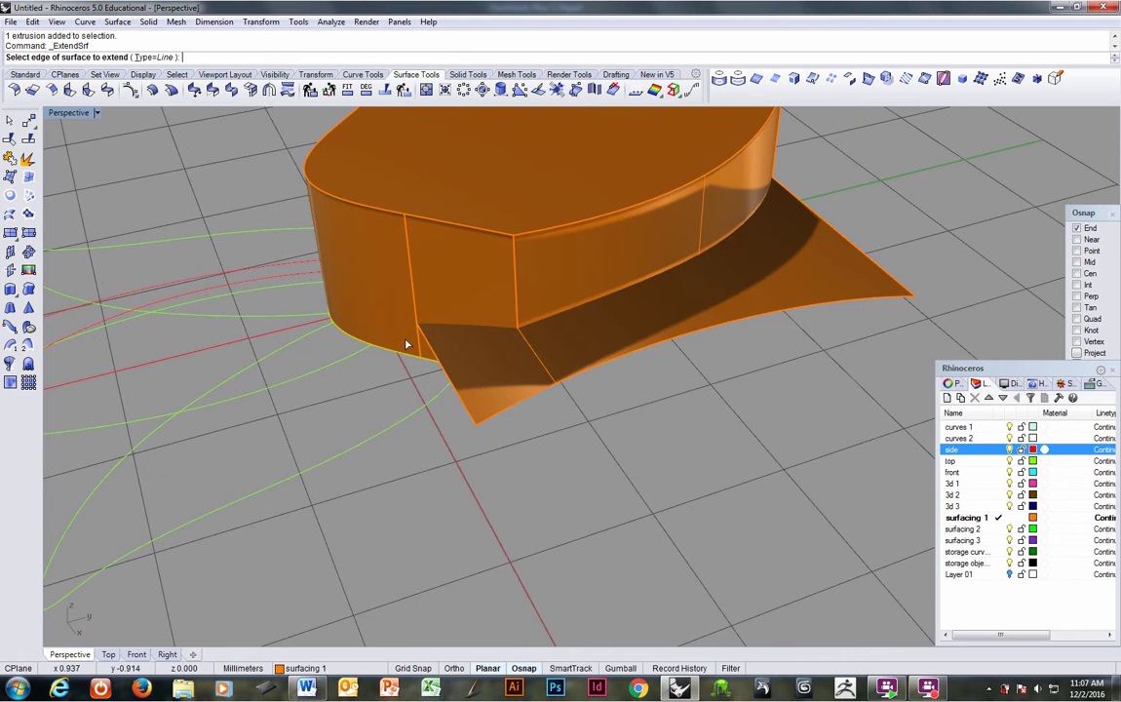
click(466, 413)
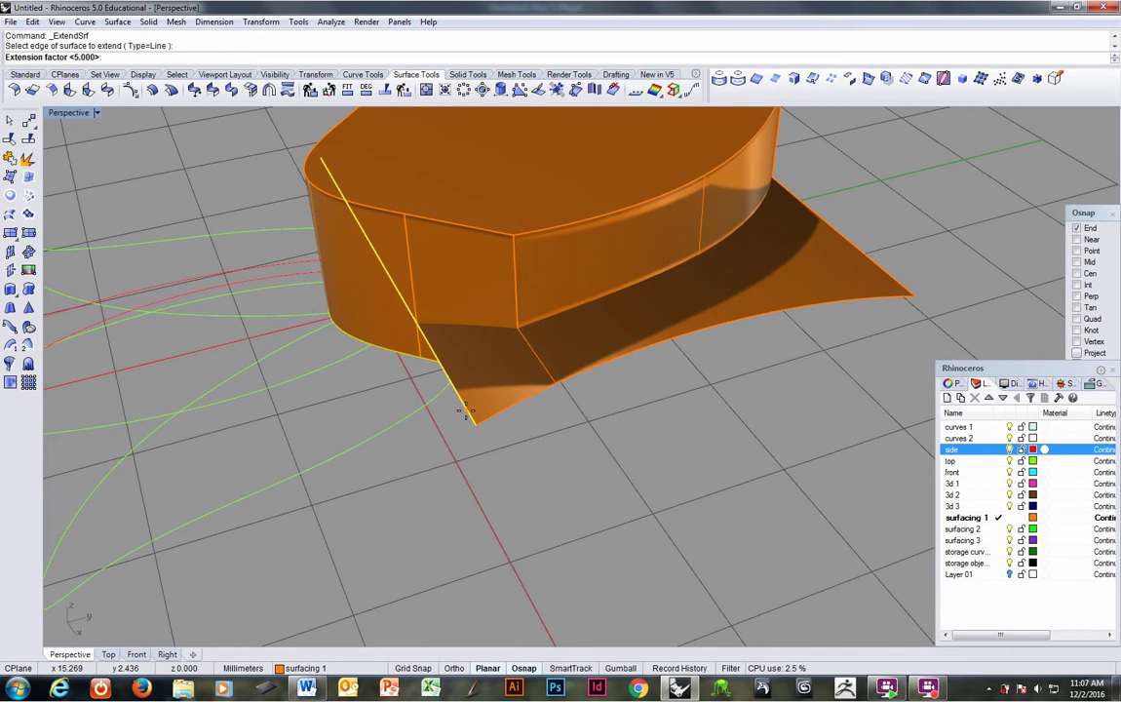
text(10)
key(Return)
Display the extended cutting surface's normal direction and have it point upward.
click(467, 417)
right_drag(480, 451, 498, 416)
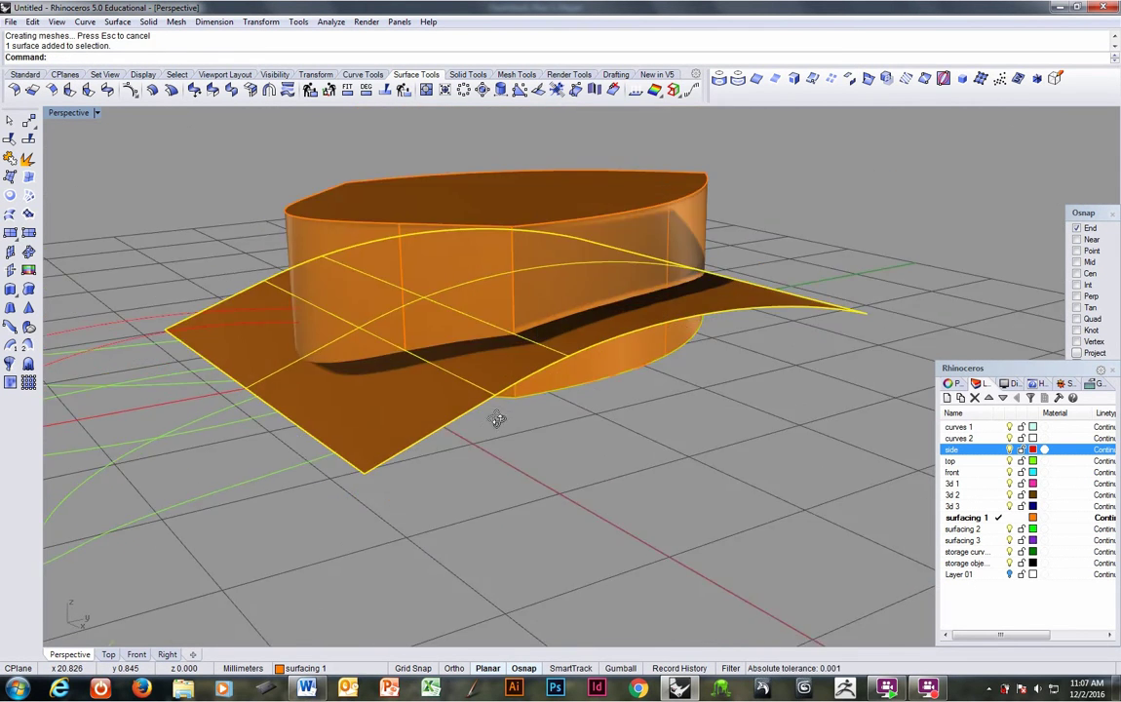
click(324, 23)
click(322, 227)
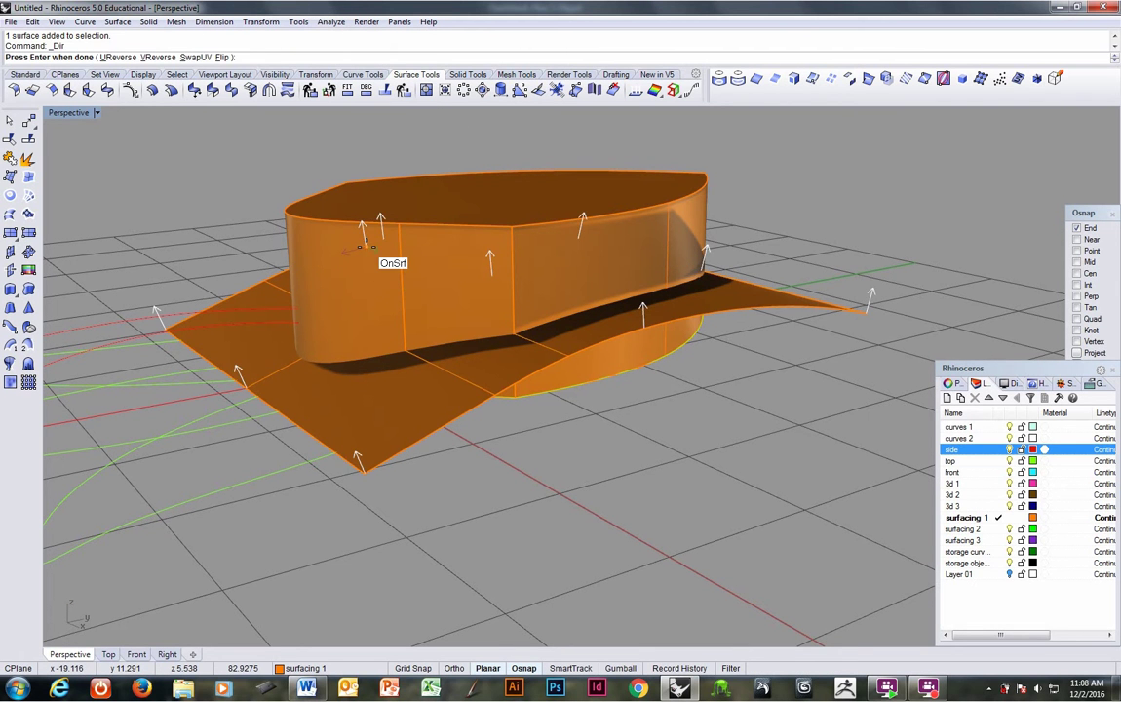
text(f)
key(Return)
key(Return)
Subtract the extended arched surface from the leaf solid with Boolean Difference to give the leaf a curved top.
click(536, 208)
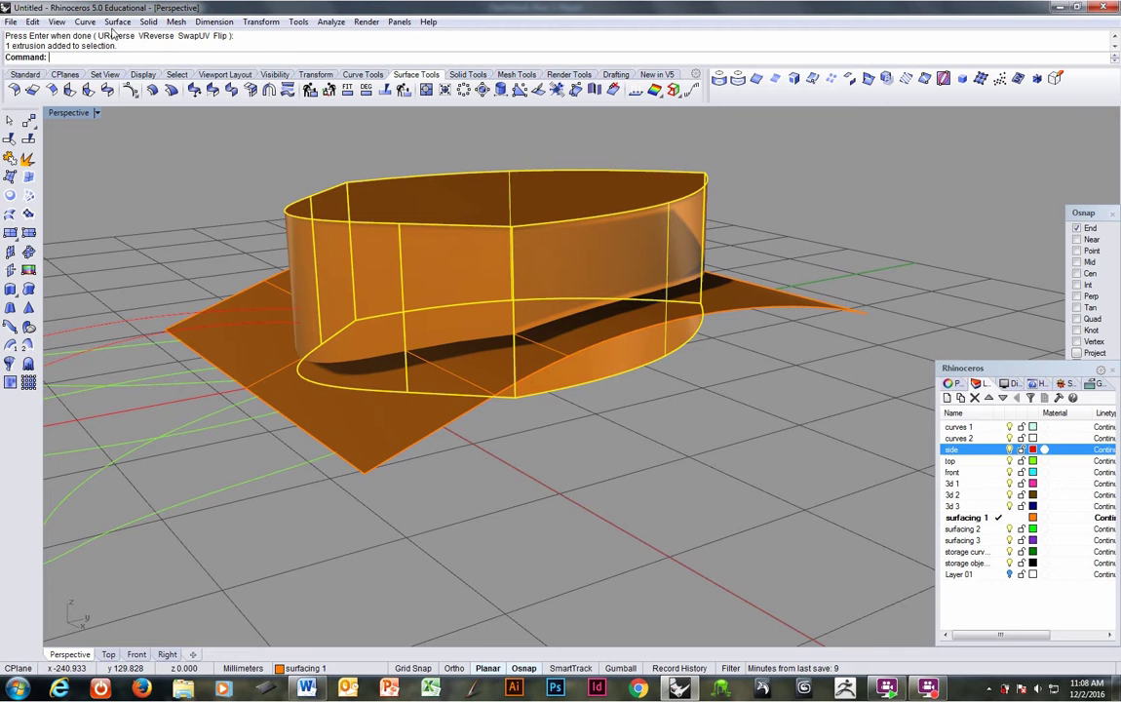
click(148, 22)
click(176, 415)
click(365, 455)
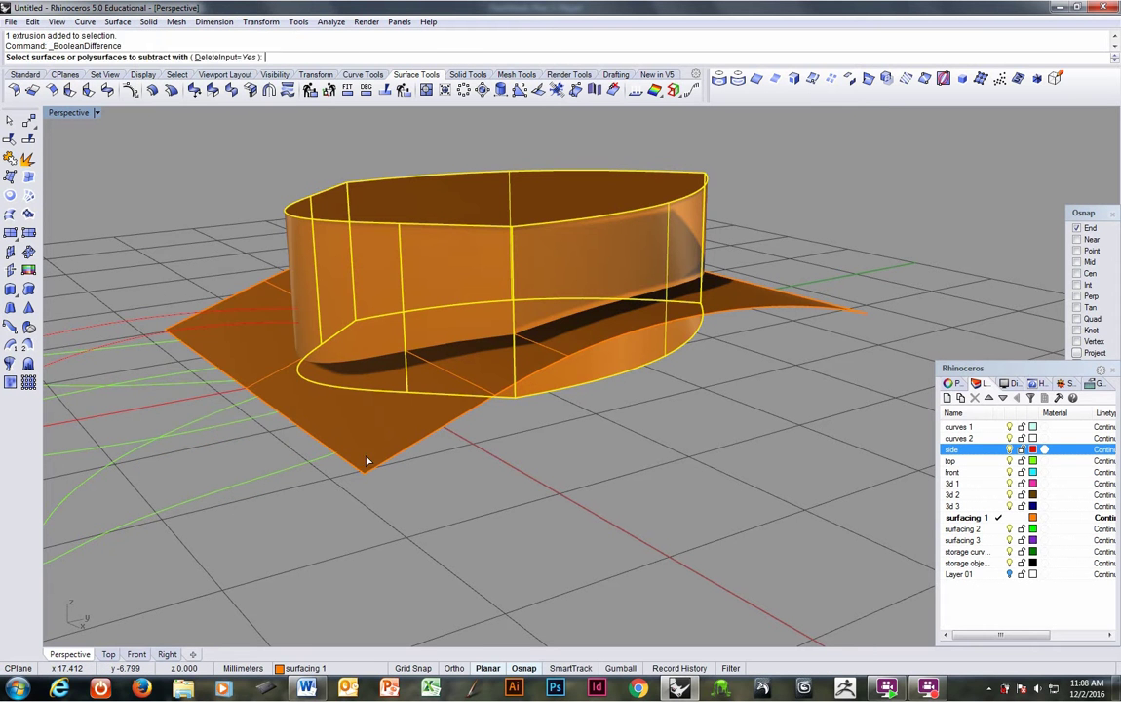
key(Return)
right_drag(365, 459, 538, 271)
Extrude the closed centre petal outline upward only, as a capped solid about 14.68 mm high.
scroll(406, 424, down, 6)
scroll(604, 405, up, 5)
click(592, 406)
click(526, 353)
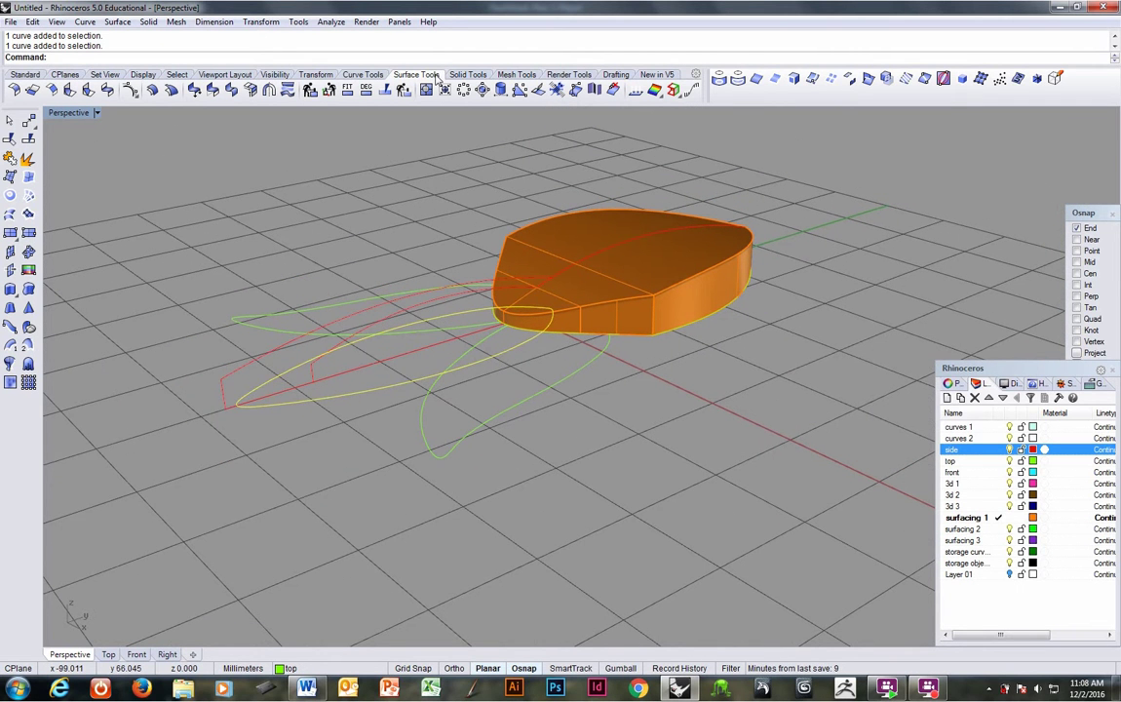
click(10, 290)
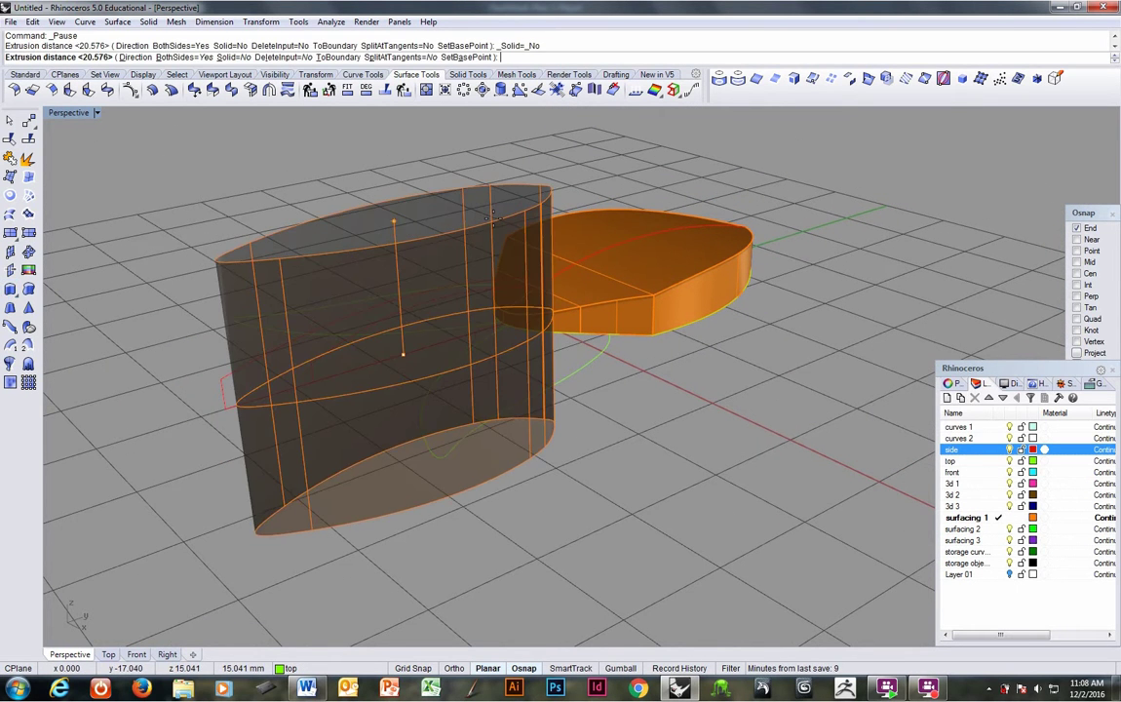
text(b)
key(Return)
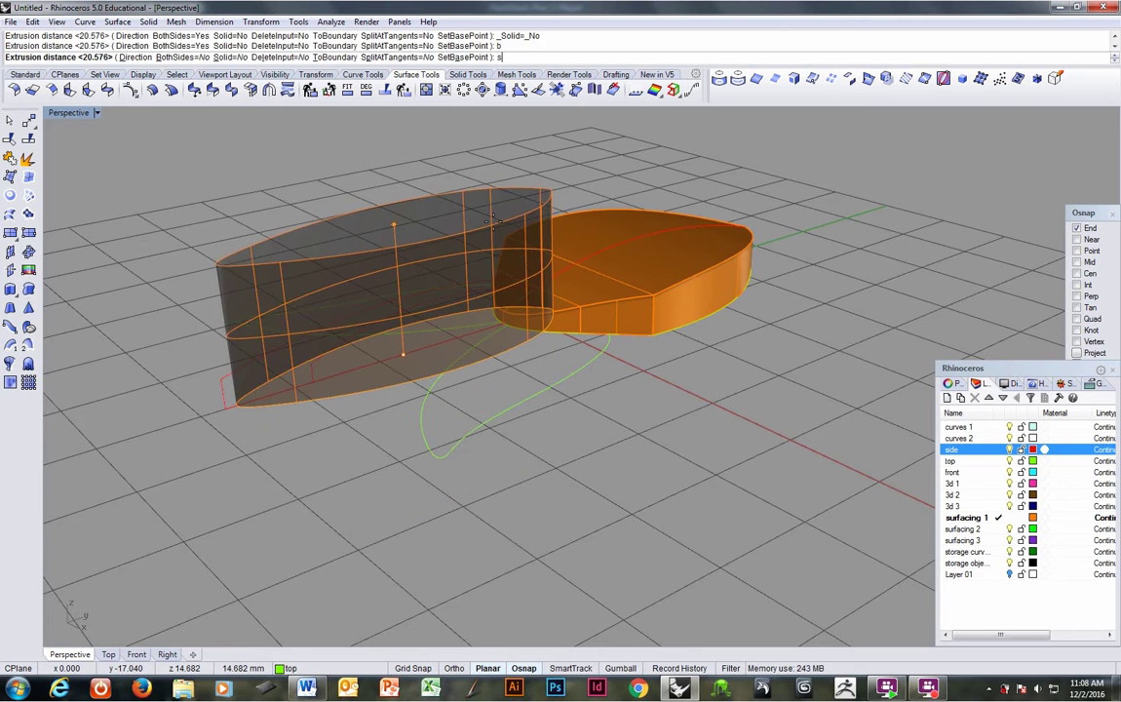
key(Return)
click(495, 221)
In wireframe display, extrude the centre petal's arched side curve to both sides as an open surface wider than the petal, and shade the view.
mouse_move(498, 235)
right_down()
mouse_move(521, 296)
mouse_move(517, 330)
mouse_move(433, 313)
right_up()
key(ctrl+alt+w)
click(350, 312)
right_drag(350, 312, 409, 321)
click(11, 255)
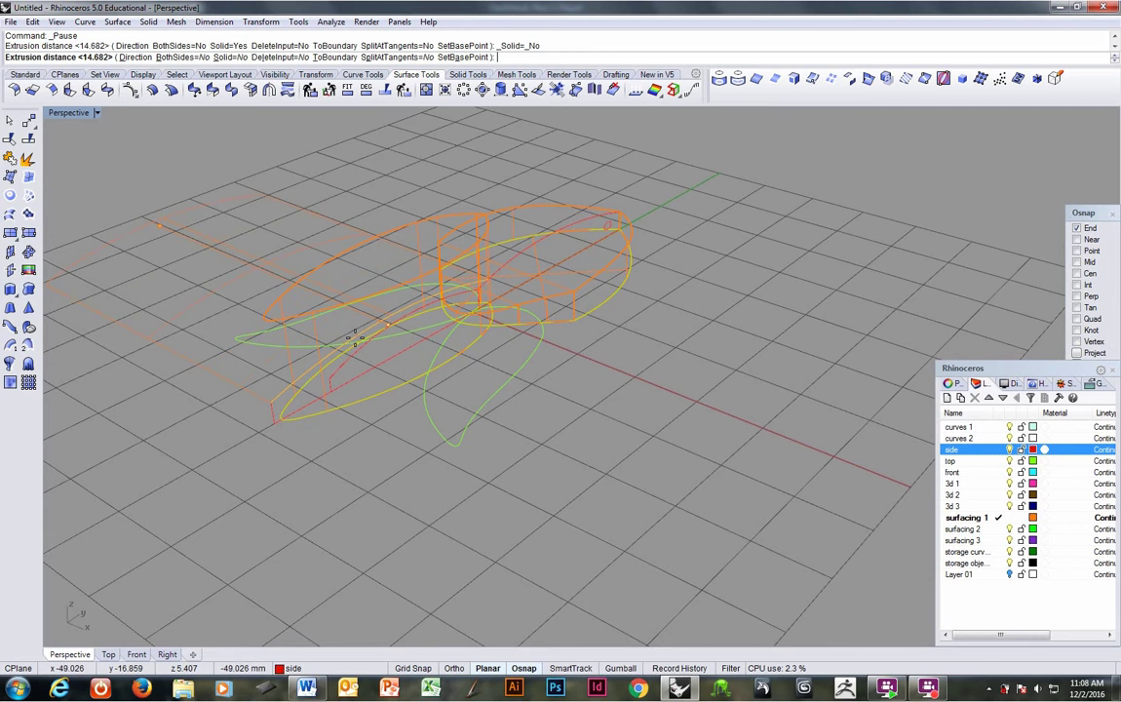
text(b)
key(Return)
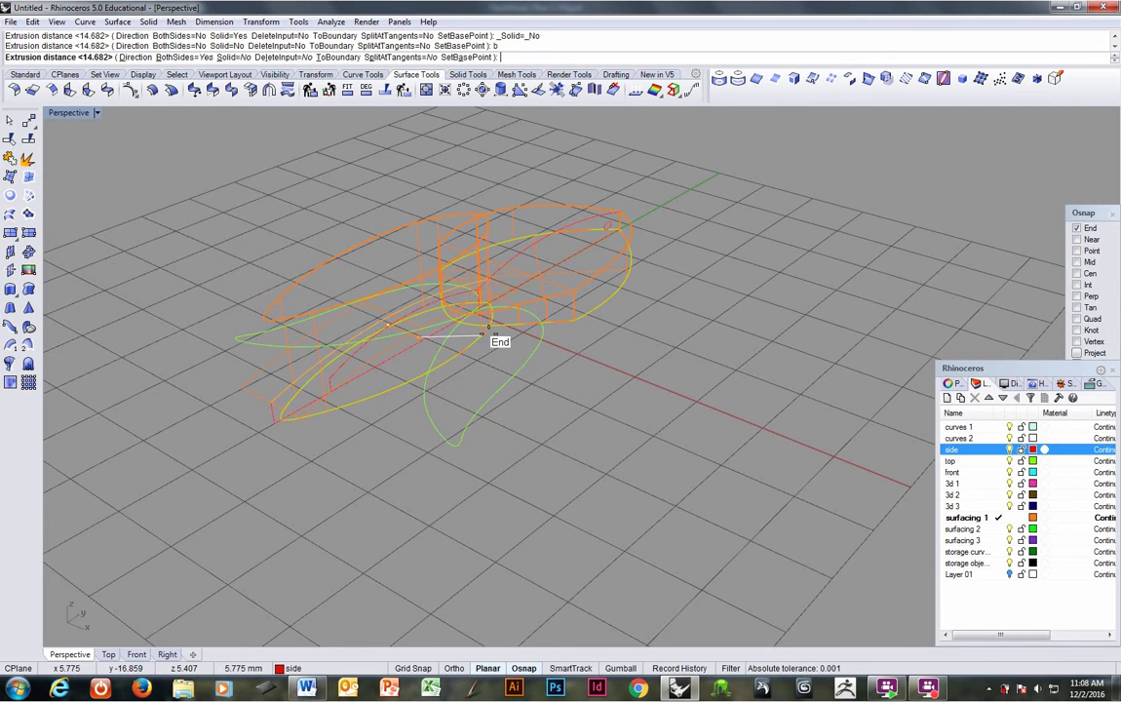
click(493, 347)
right_drag(493, 350, 526, 385)
key(ctrl+alt+s)
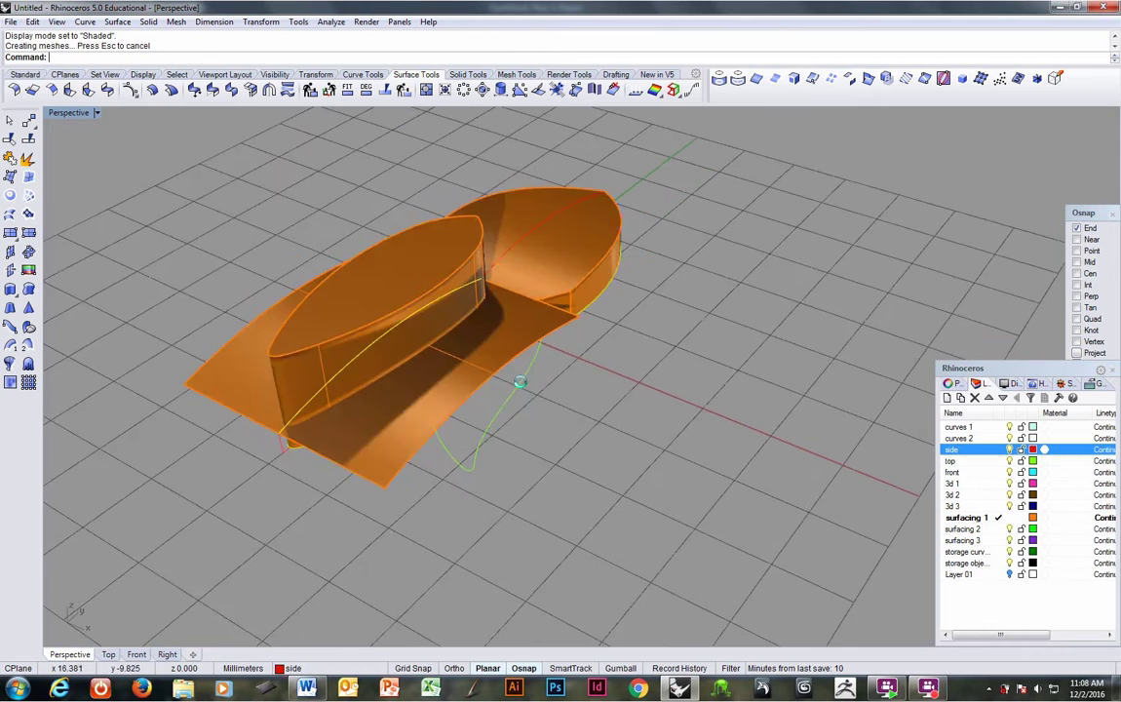
Check the normal direction of the centre petal's arched cutting surface.
mouse_move(451, 356)
right_down()
mouse_move(421, 377)
mouse_move(428, 364)
right_up()
click(573, 353)
right_drag(572, 353, 436, 351)
ctrl+right_drag(618, 311, 664, 358)
scroll(658, 380, down, 5)
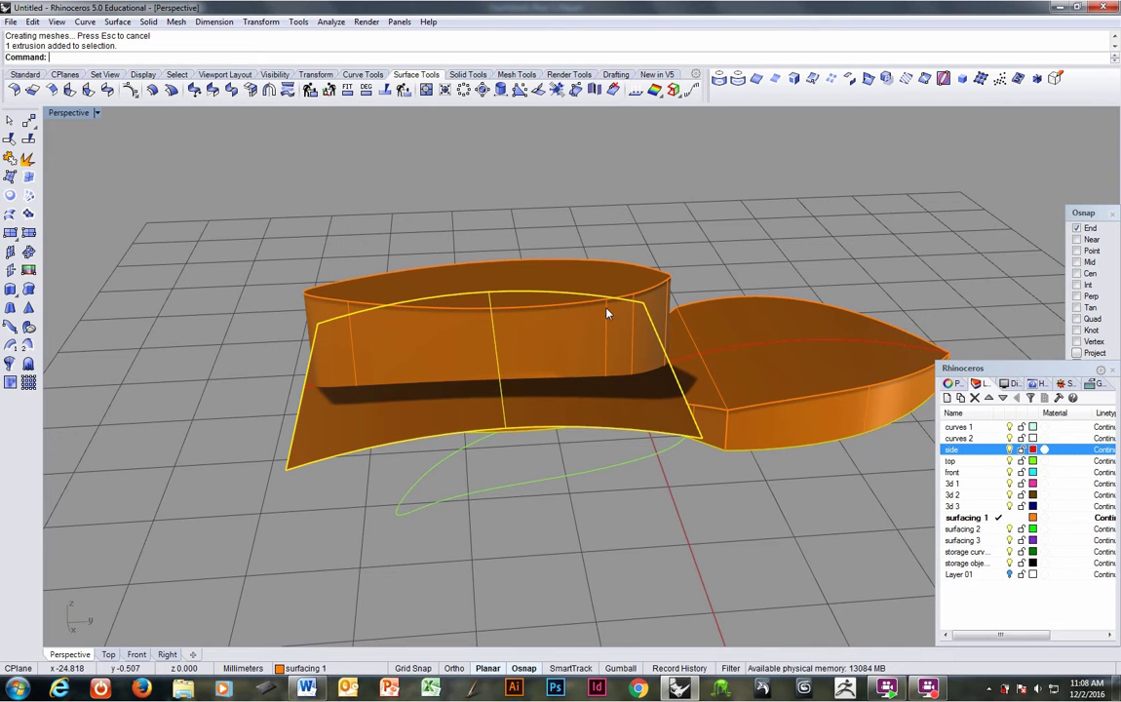
click(332, 21)
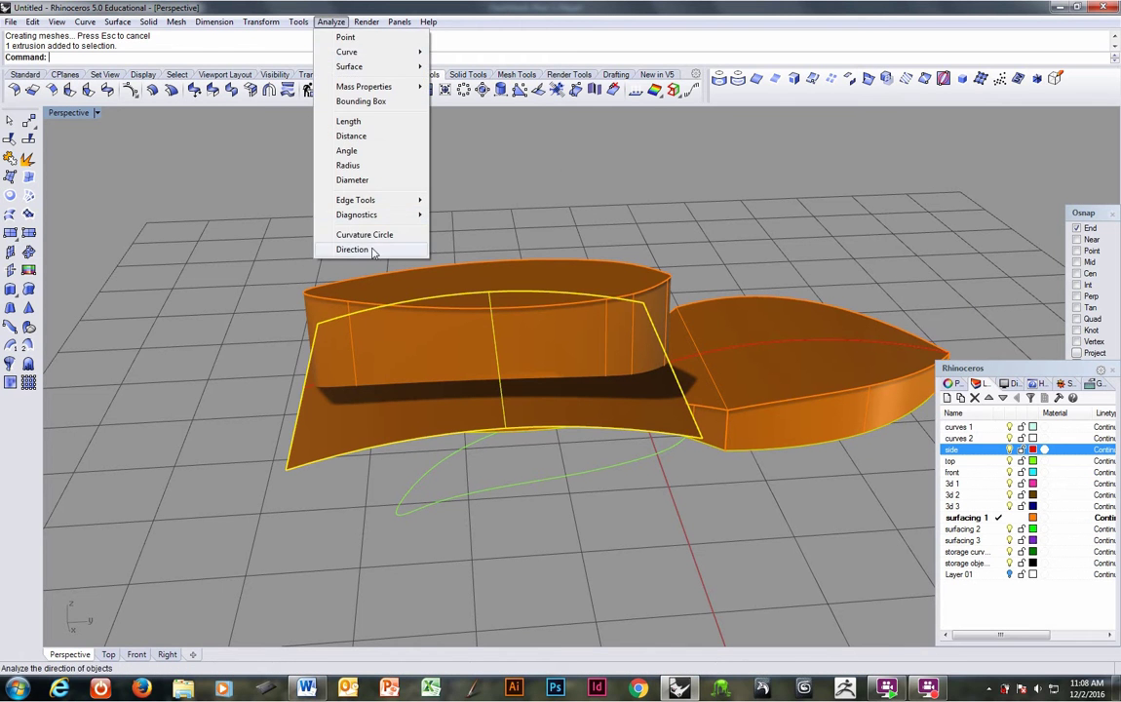
click(336, 226)
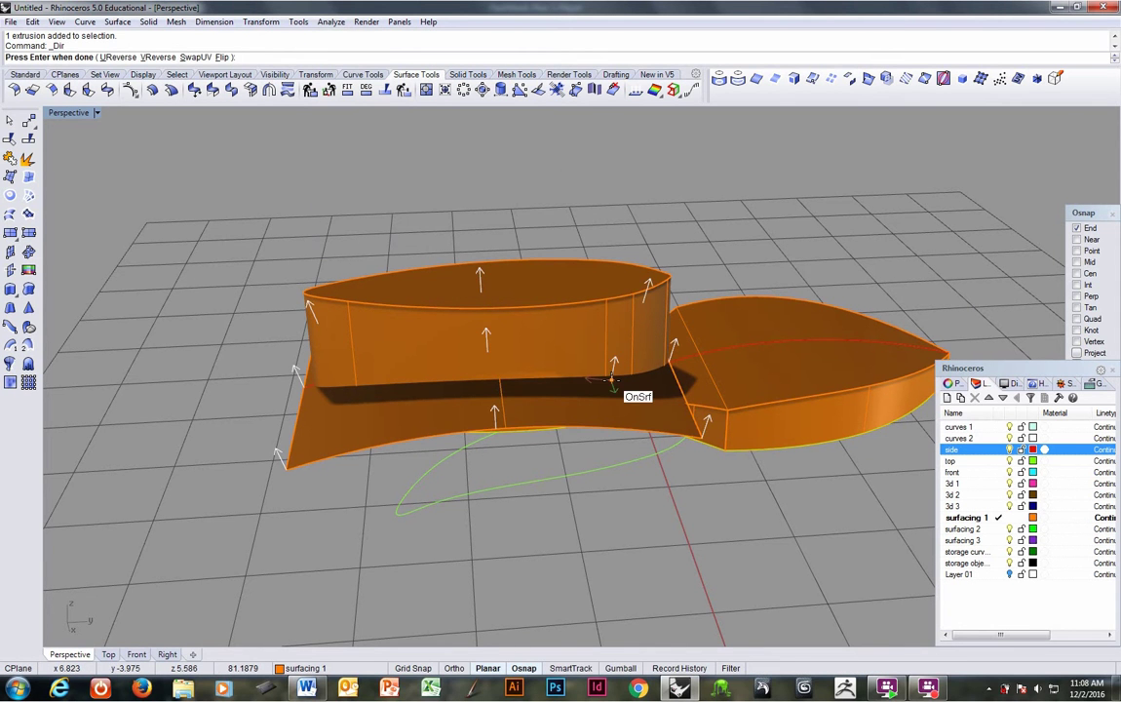
key(Return)
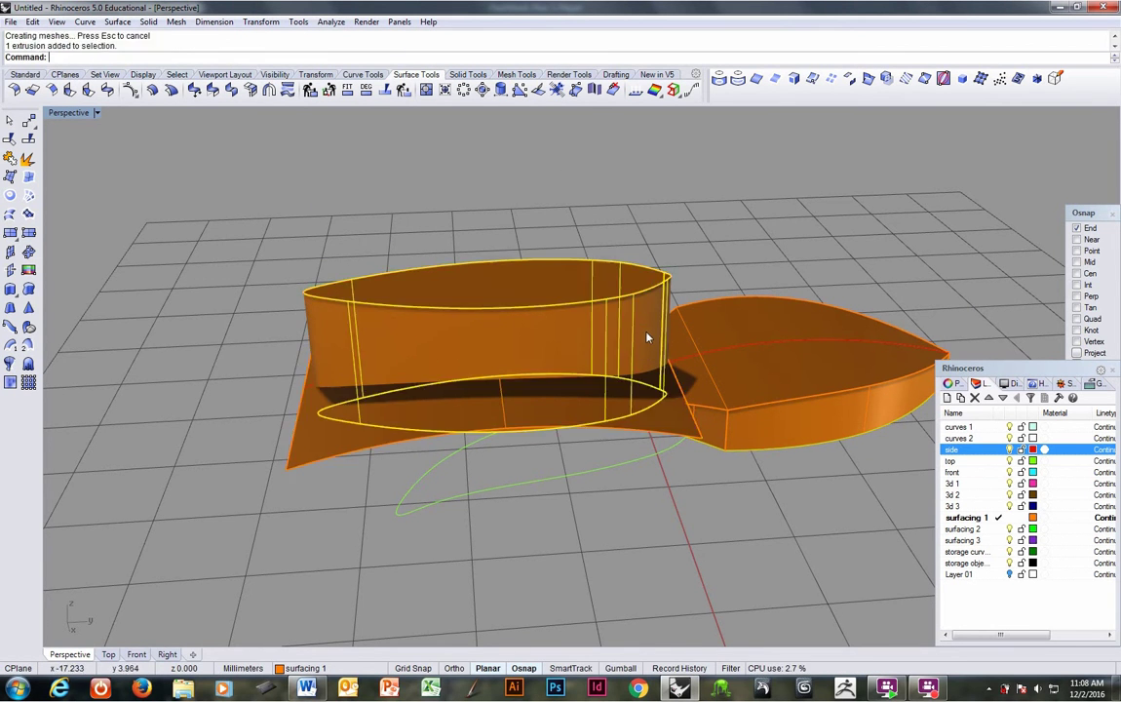
Subtract the arched cutting surface from the centre petal solid with Boolean Difference.
middle_click(446, 62)
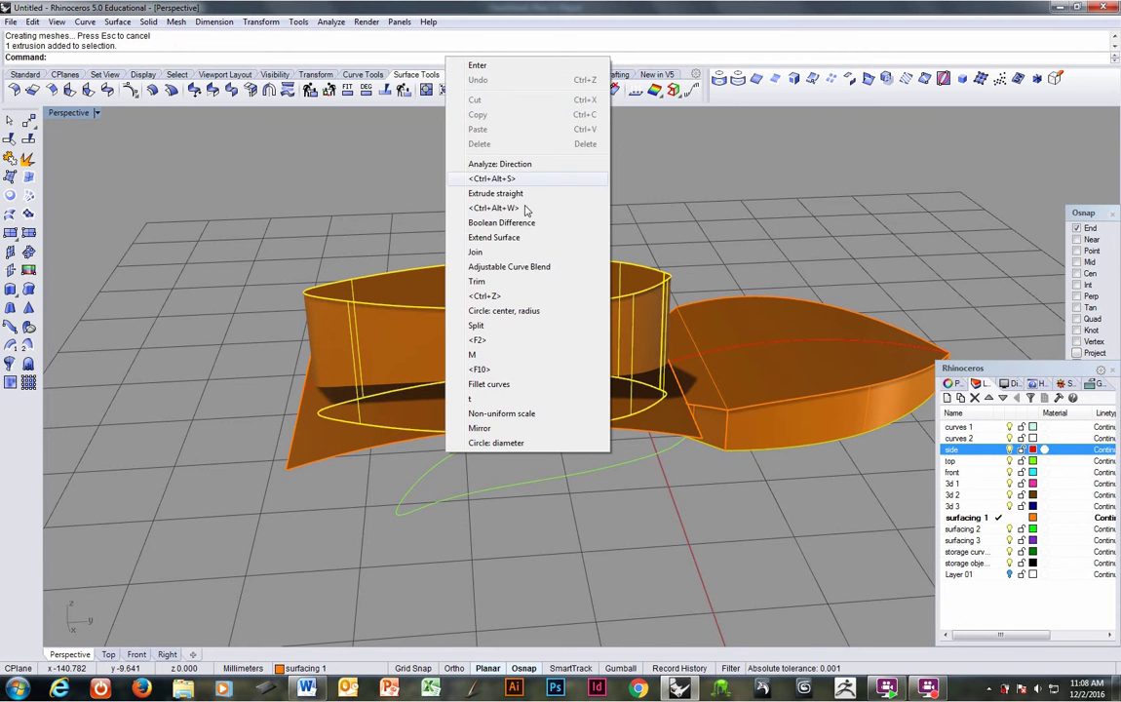
click(478, 212)
click(306, 455)
key(Return)
right_drag(309, 458, 660, 352)
scroll(624, 396, up, 5)
Undo the Boolean Difference on the centre petal.
right_click(626, 383)
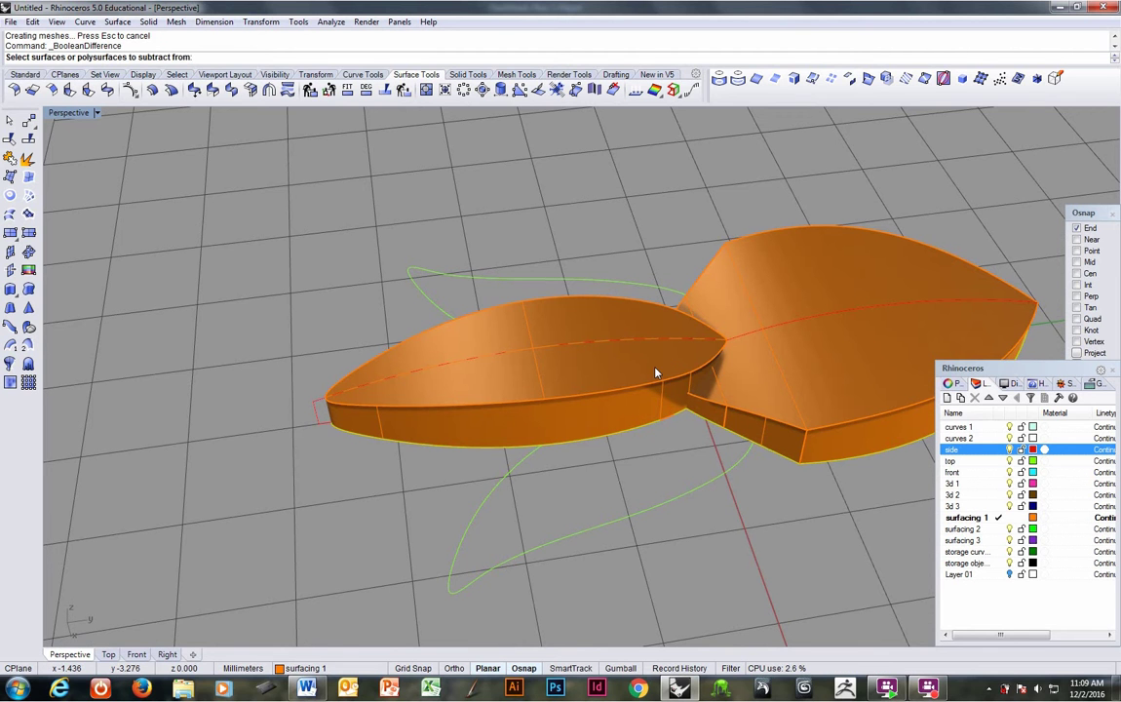
key(ctrl+z)
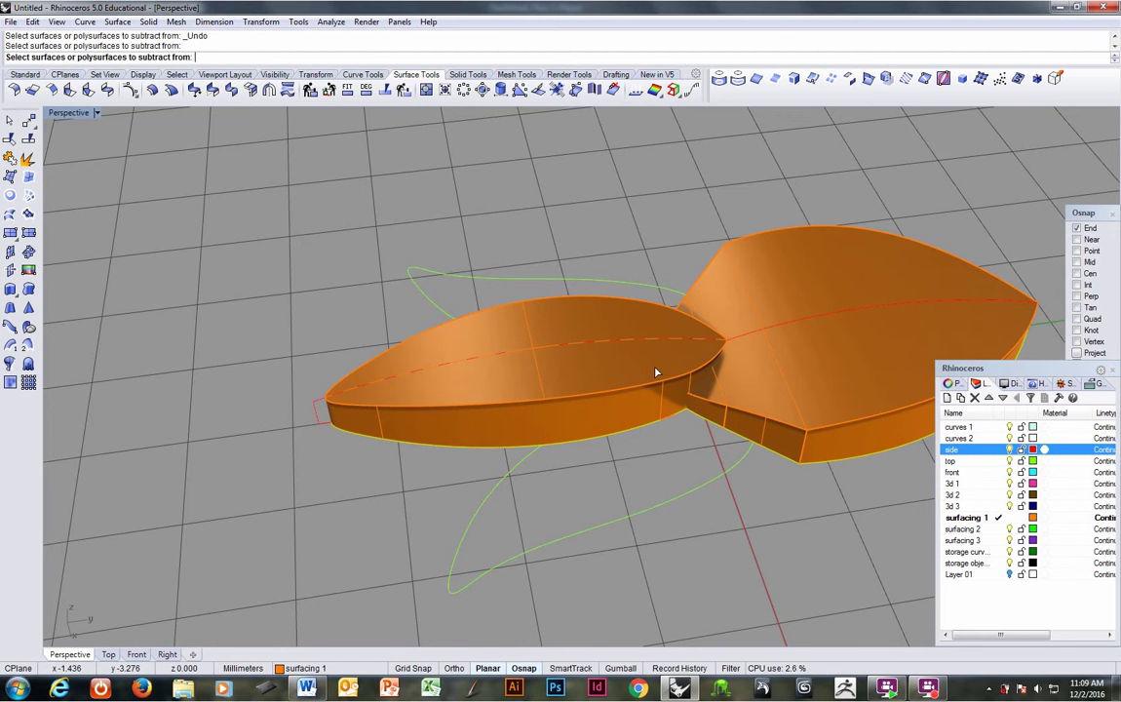
key(Escape)
key(ctrl+z)
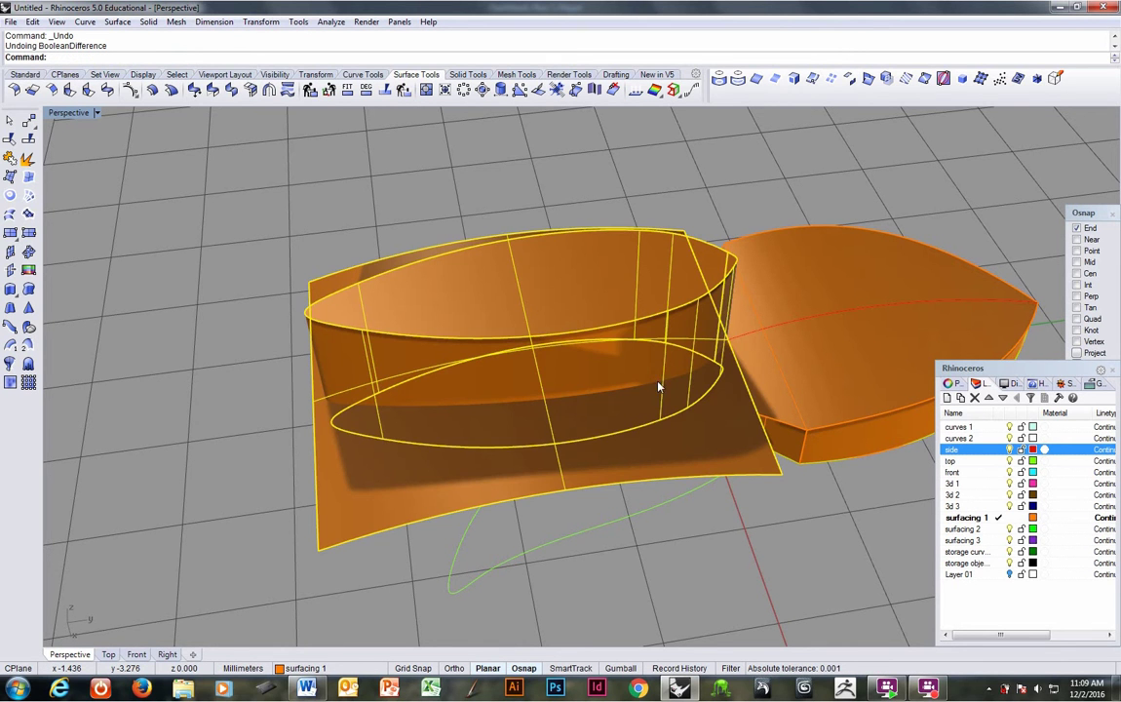
Turn on the control points of the centre petal's cutting surface.
click(702, 448)
right_drag(701, 448, 646, 426)
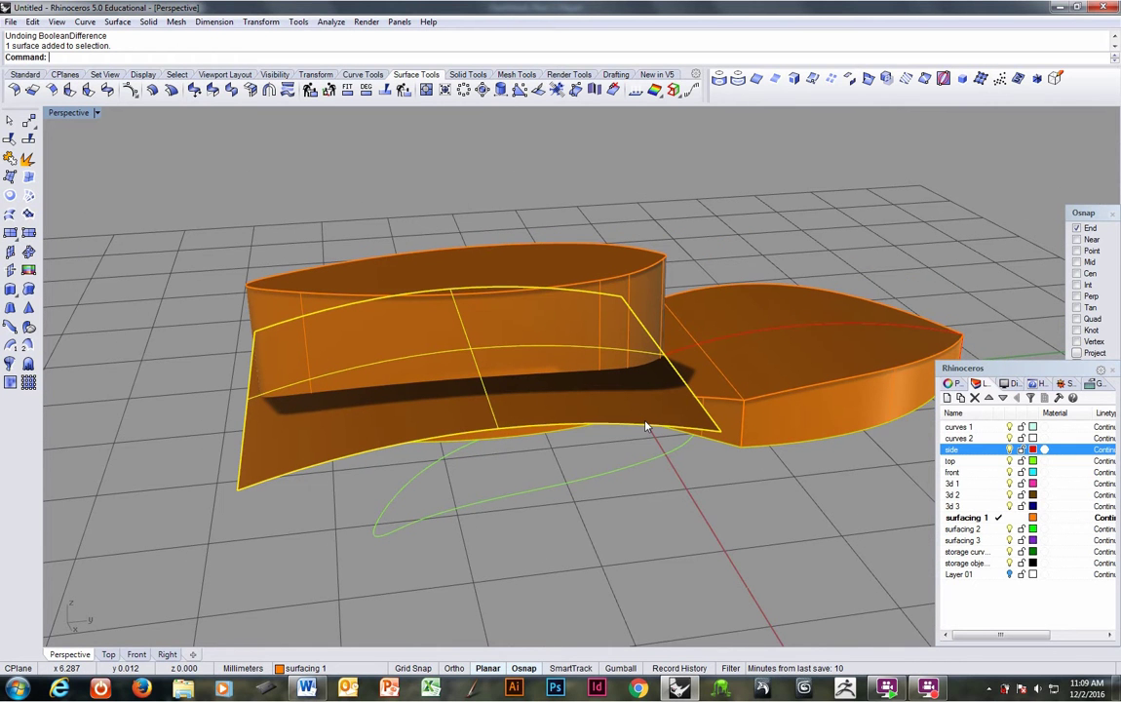
key(F10)
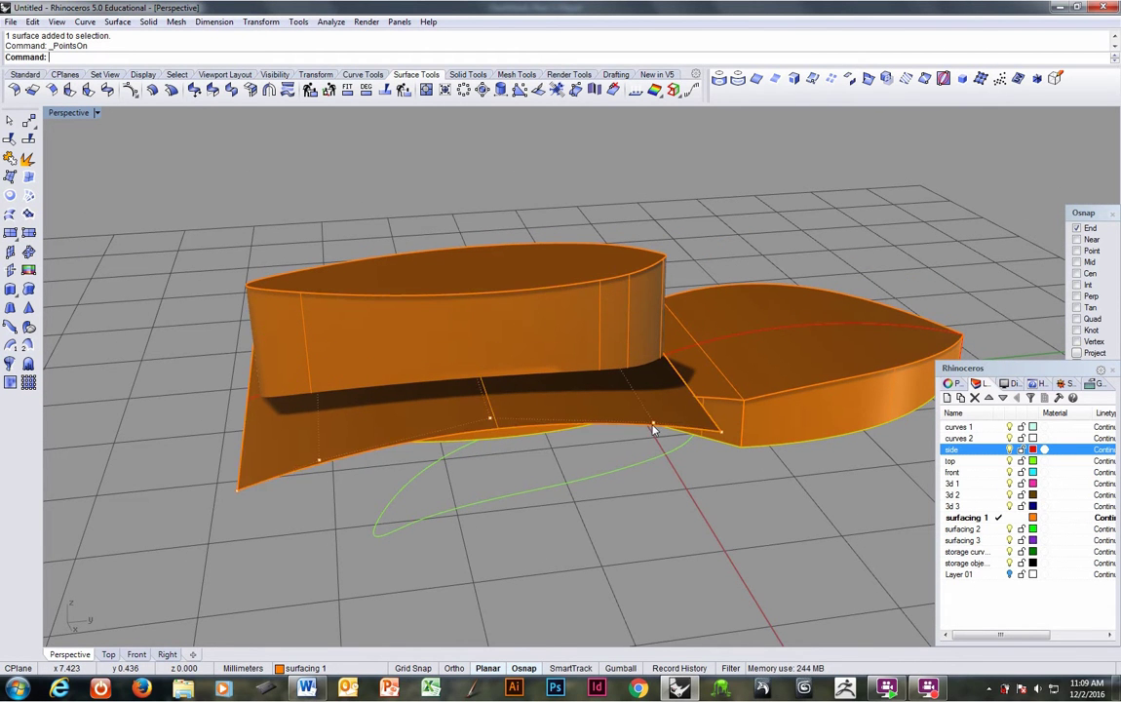
right_drag(648, 413, 629, 429)
Select the two control point rows at the cutting surface's leaf end and set the construction plane to world Right.
click(616, 447)
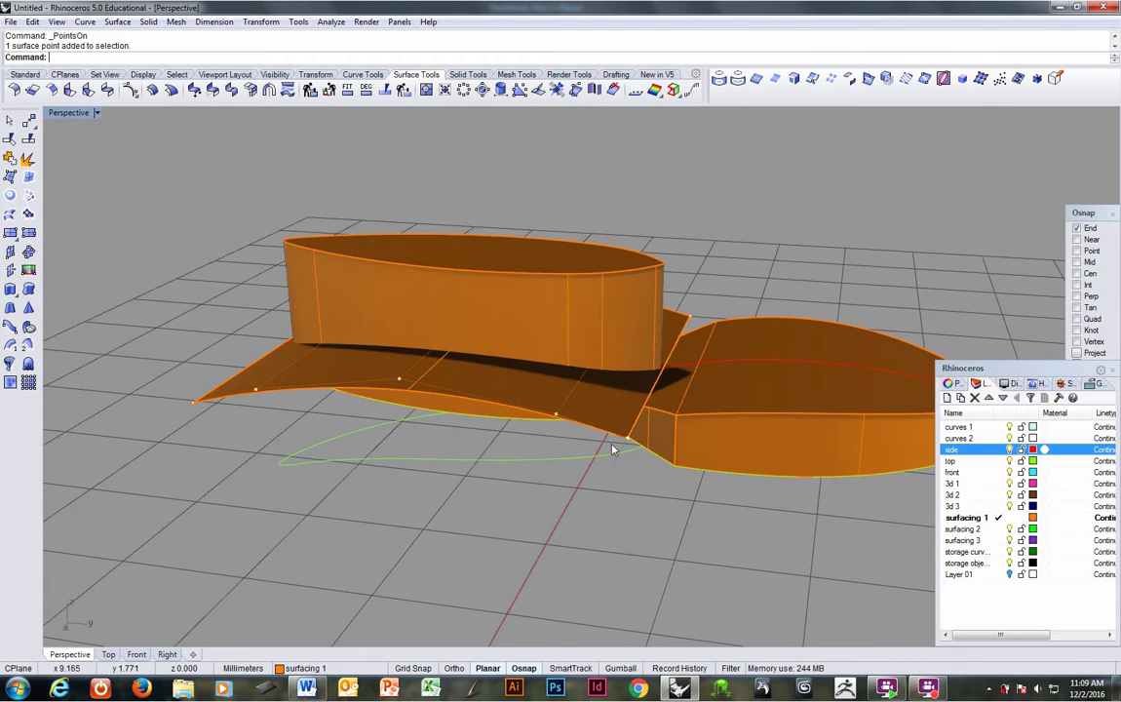
click(558, 417)
right_drag(560, 419, 571, 277)
drag(645, 349, 687, 574)
right_drag(688, 574, 644, 397)
ctrl+click(578, 342)
right_drag(579, 342, 737, 464)
key(F2)
key(F3)
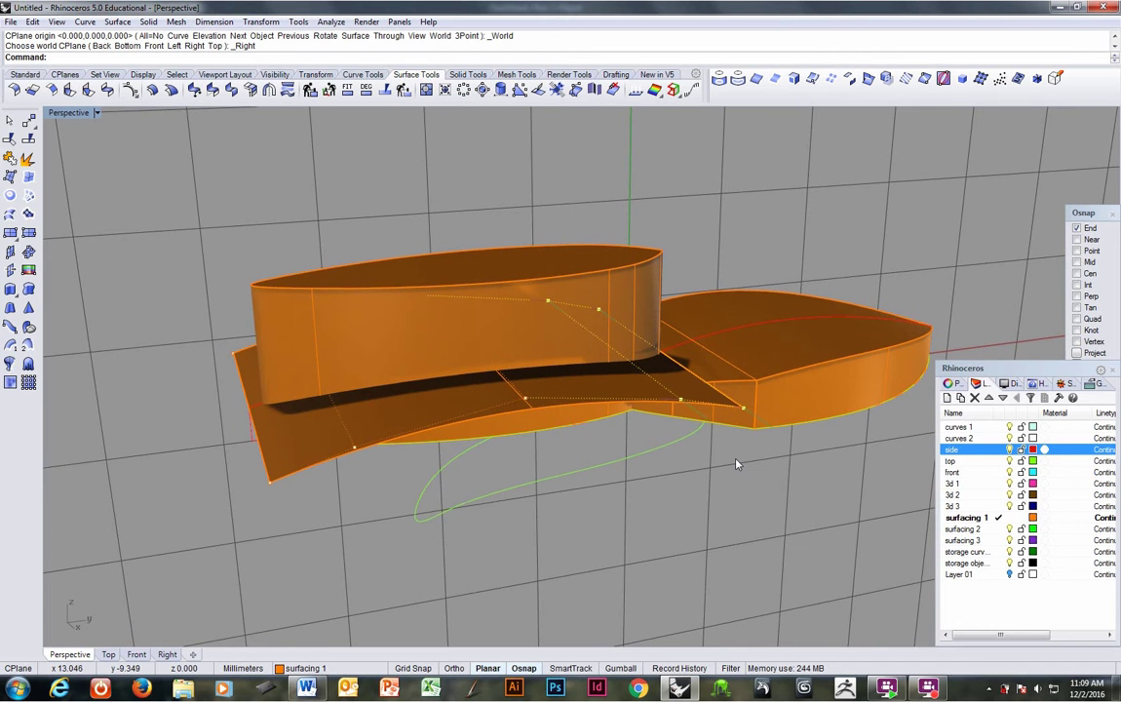
Move the selected control points straight up about 0.9 mm with Ortho on.
text(M)
key(Return)
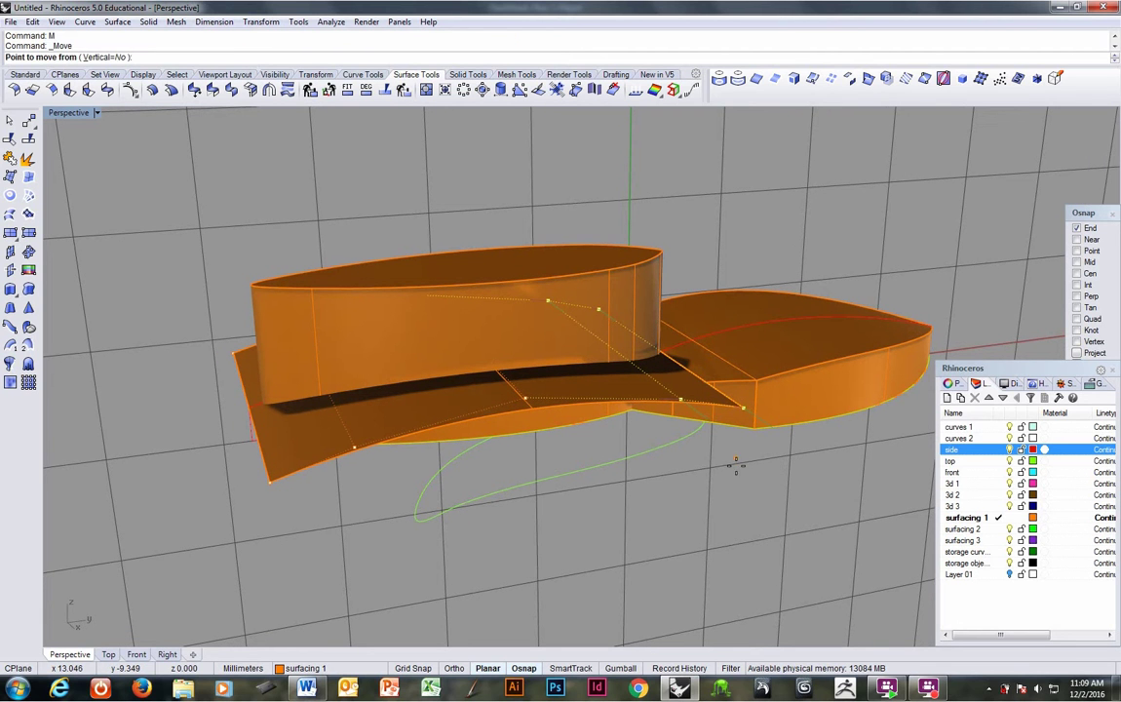
click(747, 508)
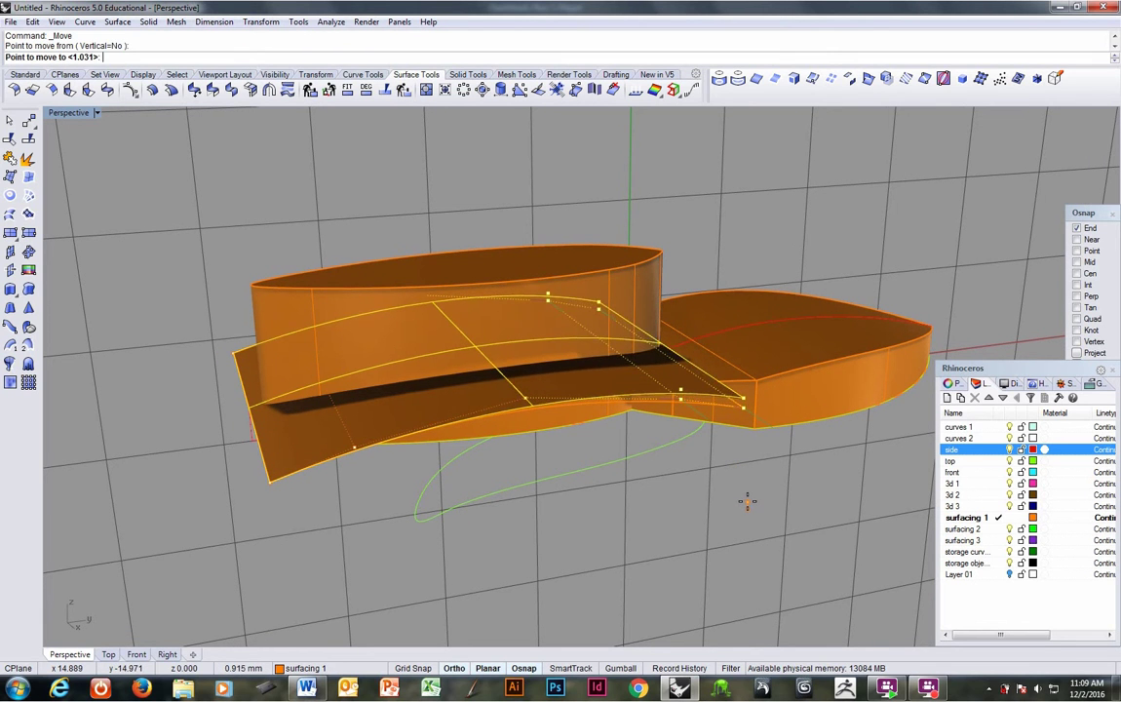
click(748, 507)
right_drag(748, 507, 714, 480)
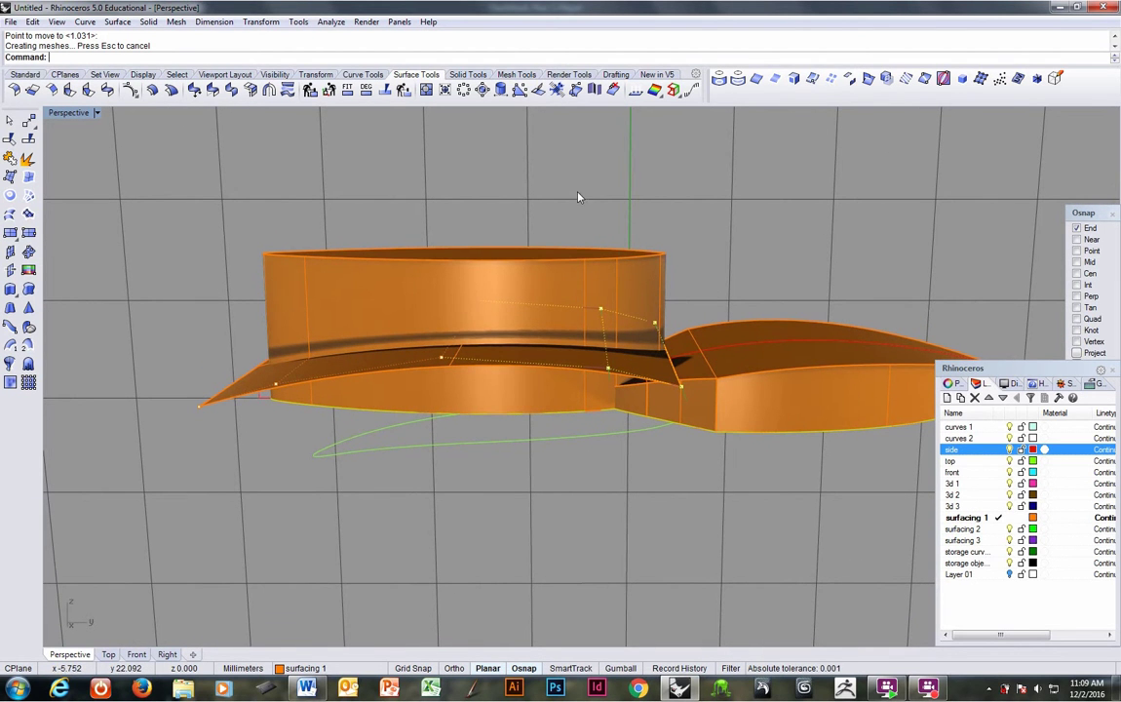
Adjust the height of the cutting surface's leaf end with two further small vertical moves of its control points.
click(622, 425)
right_drag(671, 496, 705, 487)
text(m)
key(Return)
click(737, 506)
click(736, 499)
right_drag(737, 499, 716, 491)
scroll(685, 368, up, 3)
right_drag(654, 320, 663, 314)
text(M)
key(Return)
click(718, 224)
click(720, 230)
right_drag(720, 235, 570, 363)
Reset the construction plane to world Top and inspect how the cutting surface covers the petal tip in a shaded Top view.
click(591, 350)
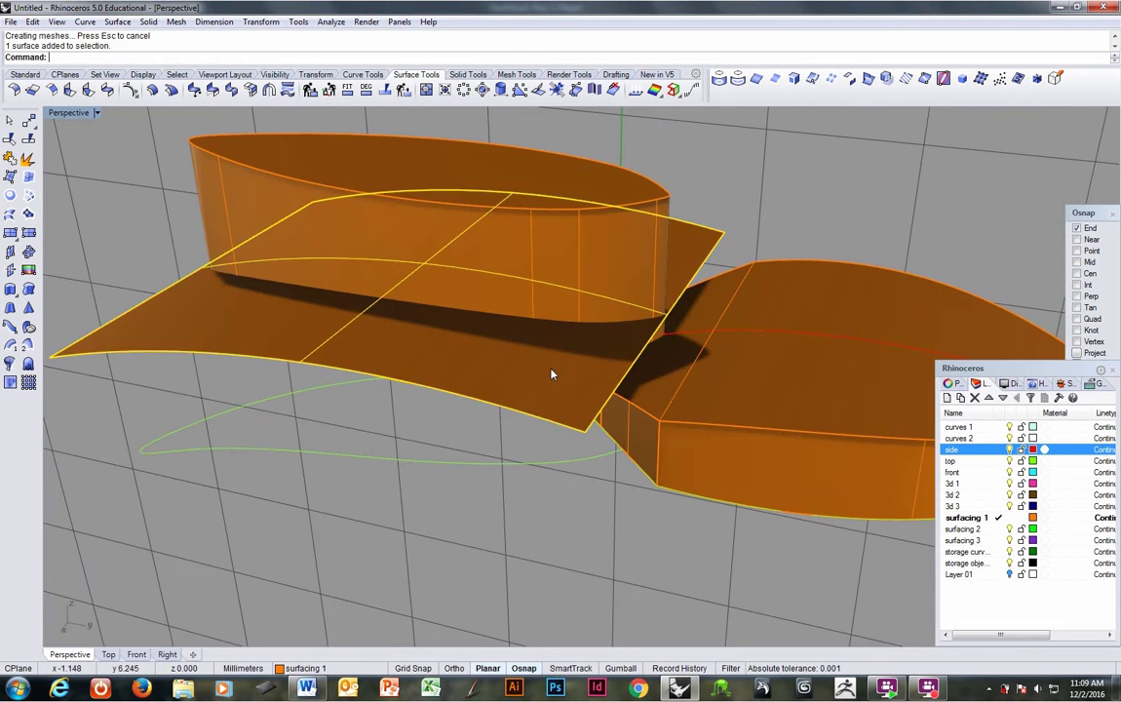
key(Home)
right_drag(625, 323, 633, 356)
right_drag(616, 306, 615, 328)
right_drag(576, 240, 552, 390)
key(F4)
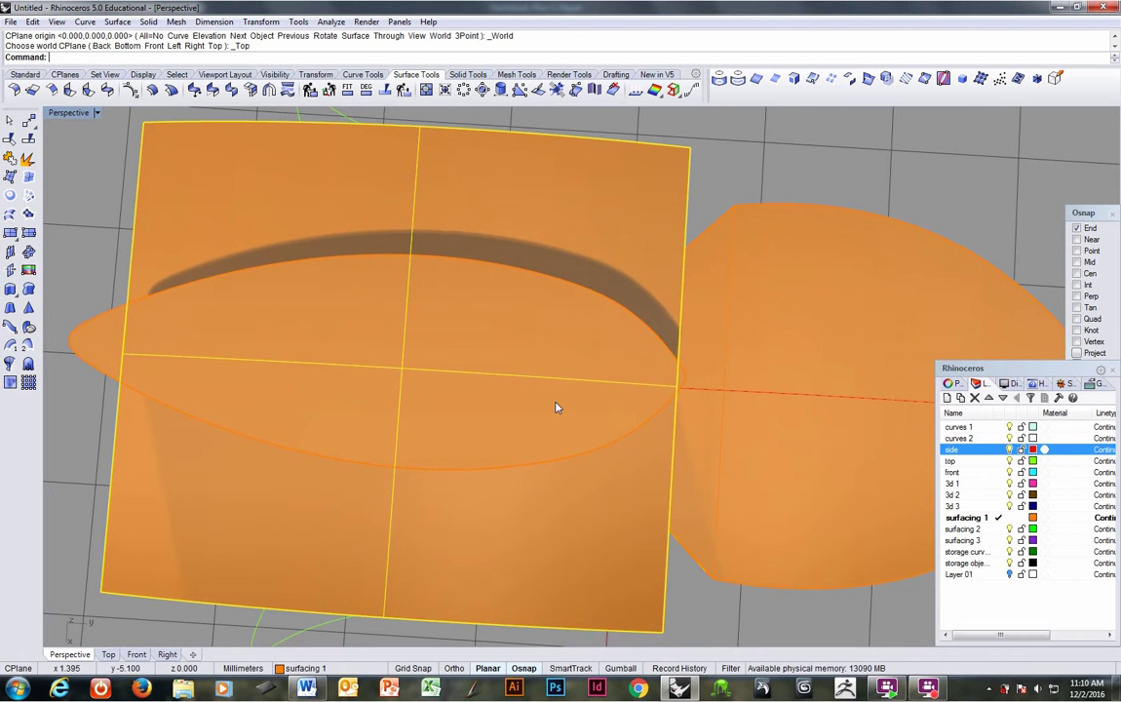
key(ctrl+F1)
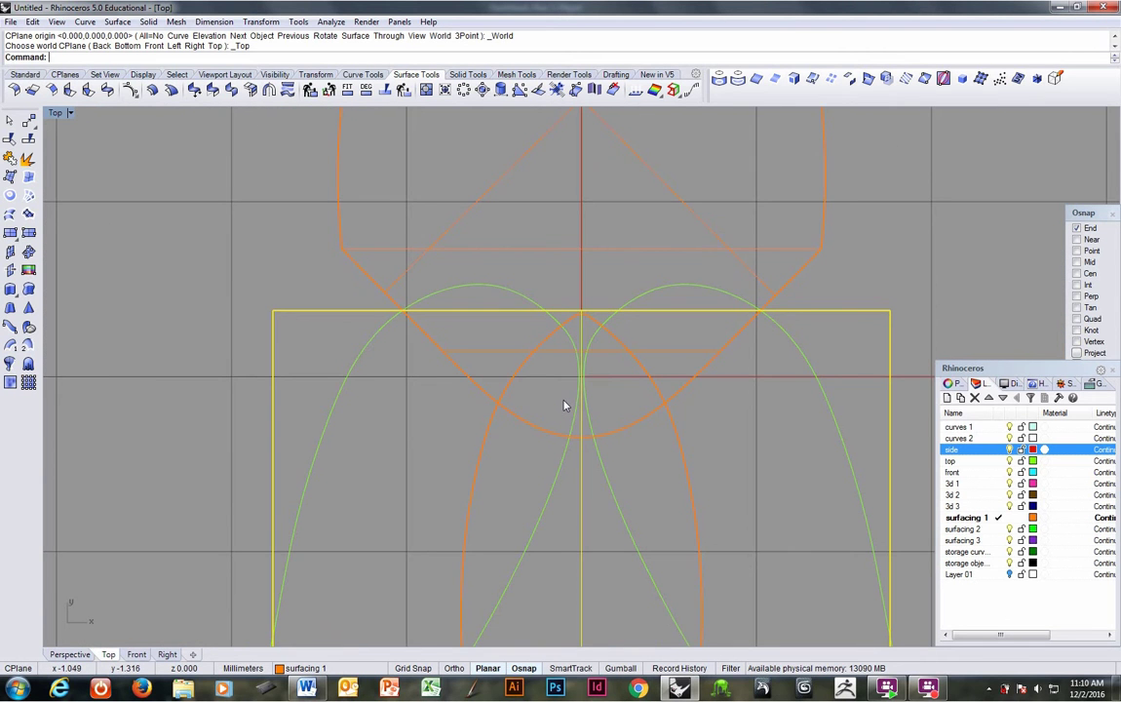
key(ctrl+alt+s)
scroll(565, 406, up, 3)
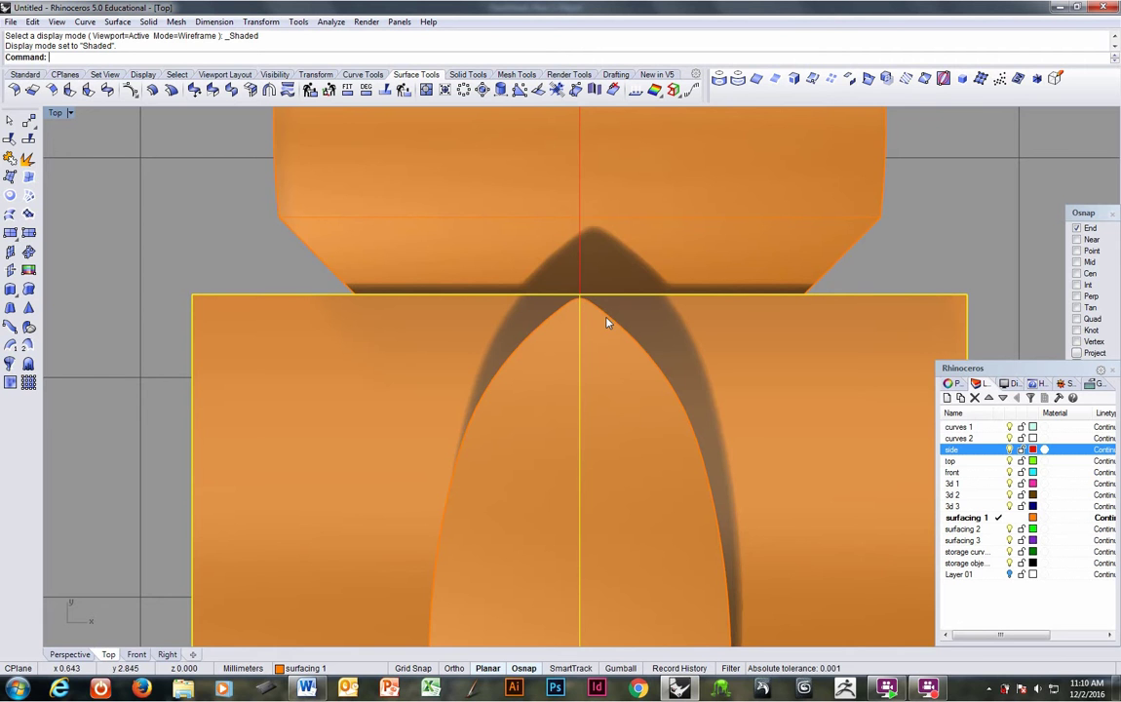
Examine how the cutting surface meets the petal and the leaf in shaded Right and Perspective views with Grid Snap on.
key(ctrl+F2)
key(ctrl+F3)
key(ctrl+alt+s)
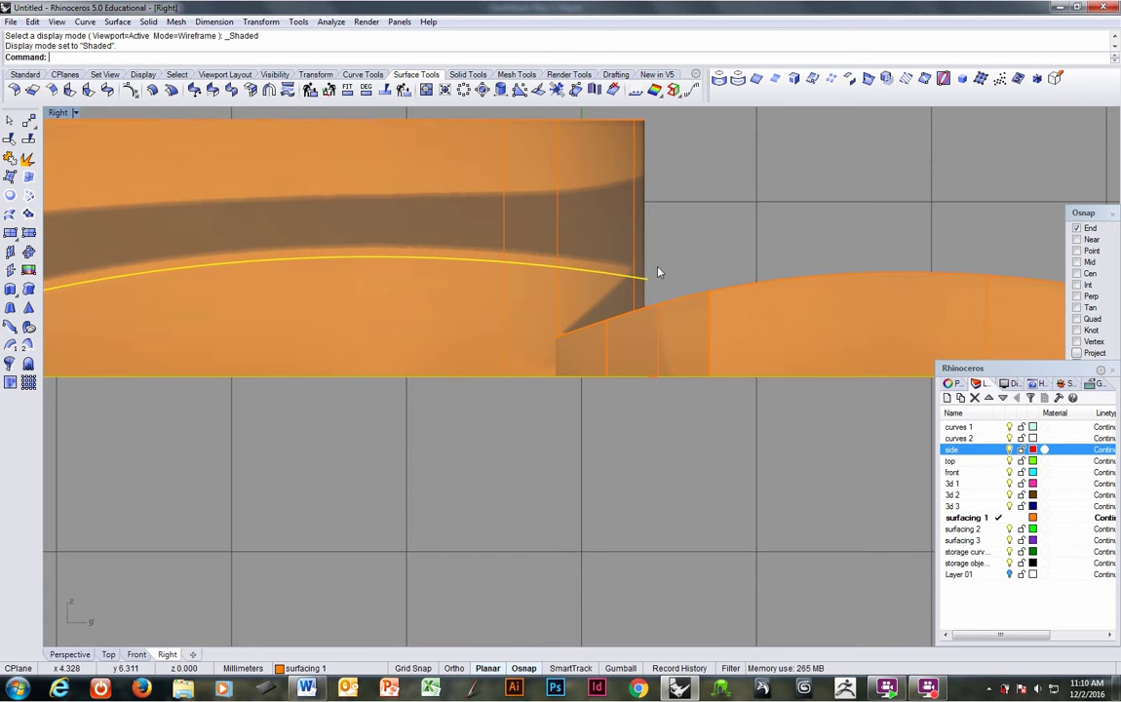
key(F9)
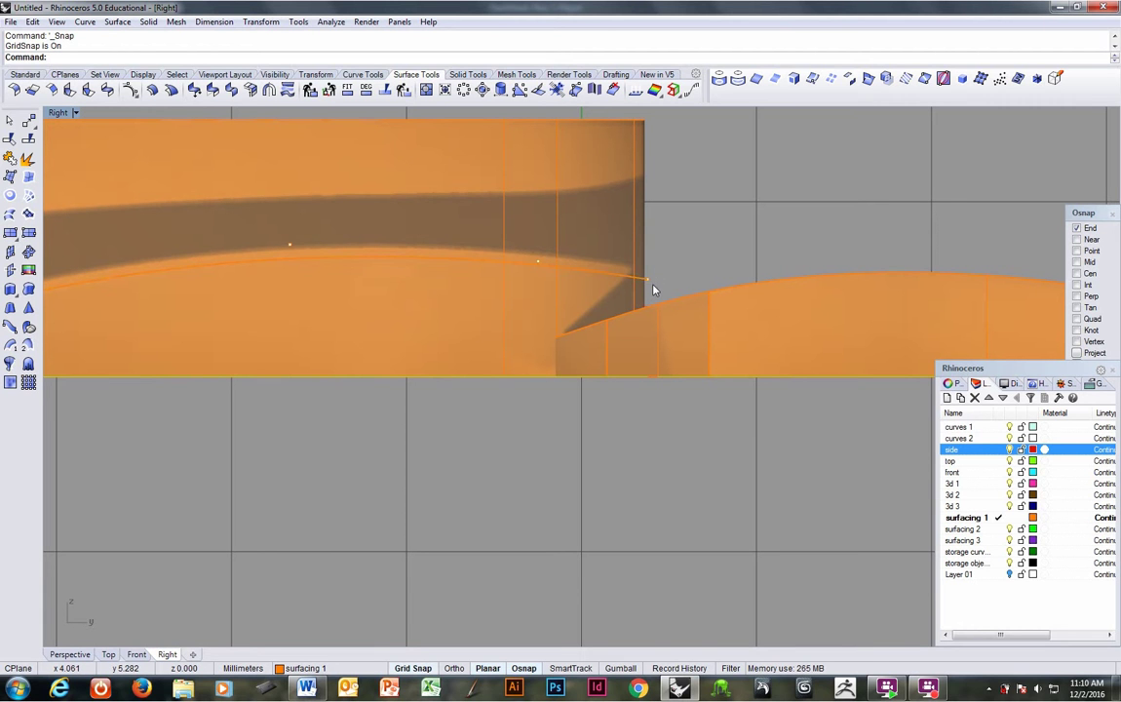
click(630, 249)
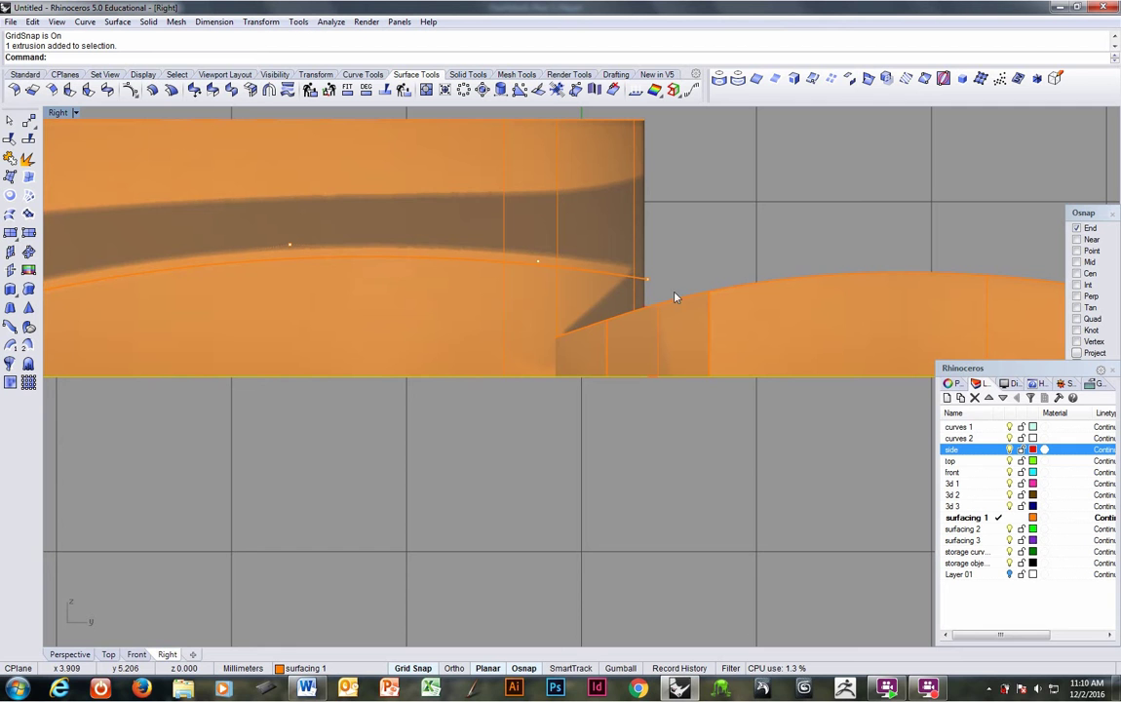
key(ctrl+Tab)
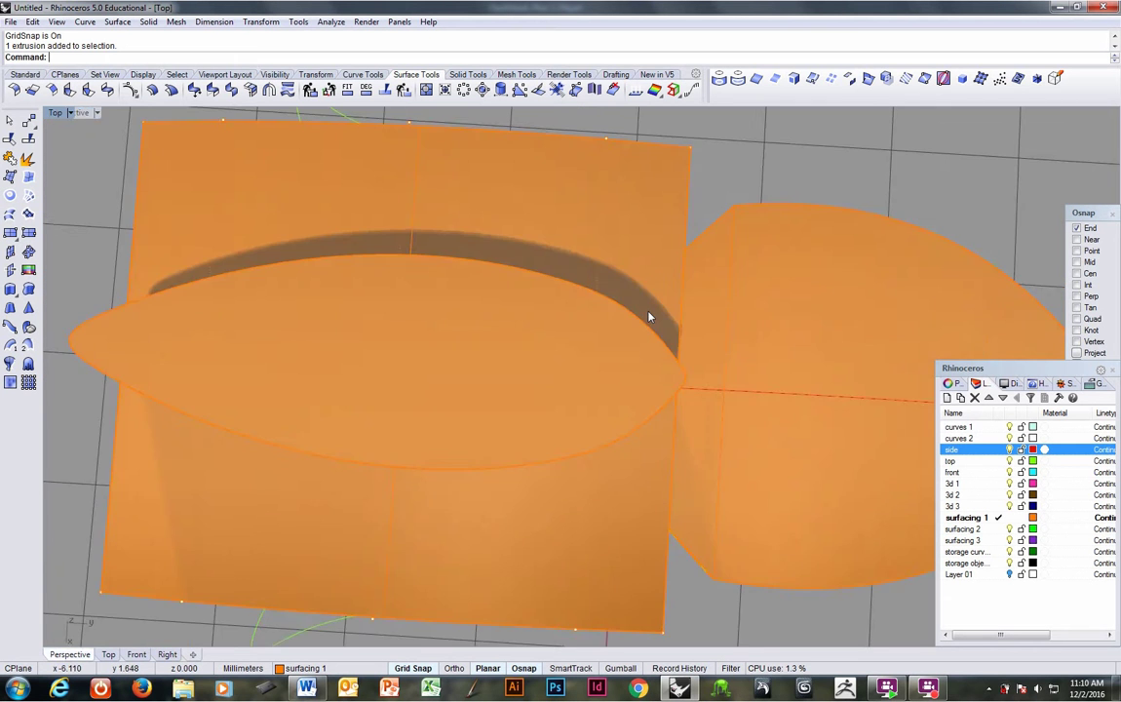
key(ctrl+Tab)
key(ctrl+Tab)
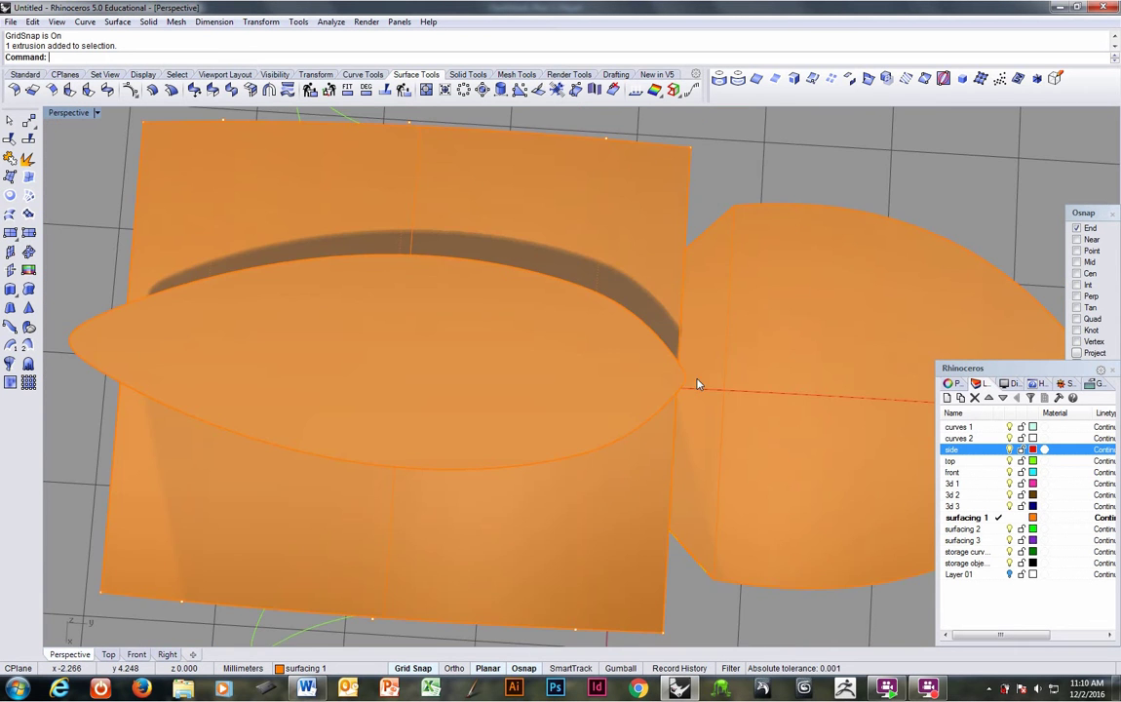
right_drag(703, 390, 738, 326)
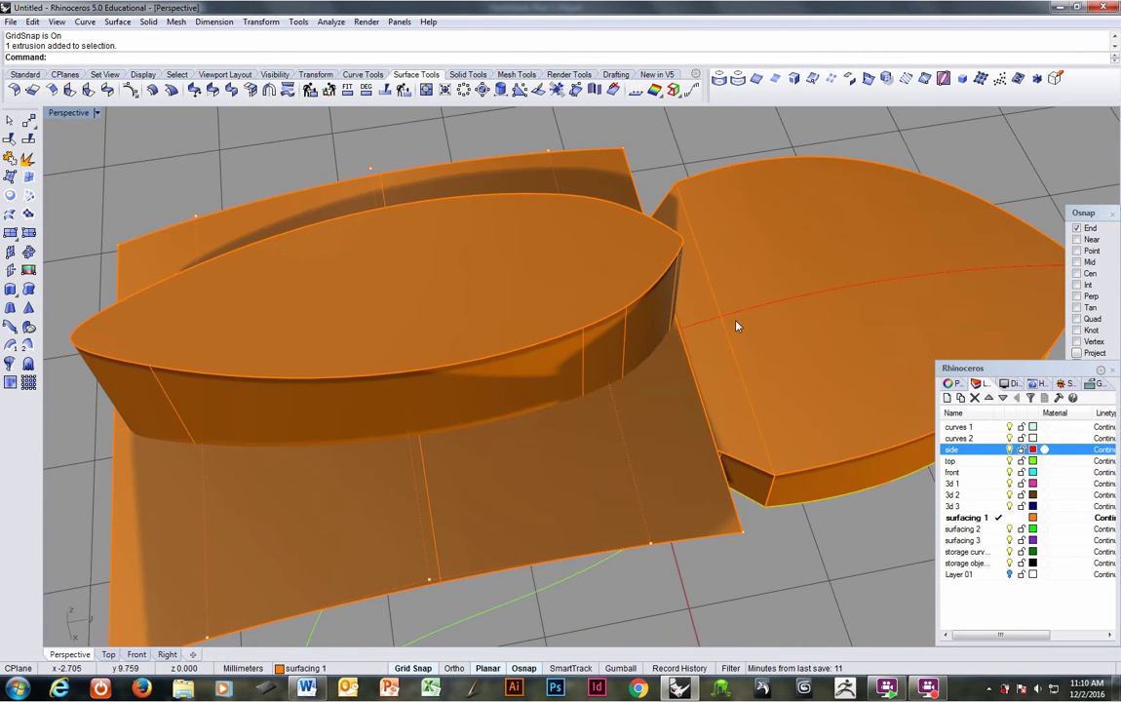
right_drag(737, 327, 554, 388)
Select the petal's cutting surface and display its normal direction.
click(581, 404)
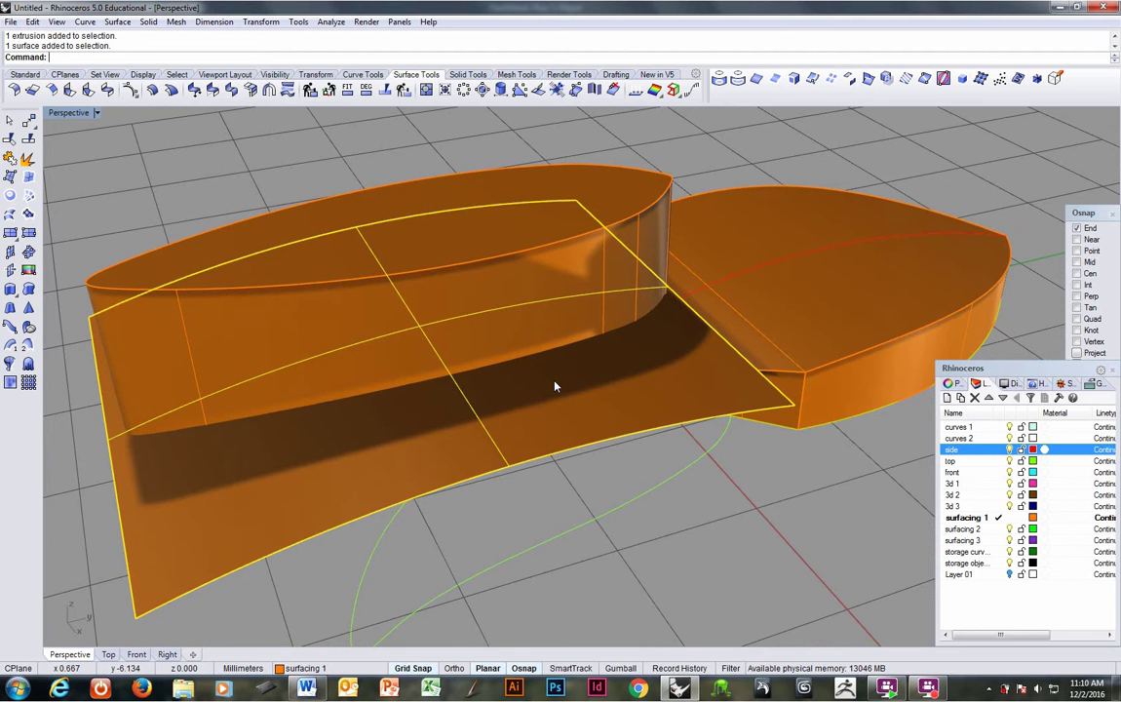
right_drag(554, 387, 544, 368)
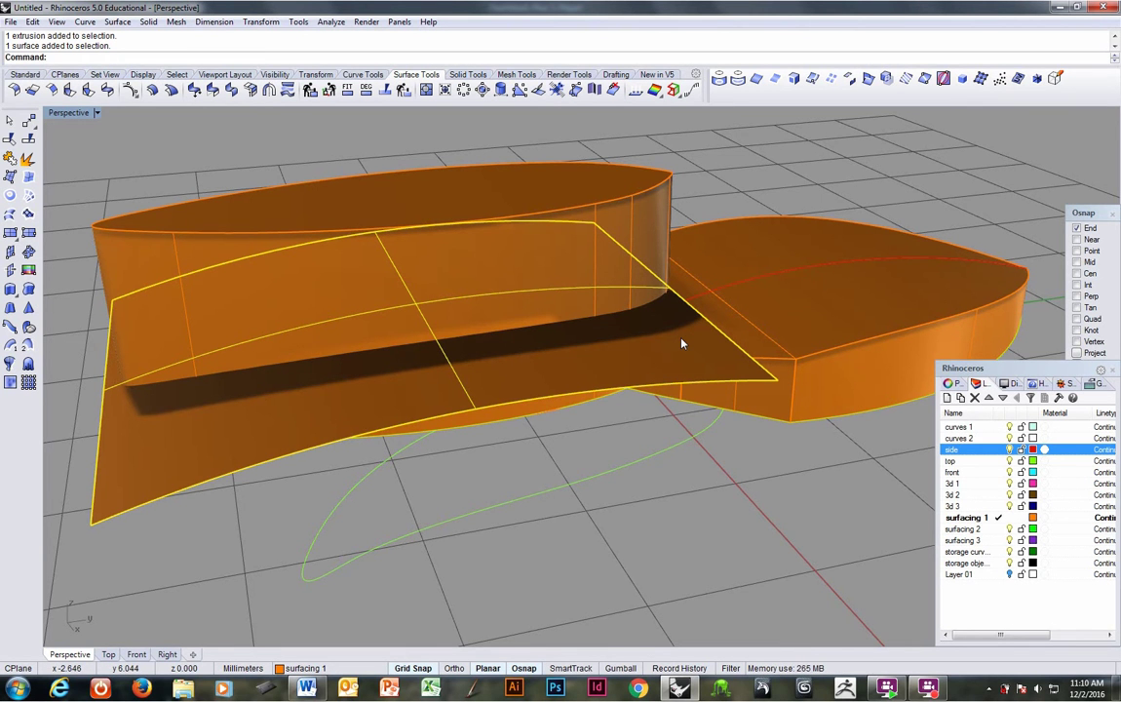
right_drag(651, 295, 650, 299)
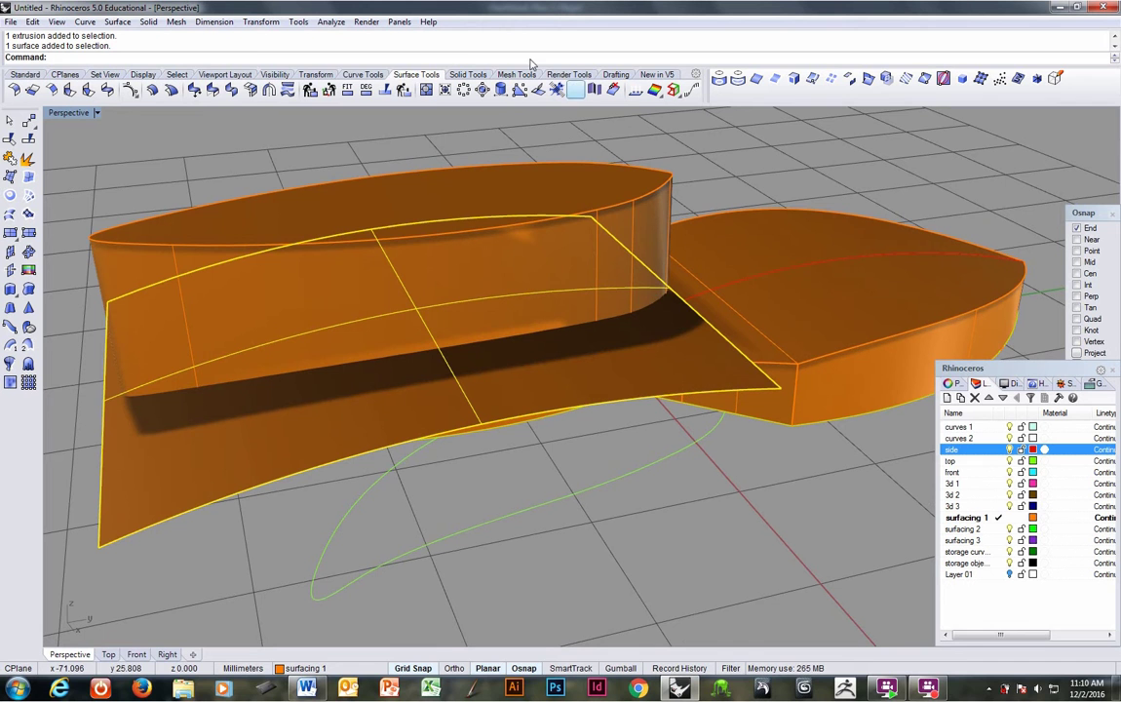
click(332, 21)
click(340, 246)
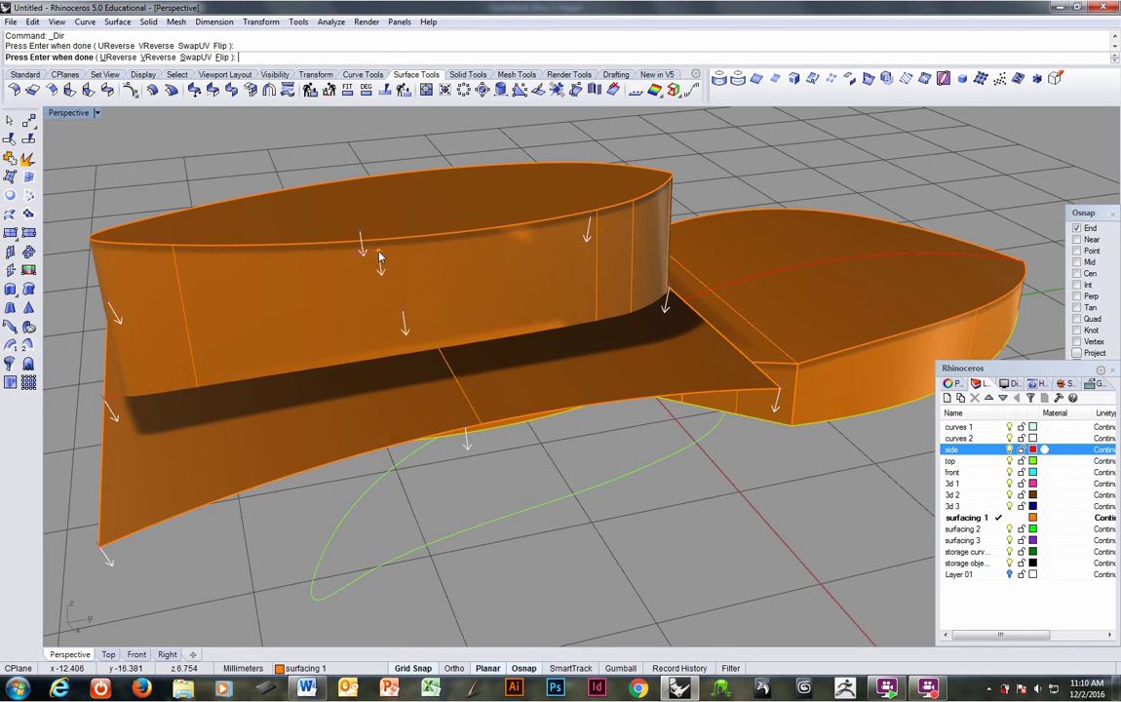
Trim the top of the centre petal's solid by Boolean Difference with the arched cutting surface.
click(508, 223)
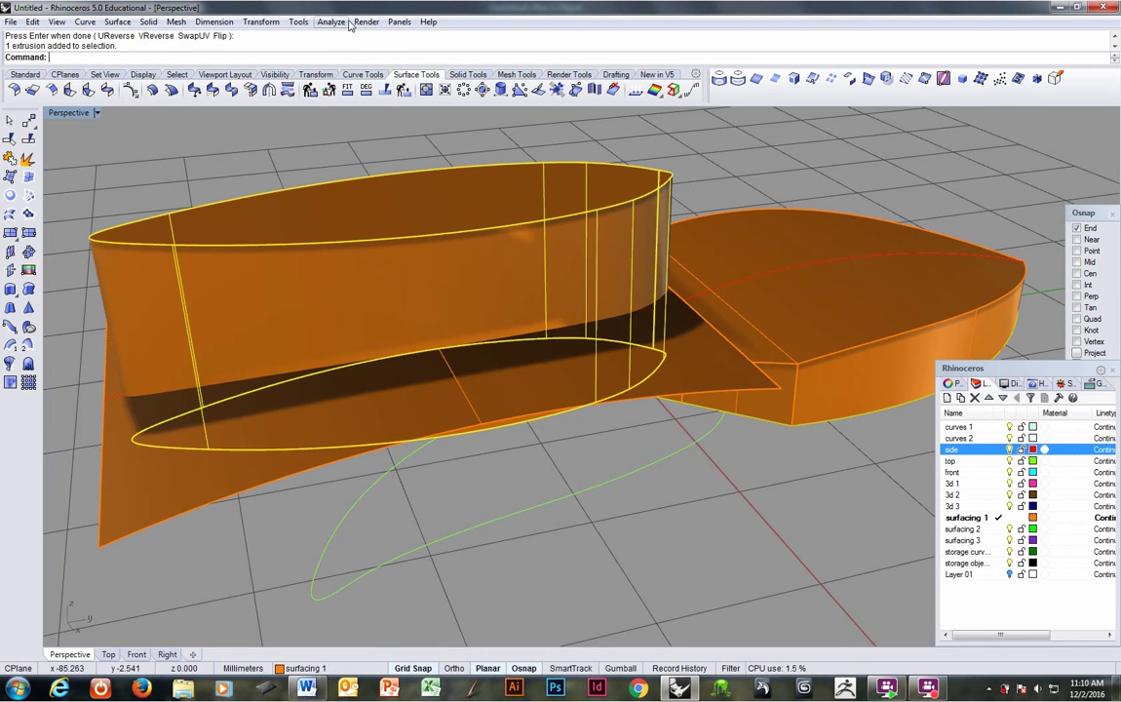
click(148, 22)
click(210, 389)
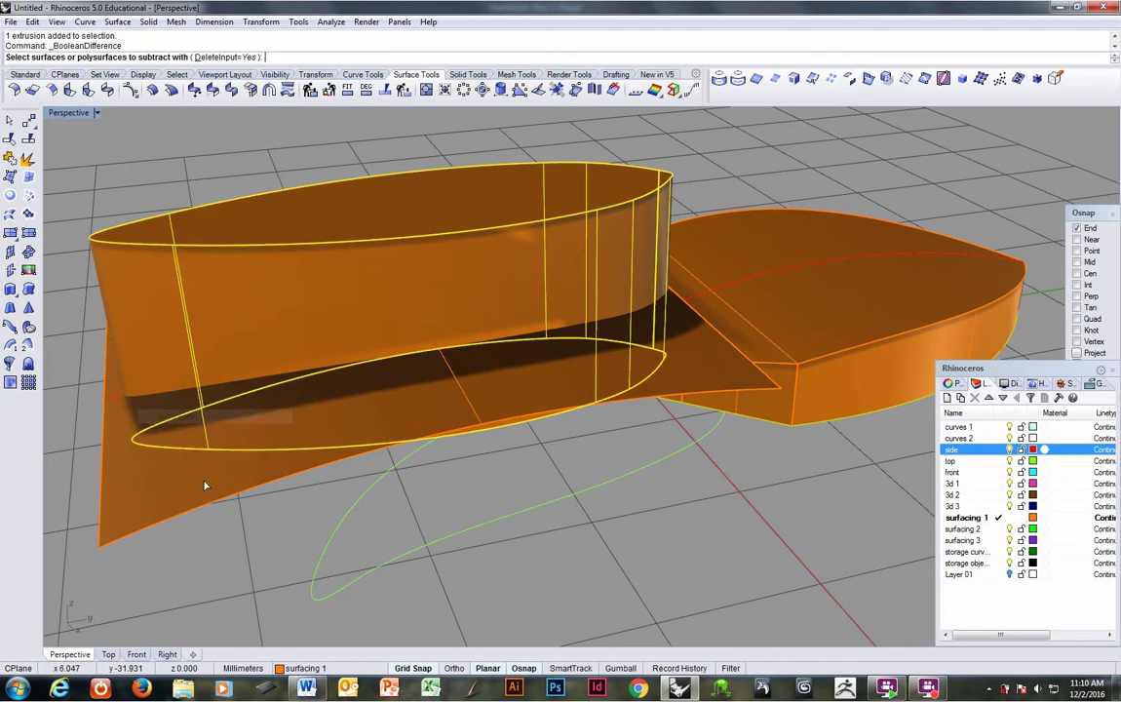
key(Return)
right_drag(205, 485, 541, 261)
Extrude the curved side petal's top outline straight up as a one-sided solid about 5.25 mm high.
click(526, 457)
right_click(421, 59)
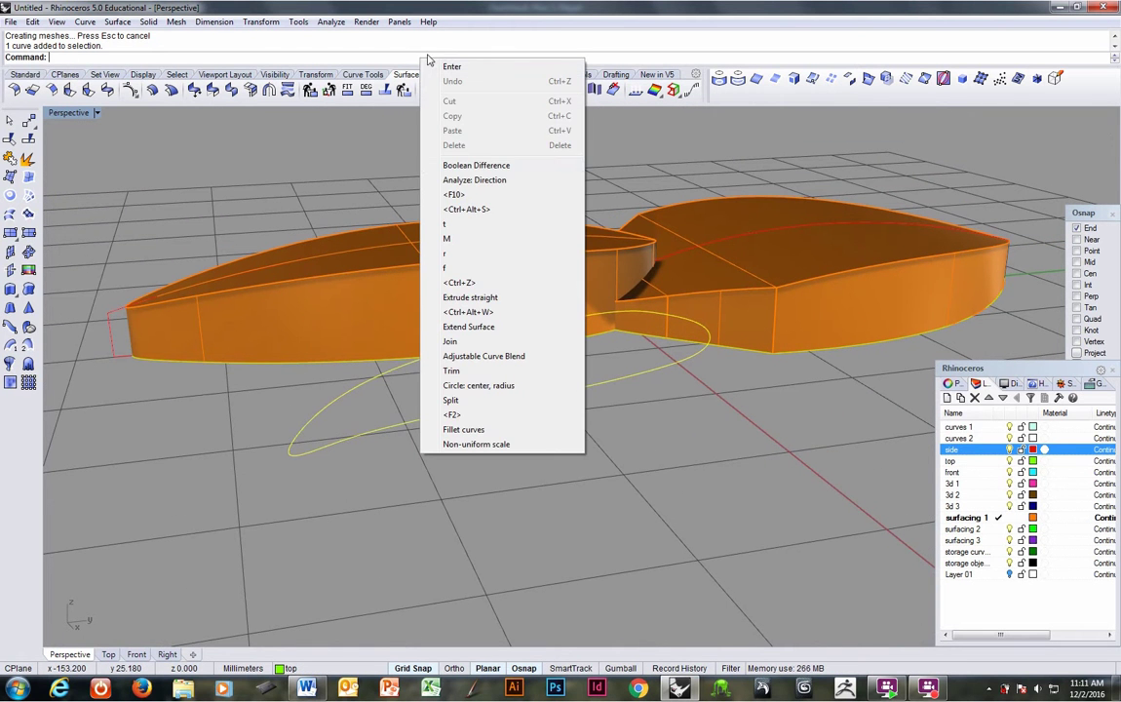
click(470, 296)
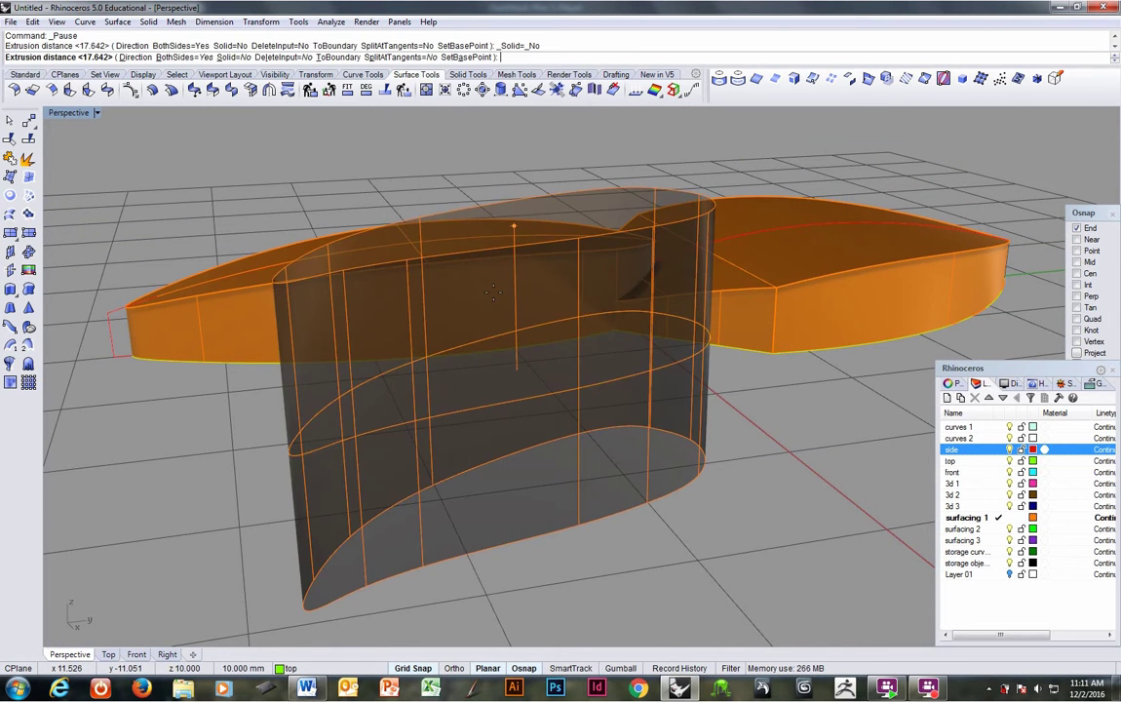
text(s)
key(Return)
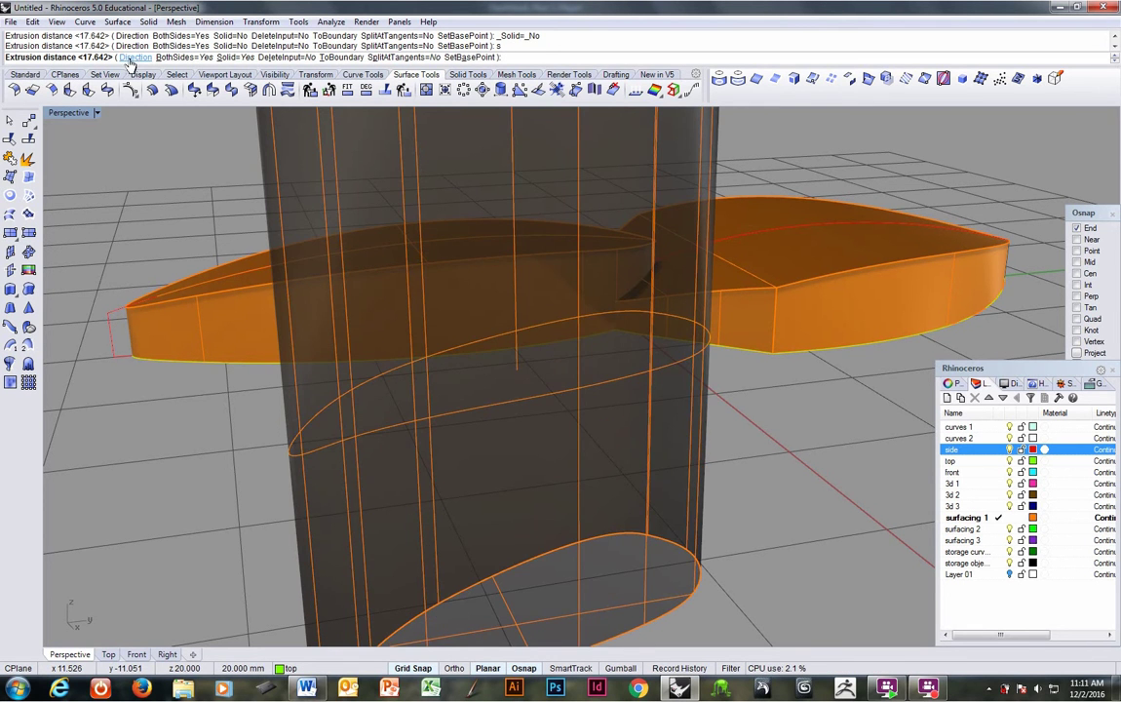
click(174, 56)
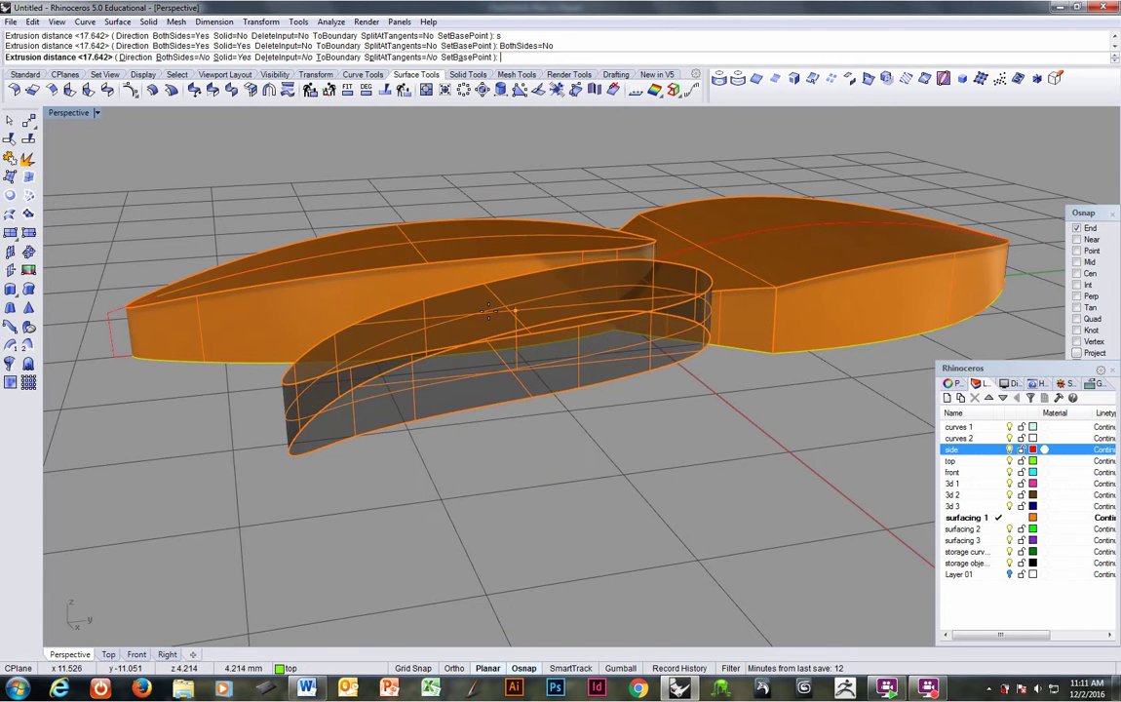
right_drag(493, 296, 402, 299)
scroll(440, 253, up, 3)
click(437, 257)
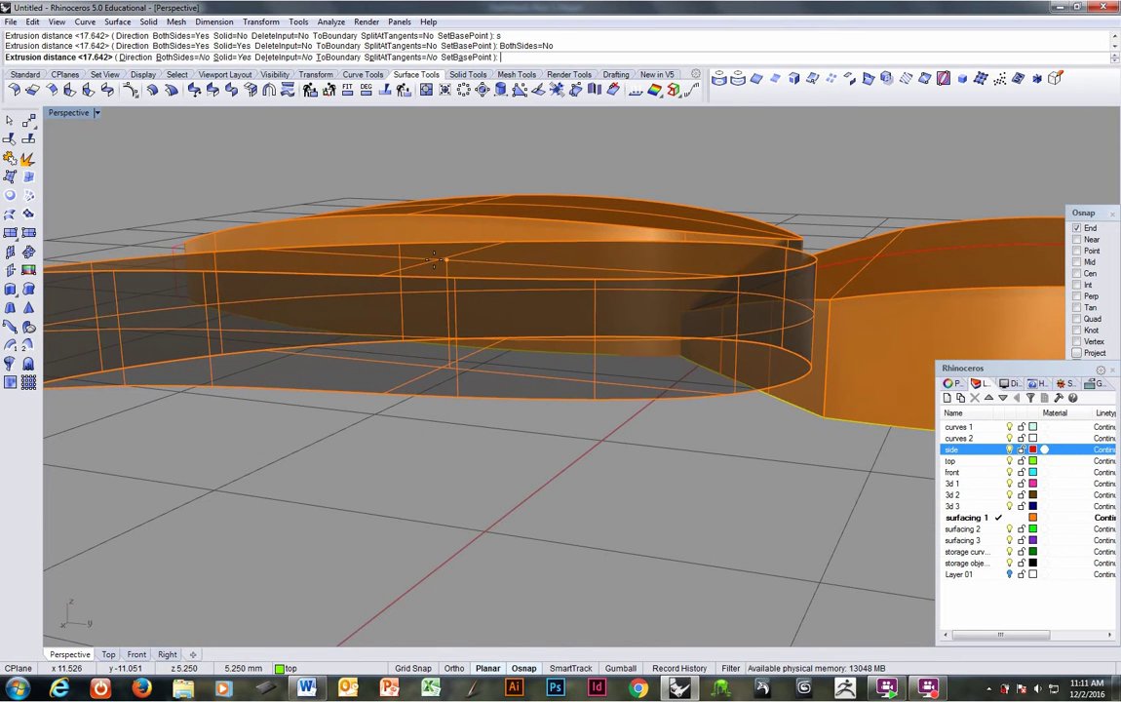
Select the arched side curve for the curved petal in wireframe display and make layer 3d 1 current.
right_drag(482, 312, 803, 488)
click(821, 393)
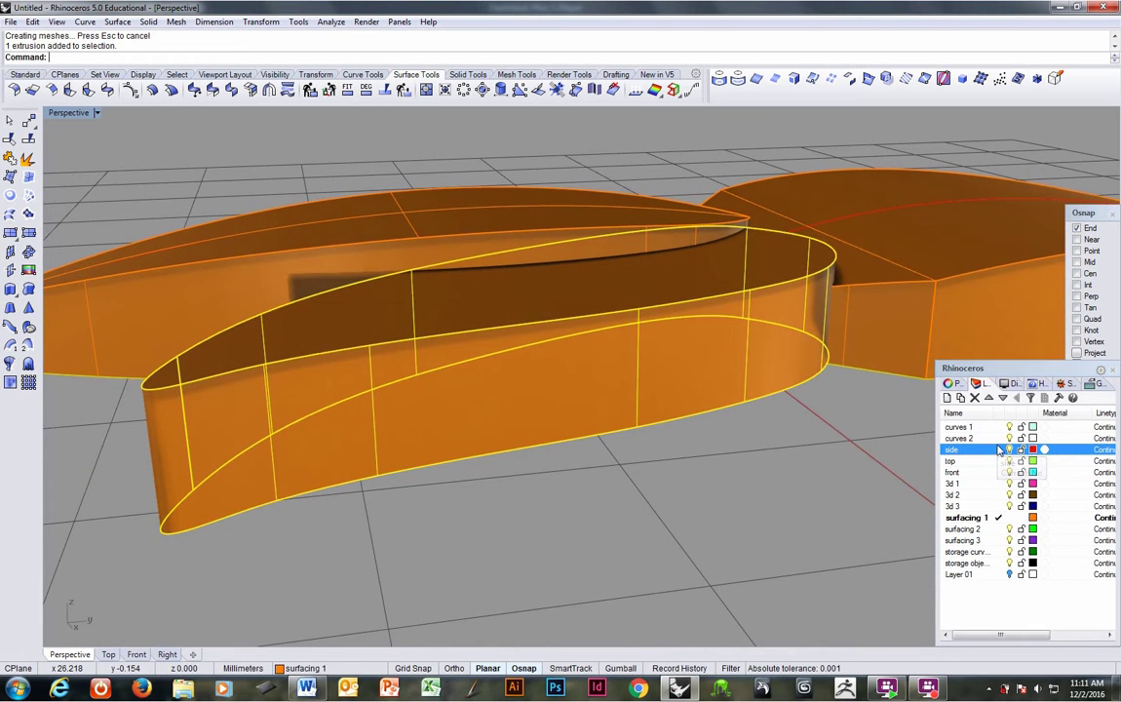
key(ctrl+alt+w)
right_drag(867, 410, 549, 362)
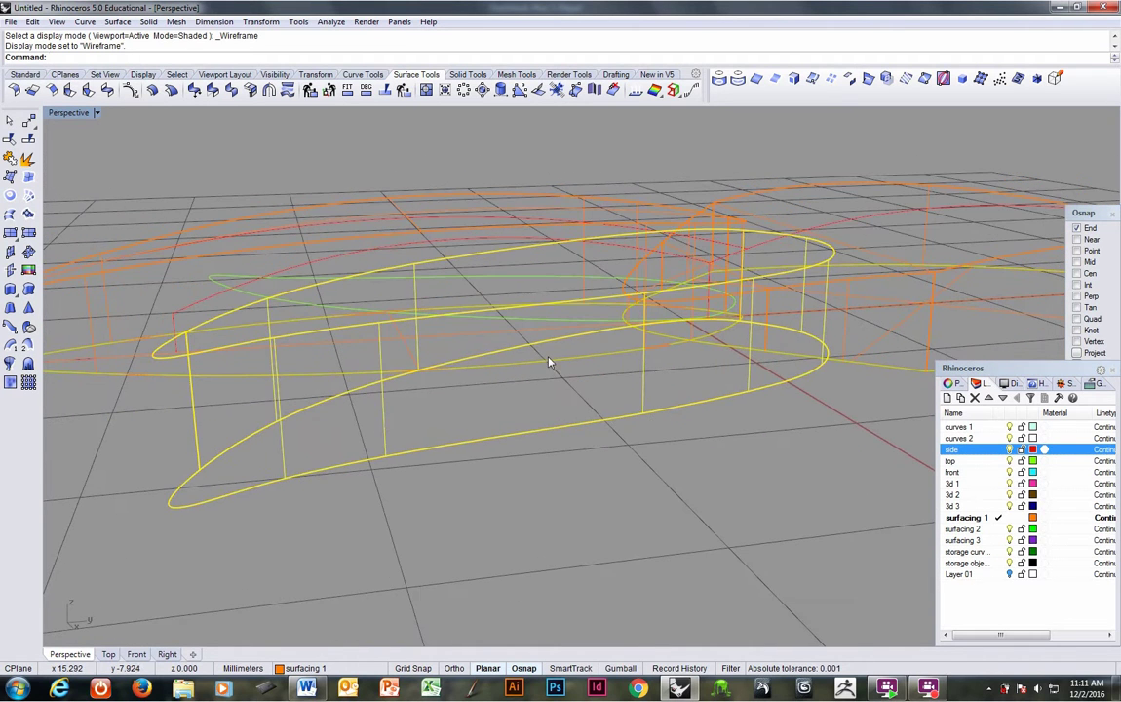
click(384, 244)
right_drag(406, 245, 570, 361)
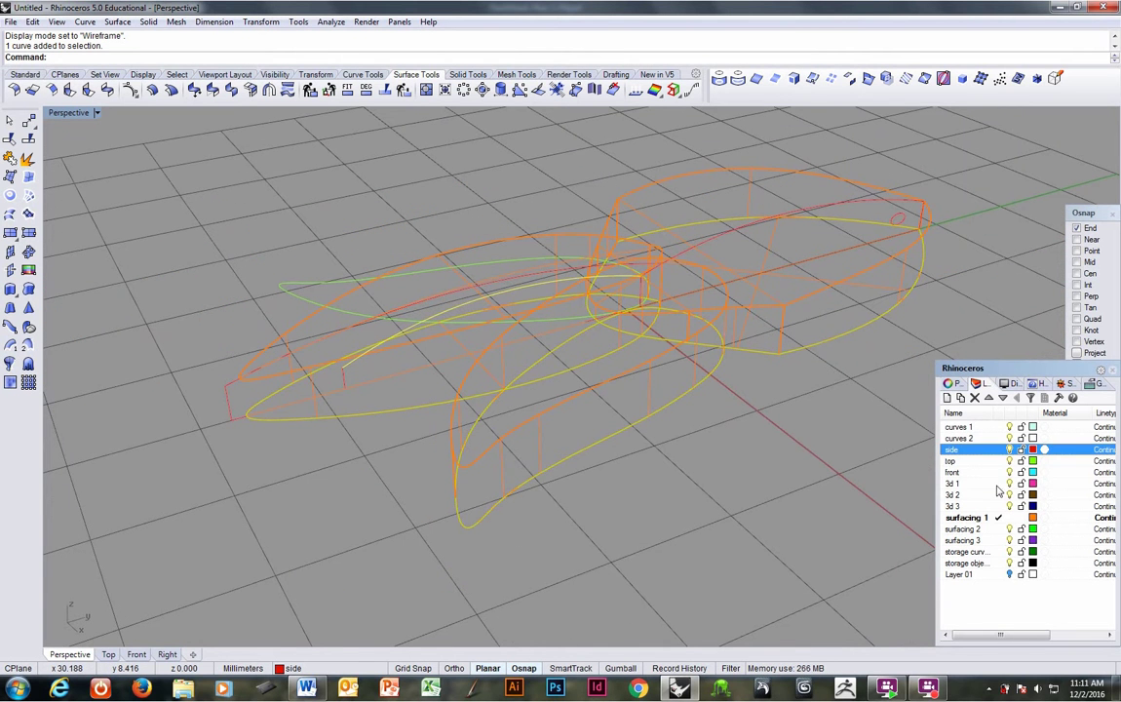
click(999, 485)
click(999, 484)
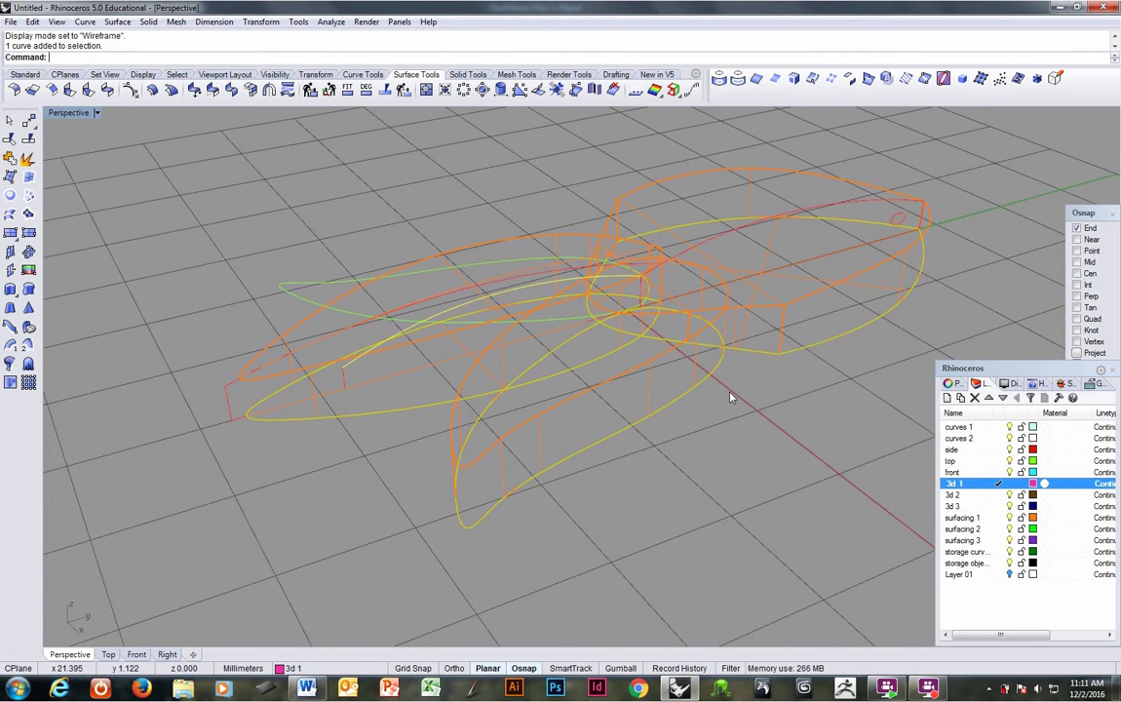
Set the construction plane to world Right and extrude the arched curve about 26 mm to both sides as an open surface.
click(451, 83)
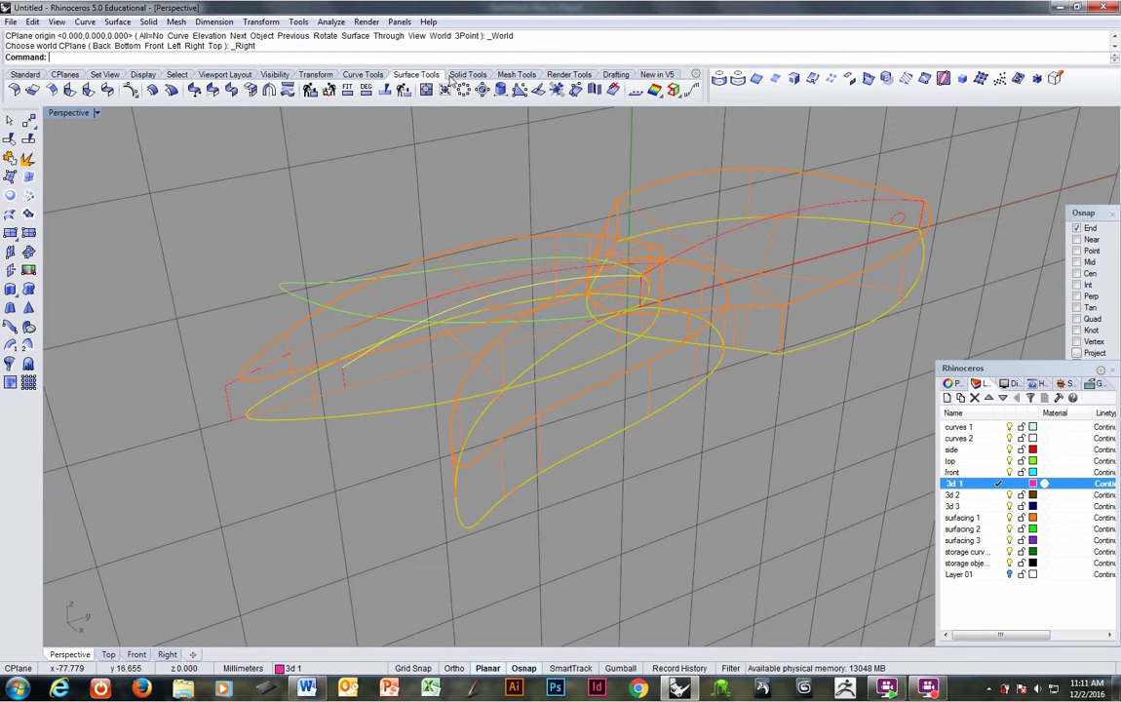
click(9, 251)
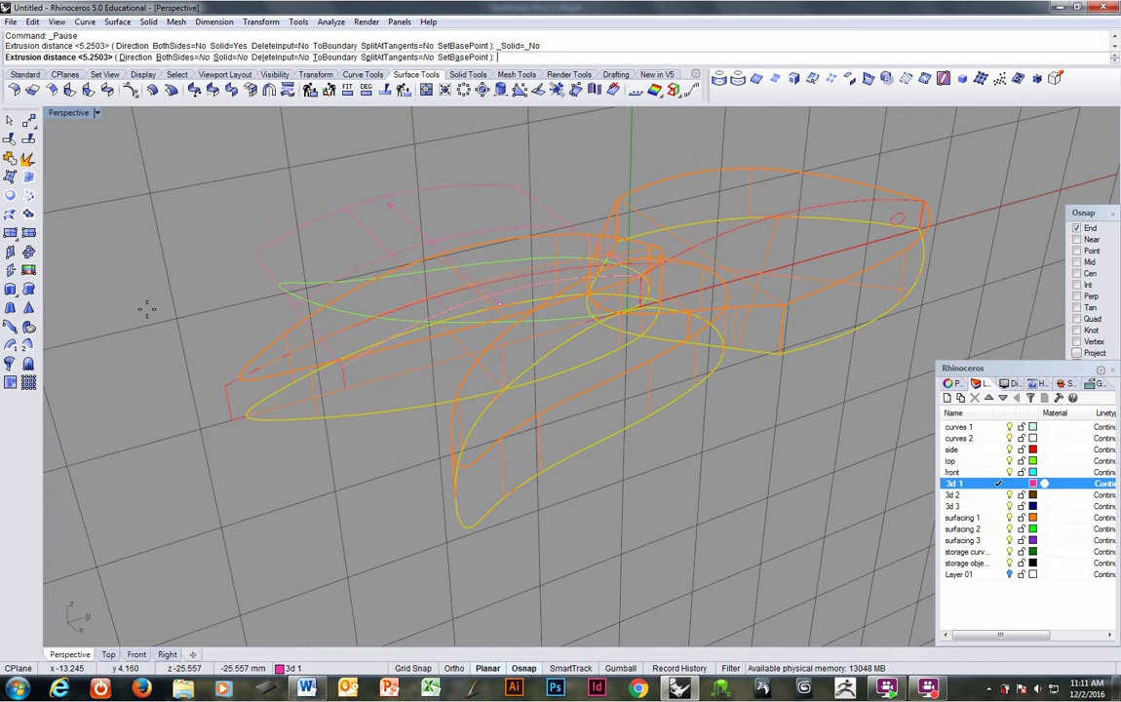
text(b)
key(Return)
click(688, 427)
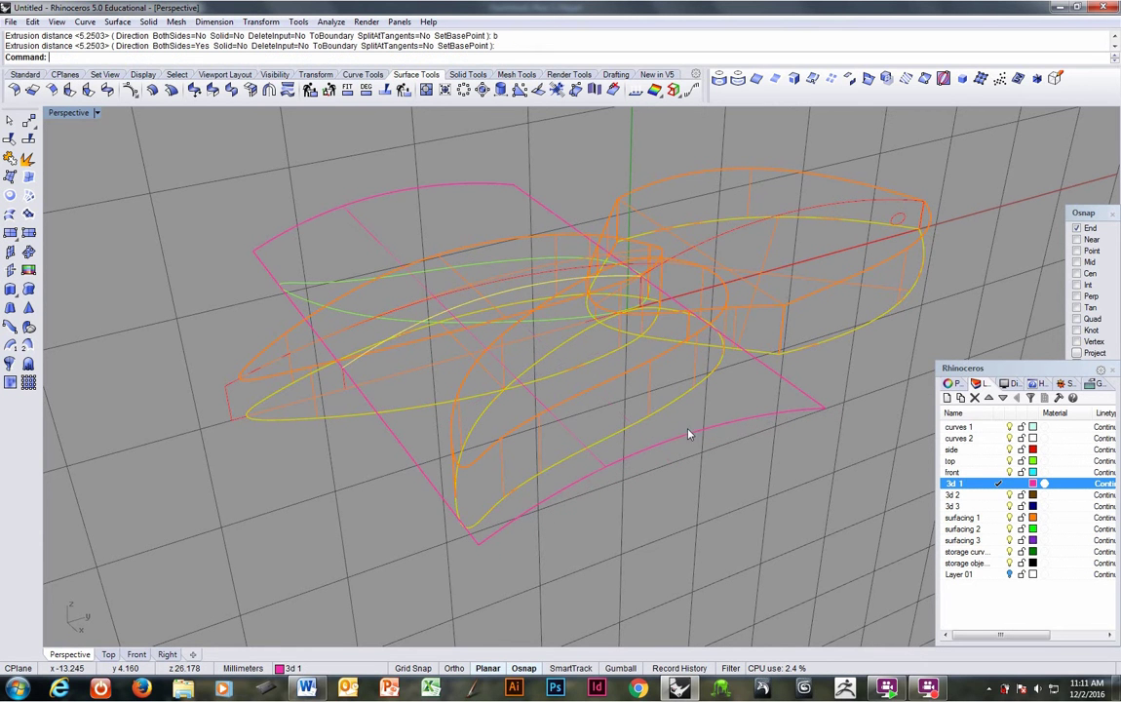
Return to shaded display and change the curved petal solid to the top layer.
key(ctrl+alt+s)
mouse_move(697, 459)
right_down()
mouse_move(681, 488)
mouse_move(691, 479)
mouse_move(639, 401)
mouse_move(608, 389)
mouse_move(642, 358)
mouse_move(683, 361)
mouse_move(703, 385)
right_up()
click(656, 325)
click(703, 387)
click(699, 392)
right_click(697, 392)
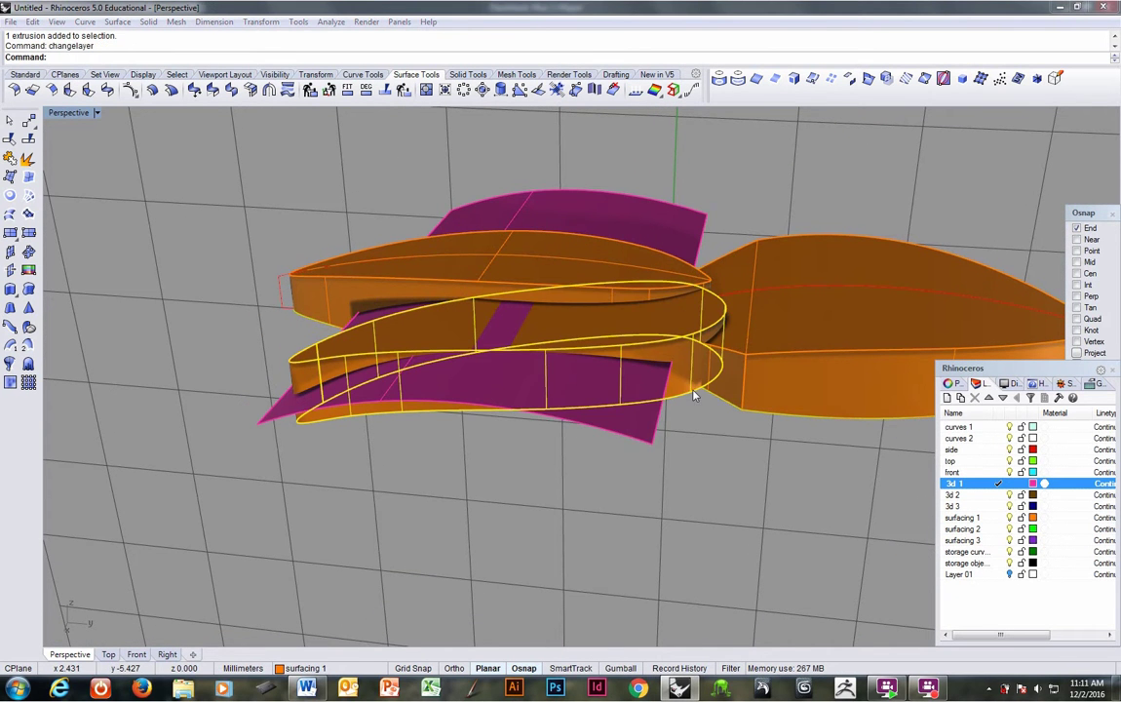
click(616, 344)
click(646, 419)
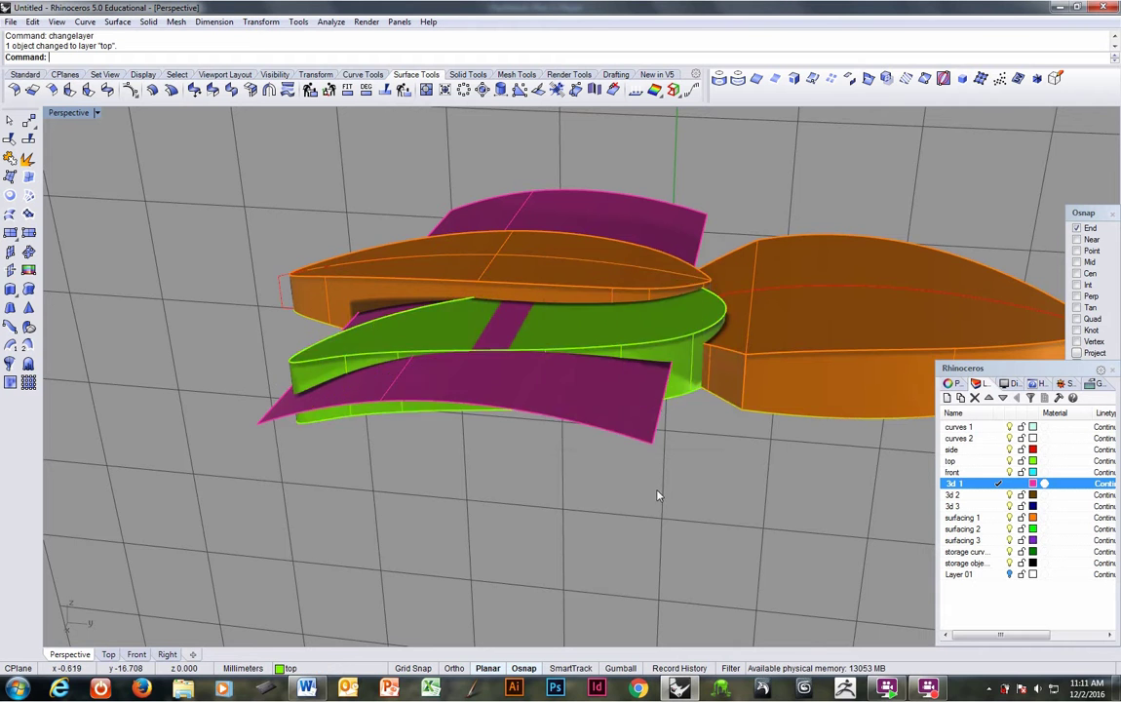
Extend the leaf-side edge of the new cutting surface by a factor of 10 and check how it covers the curved petal.
right_drag(591, 441, 671, 393)
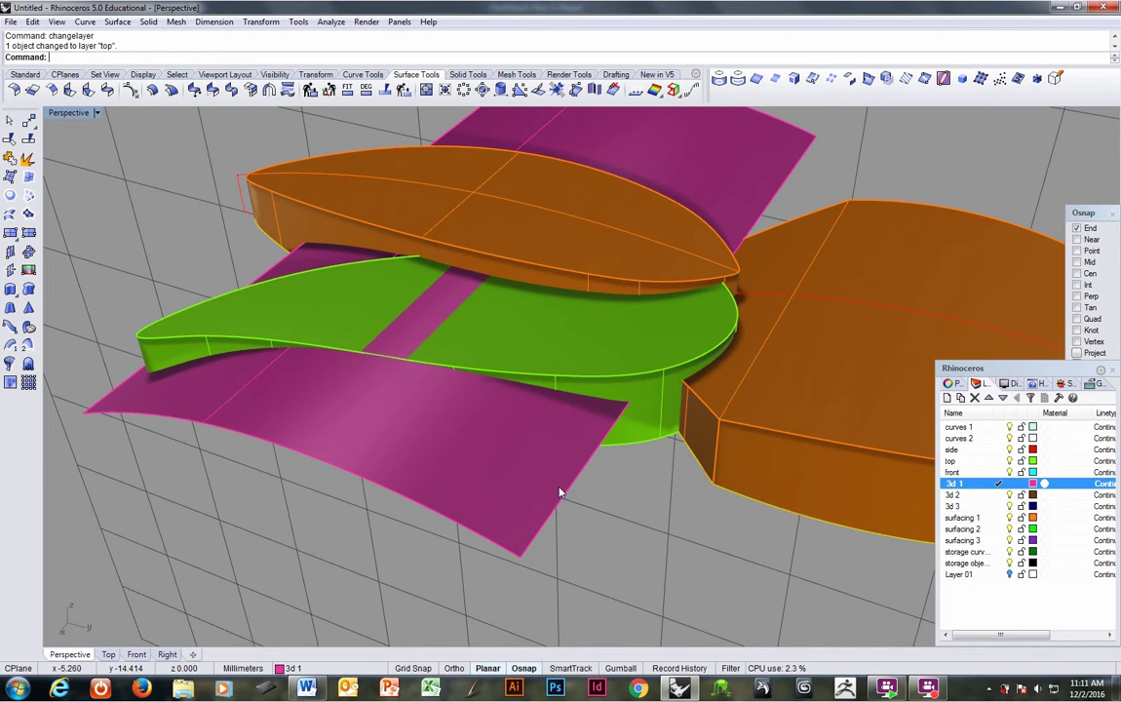
right_drag(583, 495, 738, 446)
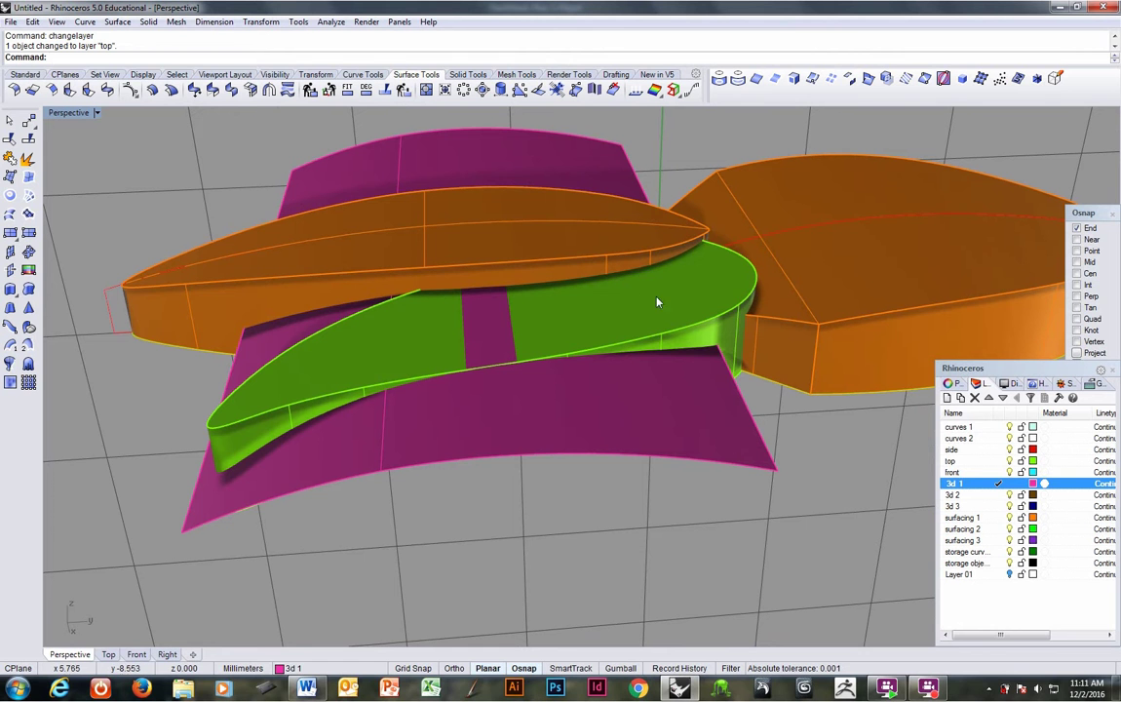
click(148, 21)
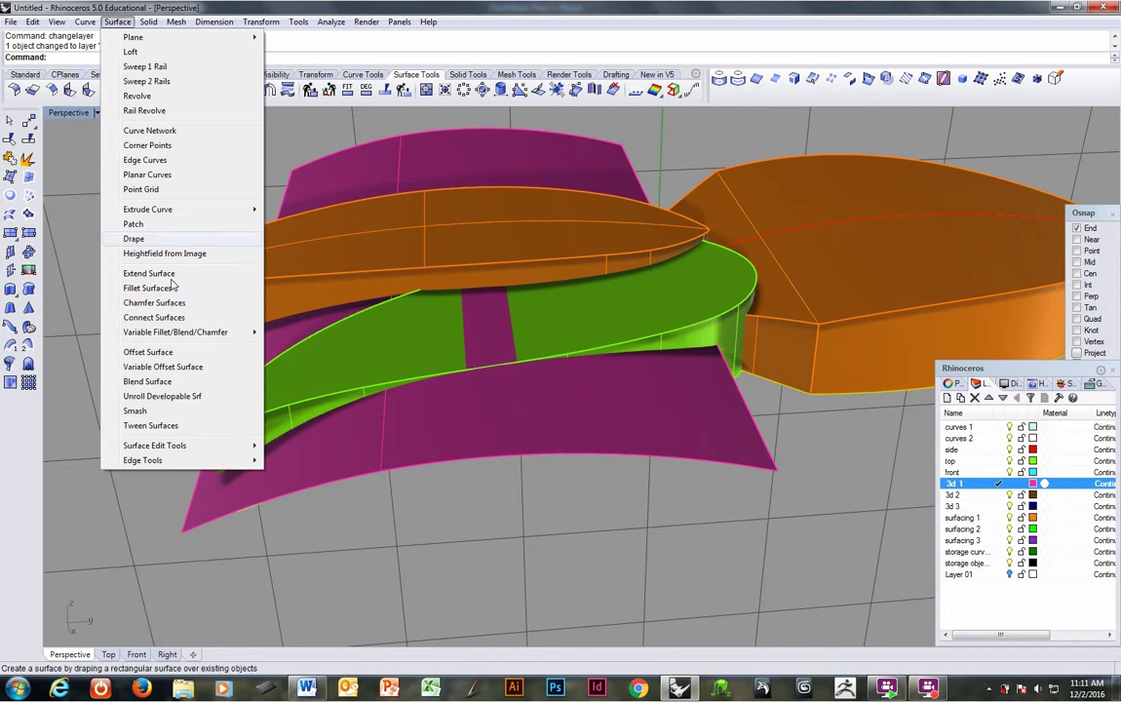
click(149, 273)
click(758, 454)
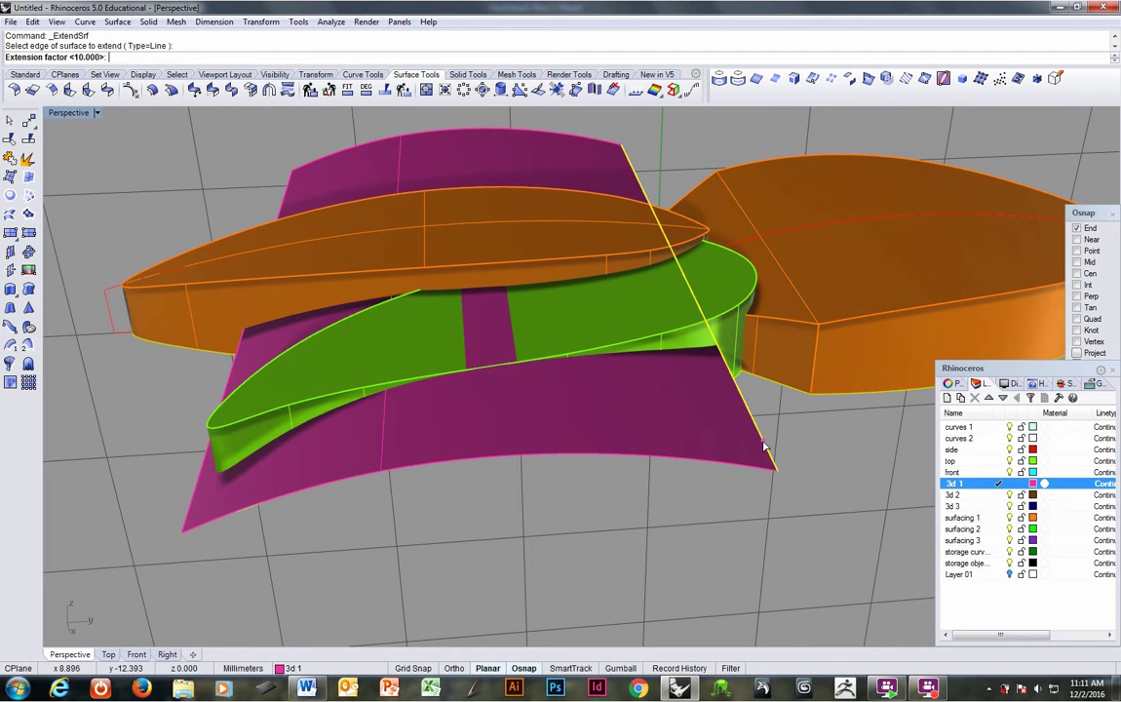
key(Return)
right_drag(751, 451, 725, 408)
click(731, 429)
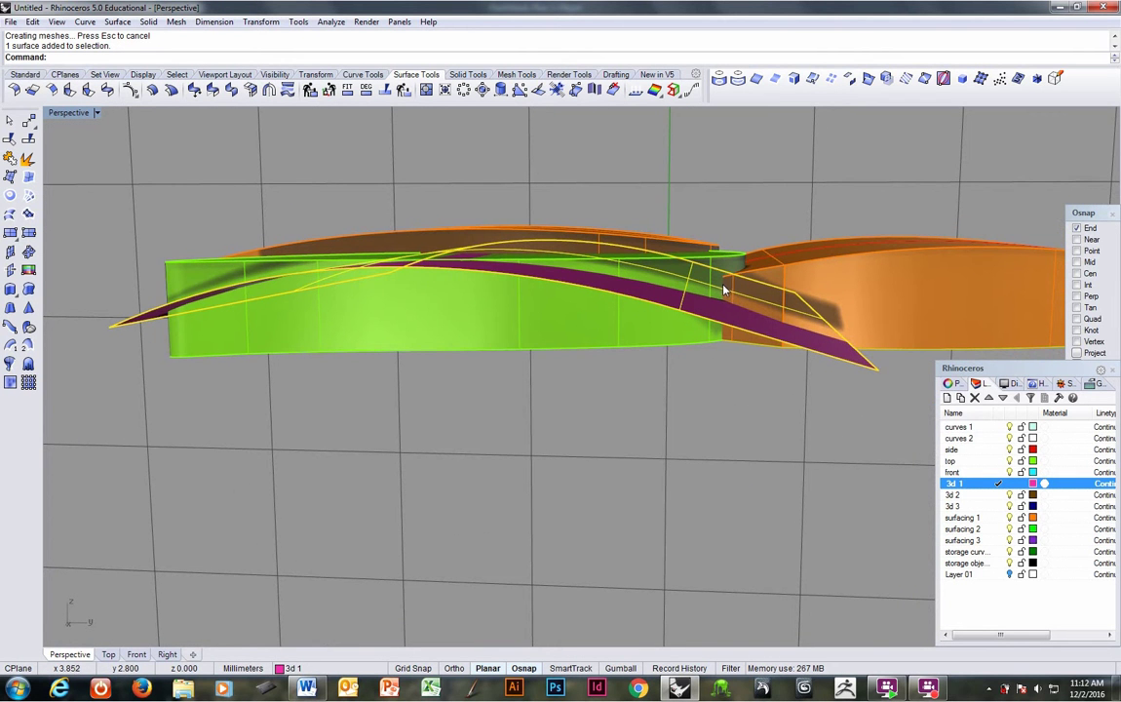
right_drag(725, 289, 750, 341)
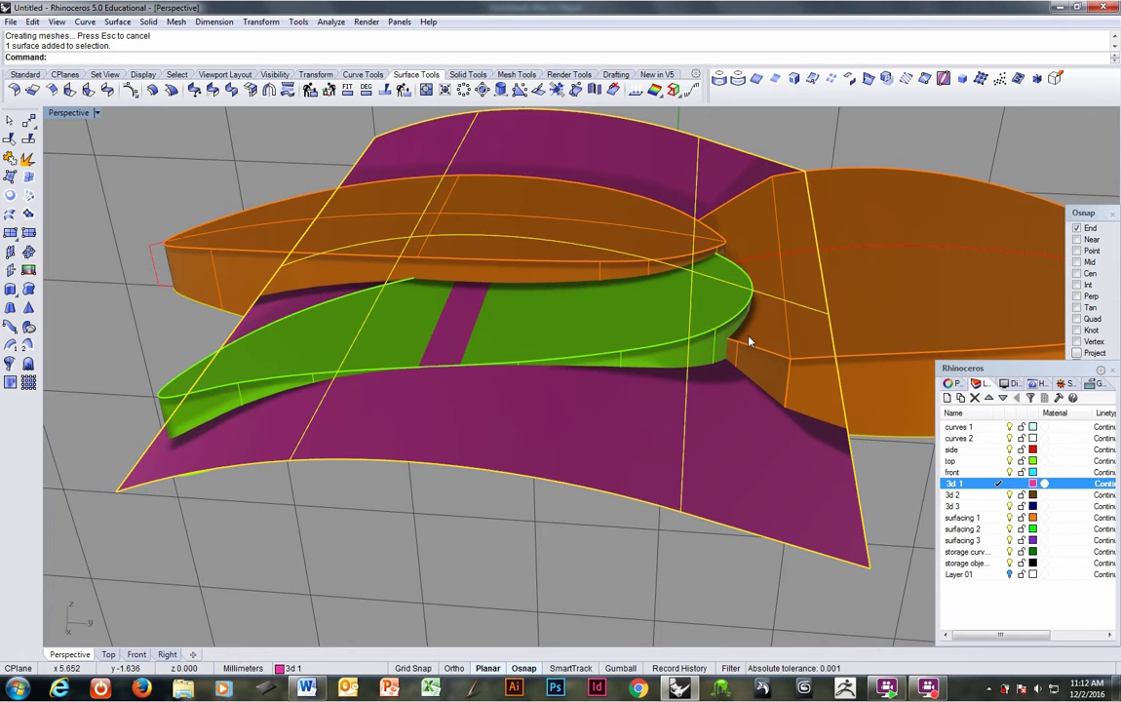
Show the extended cutting surface's control points and try to explode the surface.
key(F10)
right_drag(754, 328, 667, 418)
scroll(756, 357, down, 6)
scroll(634, 441, up, 6)
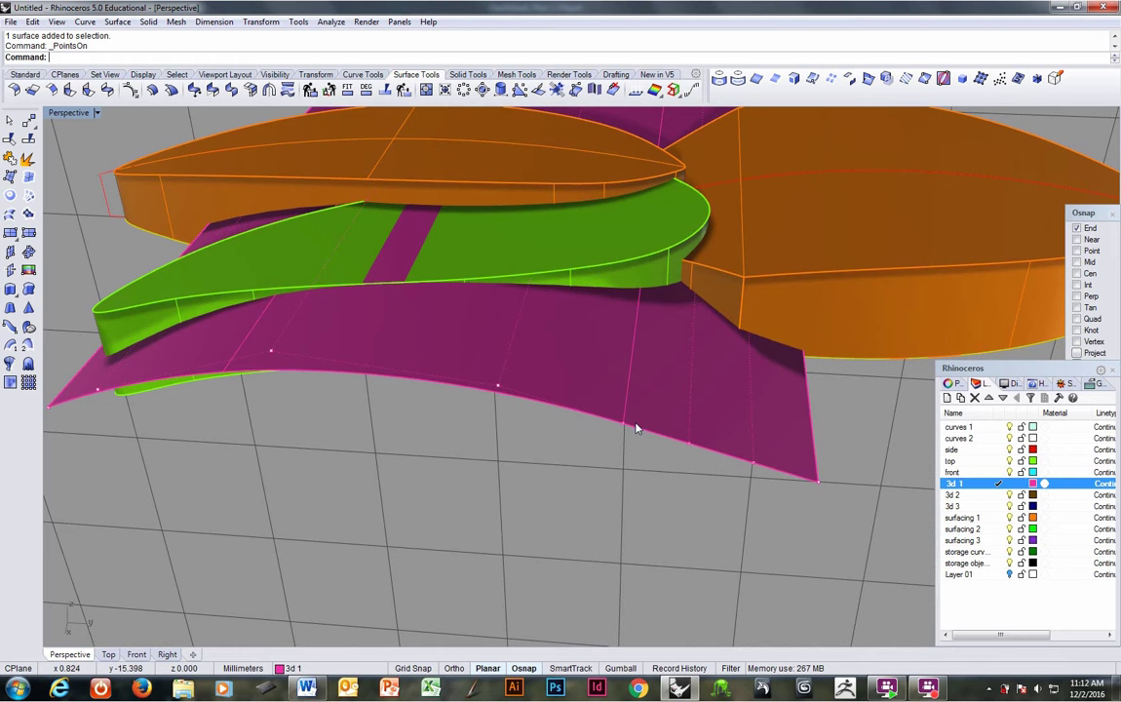
click(637, 417)
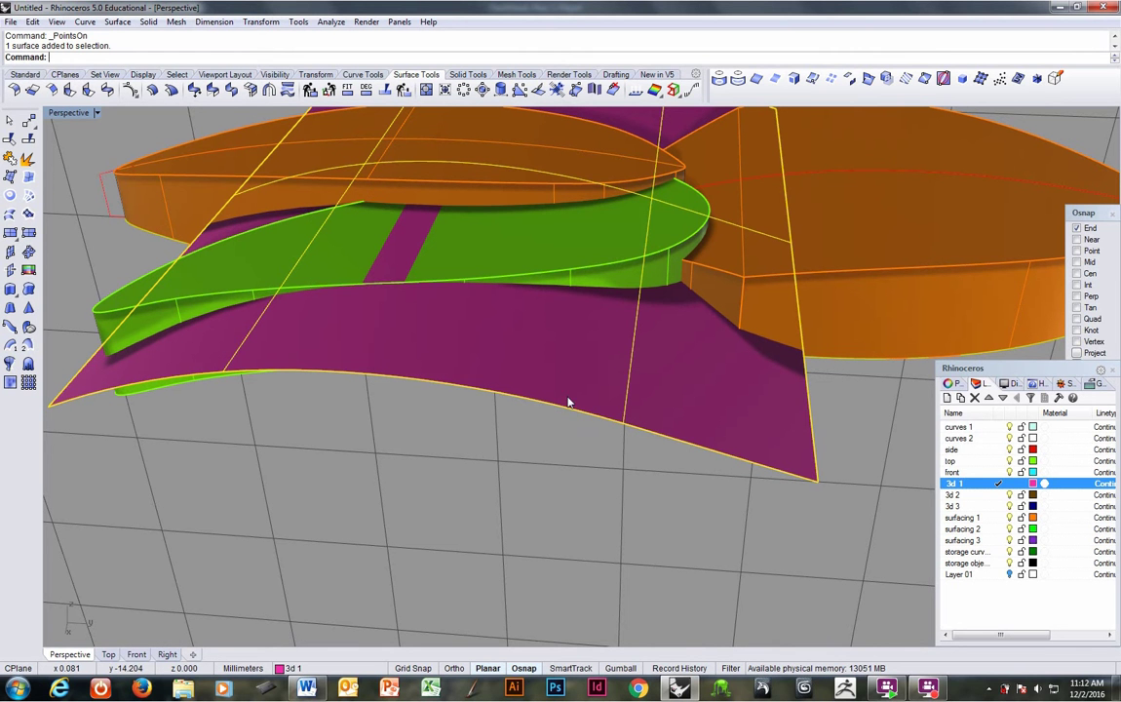
click(27, 161)
key(Escape)
click(574, 378)
right_drag(575, 380, 626, 392)
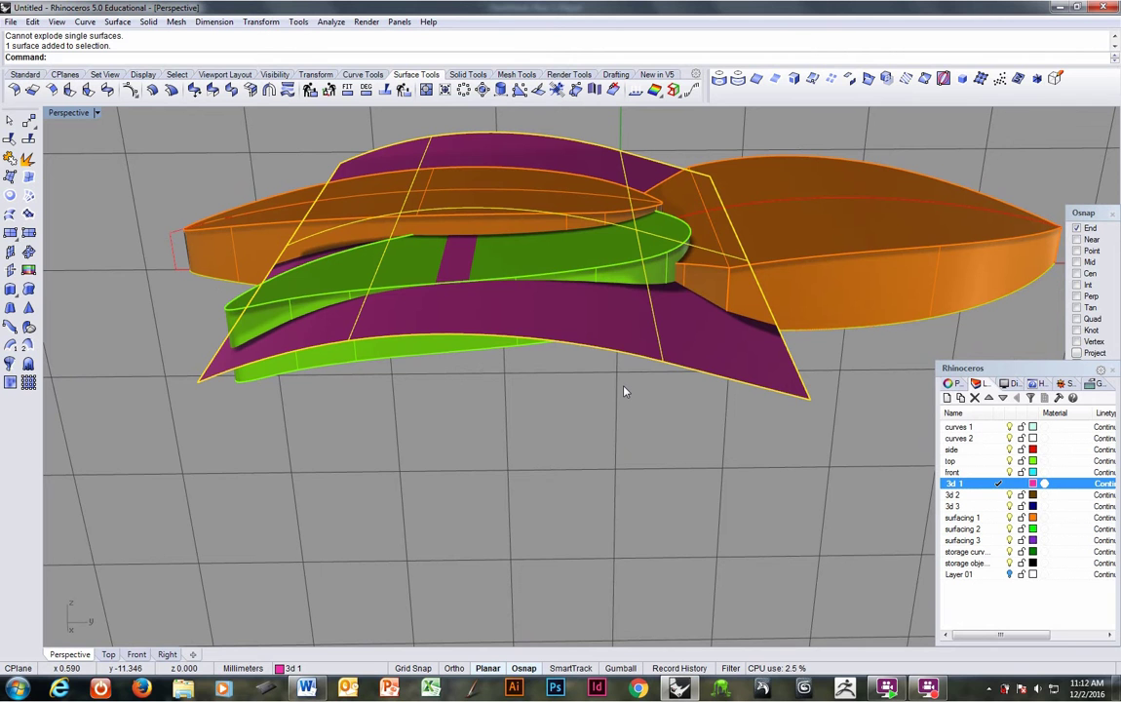
Rebuild the extended cutting surface with 5 points and degree 3 in both U and V, and recheck the rebuild settings.
text(rebuild)
key(Return)
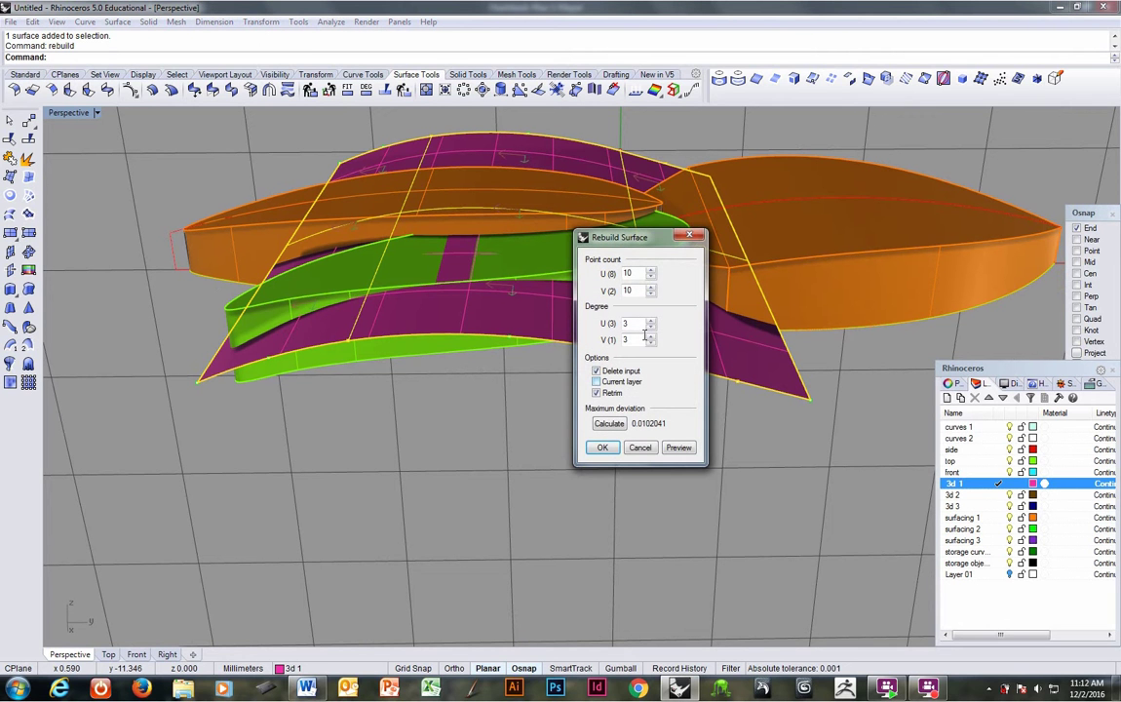
double_click(627, 274)
click(628, 291)
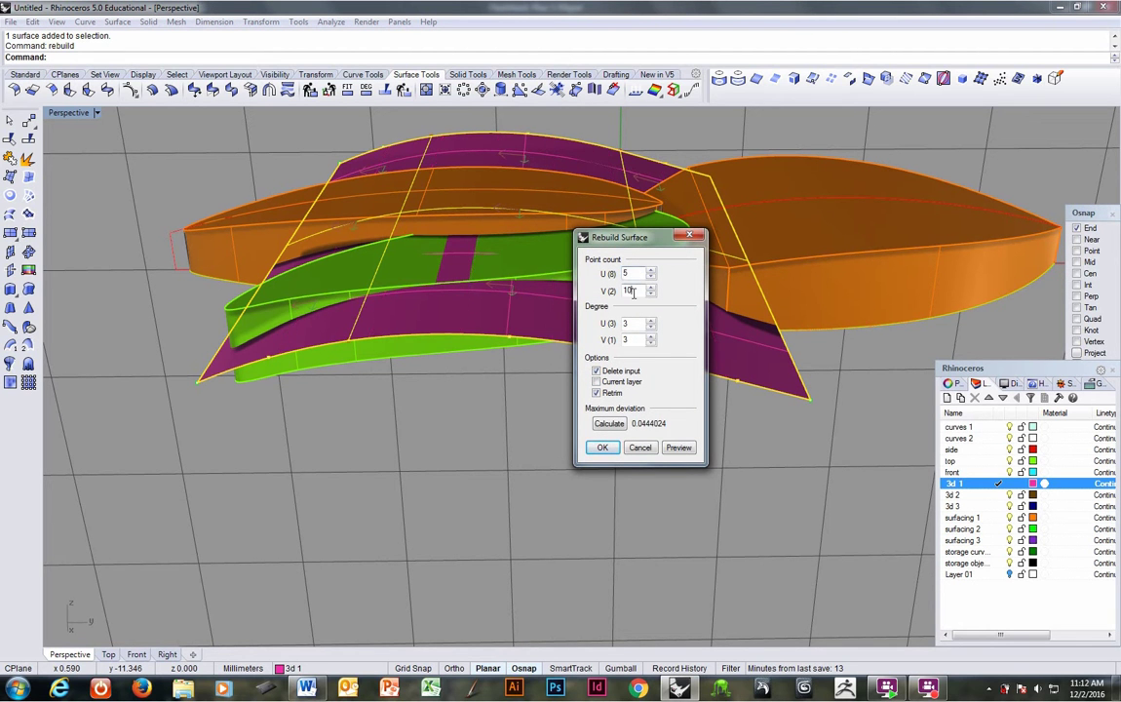
click(603, 448)
mouse_move(609, 453)
right_down()
mouse_move(608, 426)
mouse_move(605, 478)
right_up()
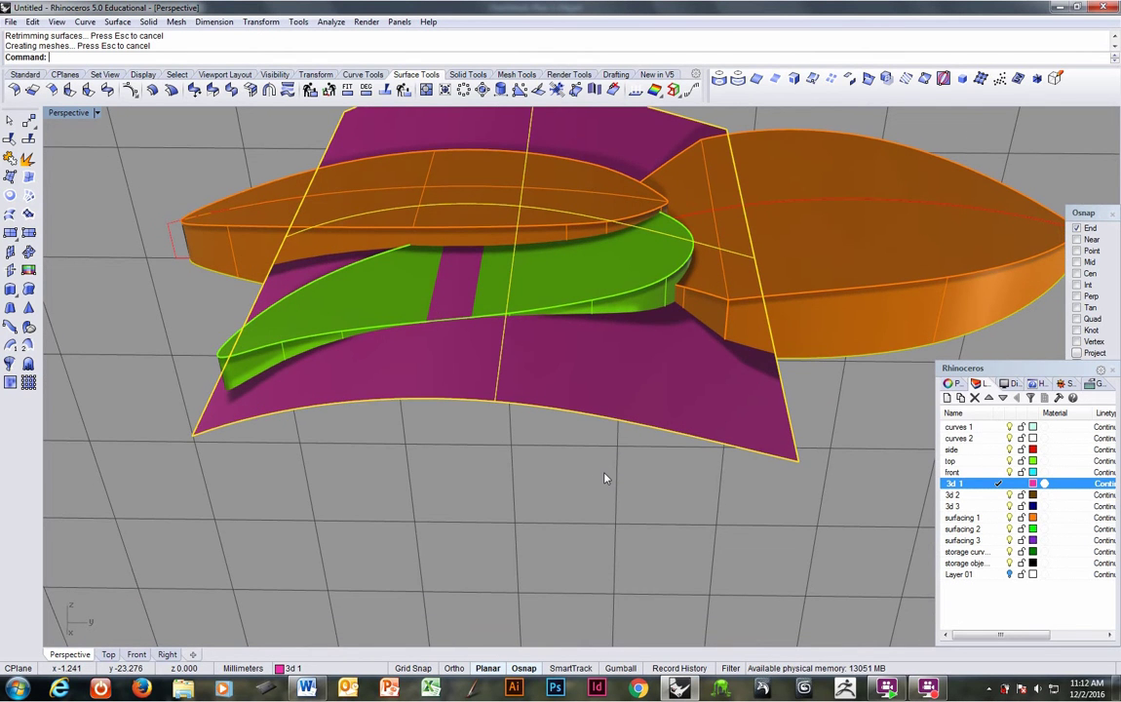
right_click(605, 478)
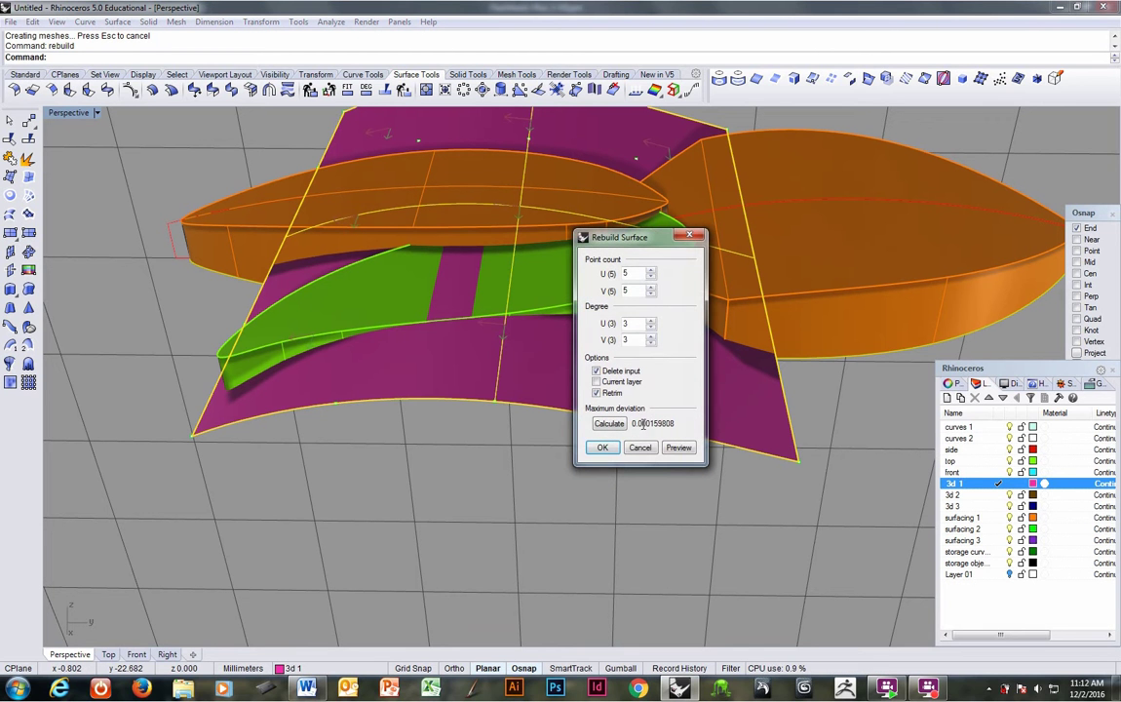
click(640, 448)
Show the rebuilt surface's control points and raise the two rows nearest the leaf by about 3.1 mm.
key(F10)
right_drag(640, 453, 640, 422)
scroll(691, 450, down, 4)
drag(587, 183, 699, 472)
right_drag(700, 472, 690, 430)
ctrl+right_drag(691, 429, 691, 393)
scroll(690, 392, up, 2)
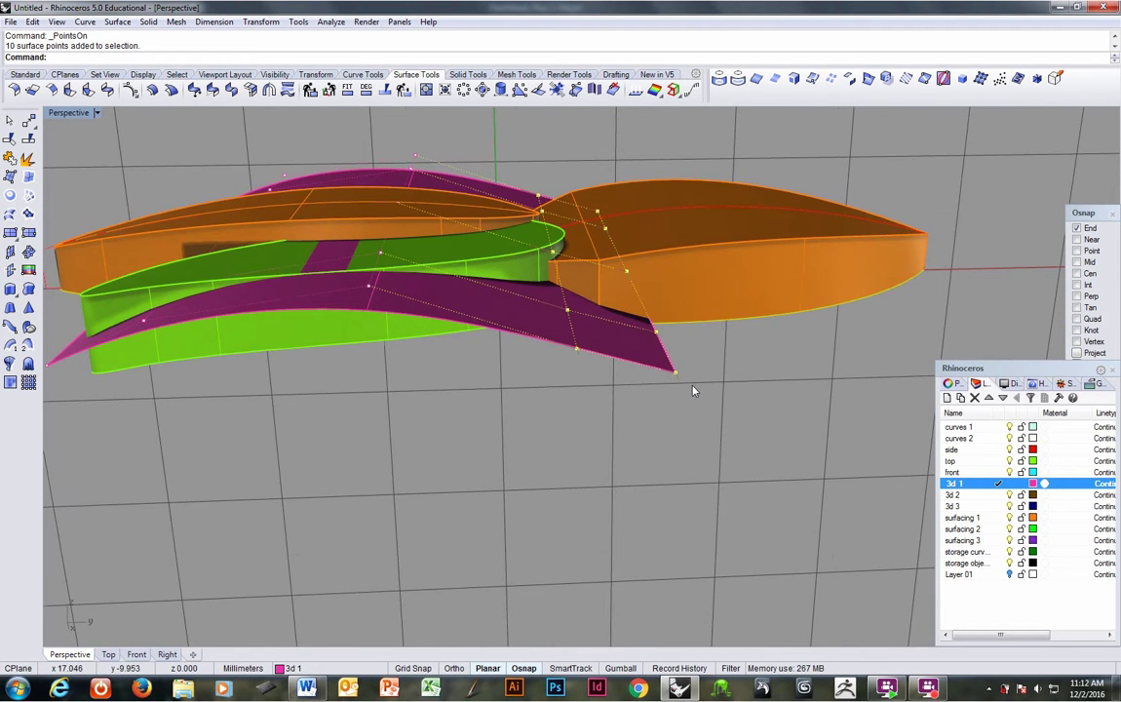
text(m)
key(Return)
click(743, 403)
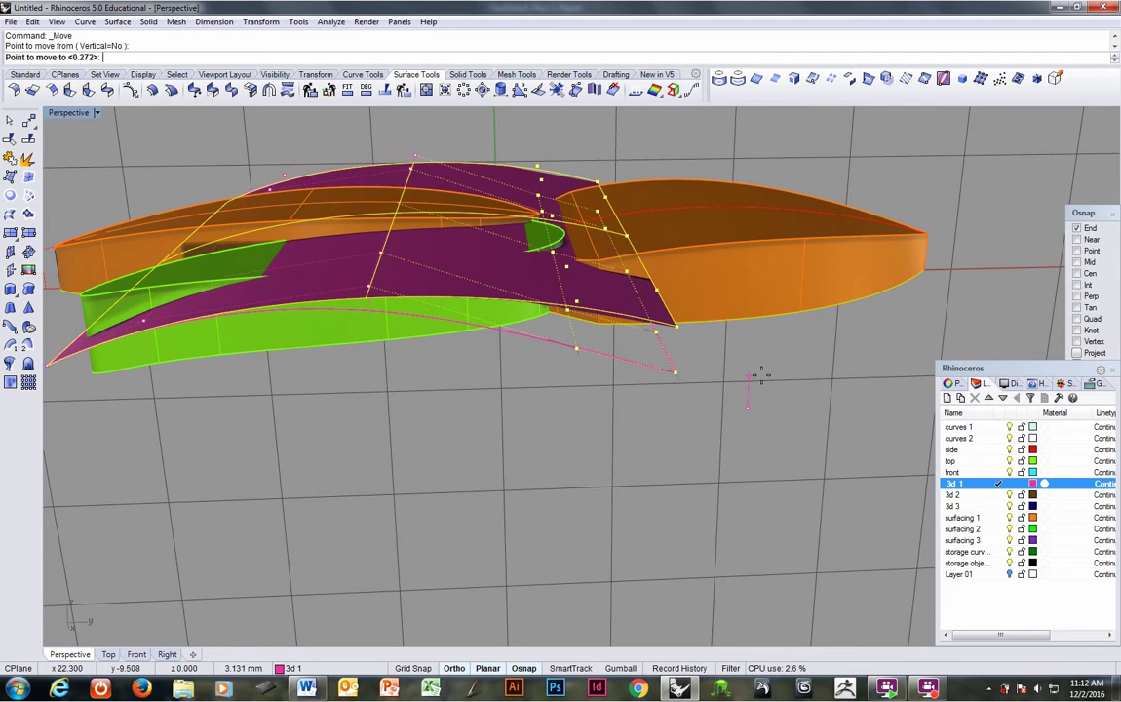
click(761, 377)
Raise only the outermost leaf-side row of the cutting surface's control points by about 0.7 mm.
right_drag(762, 376, 738, 388)
right_drag(547, 186, 548, 171)
drag(491, 129, 451, 158)
right_drag(760, 353, 708, 423)
ctrl+right_drag(706, 402, 705, 425)
scroll(706, 423, down, 2)
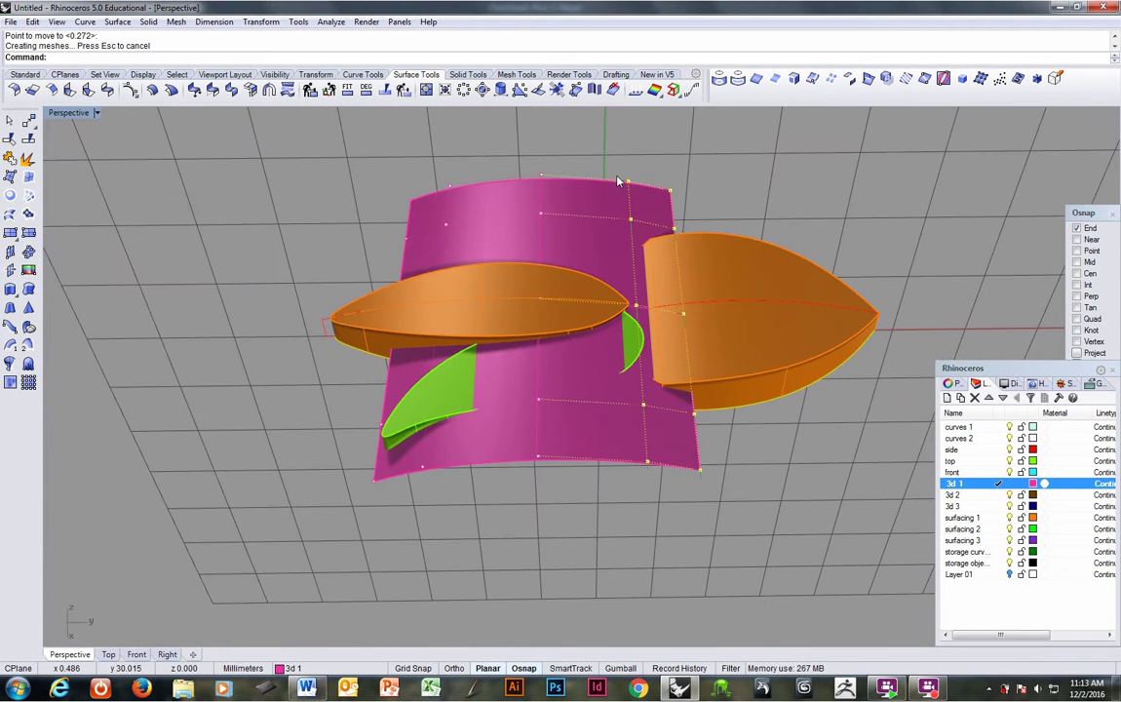
ctrl+drag(633, 234, 657, 521)
right_drag(671, 513, 716, 420)
text(M)
key(Return)
click(711, 439)
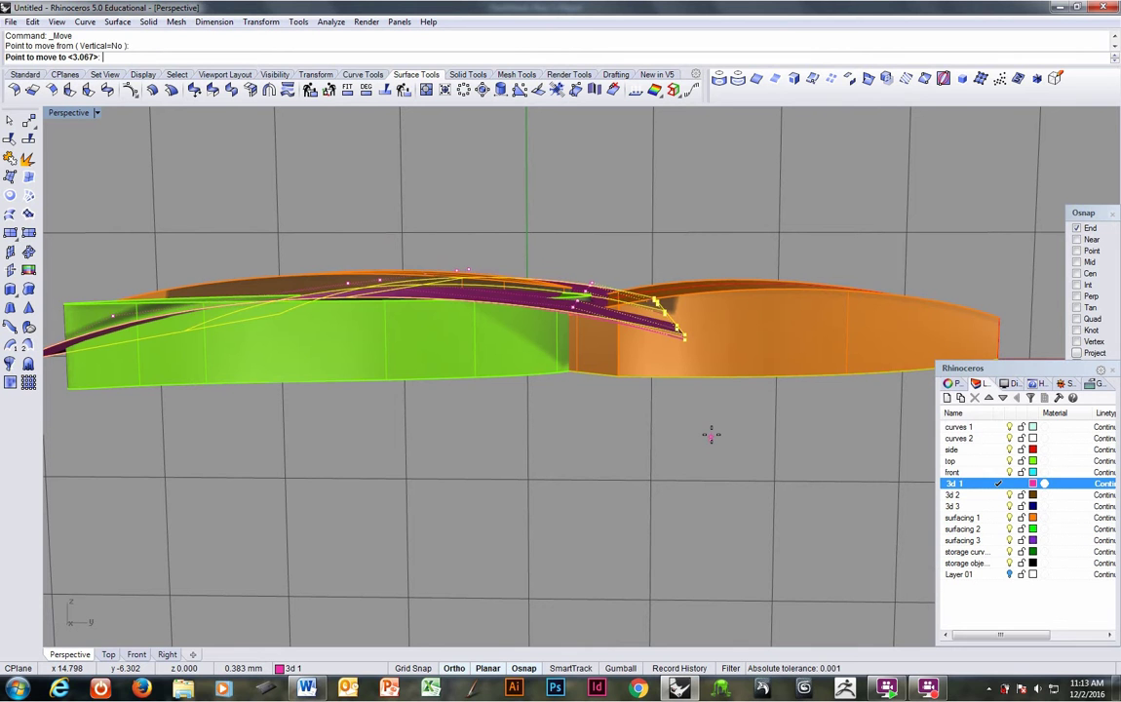
click(711, 430)
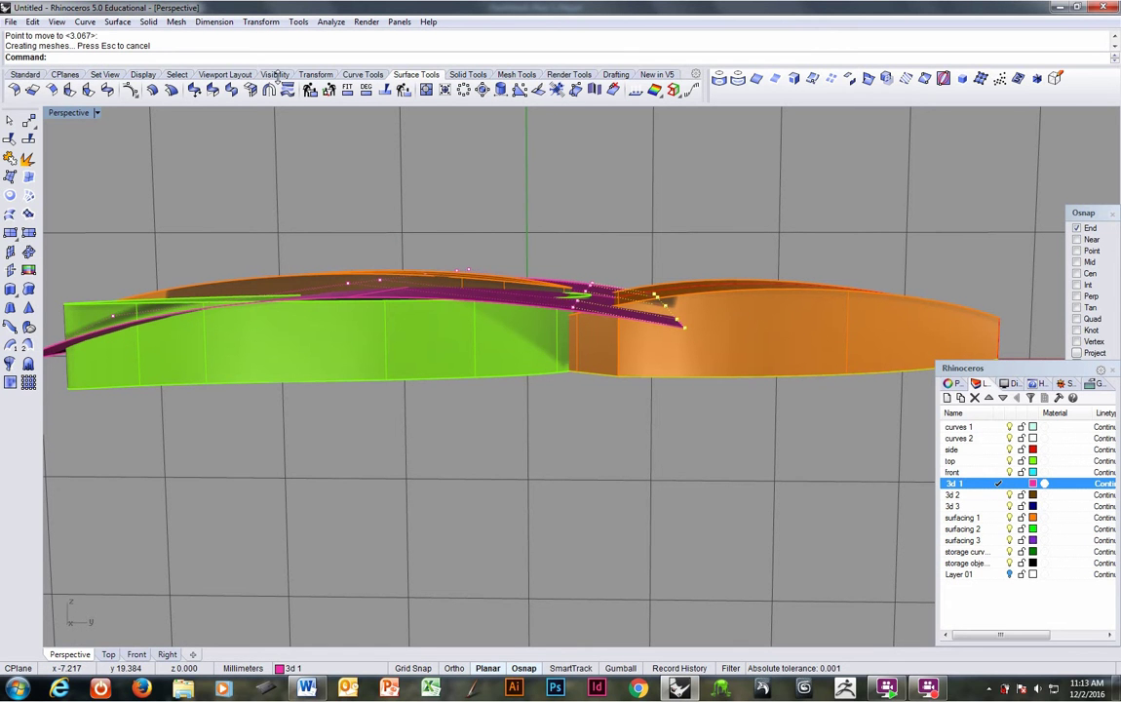
Open the point selection tools, extend a single control point's selection along U and along V, and clear the selection.
click(178, 76)
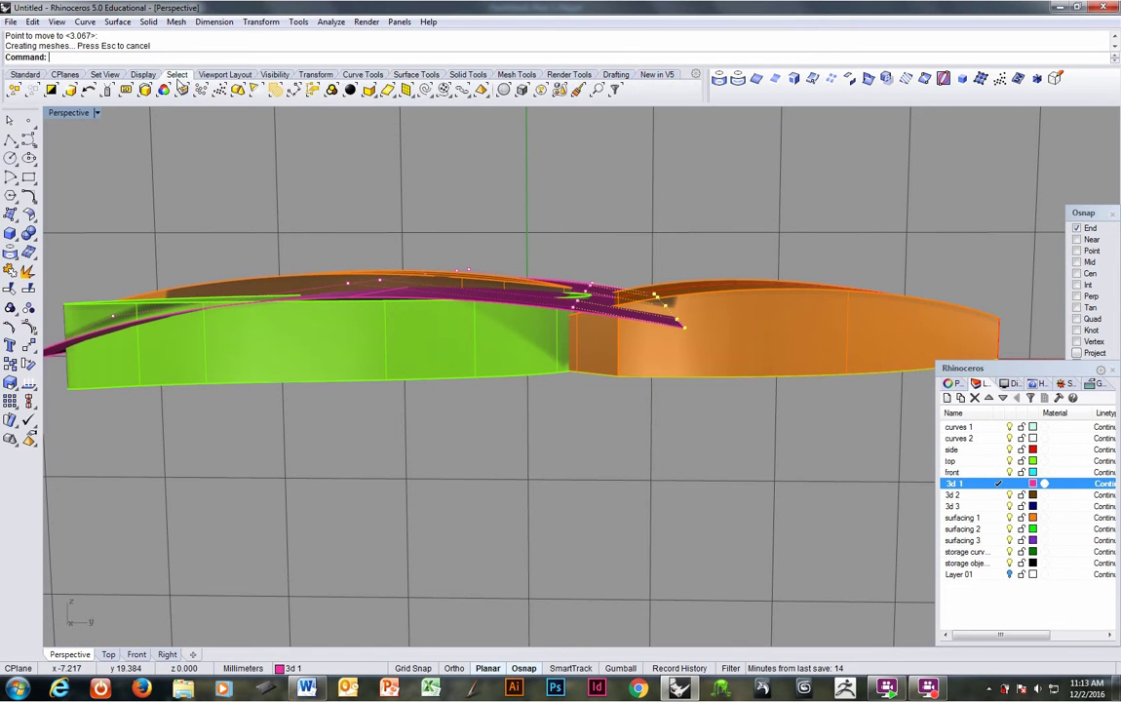
click(443, 88)
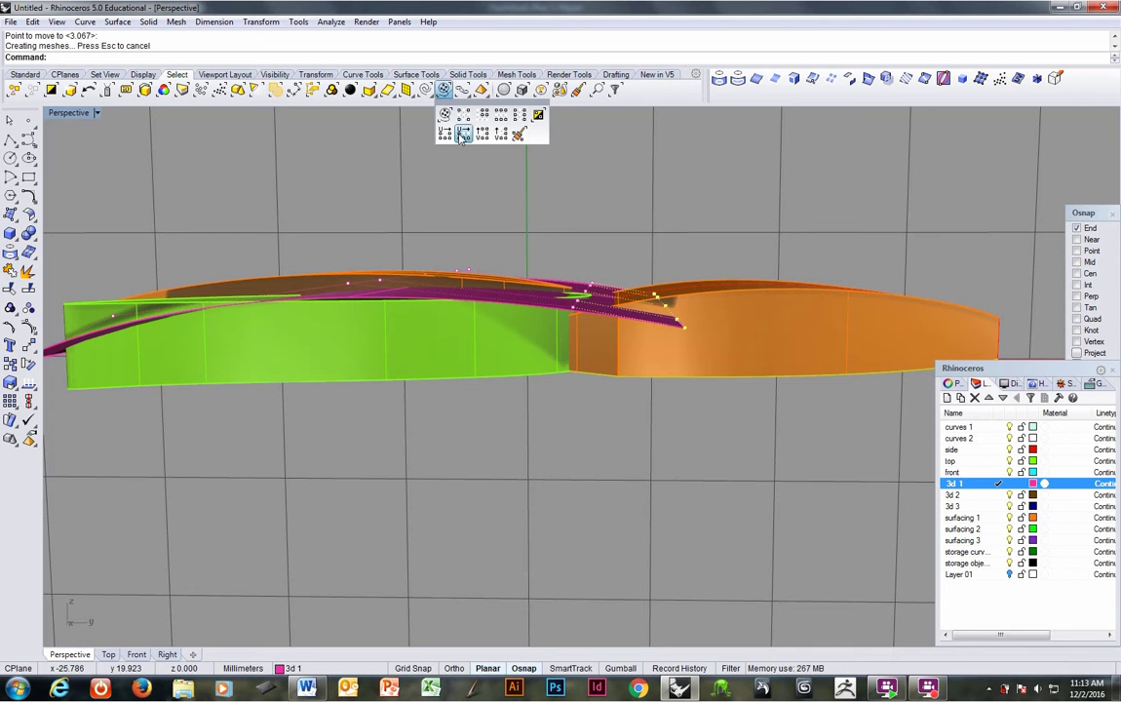
drag(502, 103, 519, 125)
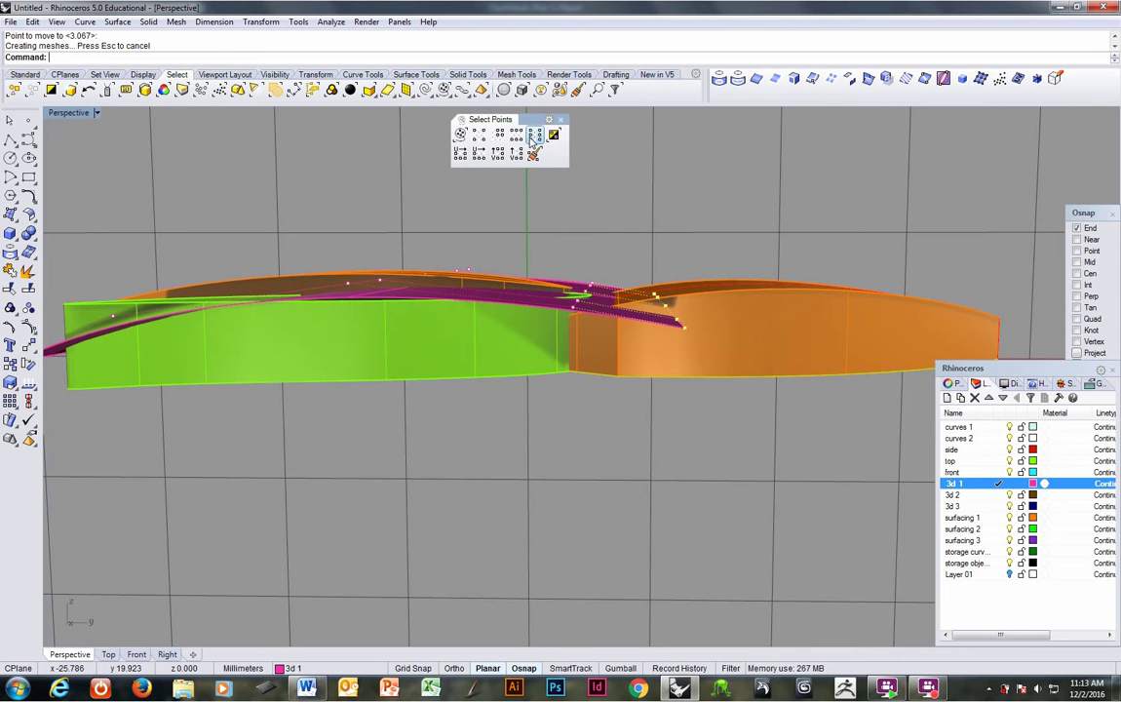
click(534, 138)
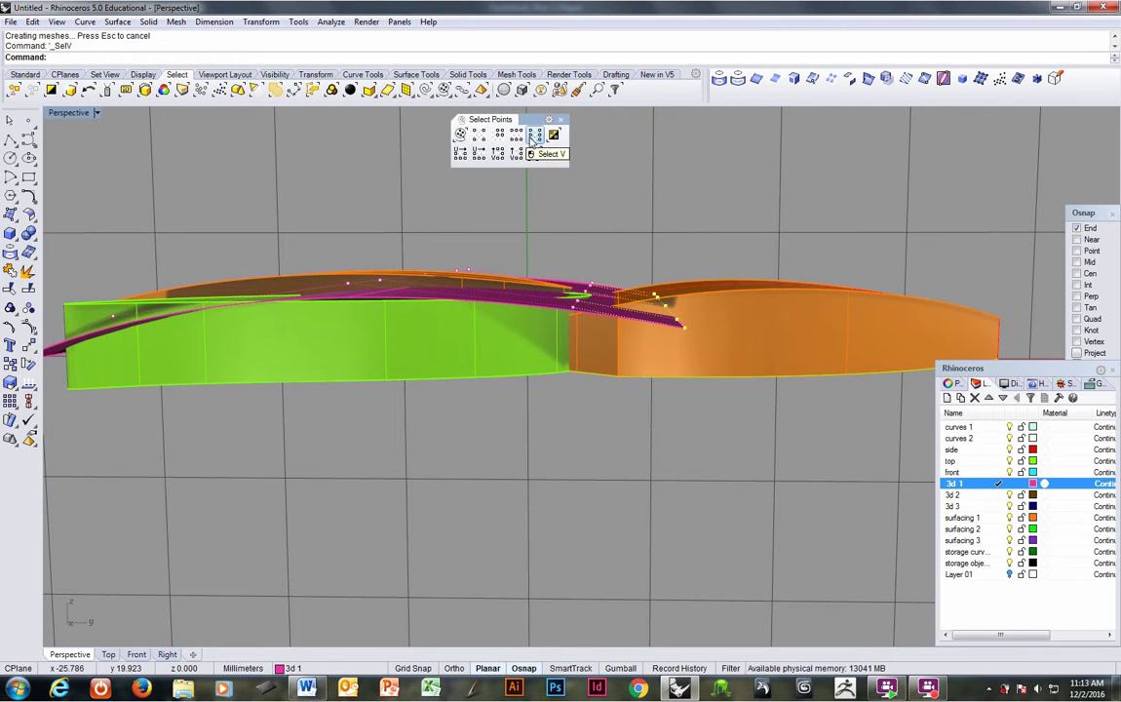
click(574, 312)
click(516, 136)
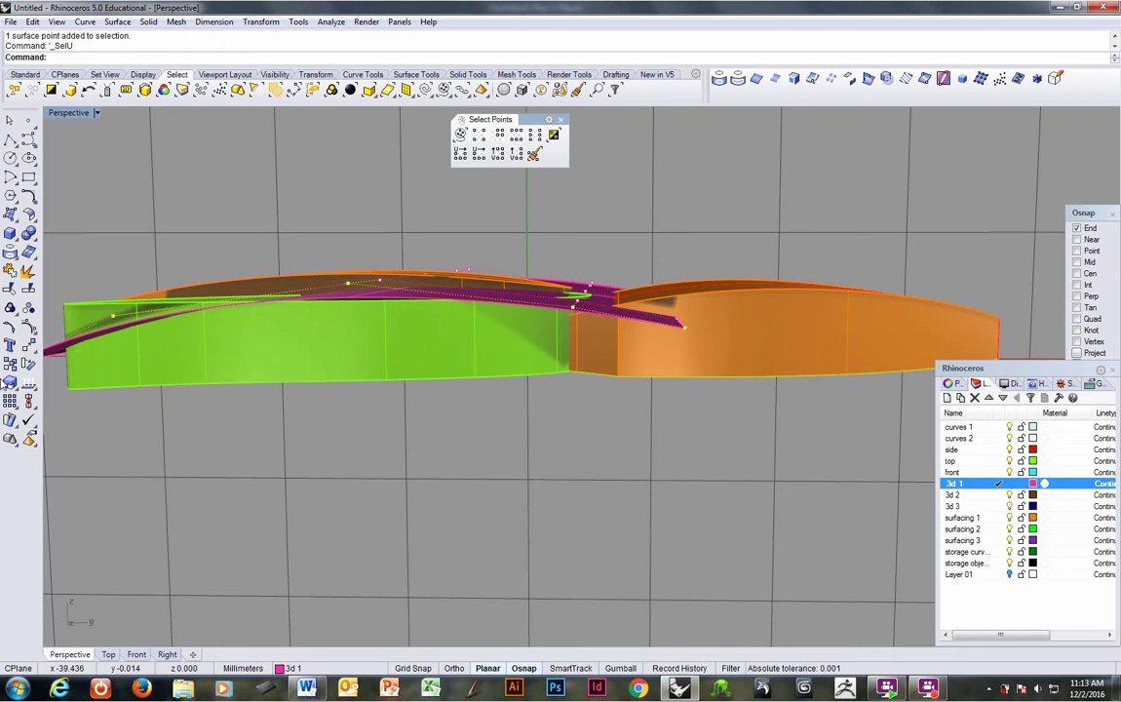
click(574, 310)
click(536, 135)
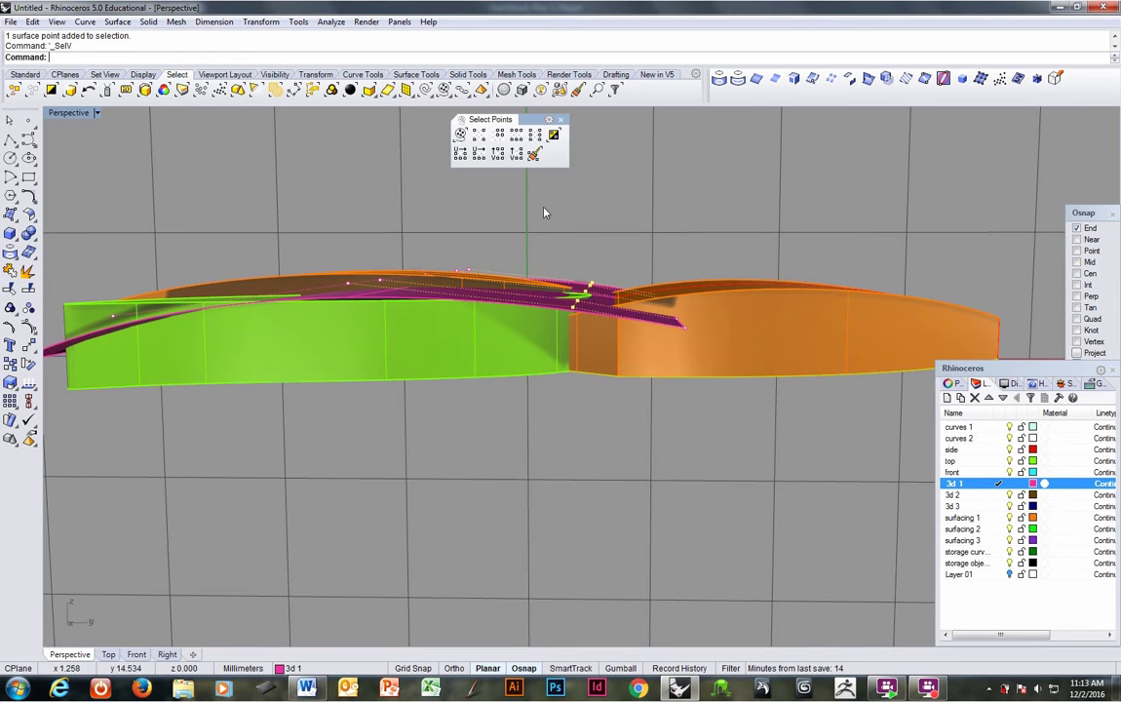
right_drag(604, 265, 651, 333)
key(Escape)
Lower the middle row of the cutting surface's control points by about 0.8 mm.
right_drag(546, 423, 573, 420)
mouse_move(573, 419)
ctrl+right_down()
mouse_move(594, 392)
mouse_move(569, 419)
ctrl+right_up()
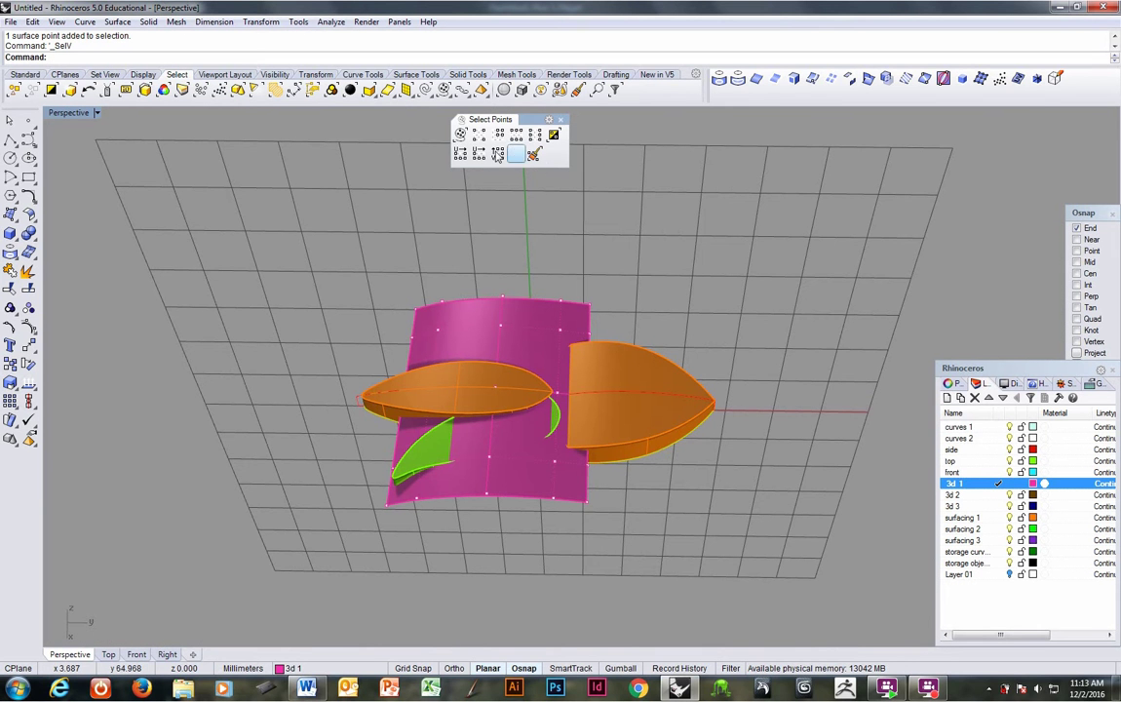
right_drag(508, 310, 504, 358)
scroll(534, 381, up, 6)
scroll(533, 359, up, 3)
scroll(581, 342, up, 5)
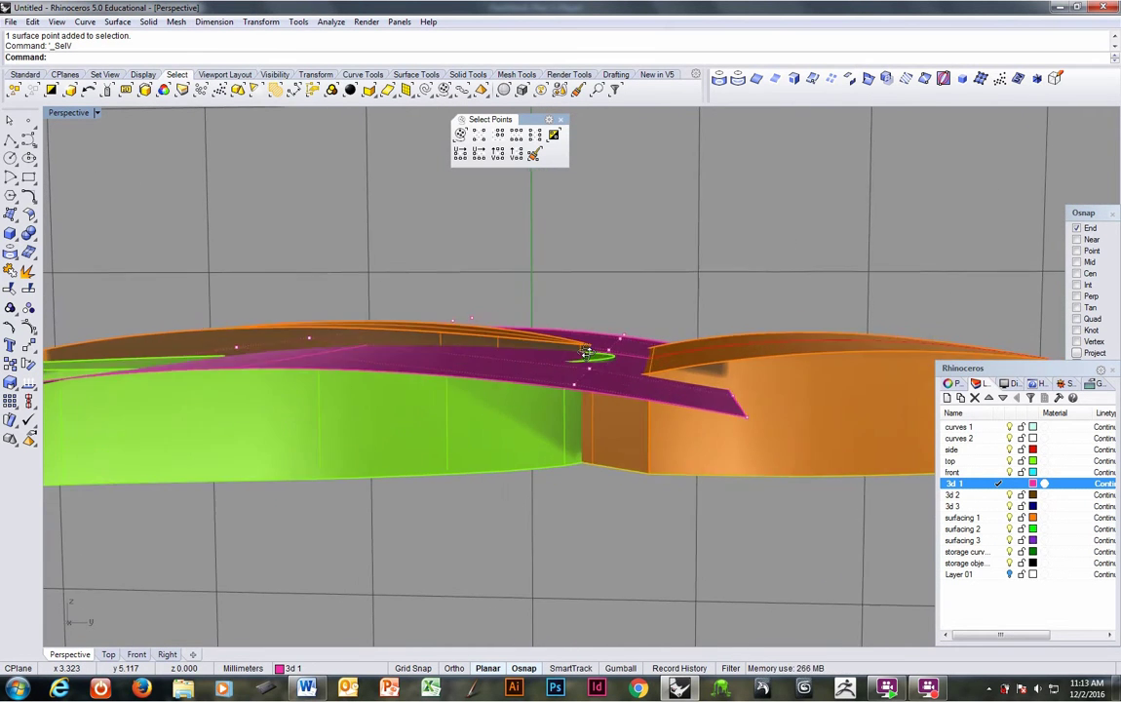
right_drag(586, 351, 458, 226)
drag(452, 216, 402, 552)
right_drag(464, 527, 518, 461)
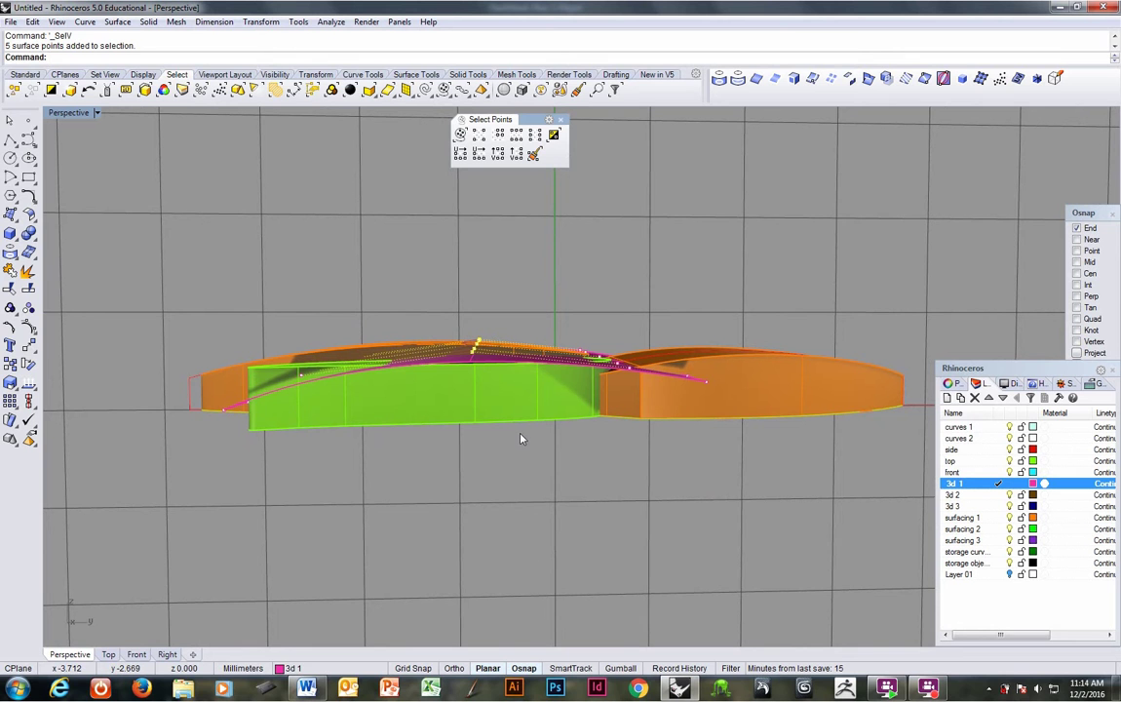
text(m)
key(Return)
click(533, 454)
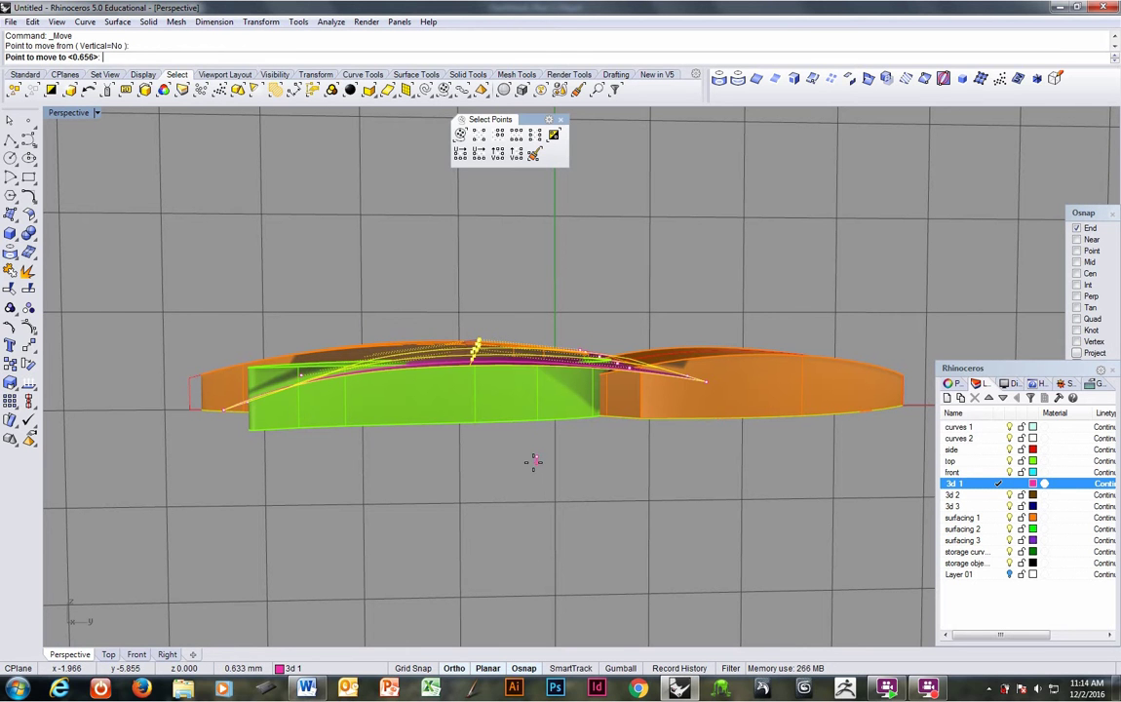
click(532, 467)
Reselect the cutting surface's middle control-point row and lower it a further 0.3 mm or so.
right_drag(531, 436, 492, 410)
drag(438, 271, 495, 482)
text(m)
key(Return)
click(510, 514)
click(513, 520)
Raise the end row of control points farthest from the leaf by about 1 mm.
right_drag(515, 528, 508, 480)
right_drag(344, 383, 244, 403)
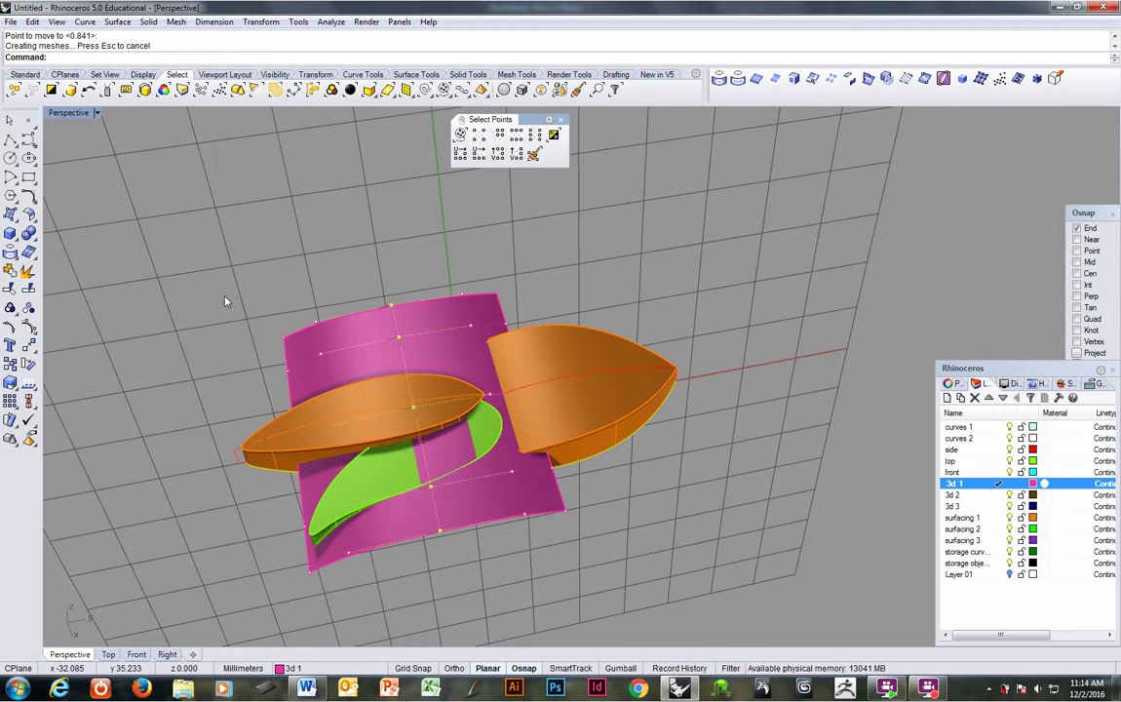
drag(330, 568, 325, 604)
right_drag(325, 604, 345, 558)
ctrl+drag(308, 255, 357, 379)
right_drag(408, 545, 336, 436)
scroll(335, 441, up, 3)
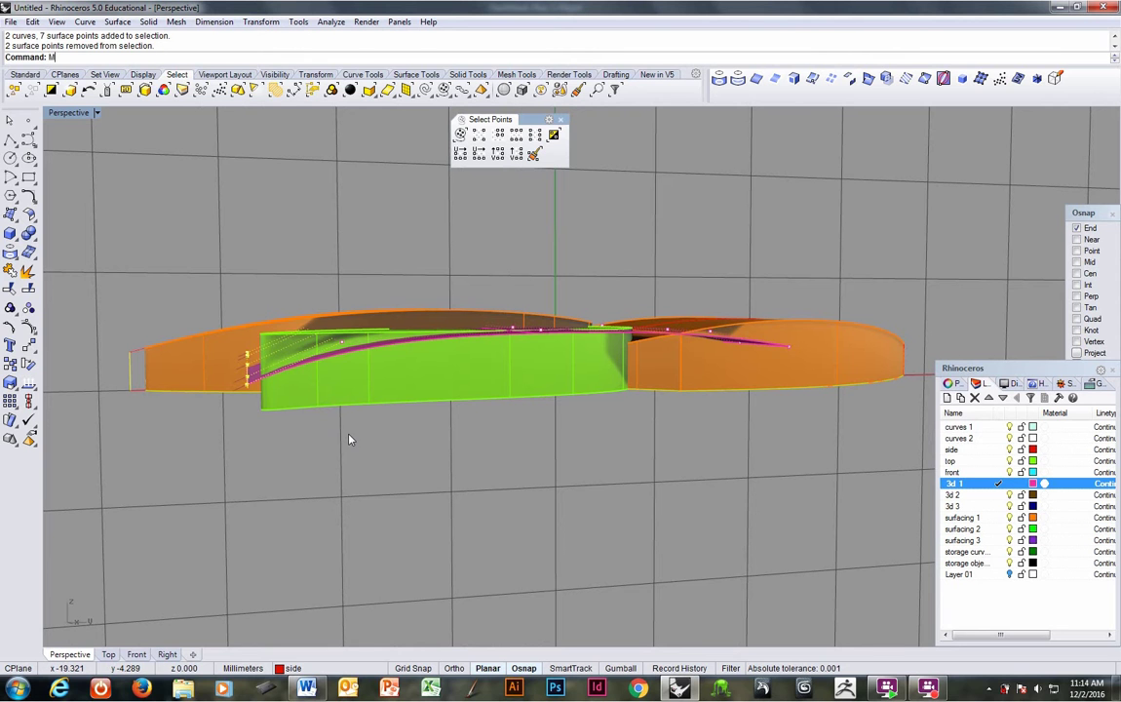
text(M)
key(Return)
click(325, 480)
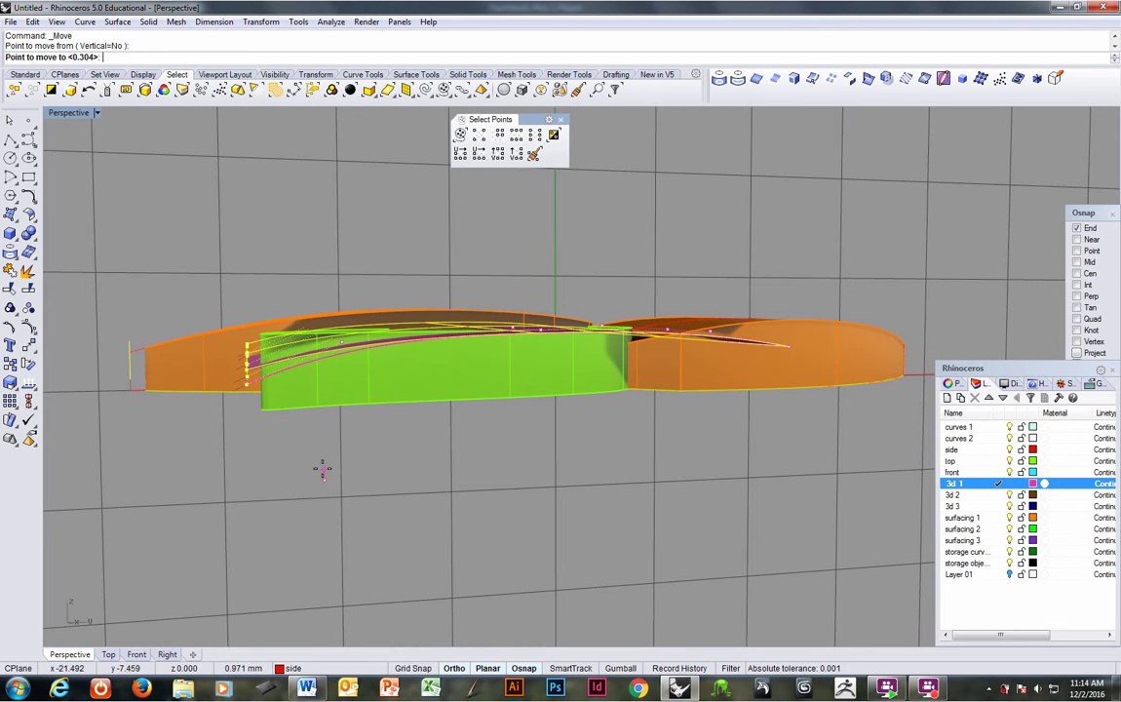
click(322, 465)
Scale the curved petal solid non-uniformly from the origin, stretching it slightly in Y and keeping X and Z at 1.
right_drag(322, 465, 418, 455)
click(421, 448)
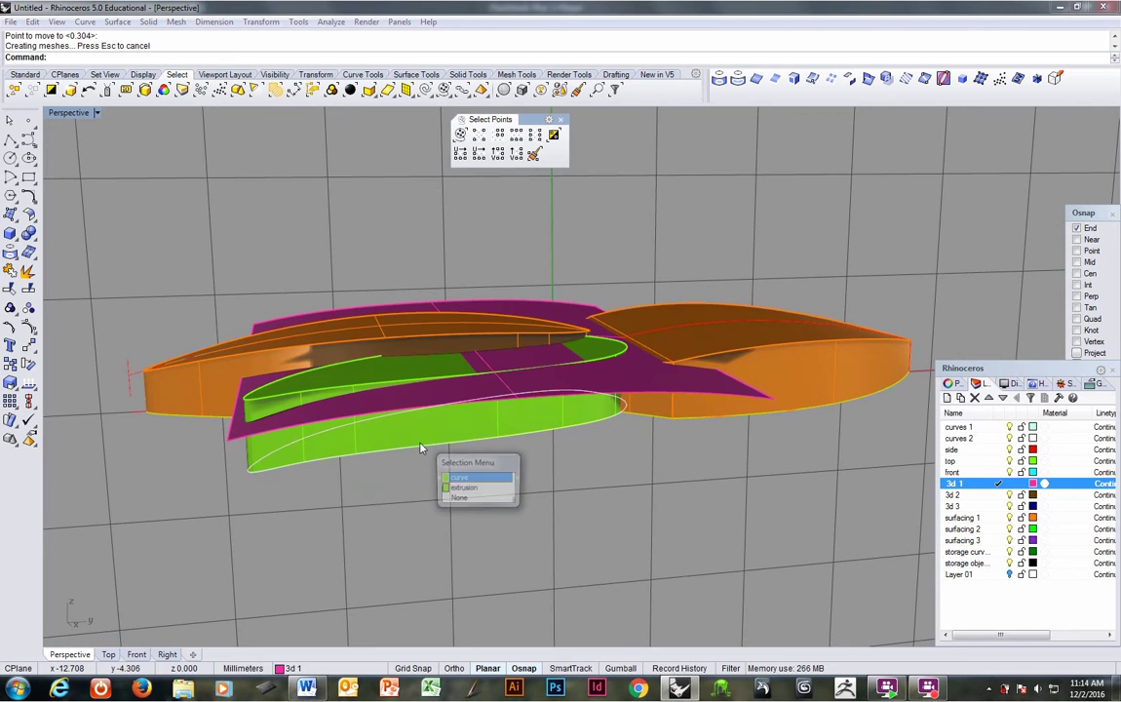
click(464, 486)
right_drag(499, 414, 467, 431)
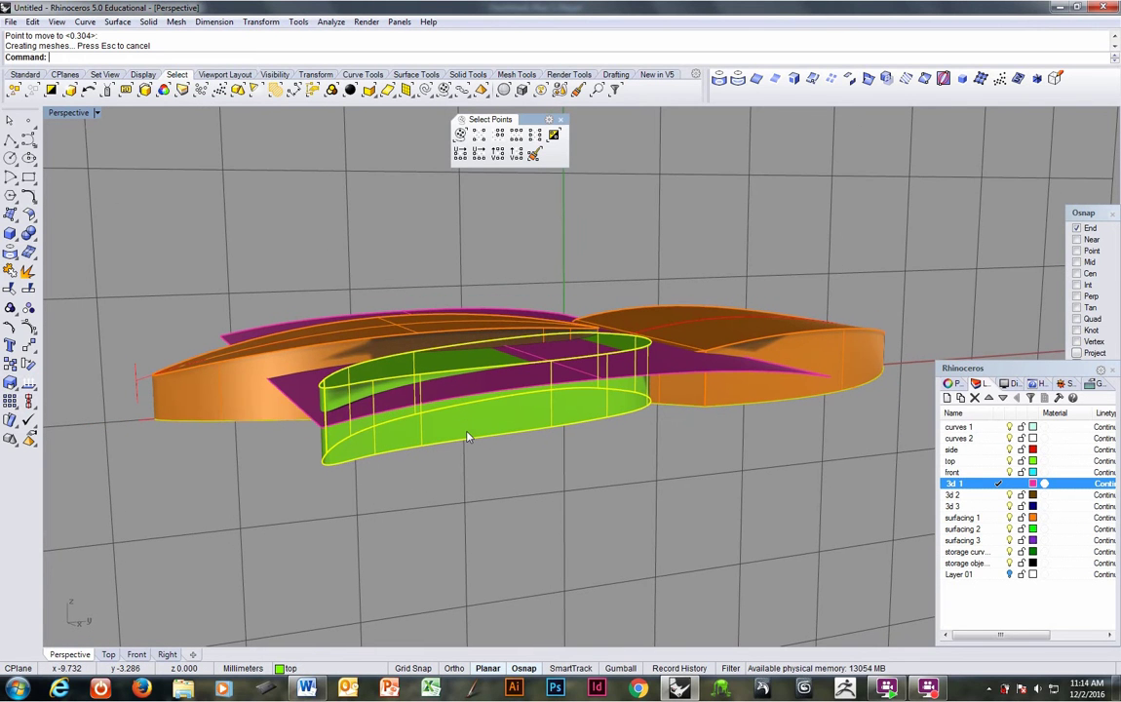
click(316, 75)
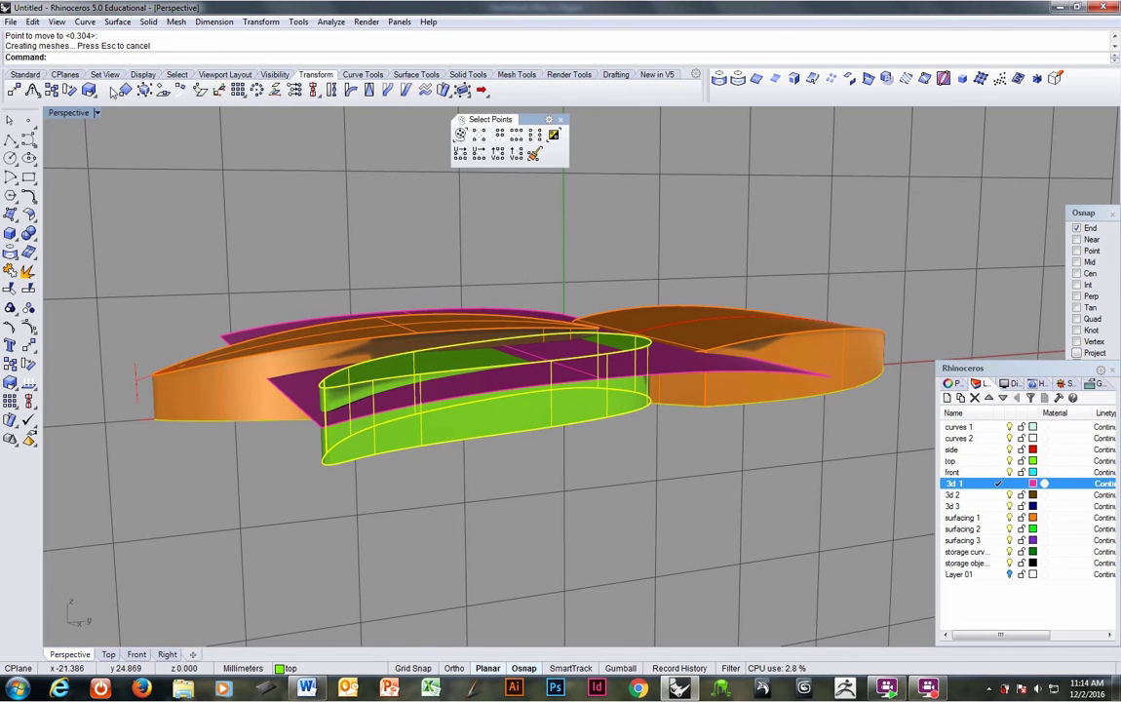
click(89, 89)
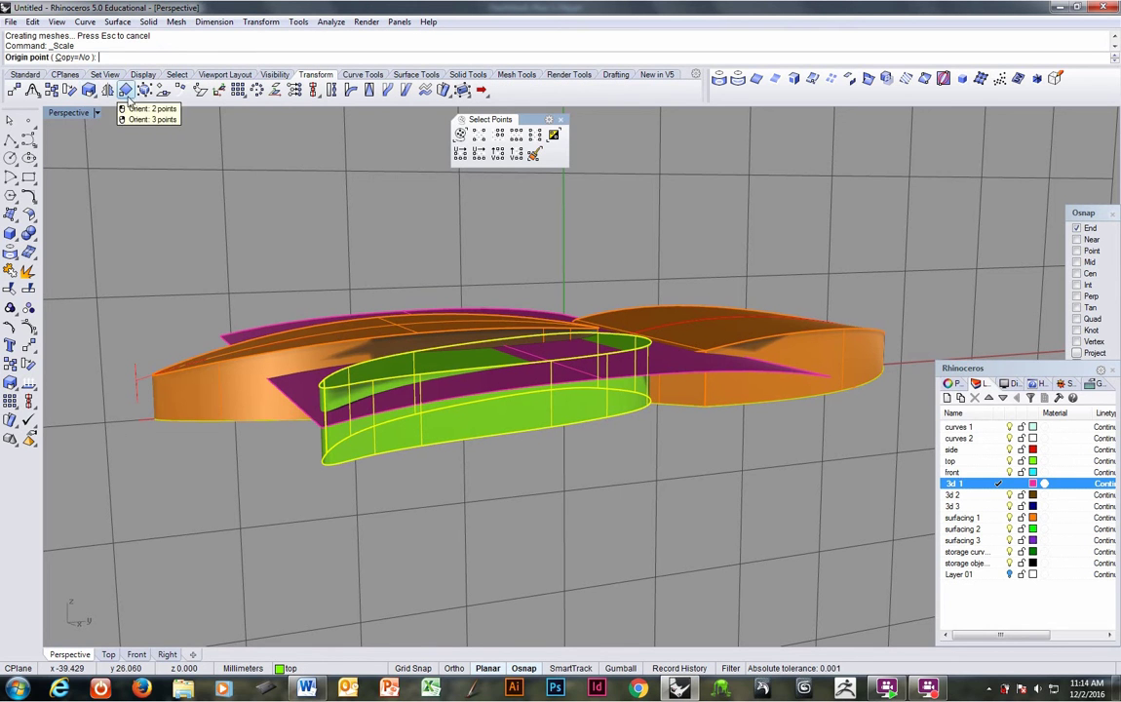
click(93, 95)
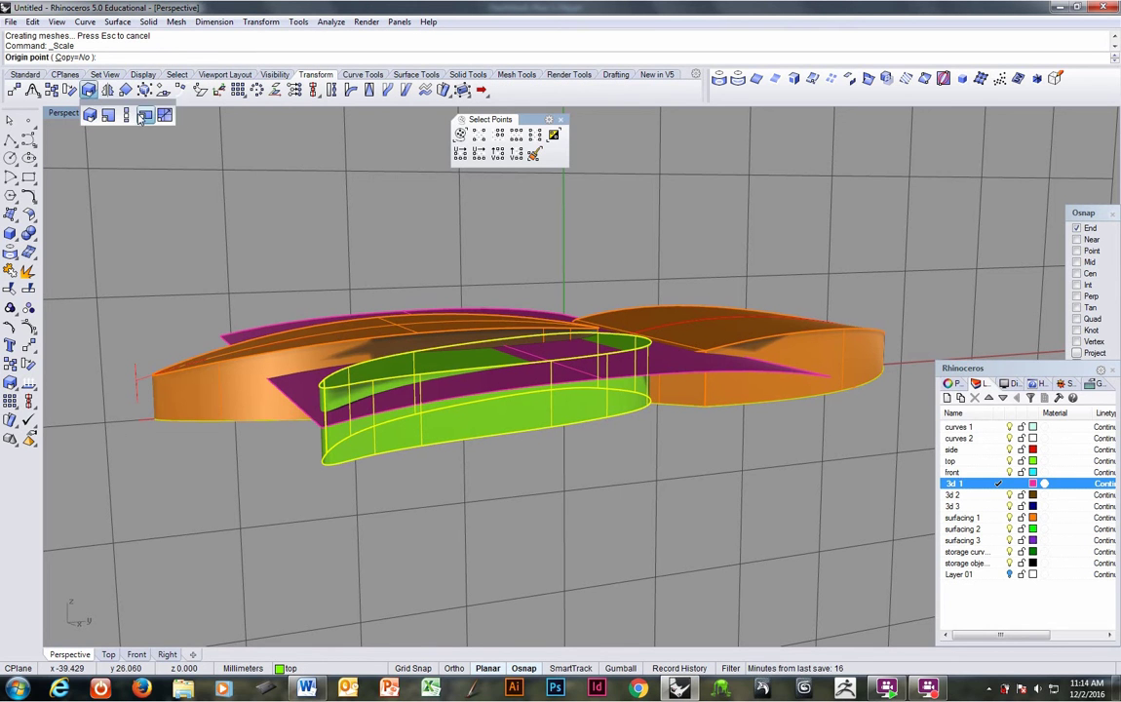
click(139, 115)
text(0)
key(Return)
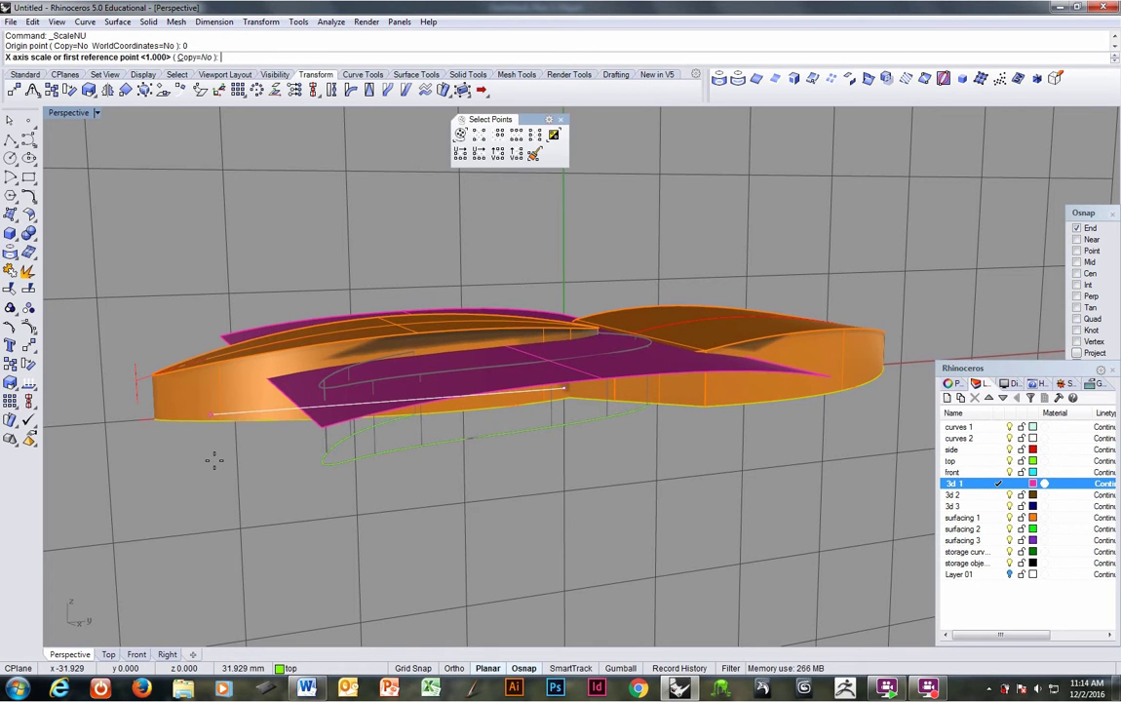
key(Return)
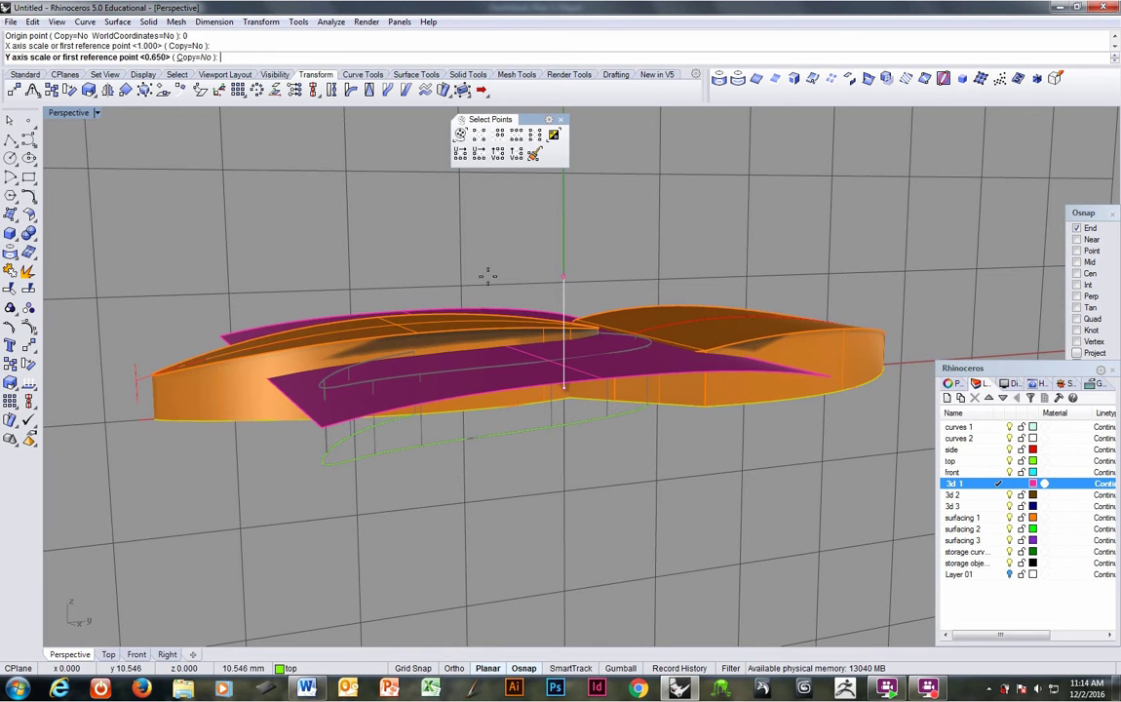
click(542, 260)
click(555, 251)
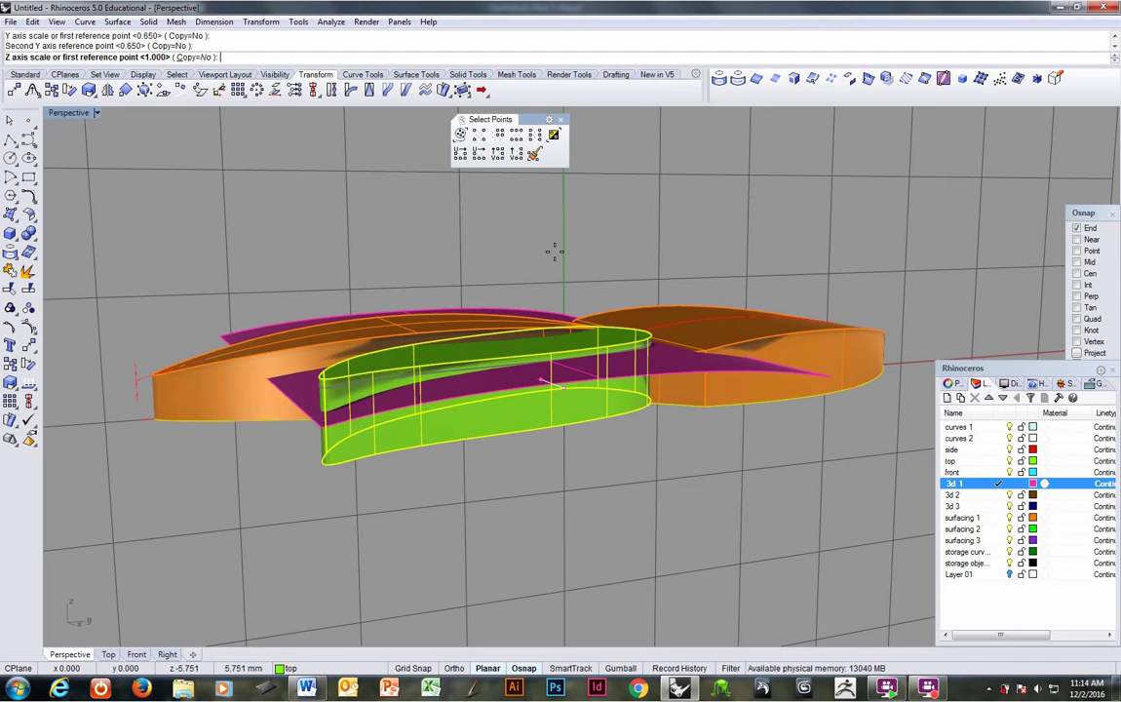
key(Return)
Select the cutting surface, show its direction and flip its normals to point downward.
right_drag(595, 409, 541, 520)
click(558, 518)
click(557, 470)
right_drag(558, 471, 513, 417)
right_drag(531, 349, 575, 355)
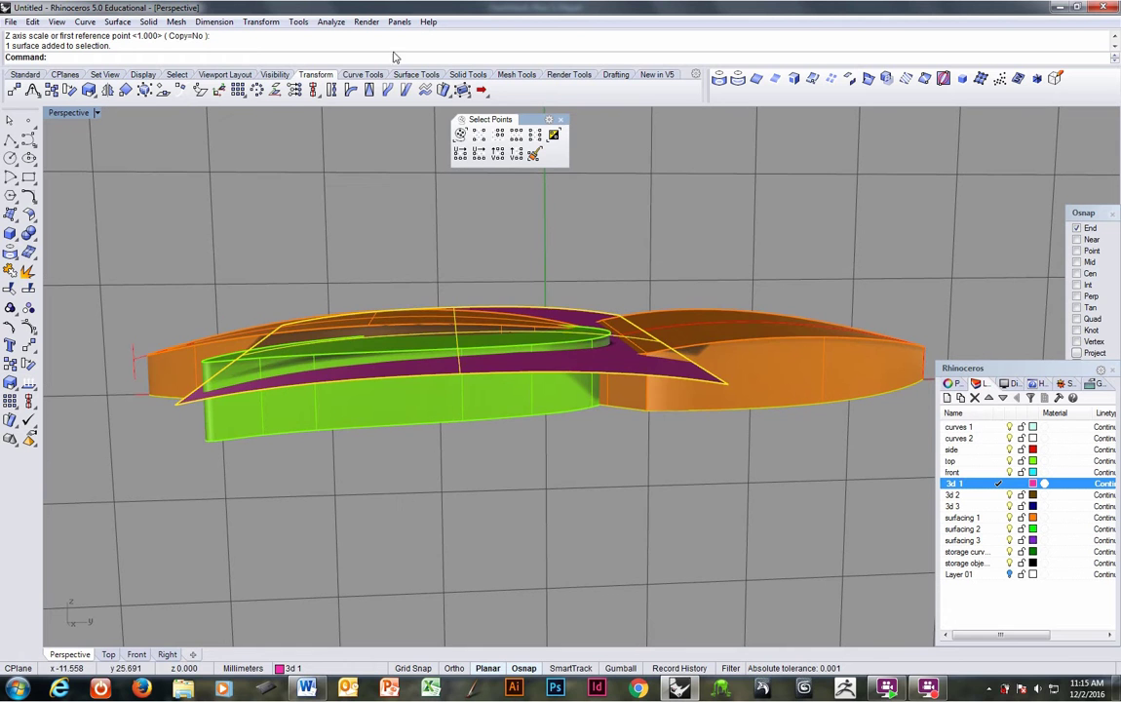
click(330, 22)
click(341, 252)
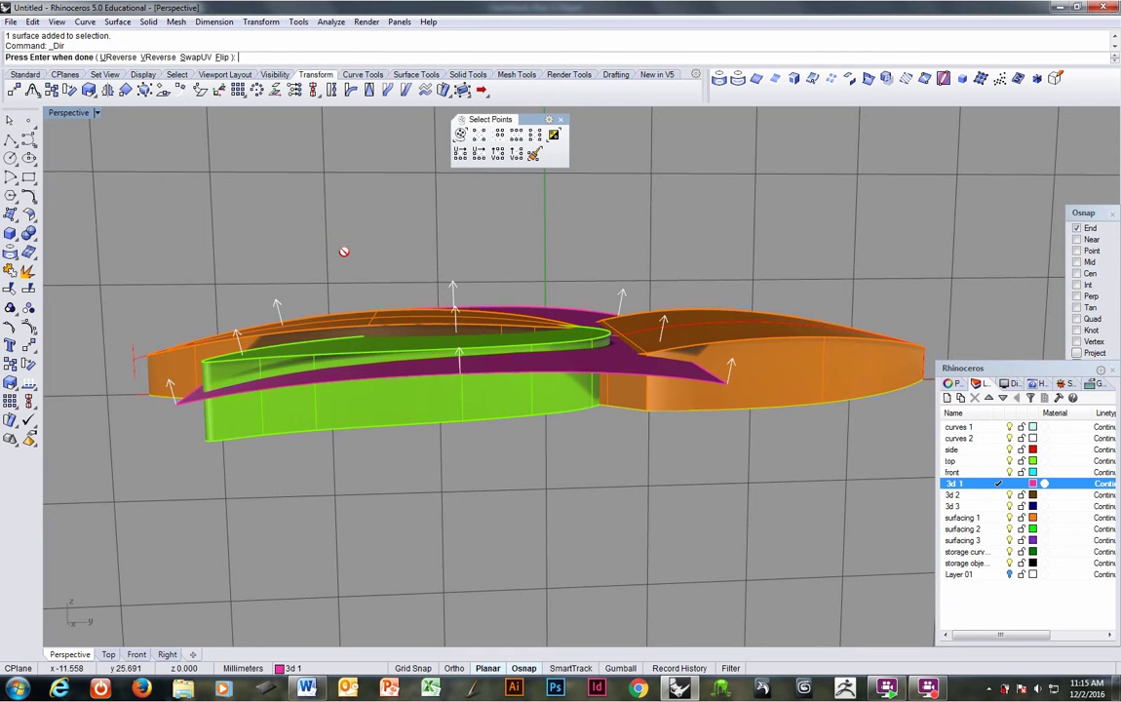
text(f)
key(Return)
Boolean-subtract the cutting surface from the curved petal solid to trim its top, and select the trimmed petal.
click(474, 338)
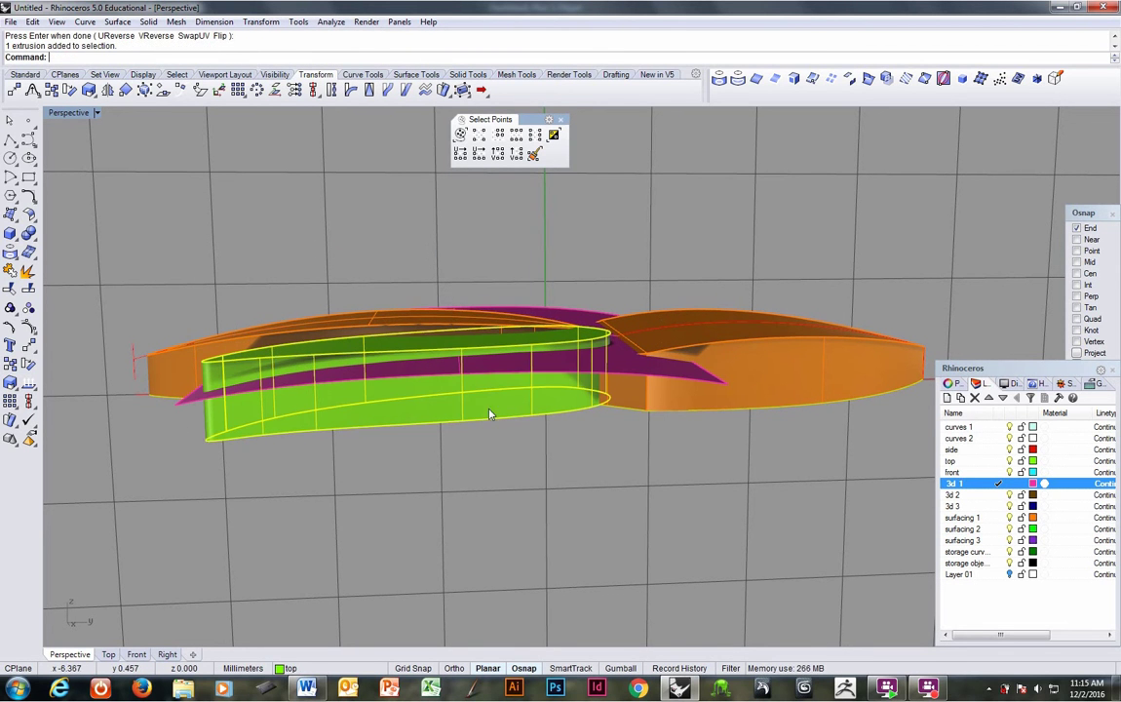
click(149, 21)
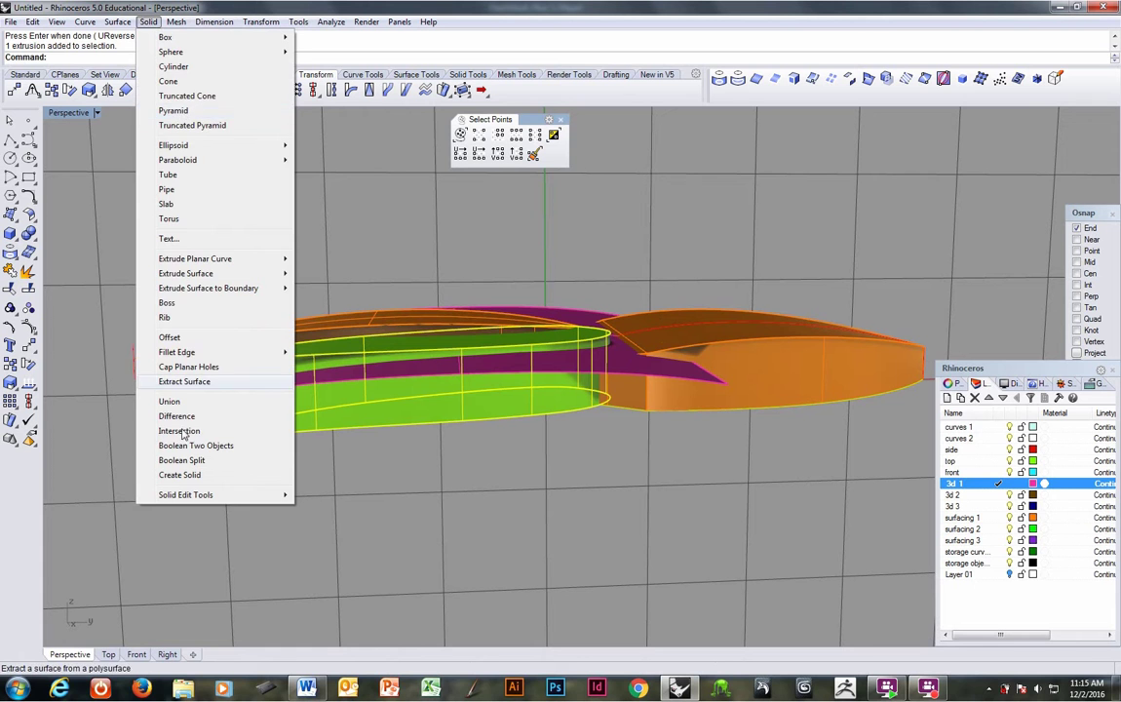
click(180, 377)
click(645, 375)
right_click(650, 371)
right_drag(585, 400, 470, 442)
click(477, 387)
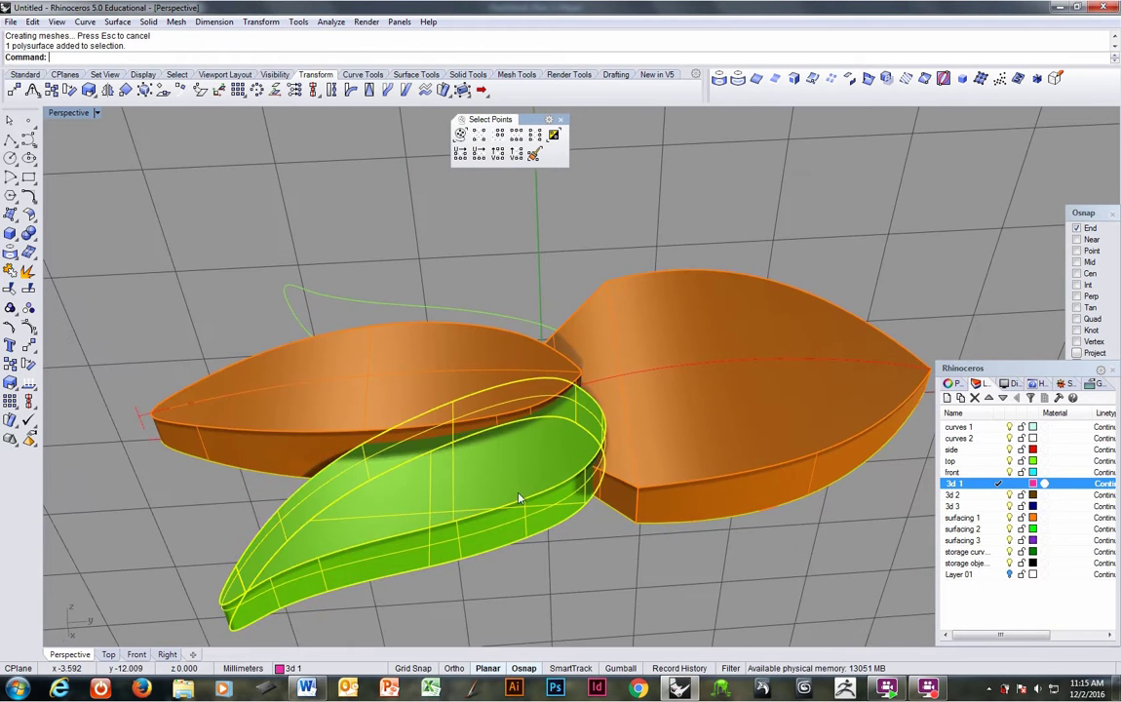
Mirror a copy of the trimmed curved petal across the pendant's lengthwise centerline, starting the mirror plane at the origin (0).
scroll(539, 481, down, 4)
key(F2)
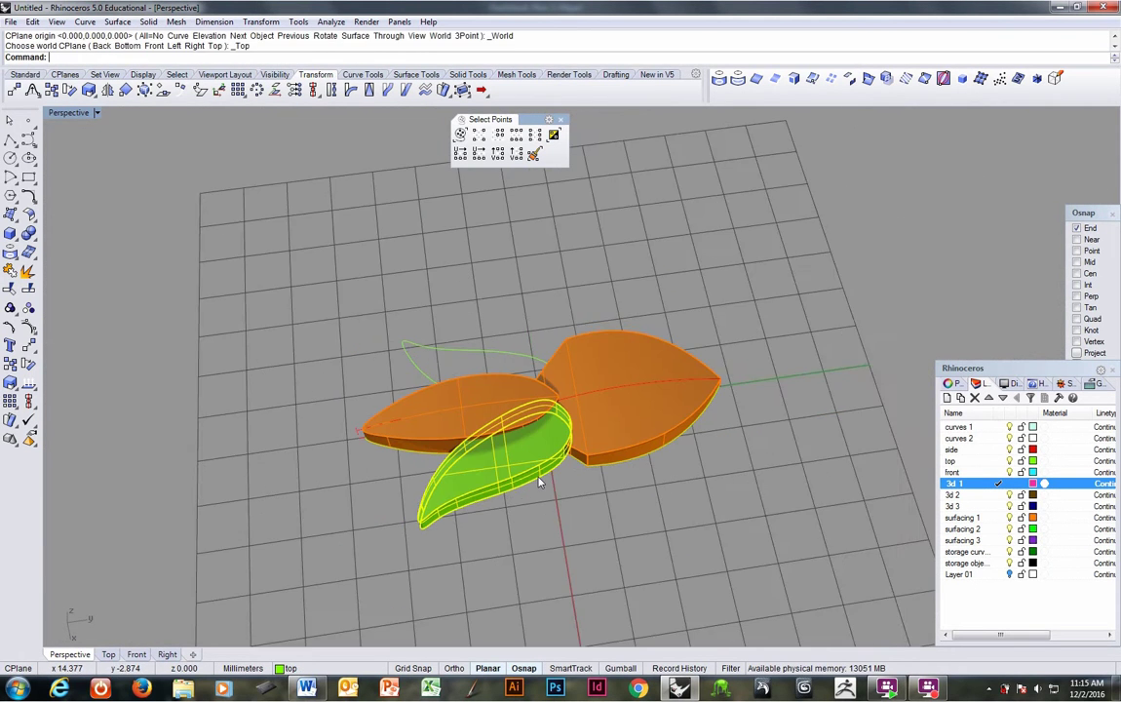
text(mirror)
key(Return)
text(0)
key(Return)
click(378, 382)
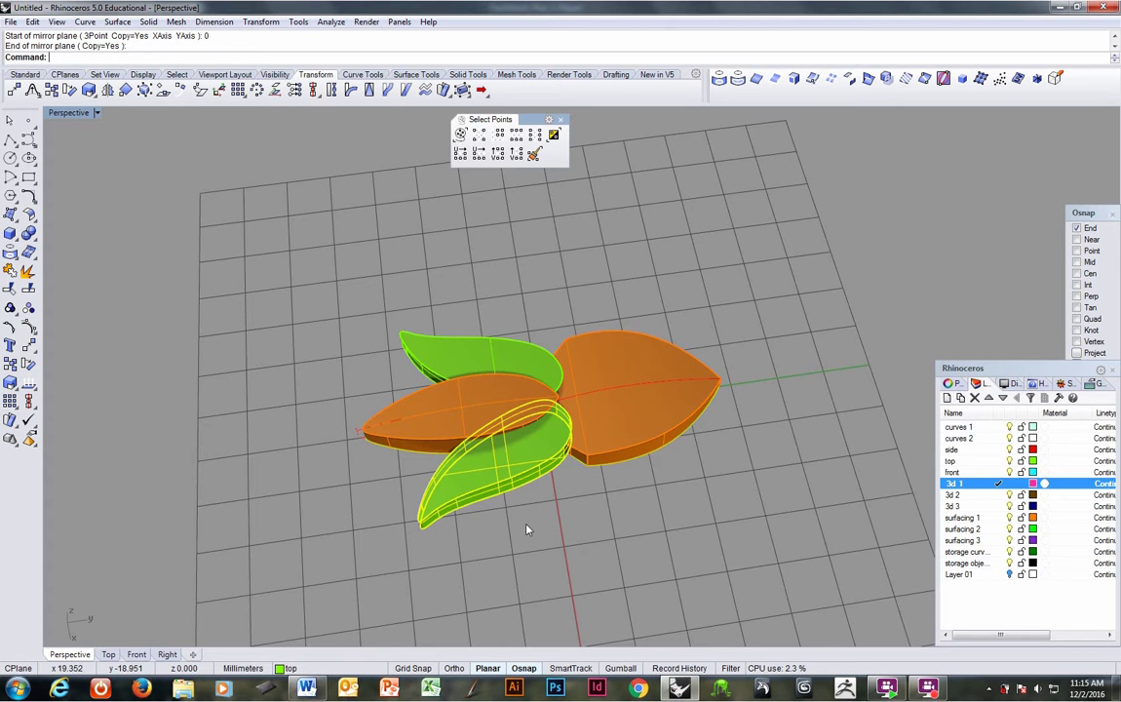
right_drag(591, 546, 604, 433)
scroll(566, 328, up, 6)
right_drag(566, 327, 498, 412)
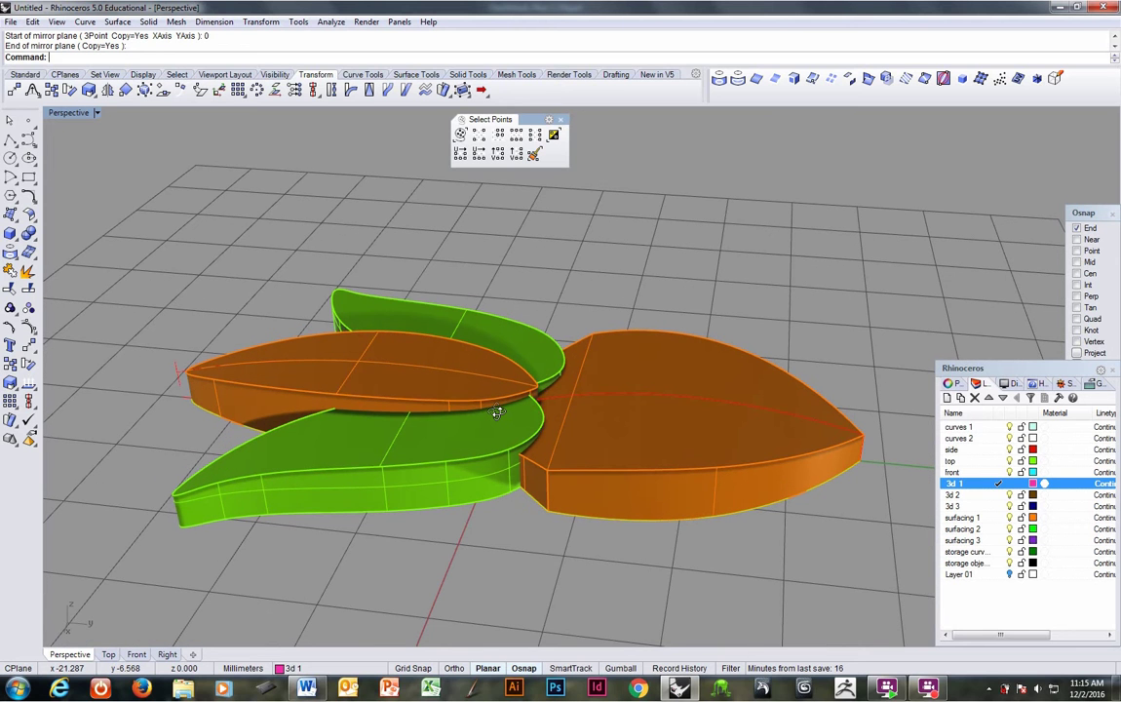
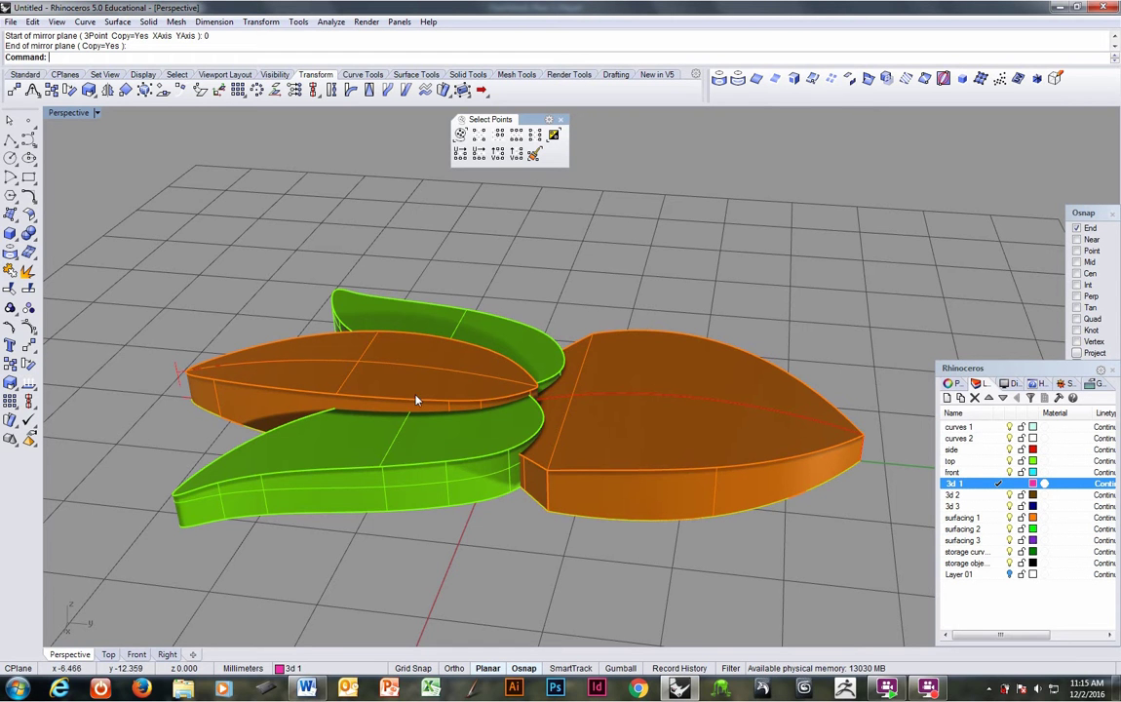
Extract the arched top surface from the middle petal solid with Extract Surface, leaving Copy set to No.
right_drag(417, 401, 466, 383)
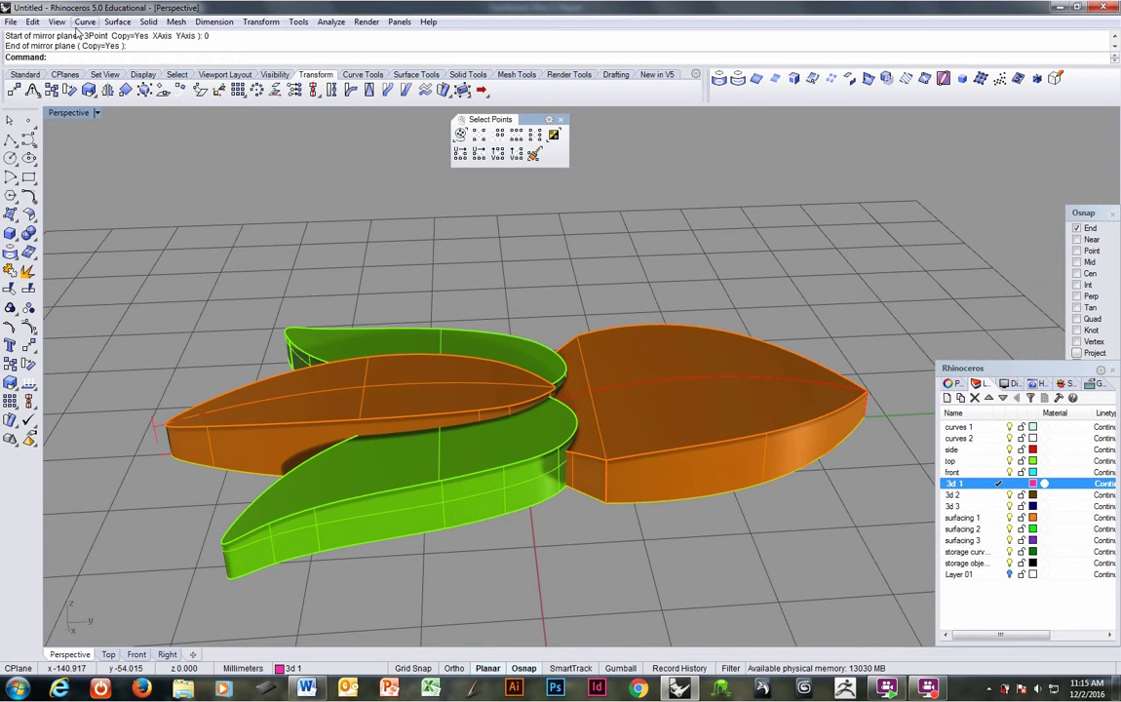
click(149, 22)
click(417, 263)
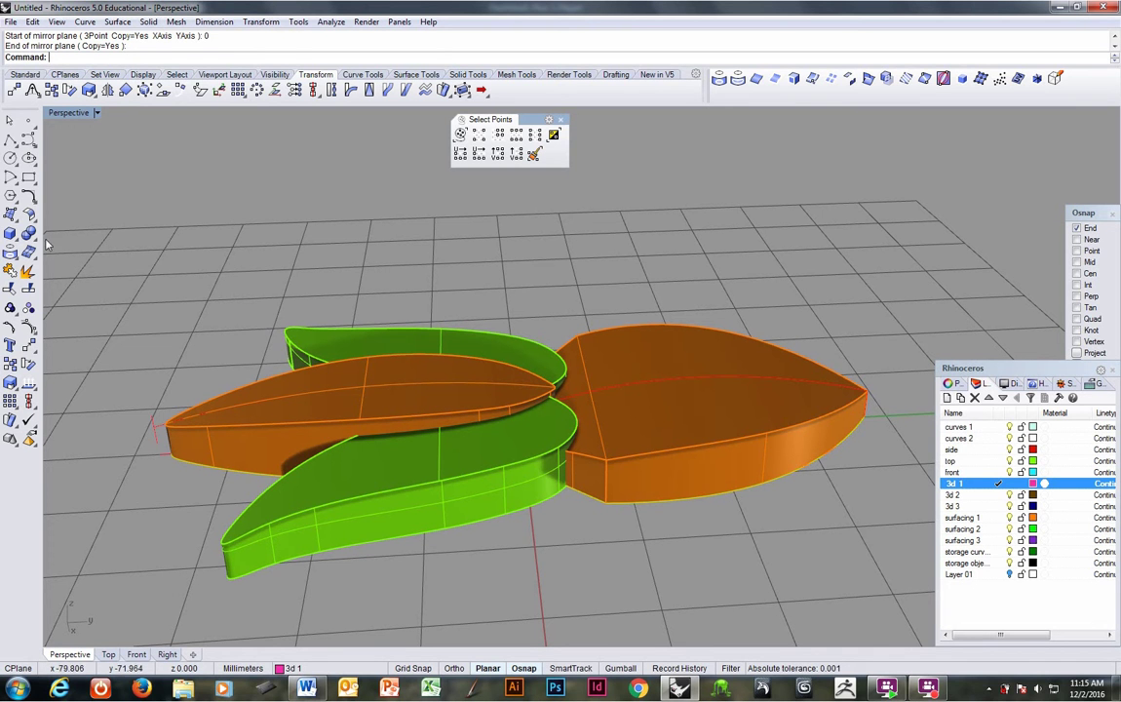
click(147, 22)
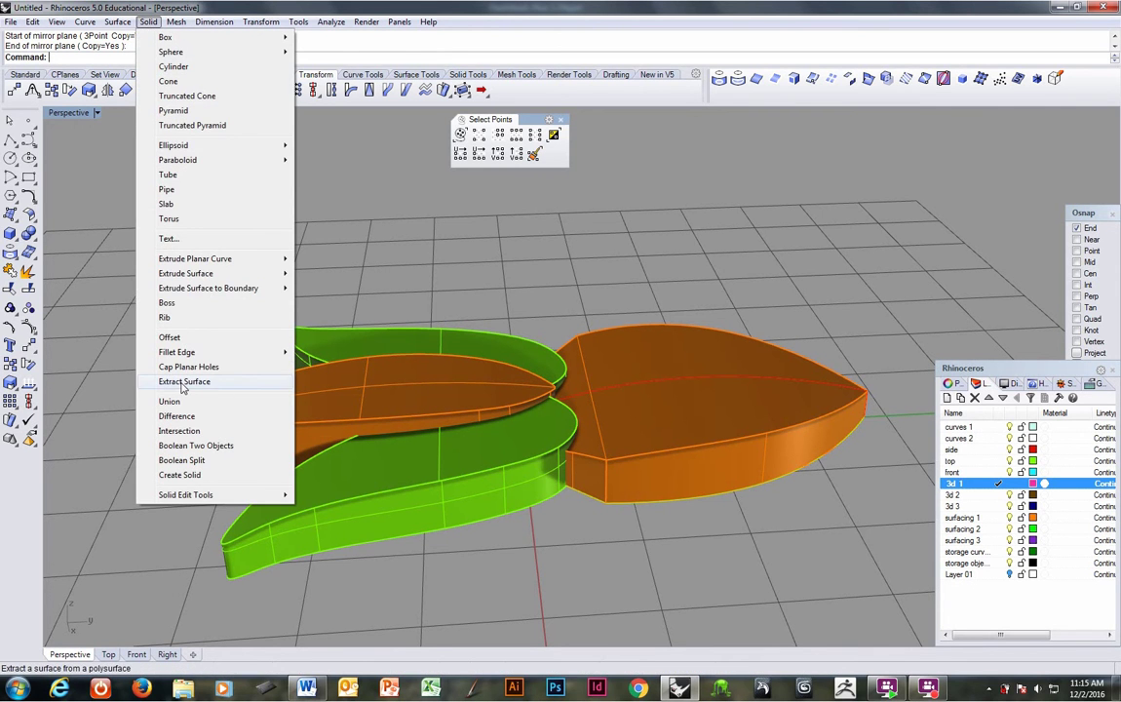
click(340, 207)
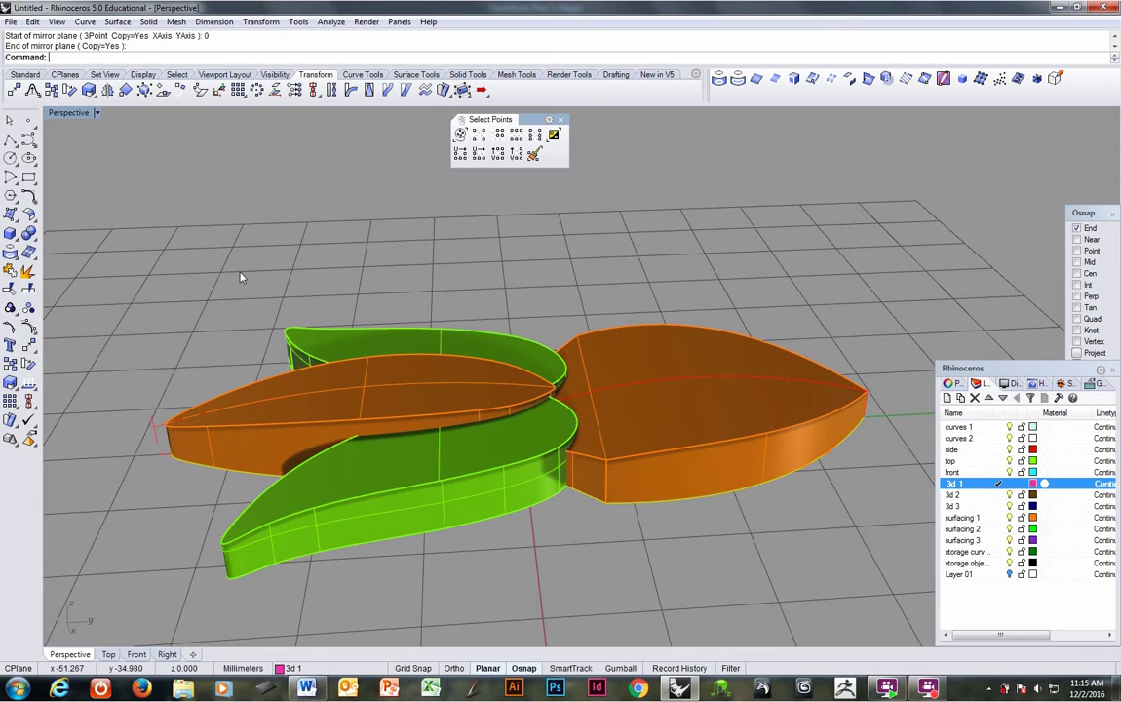
right_click(28, 272)
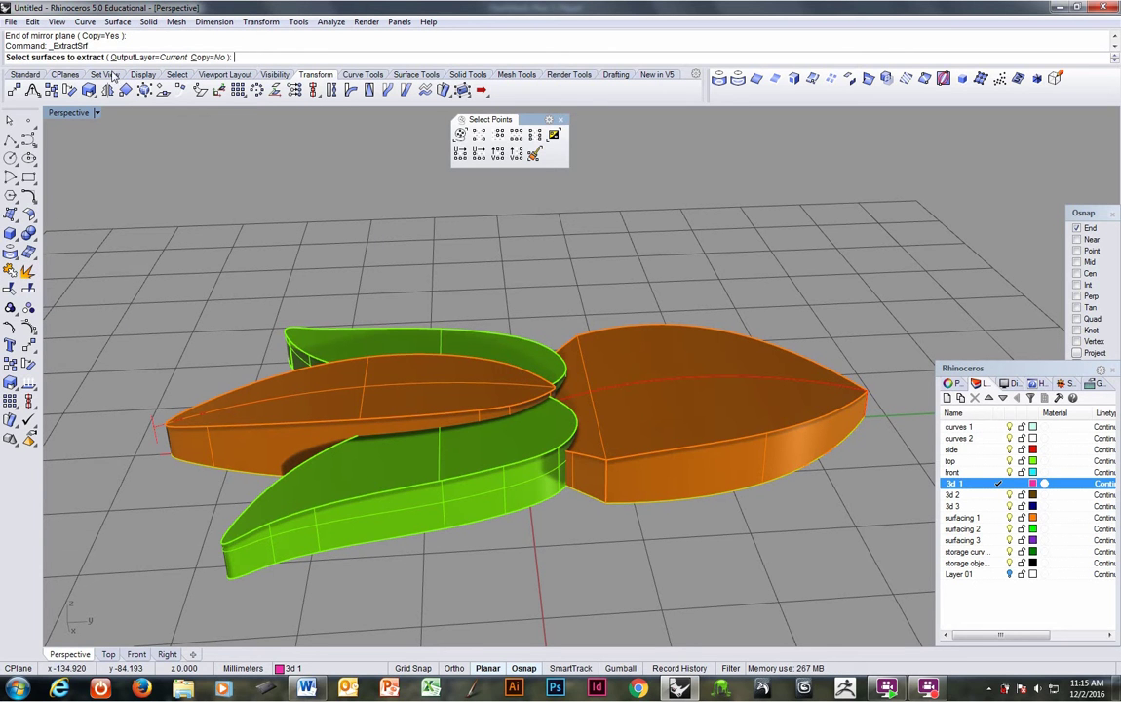
click(429, 386)
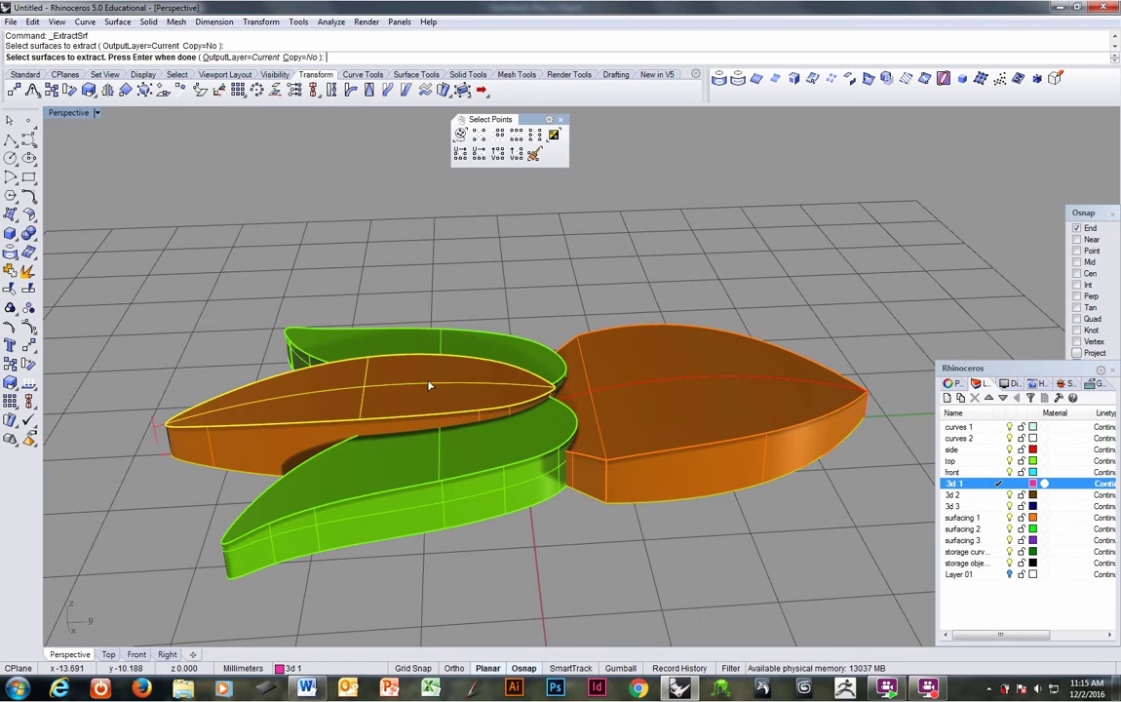
key(Return)
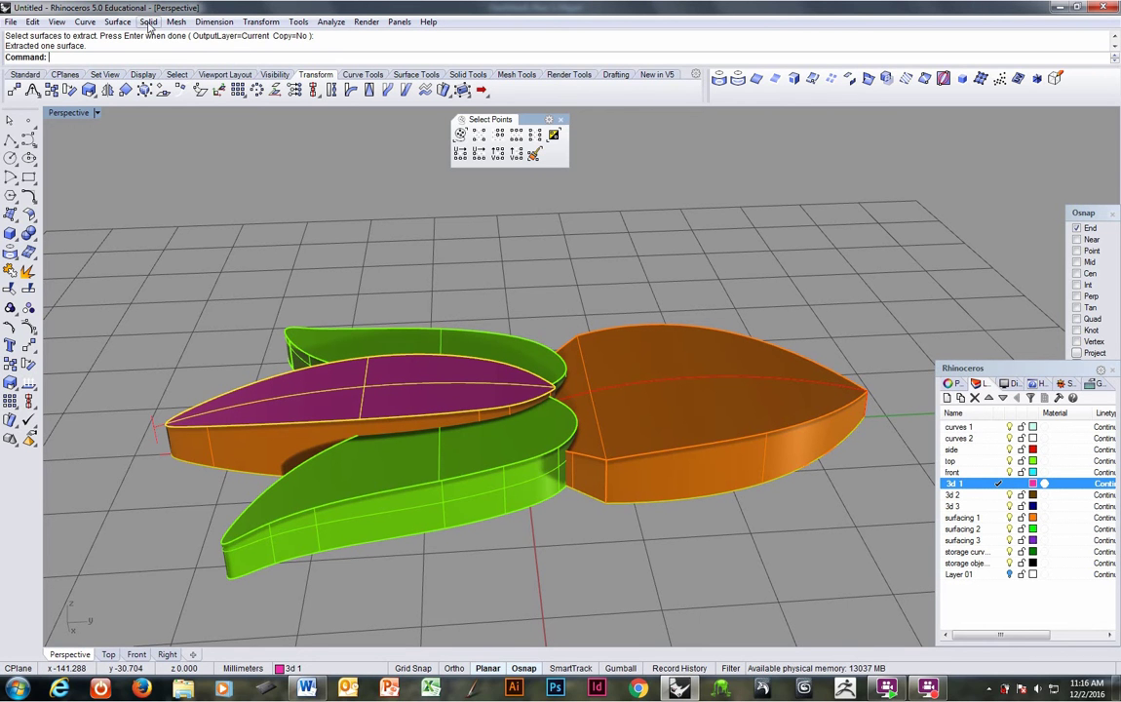
Remove all trims from the extracted top surface with Untrim All to restore its full rectangular patch.
click(117, 21)
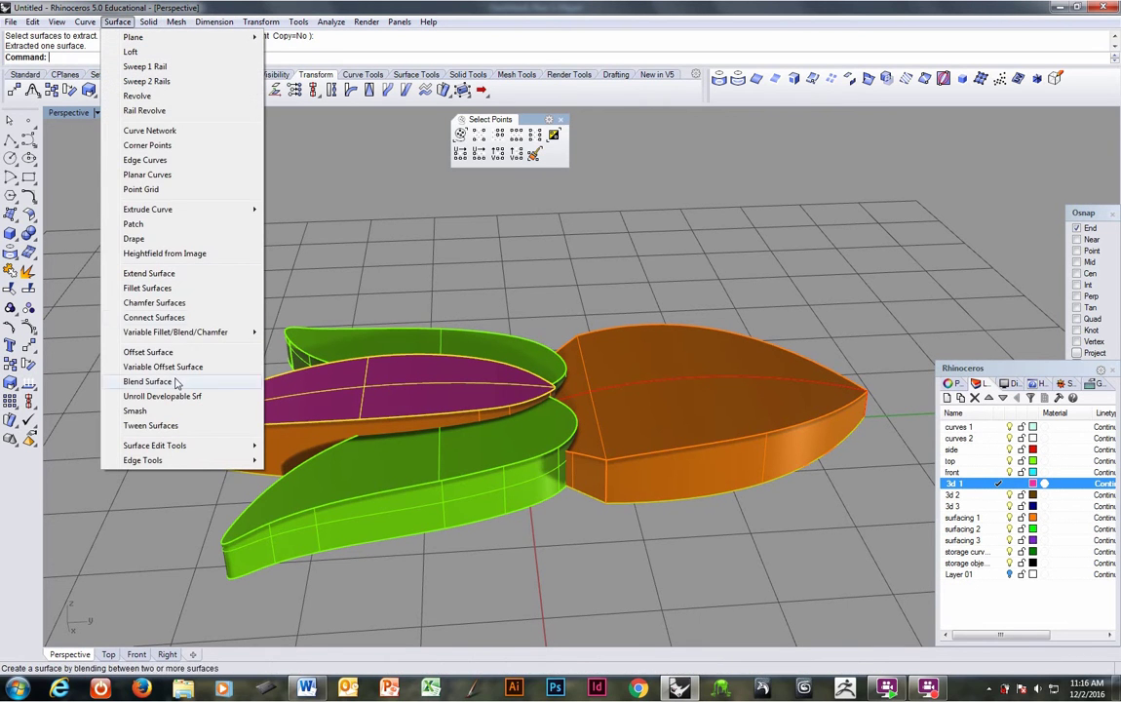
mouse_move(192, 448)
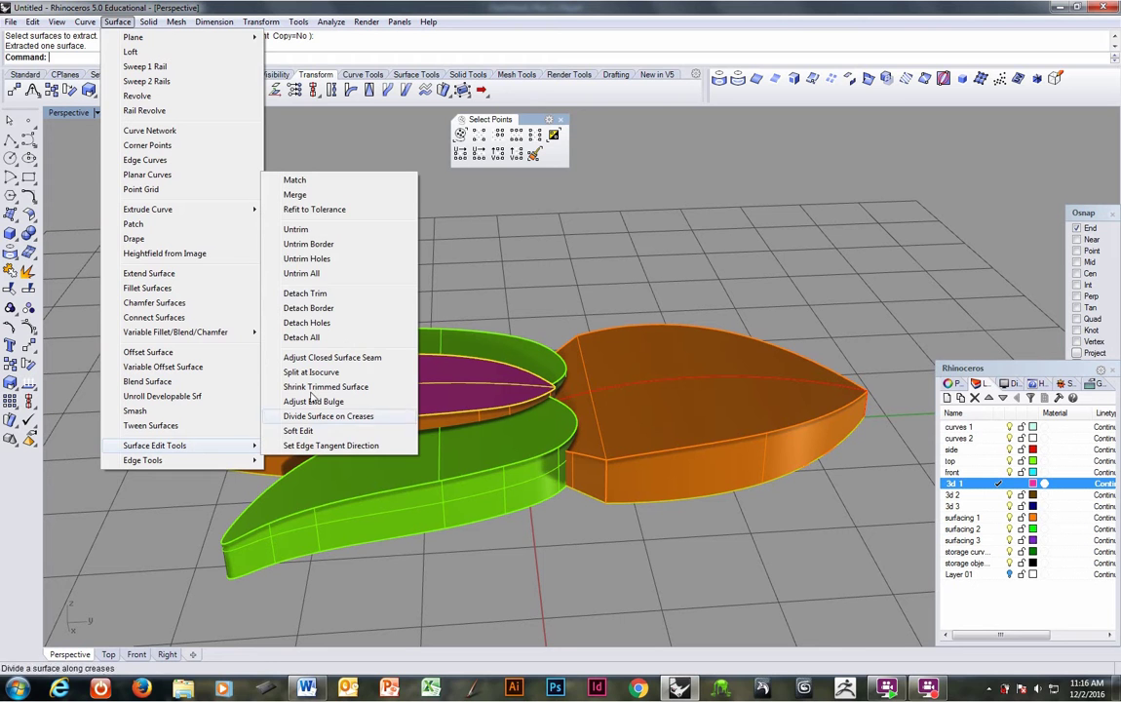
click(302, 273)
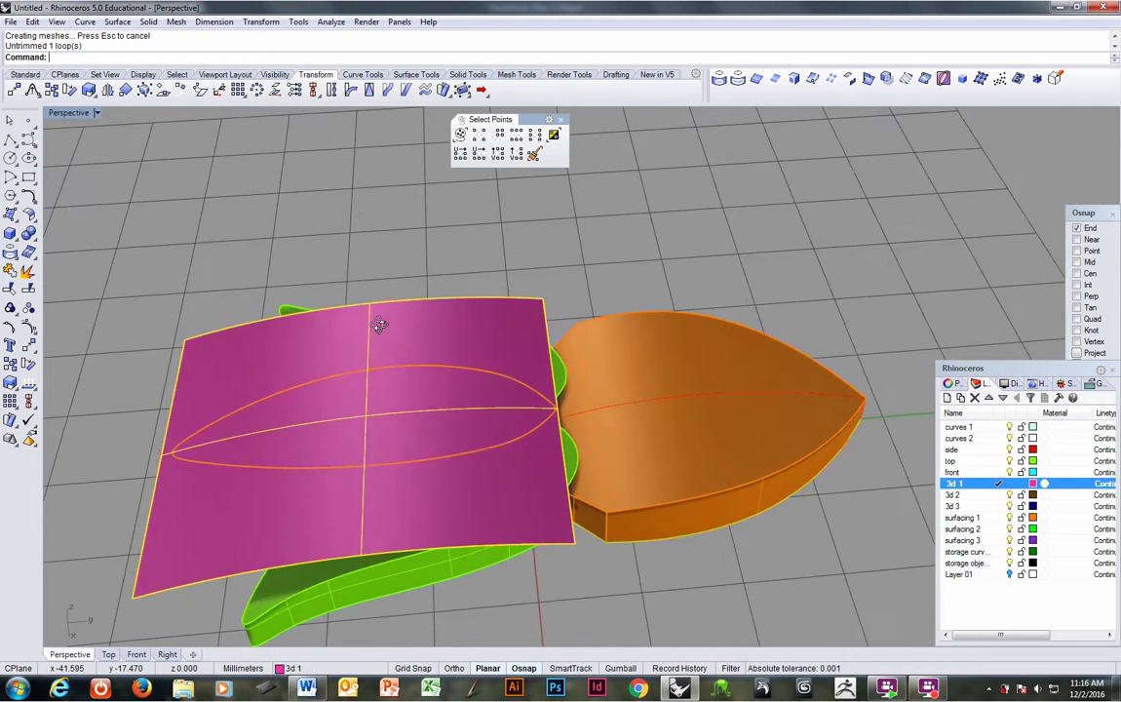
right_drag(381, 315, 344, 304)
Extract the side wall surface from the remaining middle petal polysurface.
click(312, 338)
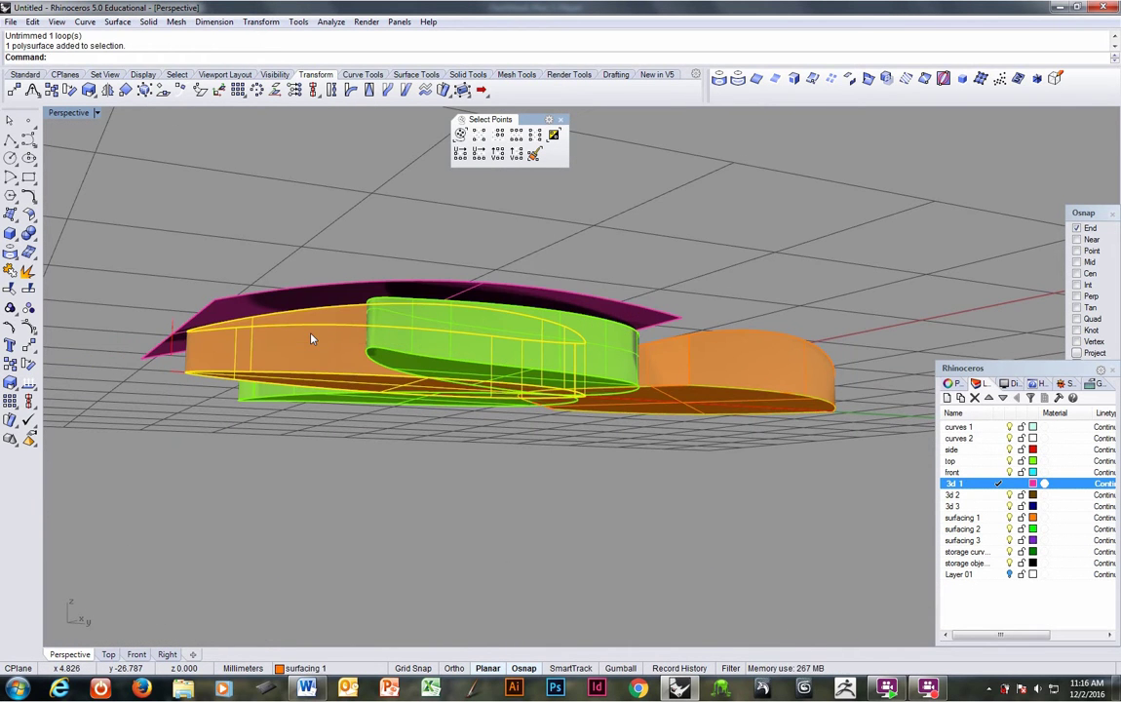
right_click(163, 185)
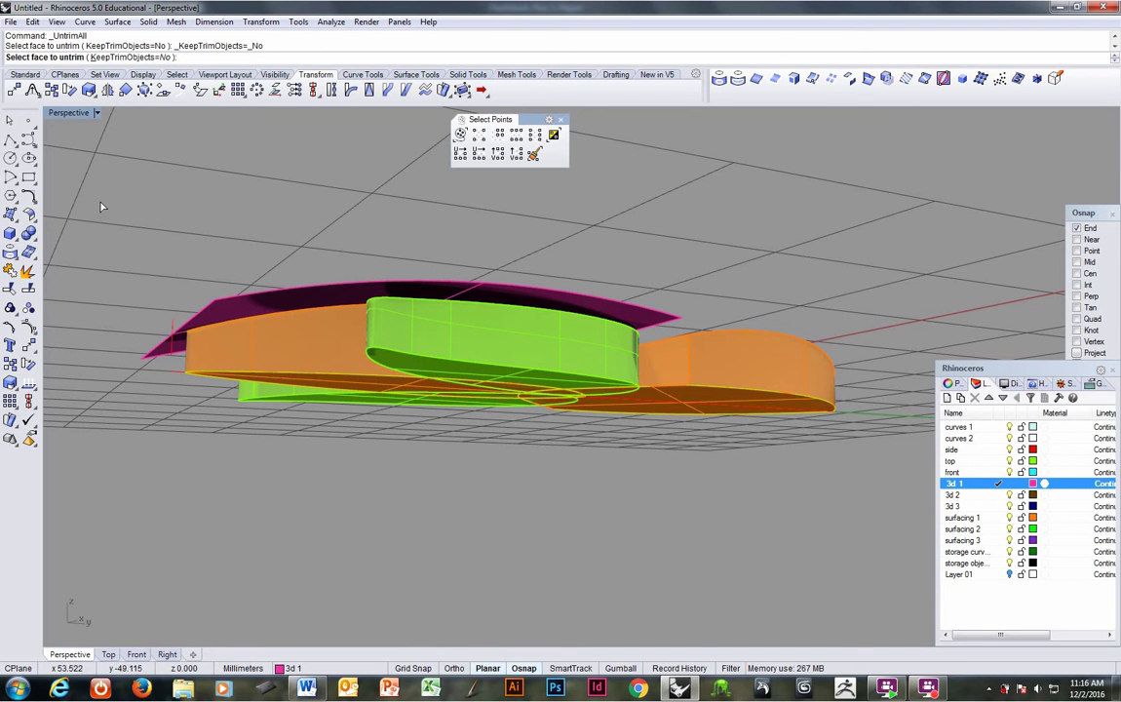
key(Escape)
right_click(29, 271)
right_drag(198, 335, 338, 328)
click(322, 313)
right_click(322, 313)
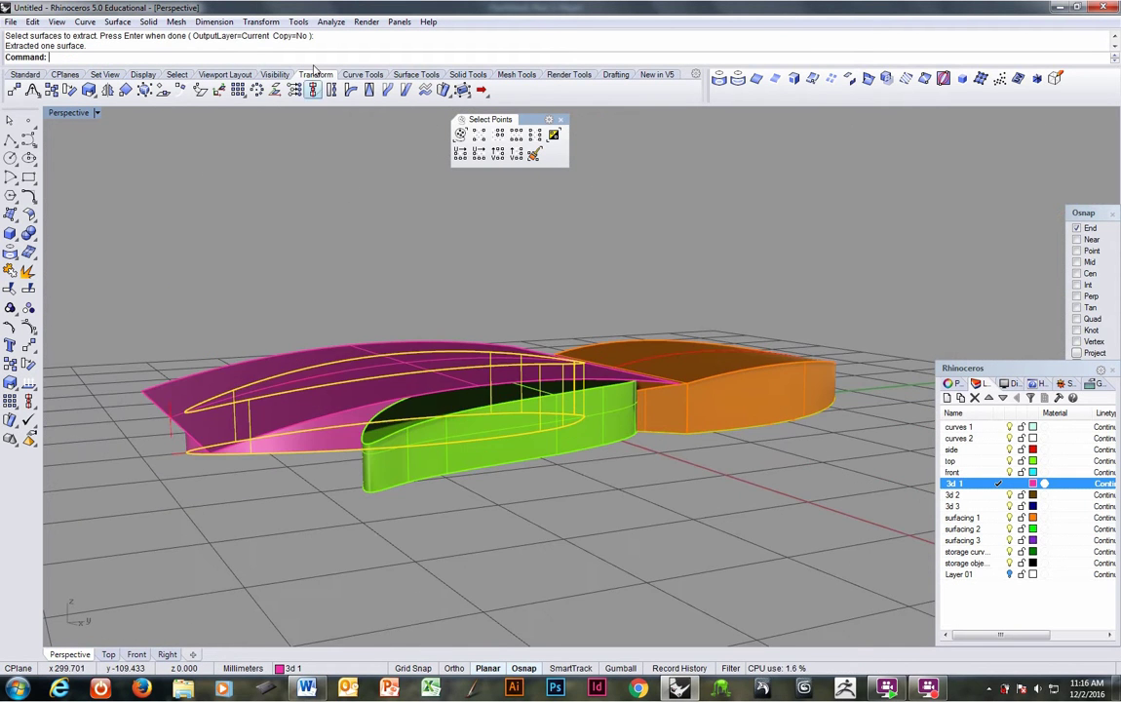
Untrim the extracted side wall of the middle petal to restore its full height.
right_click(284, 56)
click(361, 181)
right_drag(458, 288, 390, 310)
key(Escape)
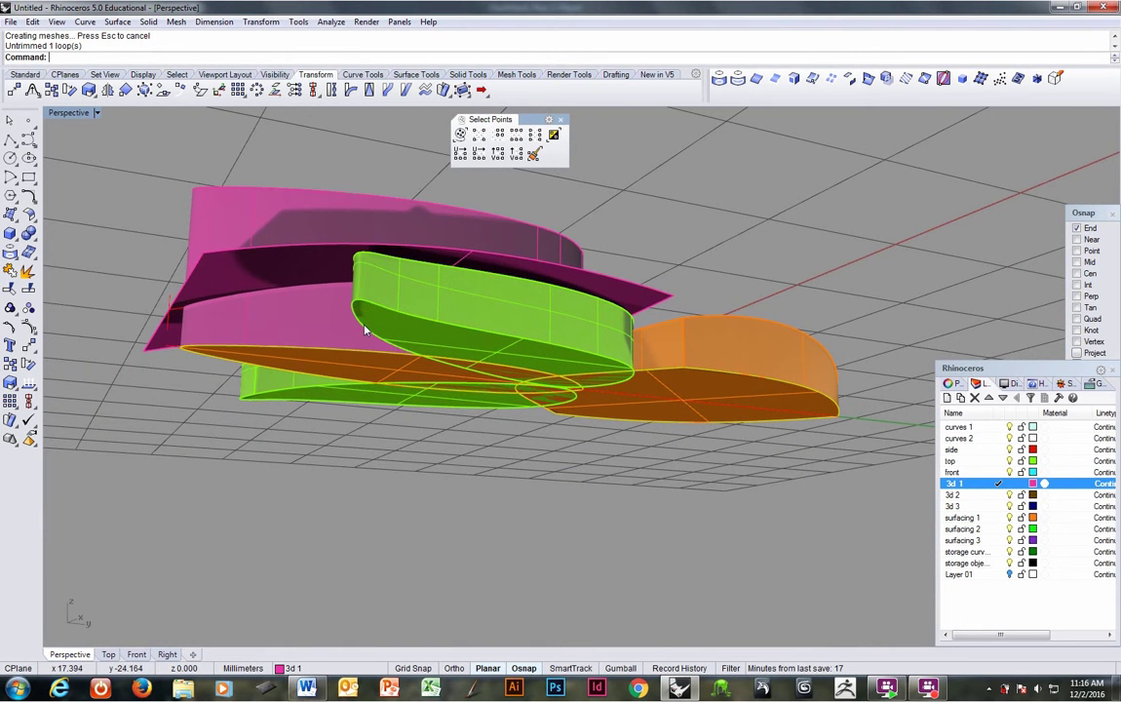
Join the middle petal's flat bottom surface with its untrimmed side wall.
click(332, 368)
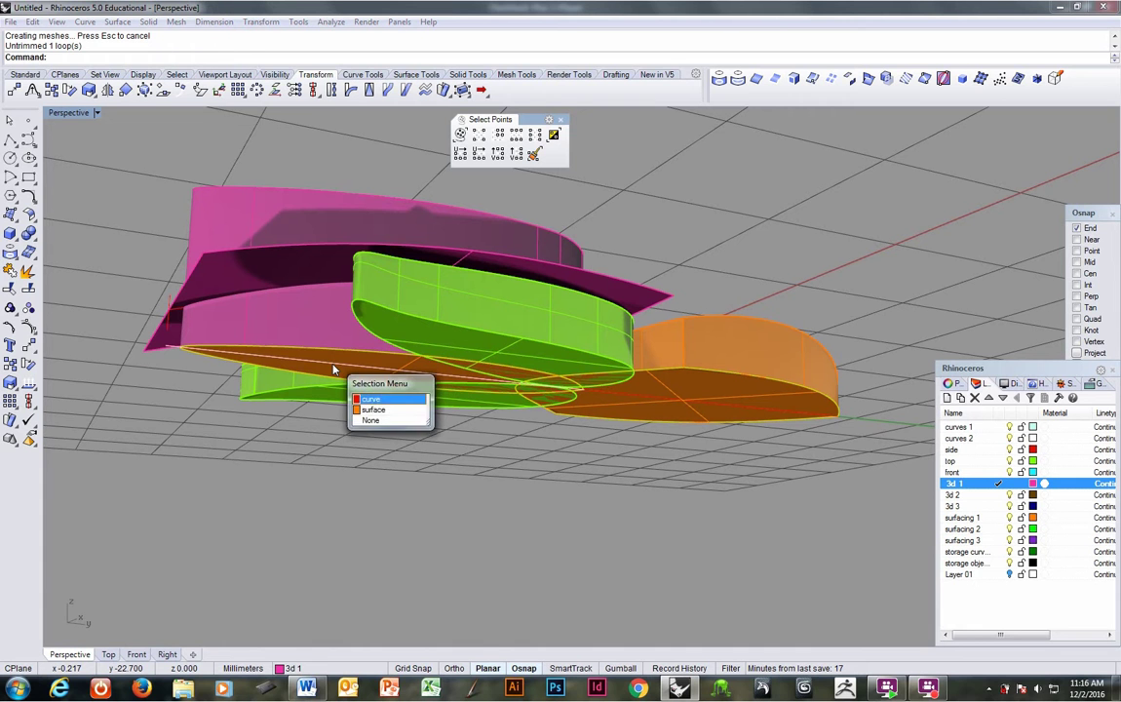
click(375, 410)
click(9, 251)
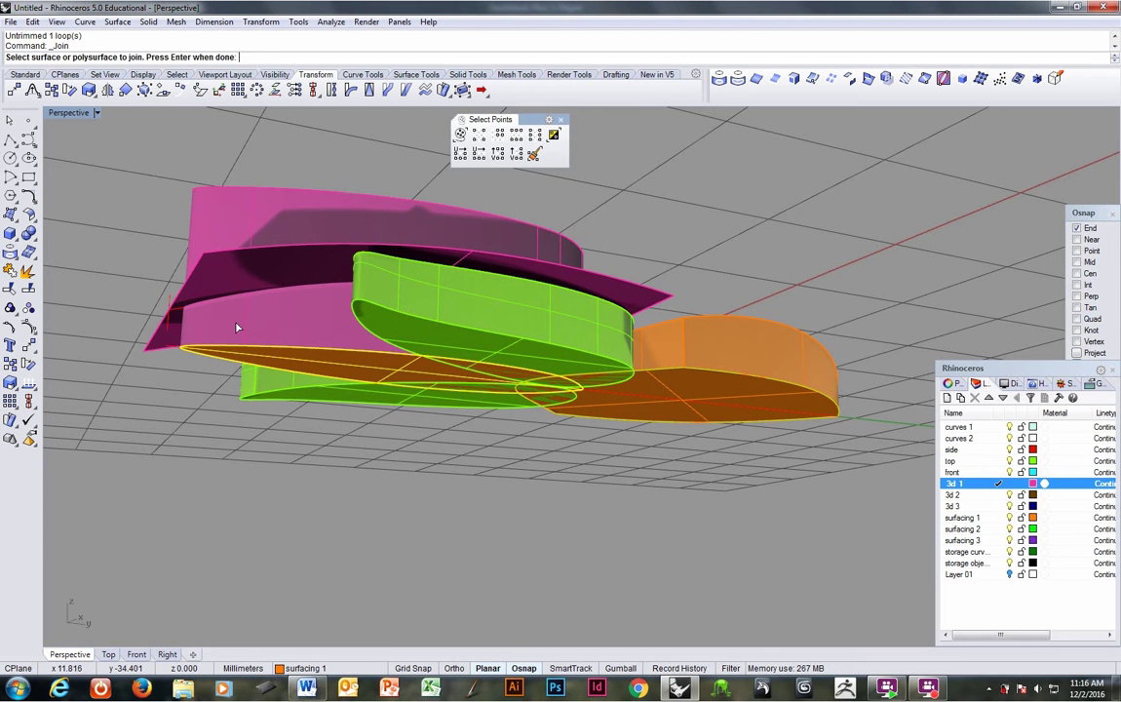
click(272, 300)
key(Return)
right_drag(272, 300, 234, 322)
Cap the open top of the joined middle petal with Cap Planar Holes to close the solid.
click(149, 22)
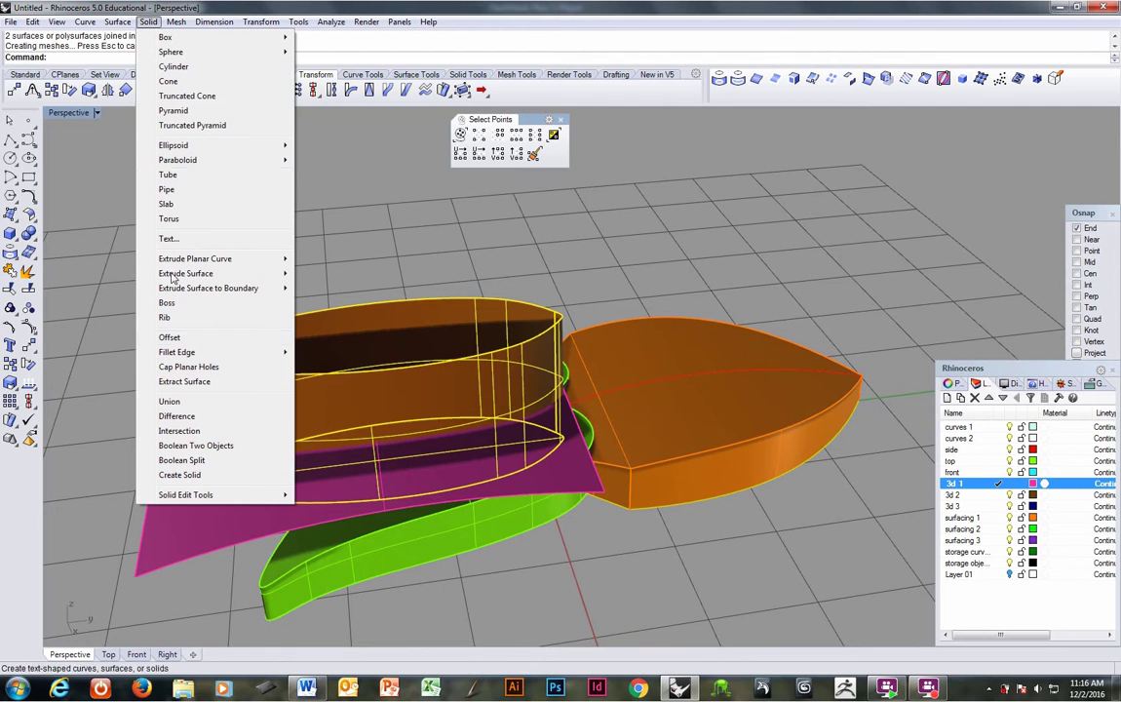
click(190, 369)
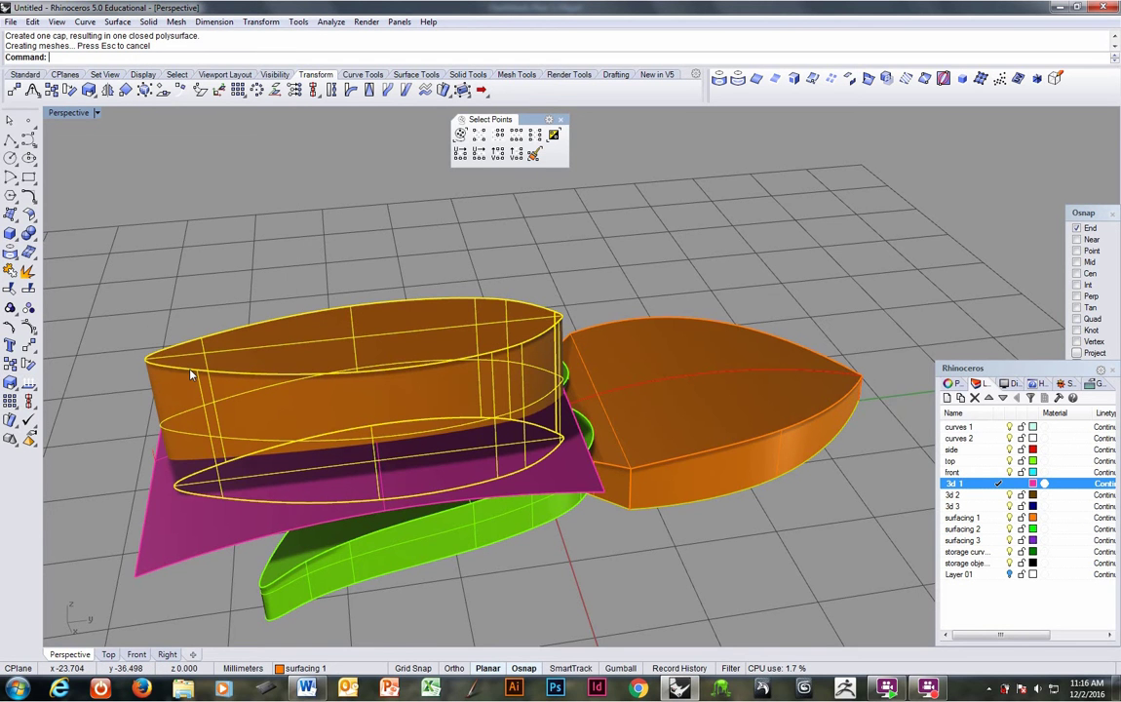
right_drag(190, 374, 220, 346)
Select the untrimmed arched surface under the middle petal block and turn on its control points.
click(243, 223)
click(282, 326)
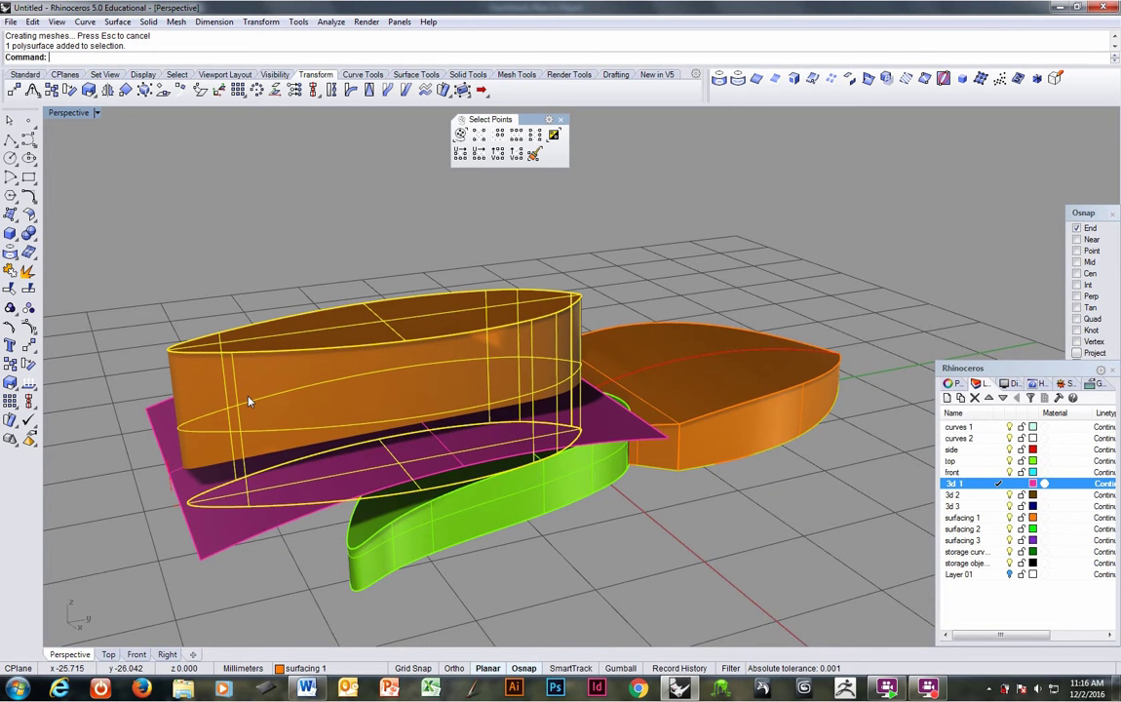
shift+click(626, 426)
right_drag(626, 426, 552, 345)
key(F10)
Raise the arched surface's end row of control points nearest the leaf by about 0.7 mm.
drag(465, 200, 525, 560)
right_drag(525, 560, 551, 471)
scroll(551, 471, up, 4)
ctrl+click(522, 372)
right_drag(521, 373, 551, 361)
text(M)
key(Return)
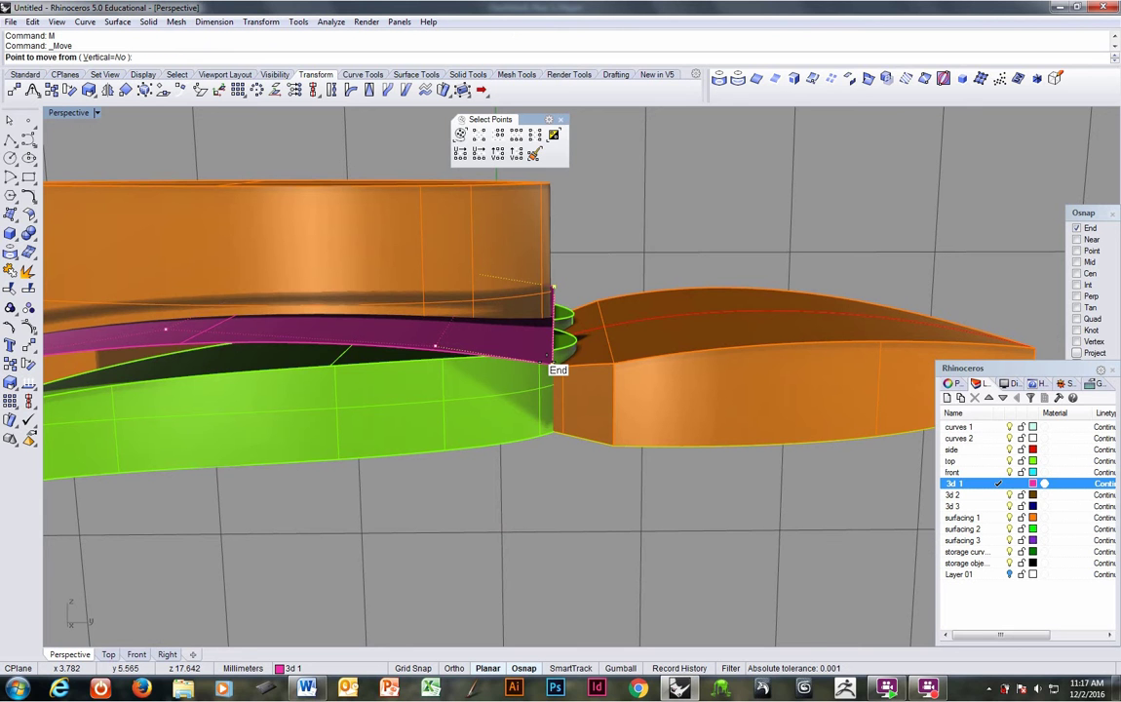
click(643, 251)
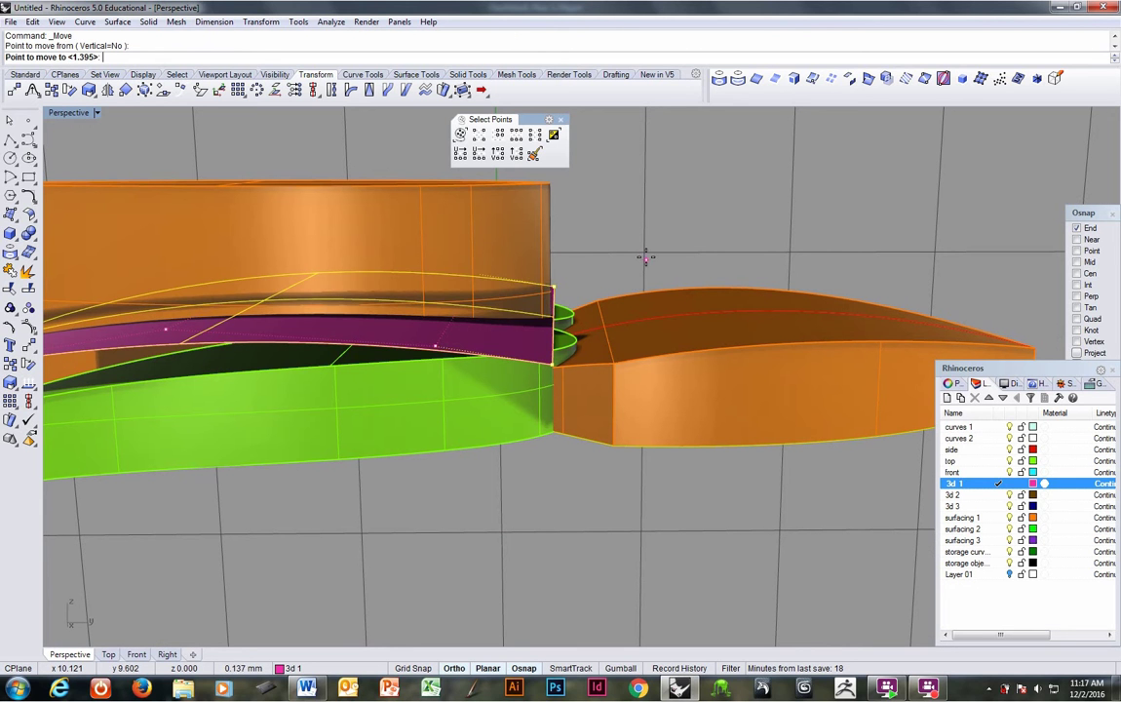
click(646, 250)
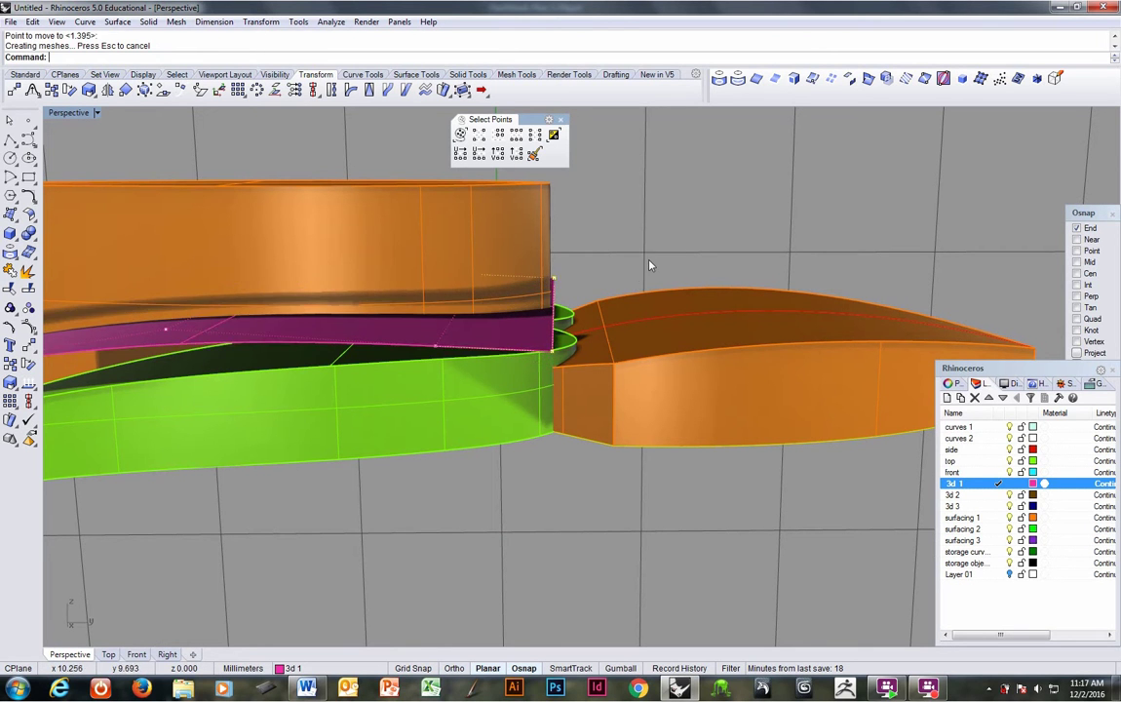
Select the whole control point row next to the leaf-side end row and adjust its height slightly with Move.
right_drag(659, 276, 552, 336)
click(480, 374)
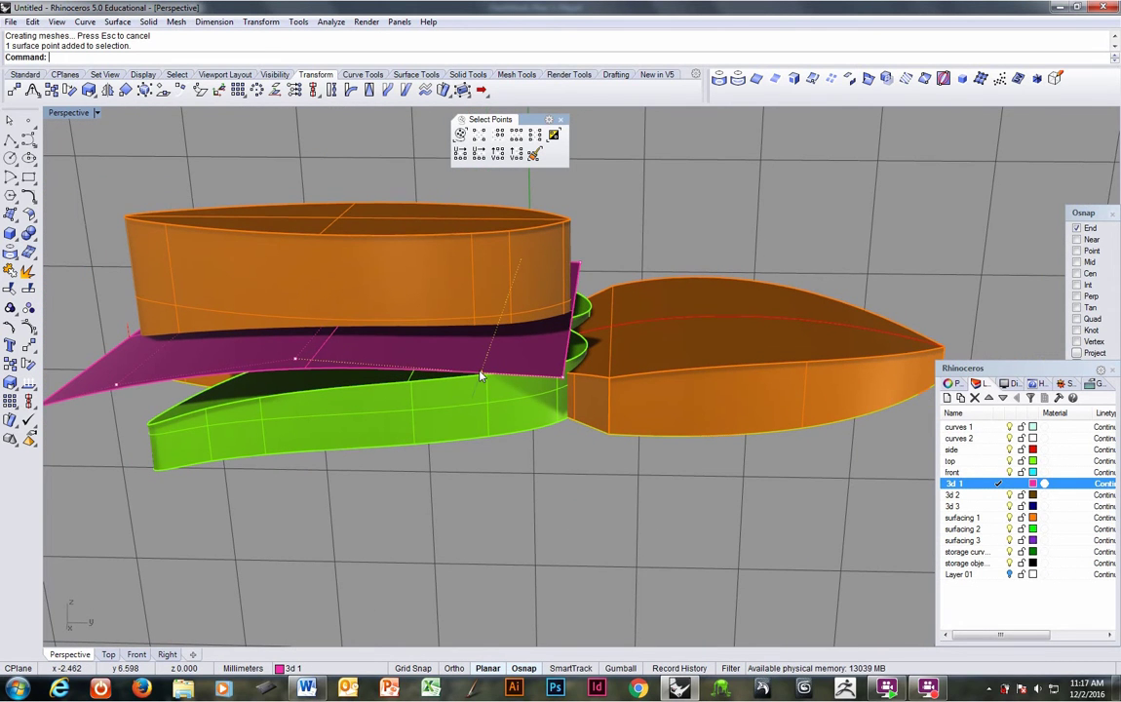
click(517, 138)
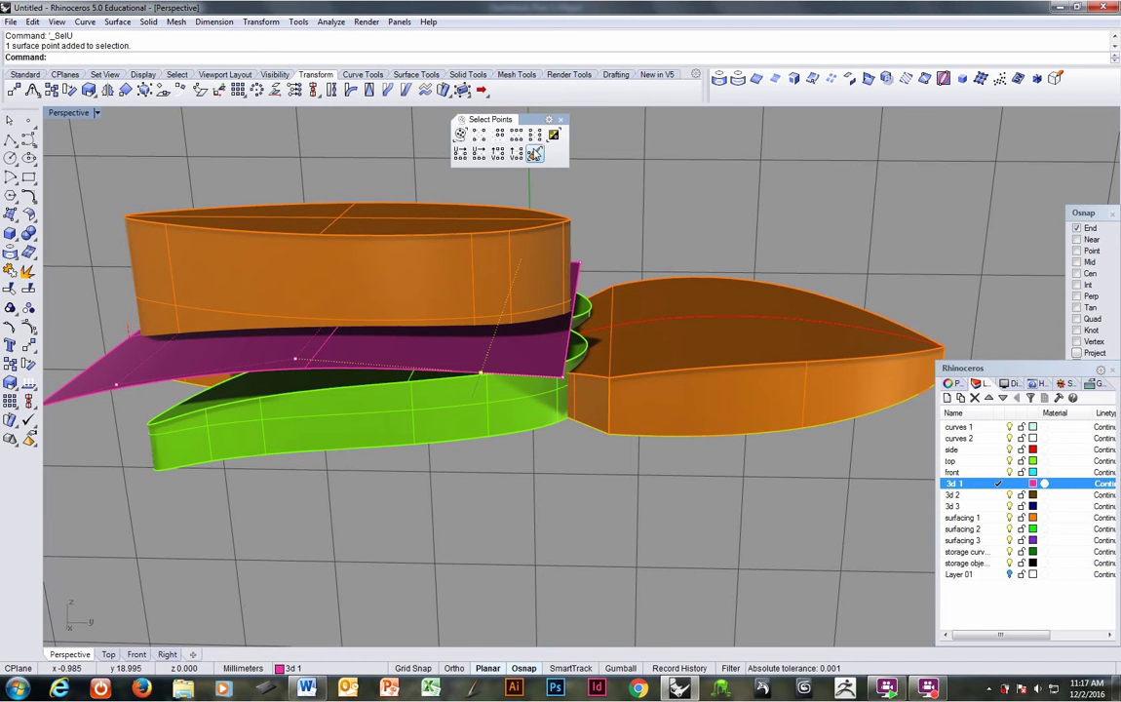
click(480, 134)
right_drag(480, 207, 563, 219)
text(m)
key(Return)
click(633, 243)
click(635, 245)
right_drag(639, 248, 535, 255)
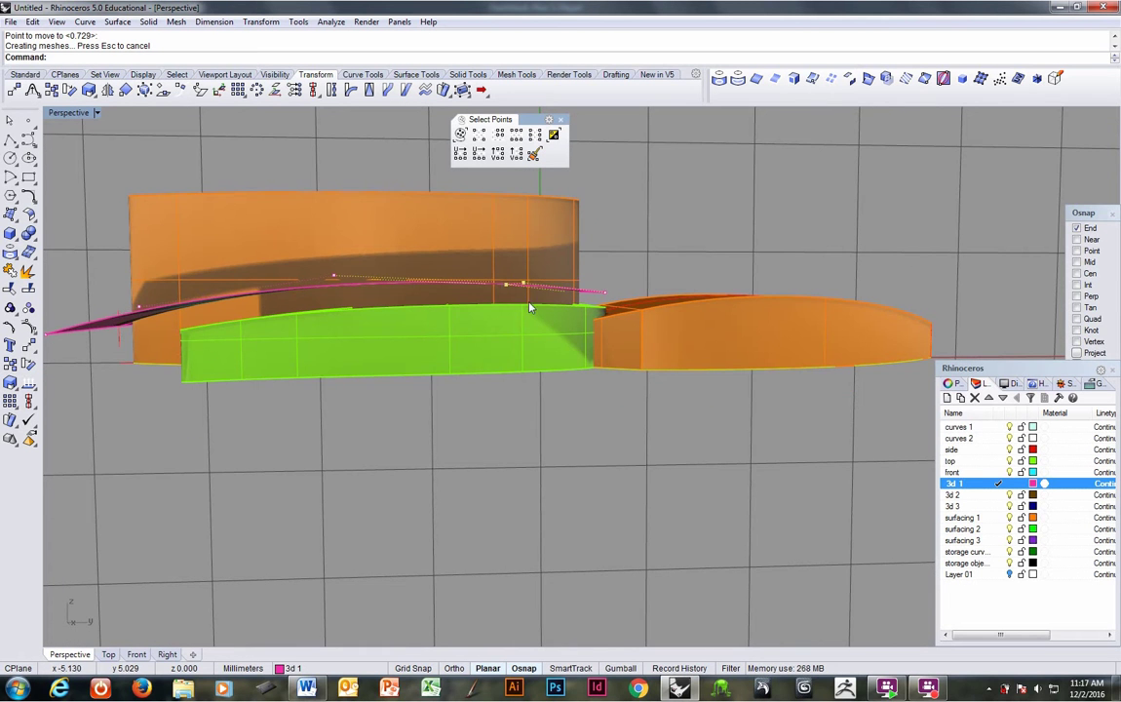
Turn off the control points, select the reshaped arched surface, show its direction and flip its normals to point downward.
right_drag(473, 301, 485, 356)
key(Escape)
key(Escape)
click(484, 356)
right_drag(591, 237, 565, 244)
click(331, 22)
click(336, 227)
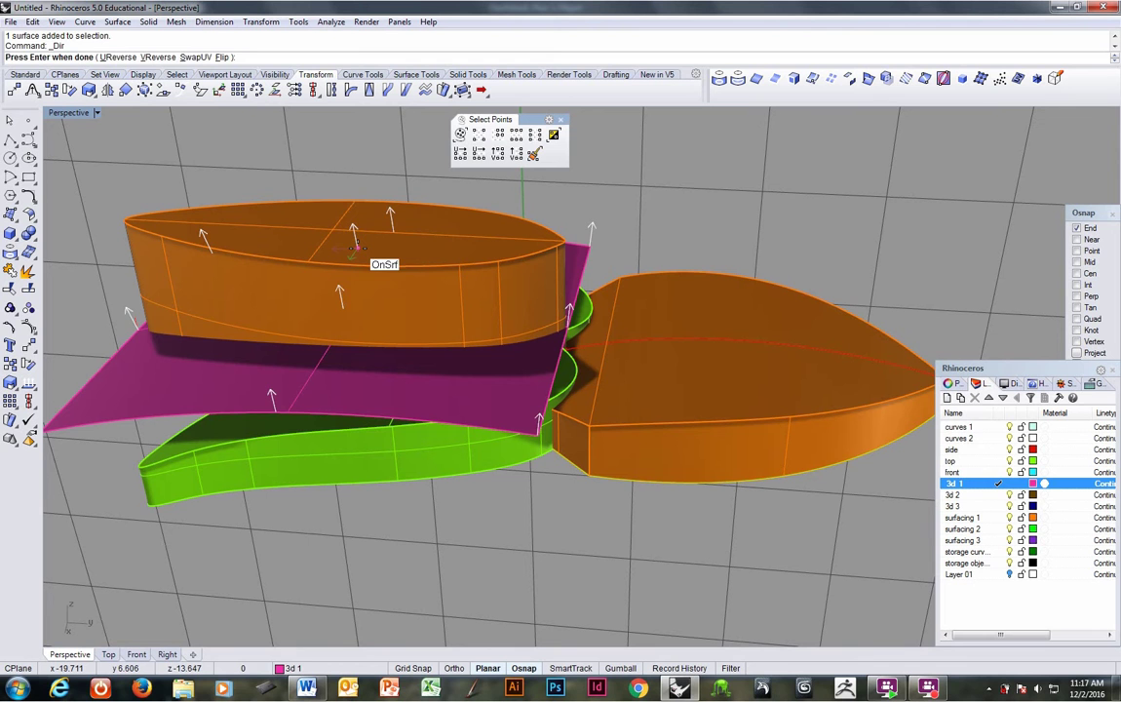
text(f)
key(Return)
key(Return)
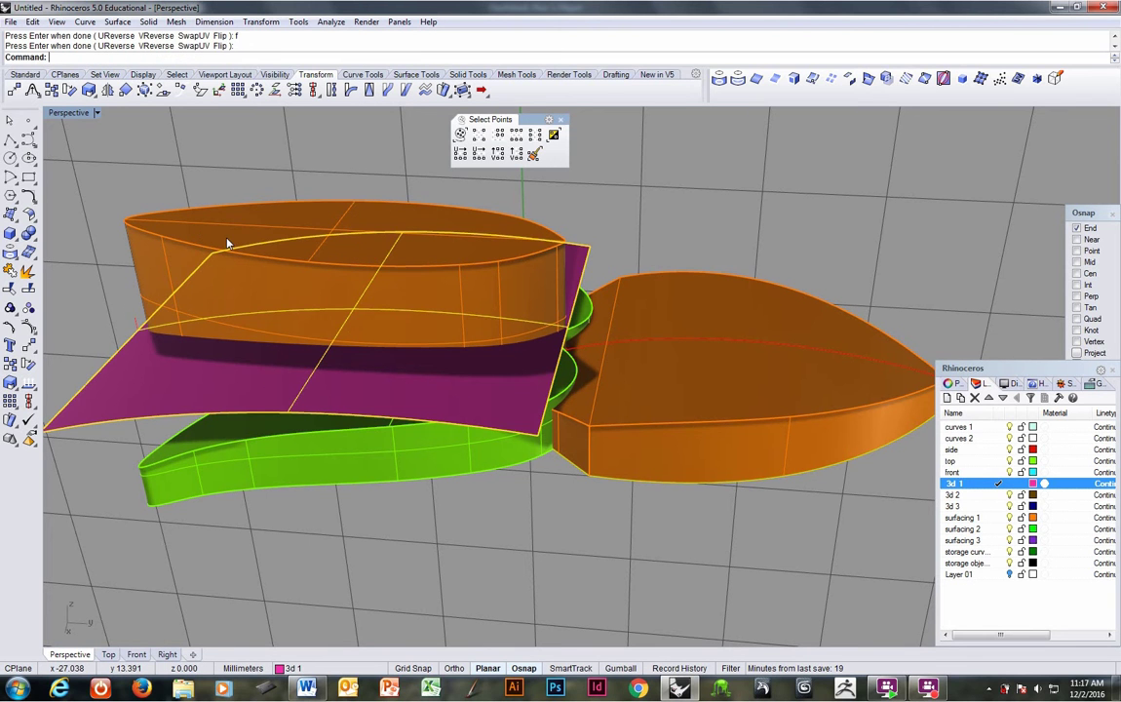
Boolean-subtract the arched cutting surface from the capped middle petal solid to trim its top.
click(227, 243)
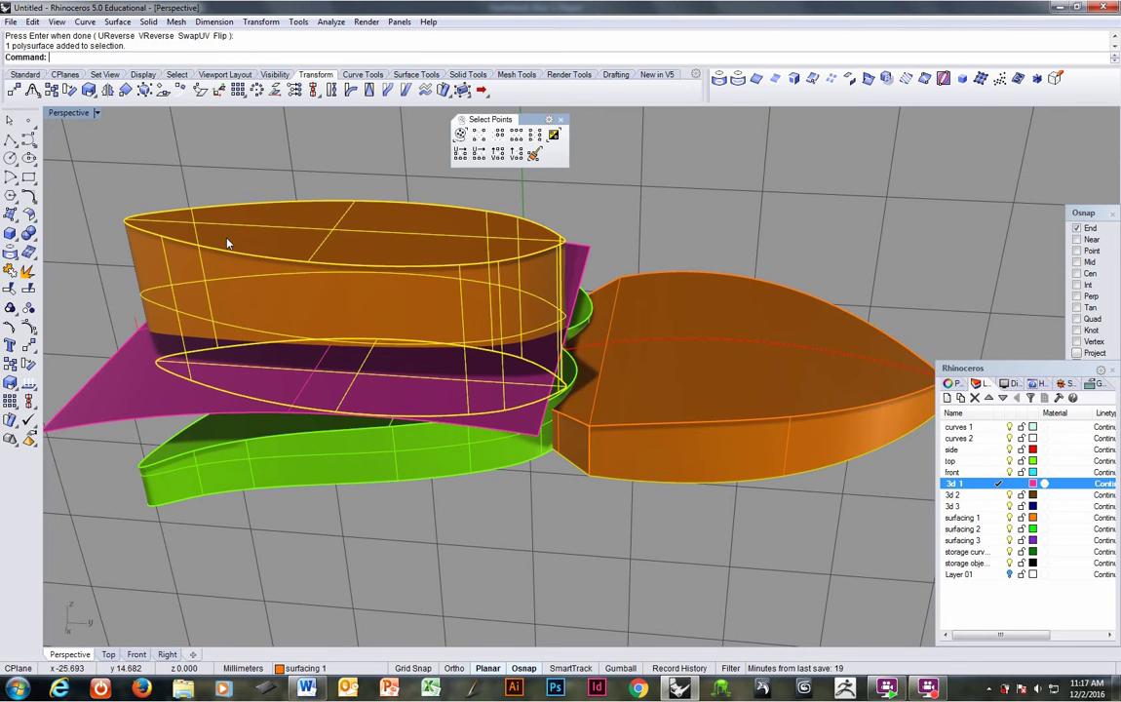
click(149, 22)
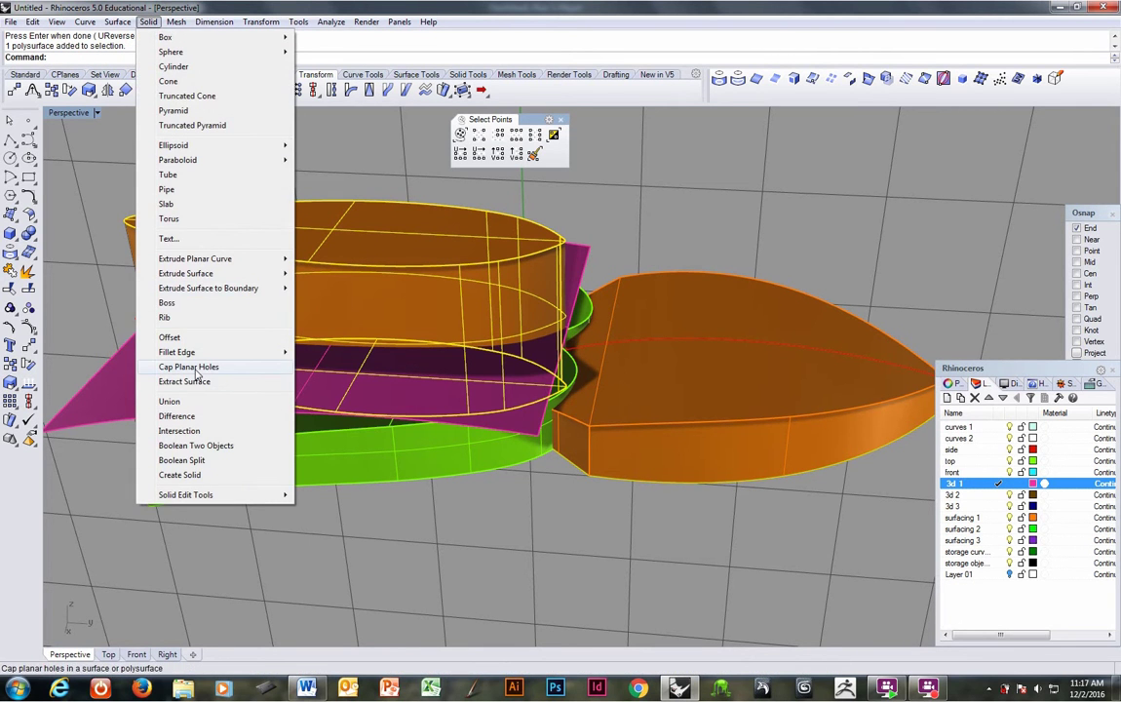
click(178, 416)
click(100, 349)
key(Return)
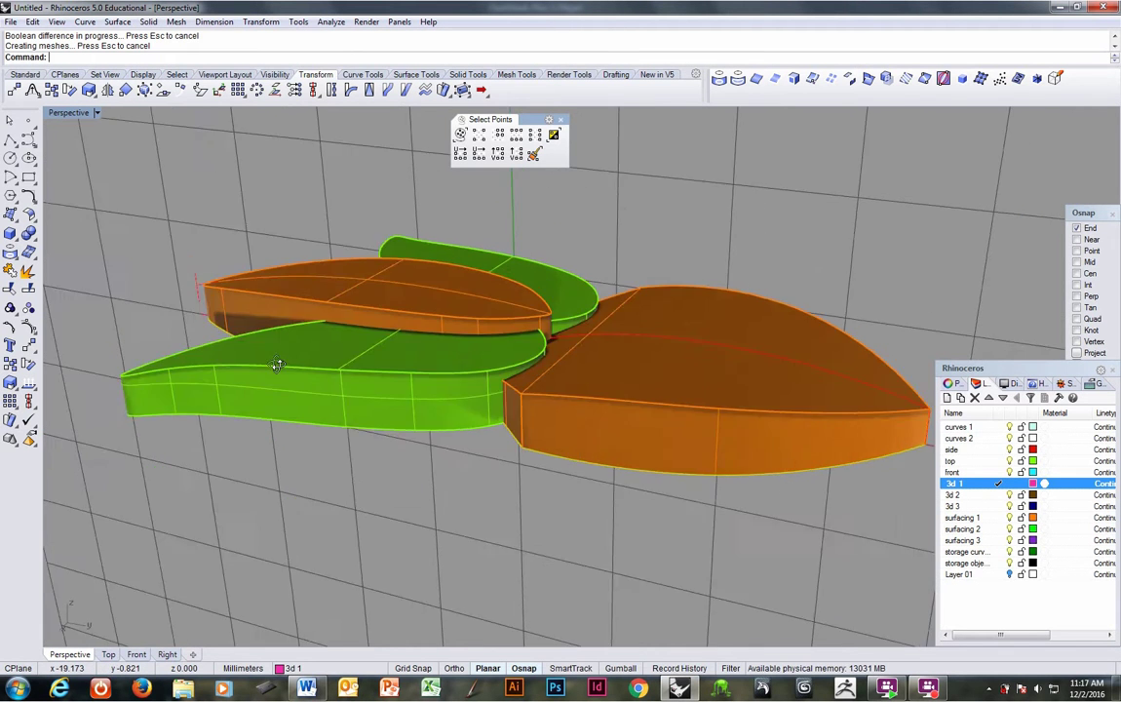
right_drag(251, 366, 433, 414)
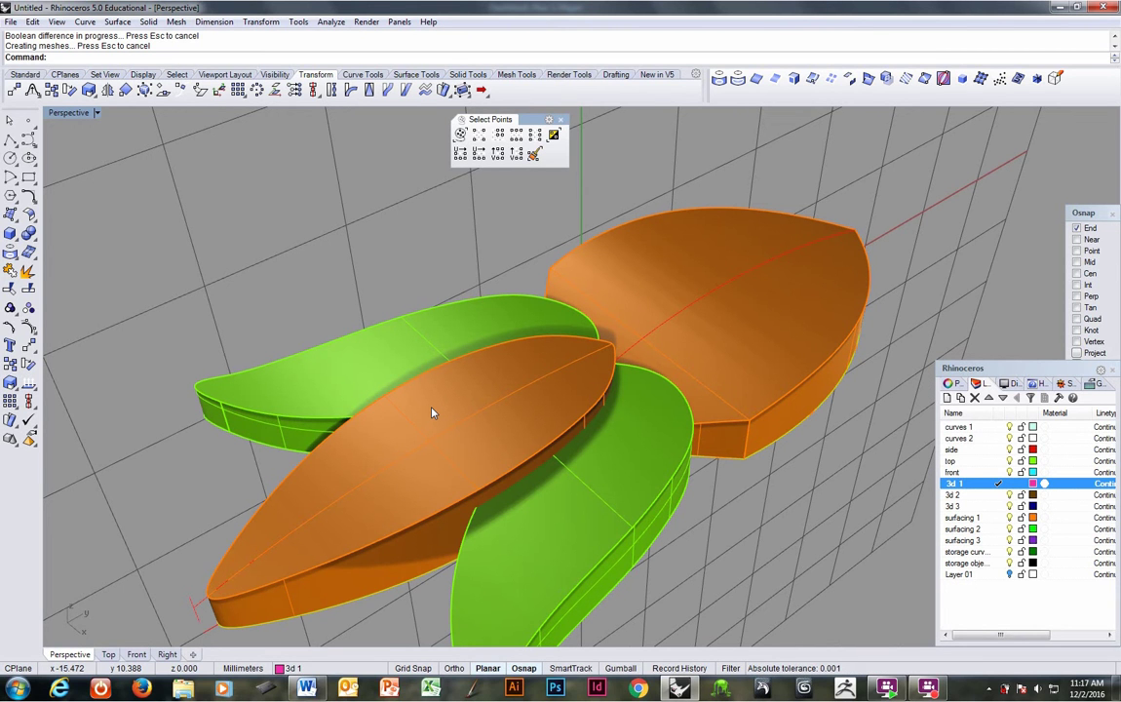
Move the trimmed middle petal to the layer "top" and hide that layer so the leaf stands alone.
right_drag(433, 413, 505, 421)
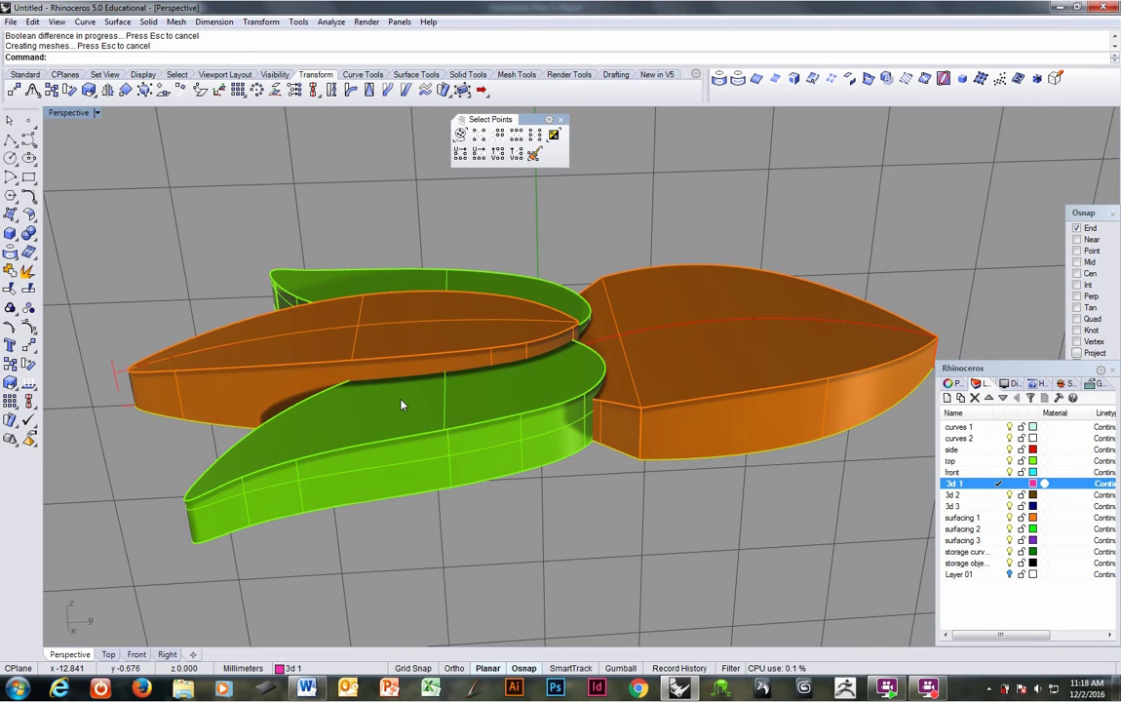
right_drag(441, 388, 534, 406)
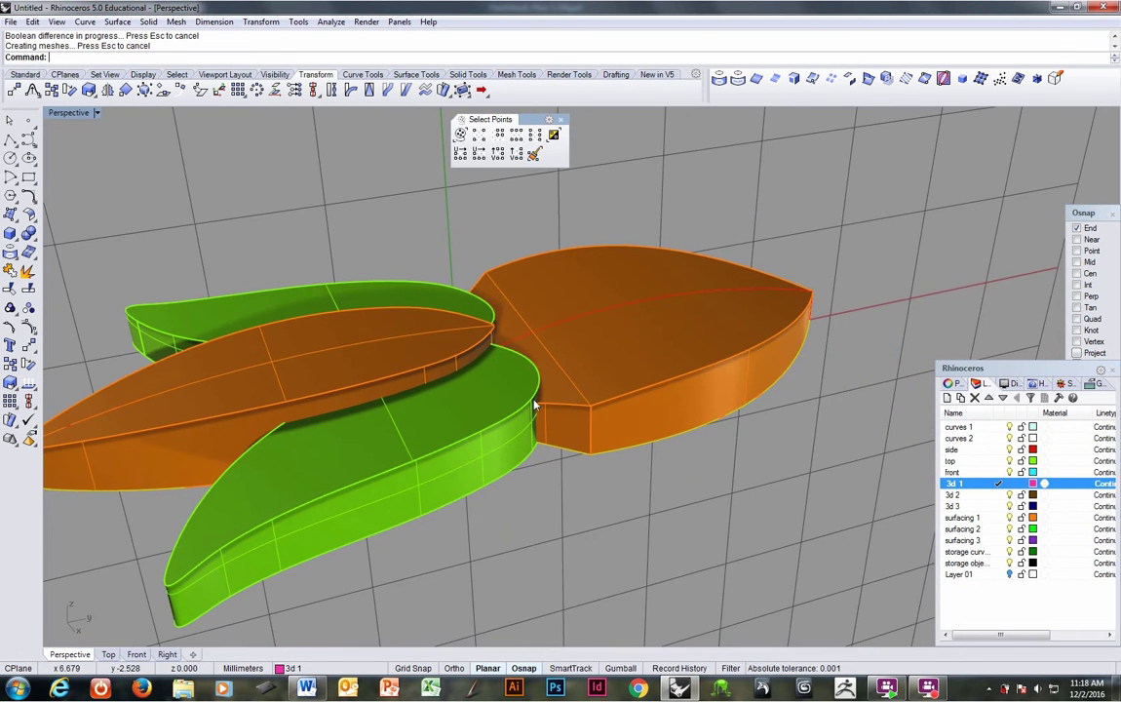
click(381, 351)
right_click(407, 431)
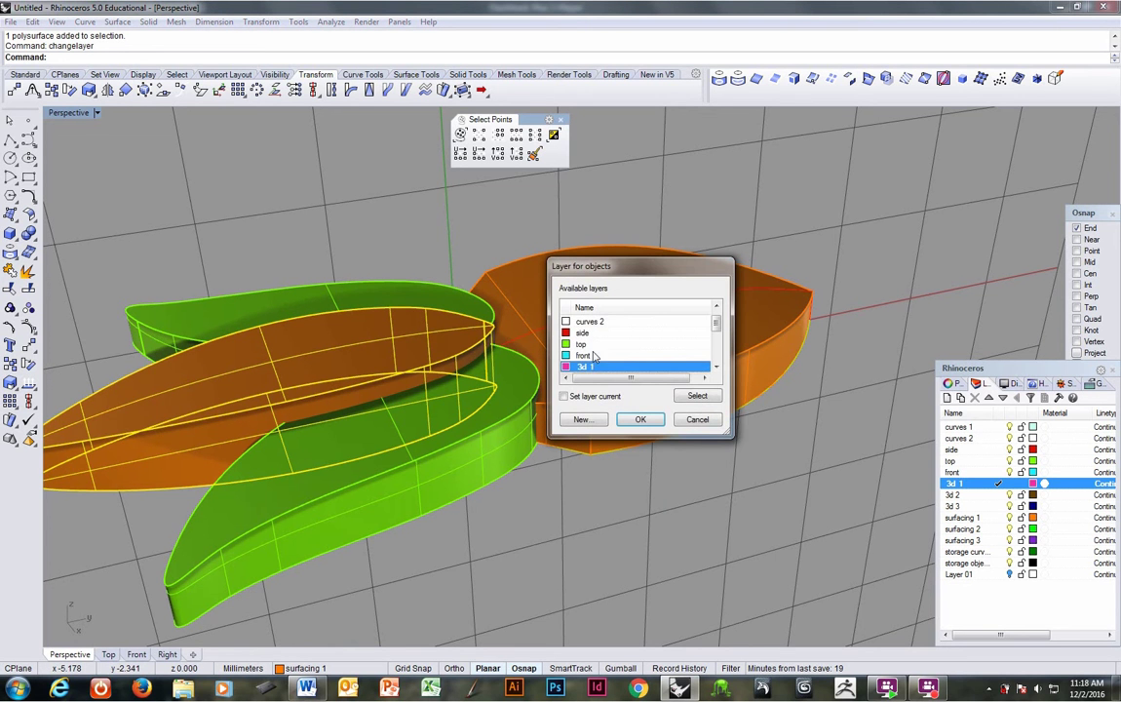
click(594, 345)
click(642, 419)
right_drag(607, 522, 624, 553)
click(1010, 463)
Switch to wireframe display and turn on Layer 01 to show its guide curves beneath the leaf.
right_drag(573, 493, 631, 487)
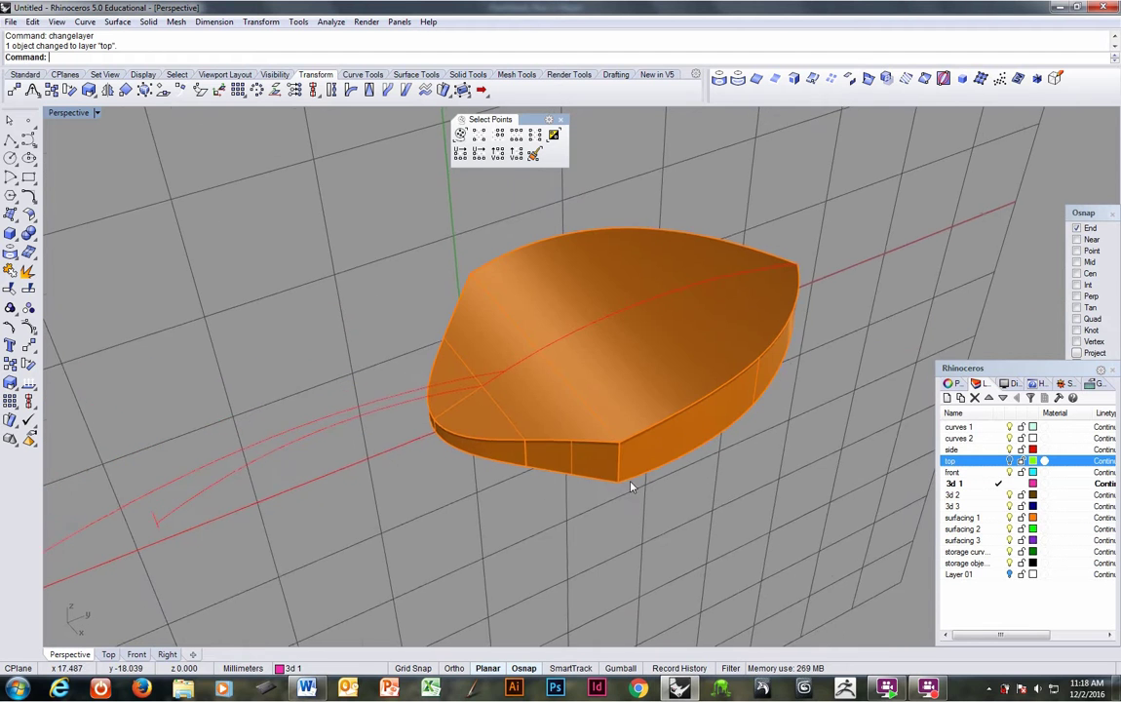
click(1011, 438)
right_drag(770, 473, 689, 485)
key(ctrl+alt+w)
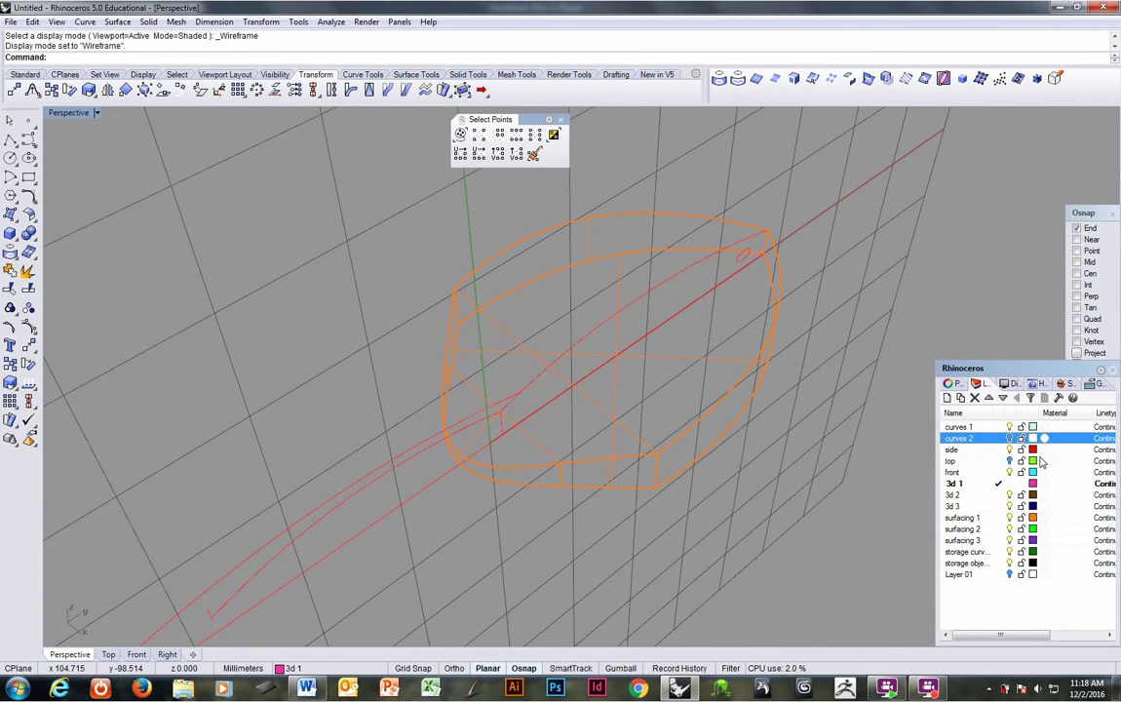
click(1010, 574)
Pick out the two outer guide curves under the leaf, set the construction plane to world Top and return to shaded display.
right_drag(672, 292, 603, 309)
click(542, 394)
click(519, 268)
key(F4)
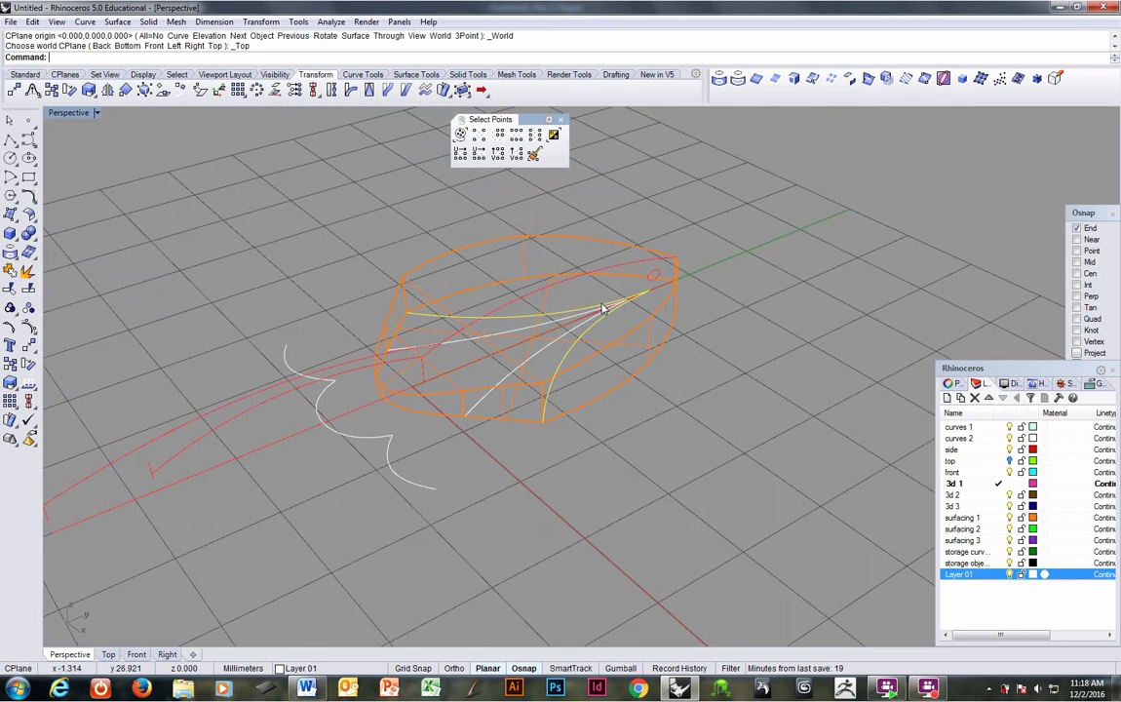
right_drag(603, 371, 596, 339)
key(ctrl+alt+s)
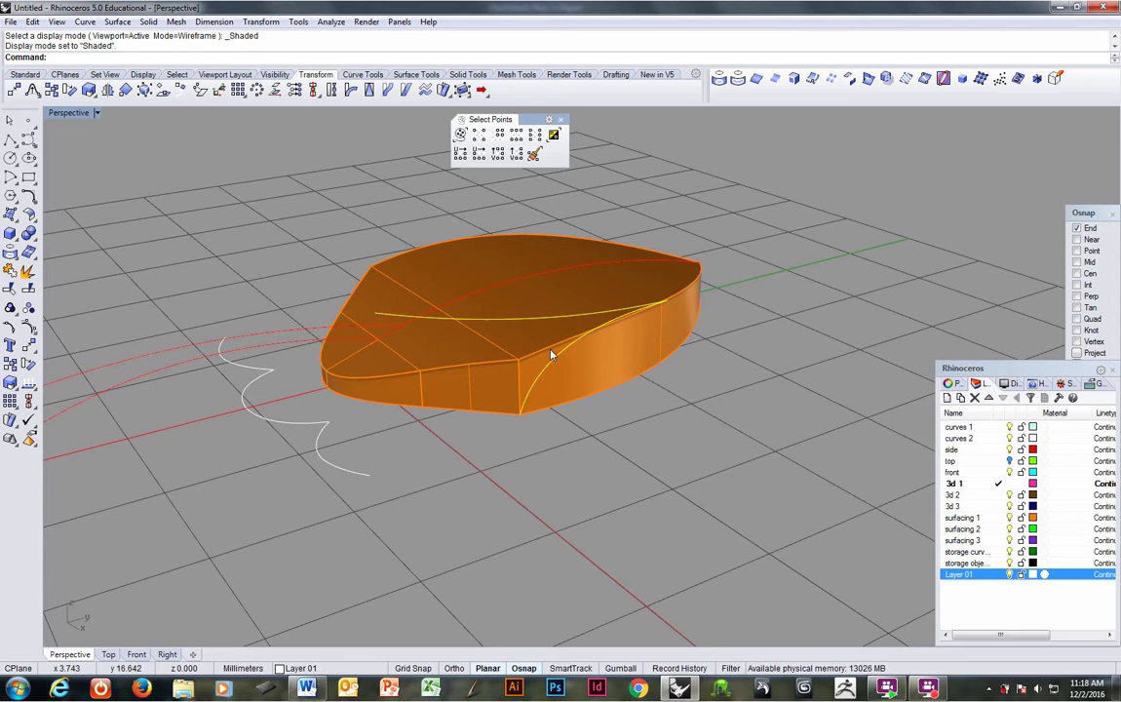
click(719, 339)
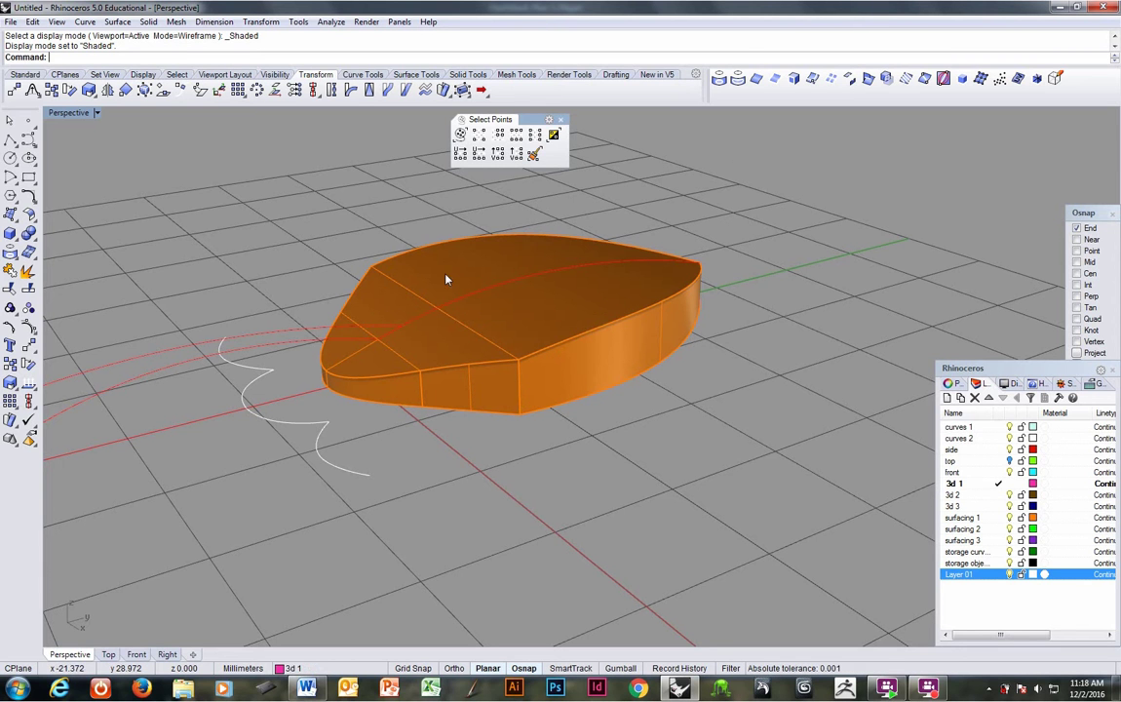
Extract the leaf's arched top surface onto the 3d 3 layer and hide the surfacing 1 layer.
right_click(28, 272)
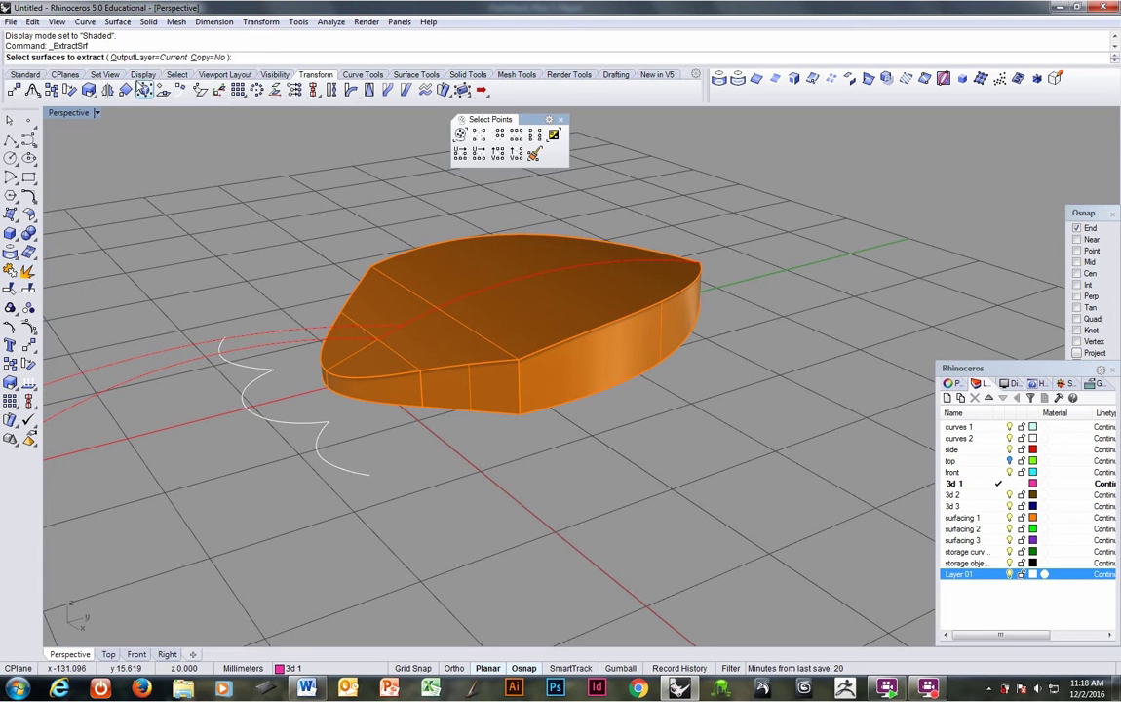
click(998, 506)
click(549, 275)
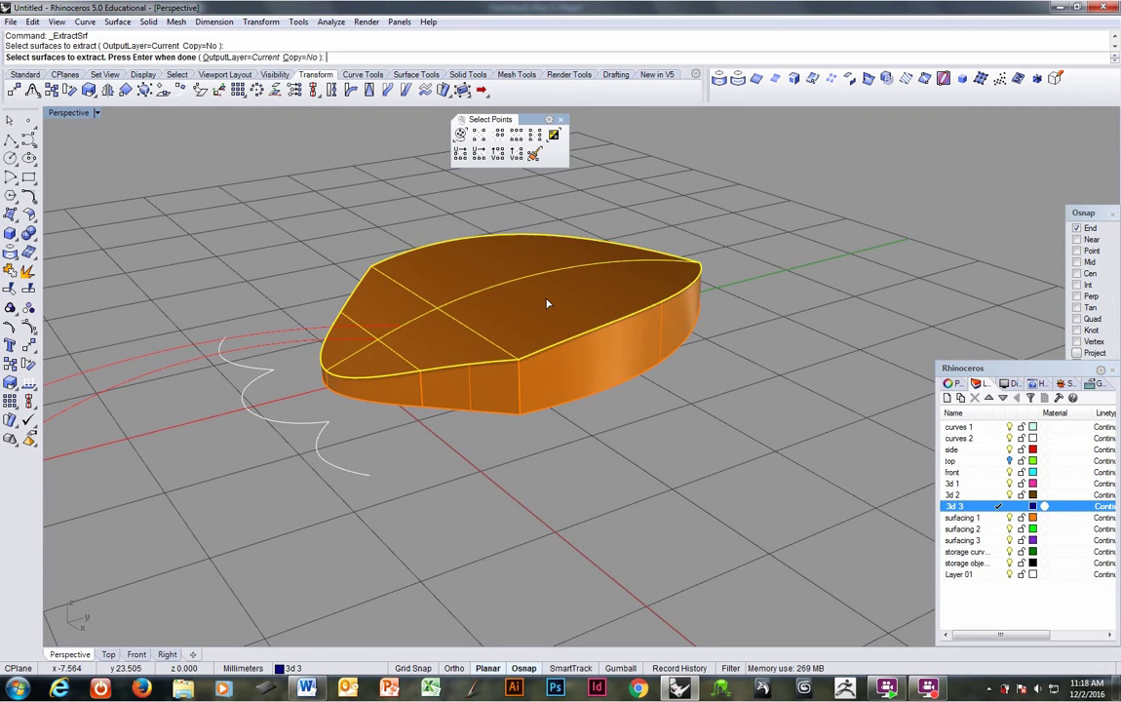
key(Return)
right_drag(613, 391, 630, 439)
click(1009, 518)
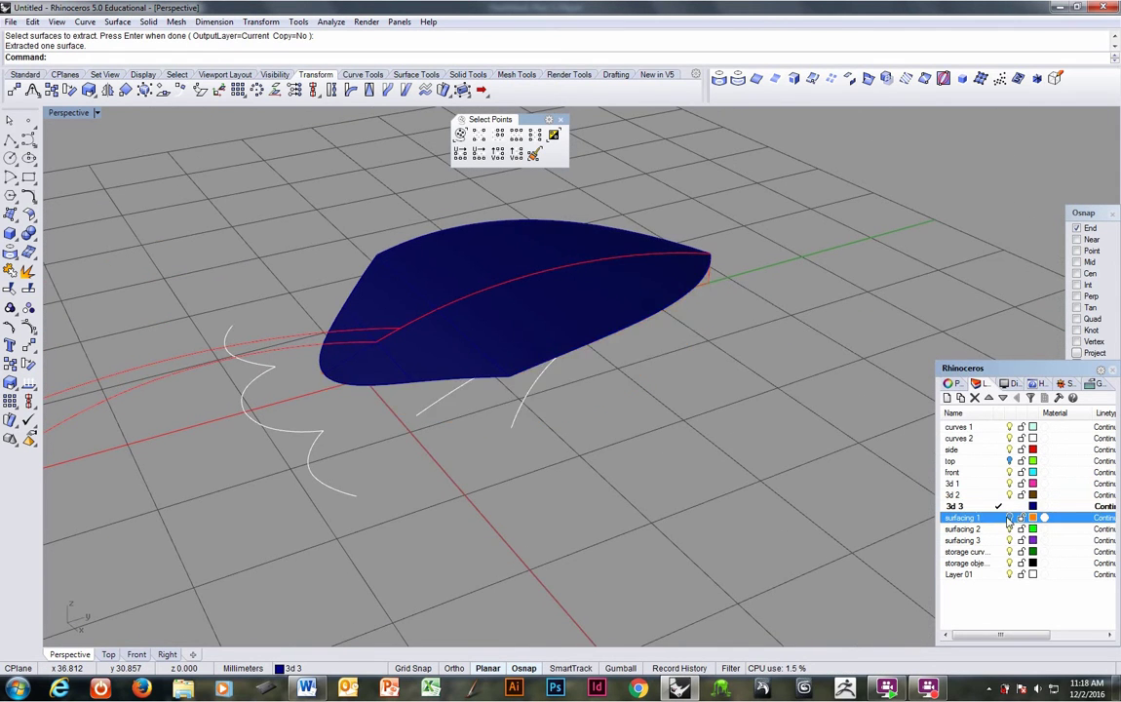
Project the two outer guide curves onto the leaf's extracted top surface.
right_drag(682, 502, 664, 418)
click(519, 354)
right_drag(519, 354, 736, 373)
shift+click(553, 334)
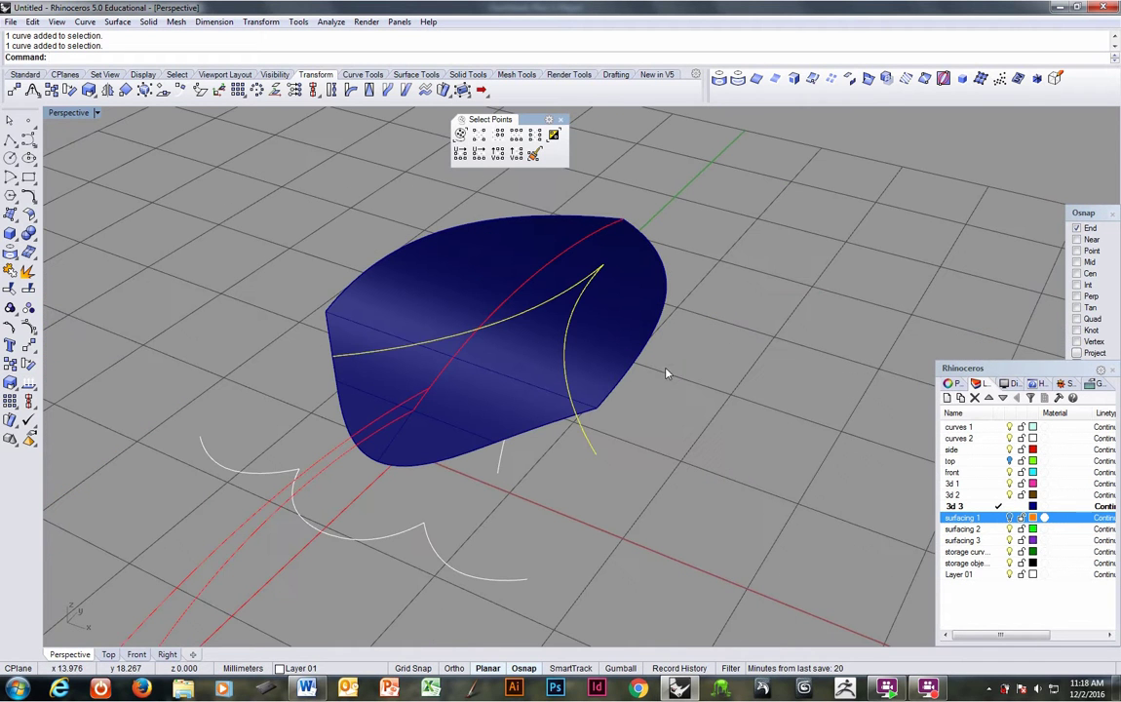
click(723, 84)
right_drag(671, 238, 565, 355)
click(511, 295)
right_click(511, 296)
Split the leaf's top surface with the two projected curves.
click(565, 355)
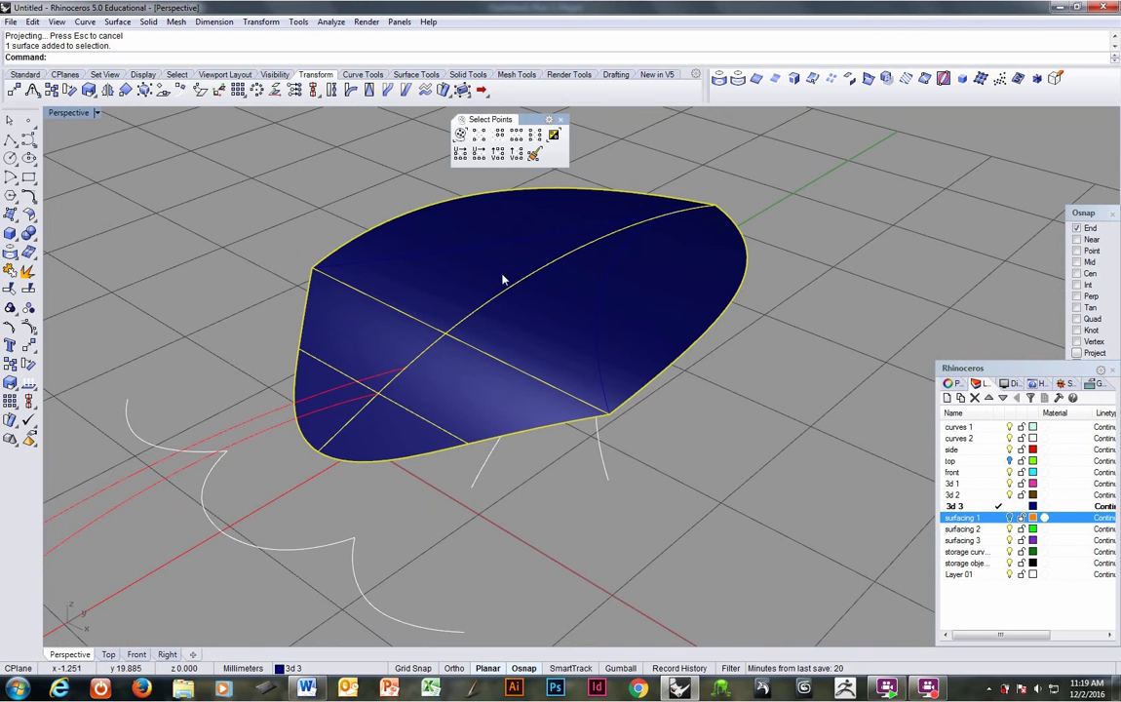
click(29, 270)
click(598, 345)
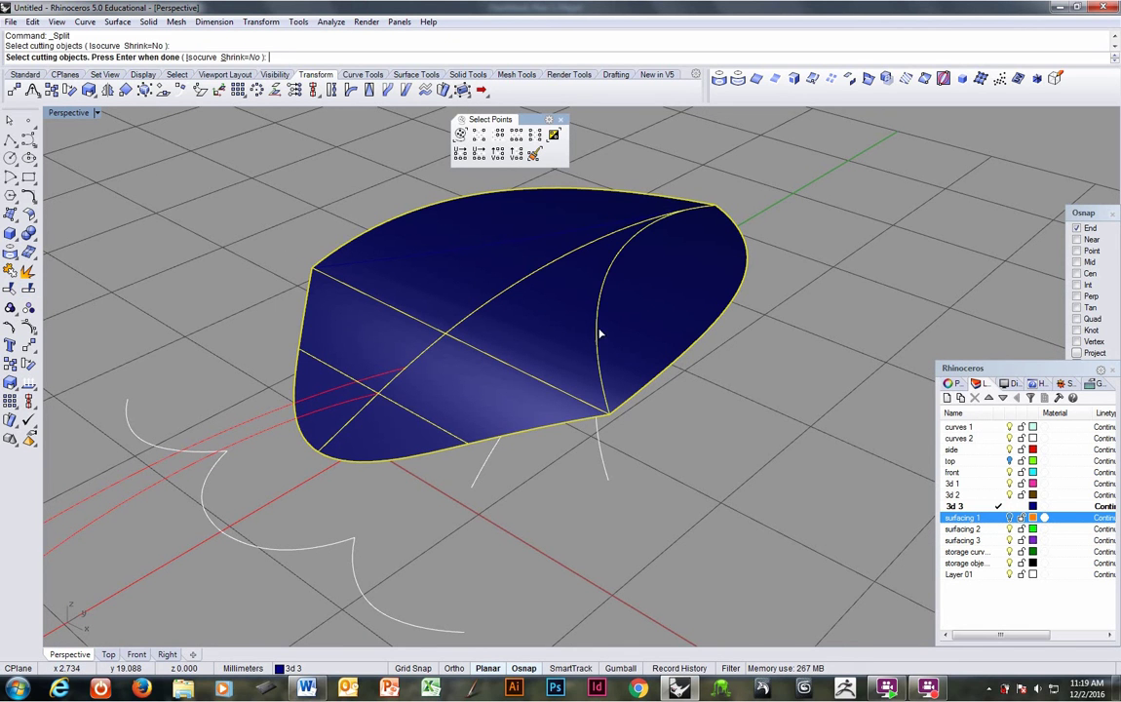
click(558, 241)
key(Return)
Set the construction plane to world Right and move the middle piece of the split surface straight down a short distance.
click(551, 309)
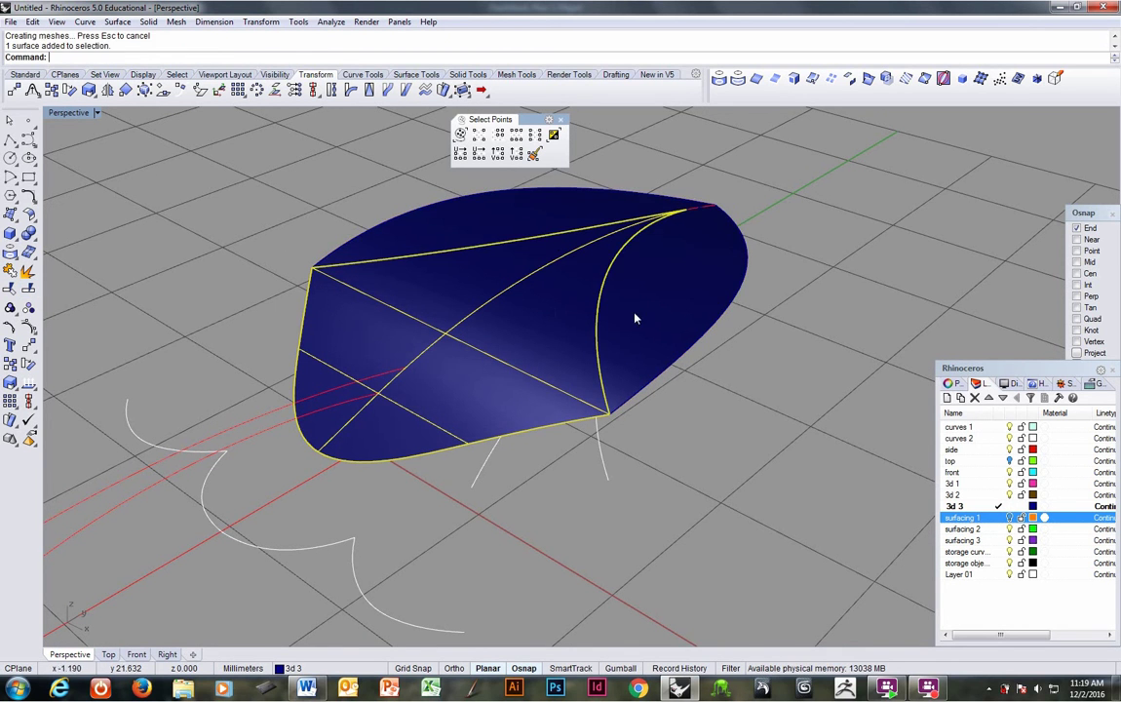
right_drag(618, 334, 566, 293)
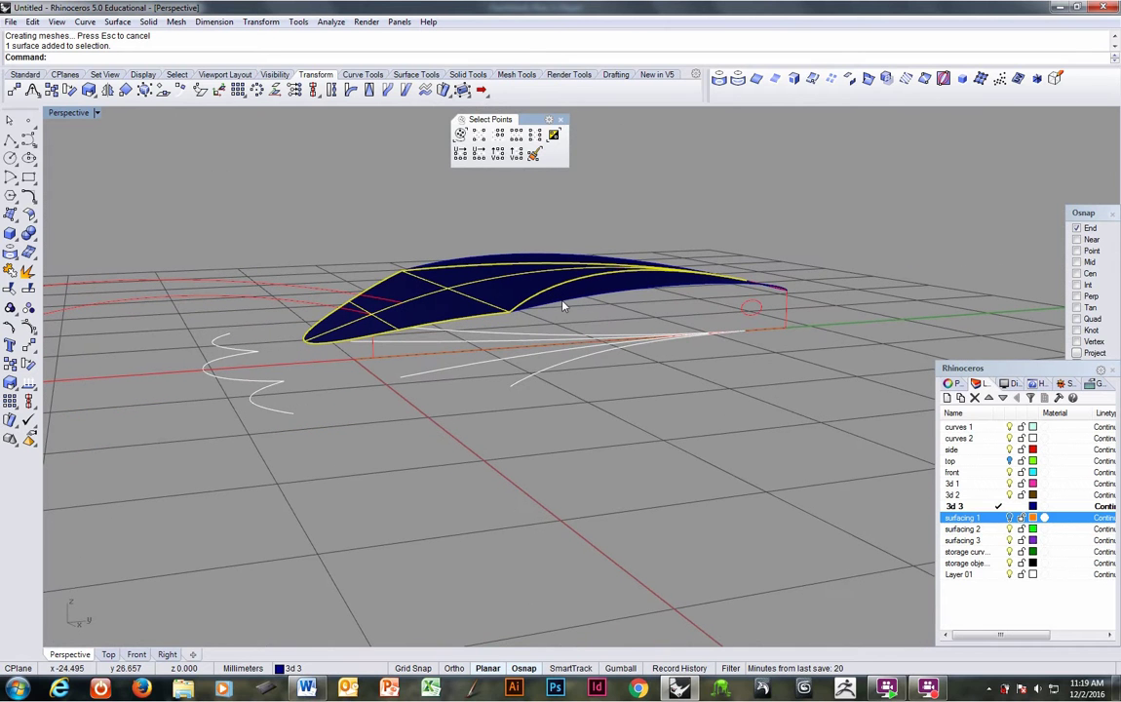
text(M)
key(Return)
key(F4)
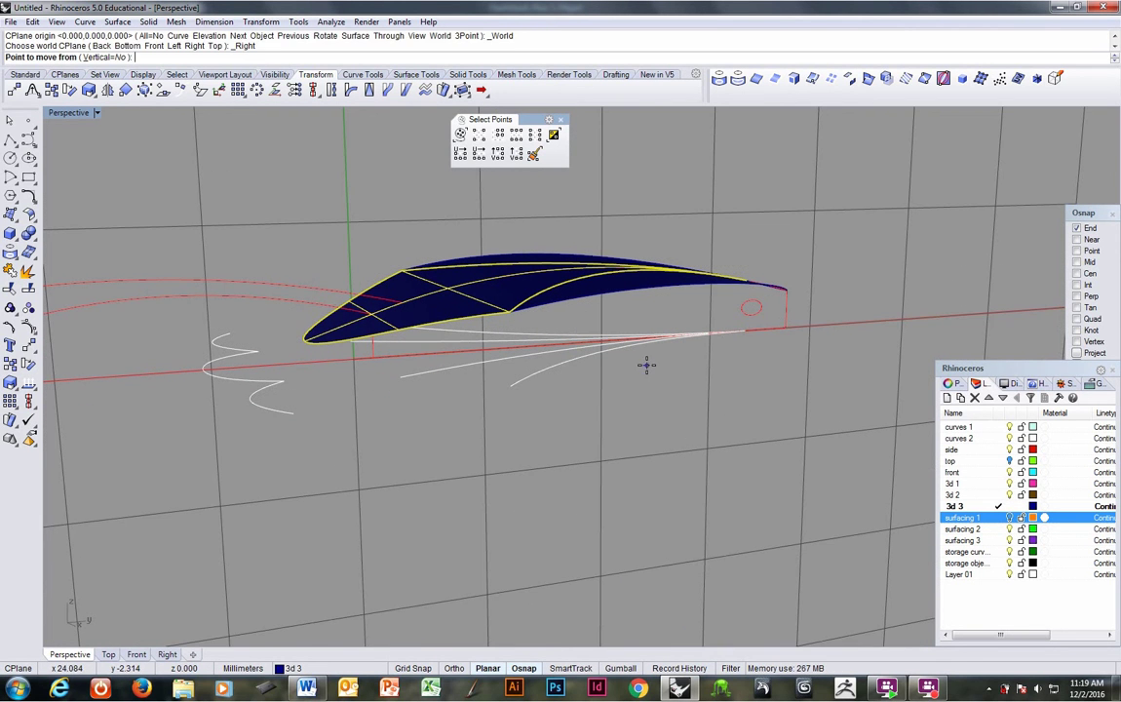
click(646, 366)
key(shift)
click(646, 376)
right_drag(646, 376, 584, 400)
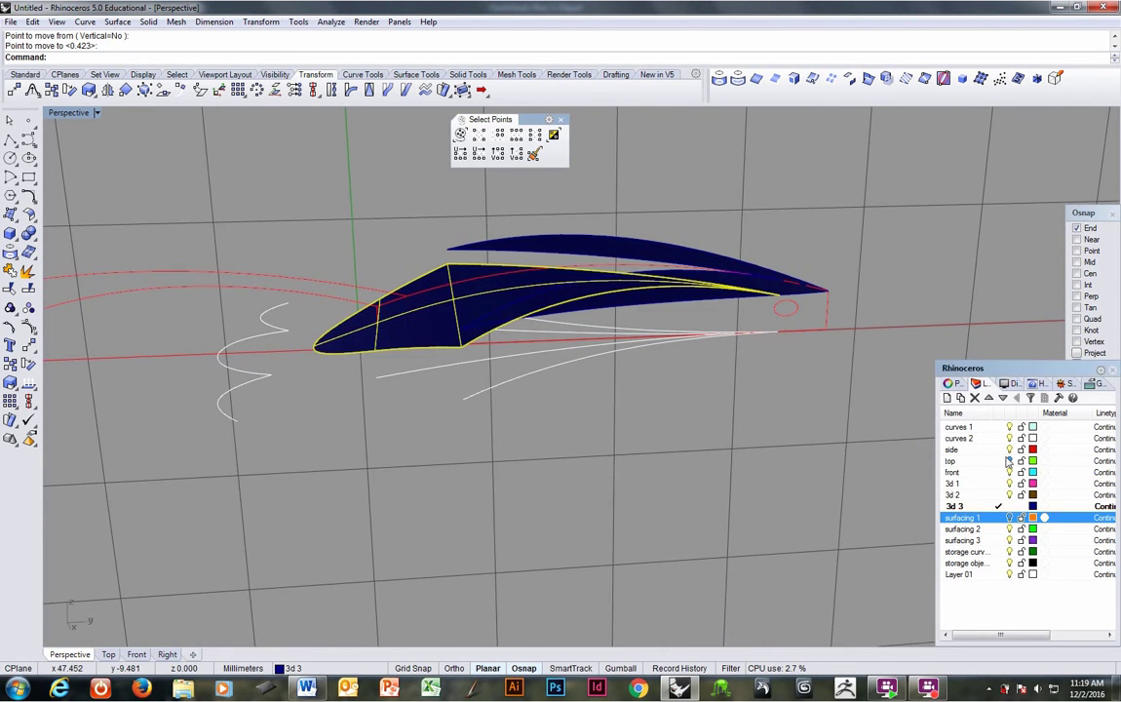
Temporarily show the surfacing 1 and top layers to check the lowered piece against the leaf's sides and the petals.
click(1009, 518)
right_drag(682, 419, 648, 546)
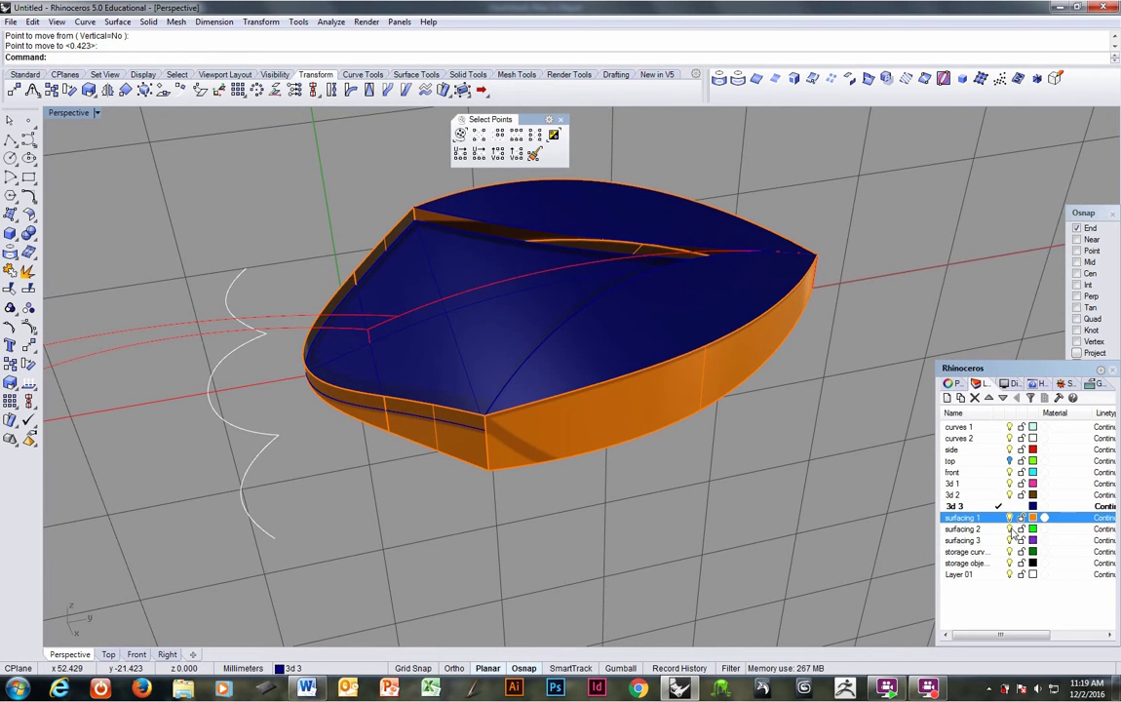
click(1010, 460)
right_drag(575, 400, 490, 384)
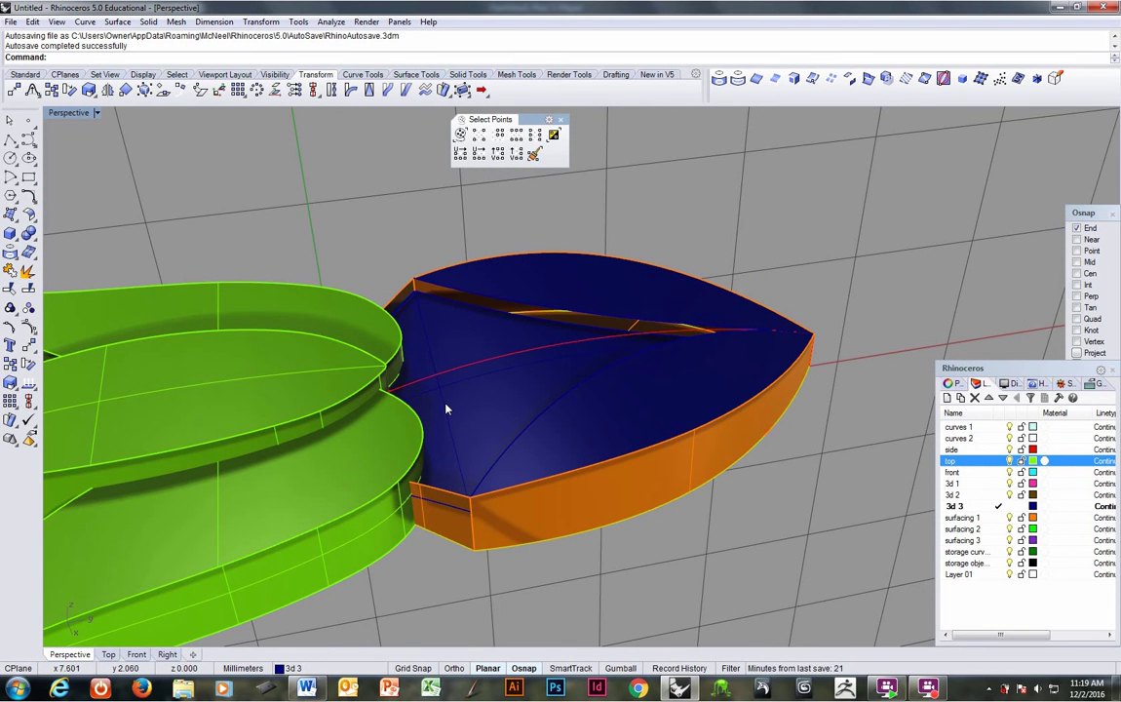
right_drag(488, 417, 488, 368)
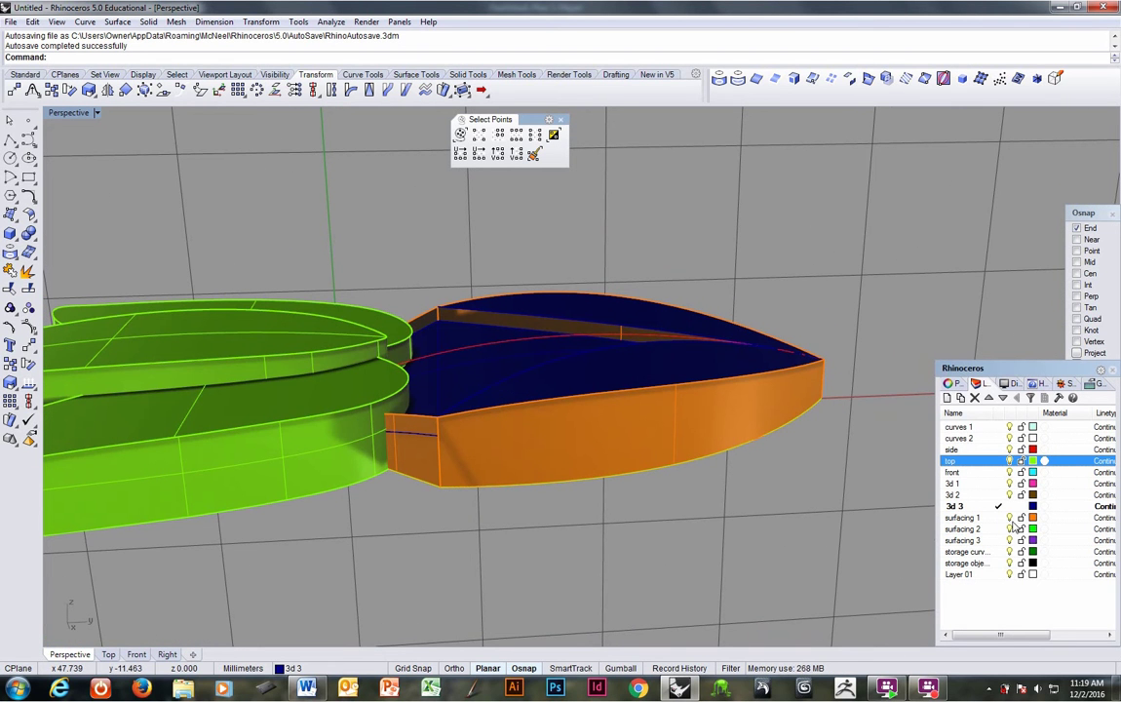
click(1010, 460)
right_drag(575, 517, 893, 511)
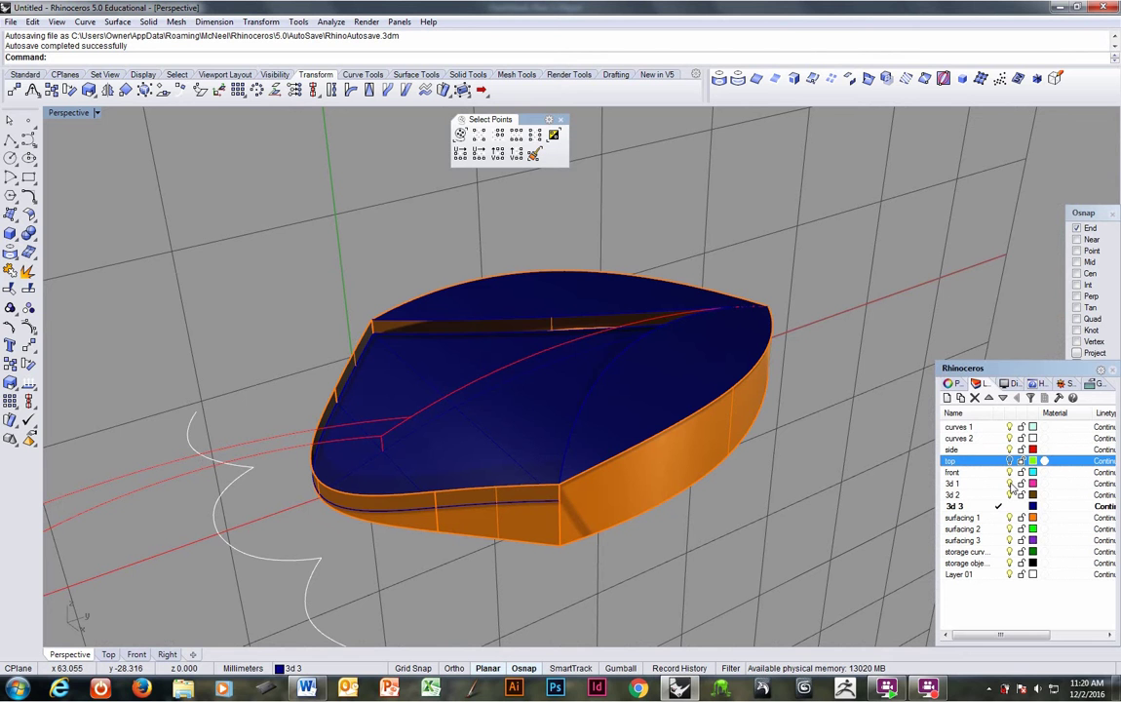
click(1011, 517)
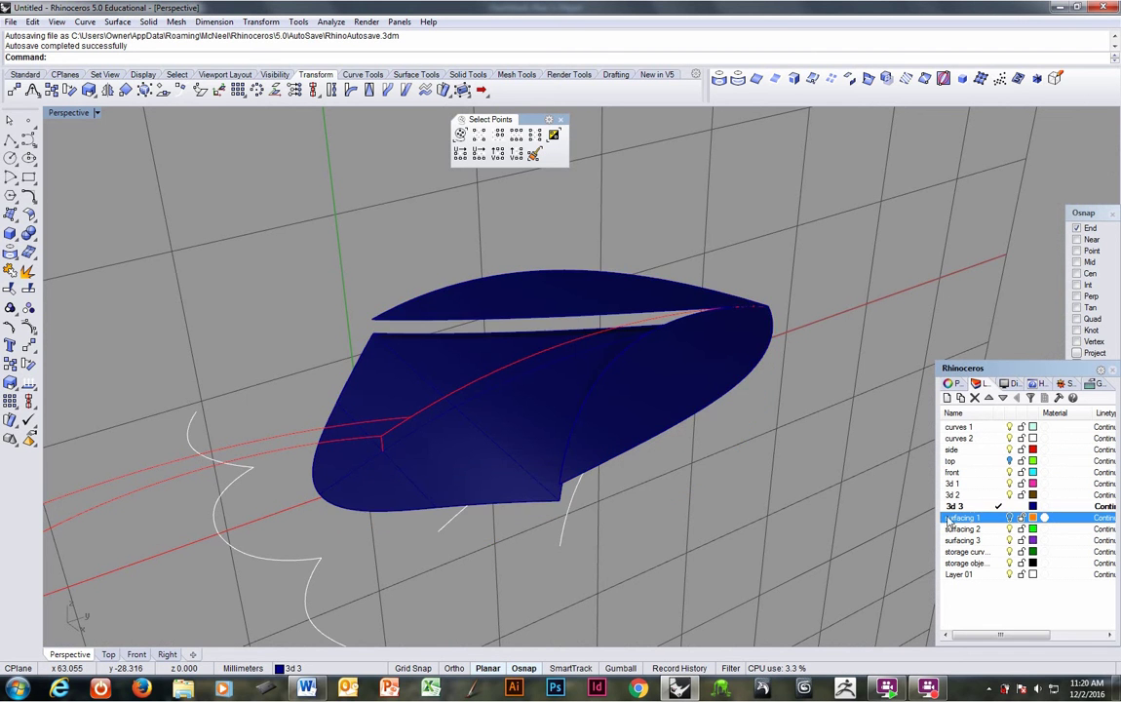
Hide the side layer, select the lowered middle surface and set the construction plane to world Top.
right_drag(671, 514, 546, 483)
click(1009, 449)
click(460, 430)
mouse_move(462, 431)
right_down()
mouse_move(488, 468)
mouse_move(476, 513)
mouse_move(491, 424)
mouse_move(479, 421)
right_up()
key(F4)
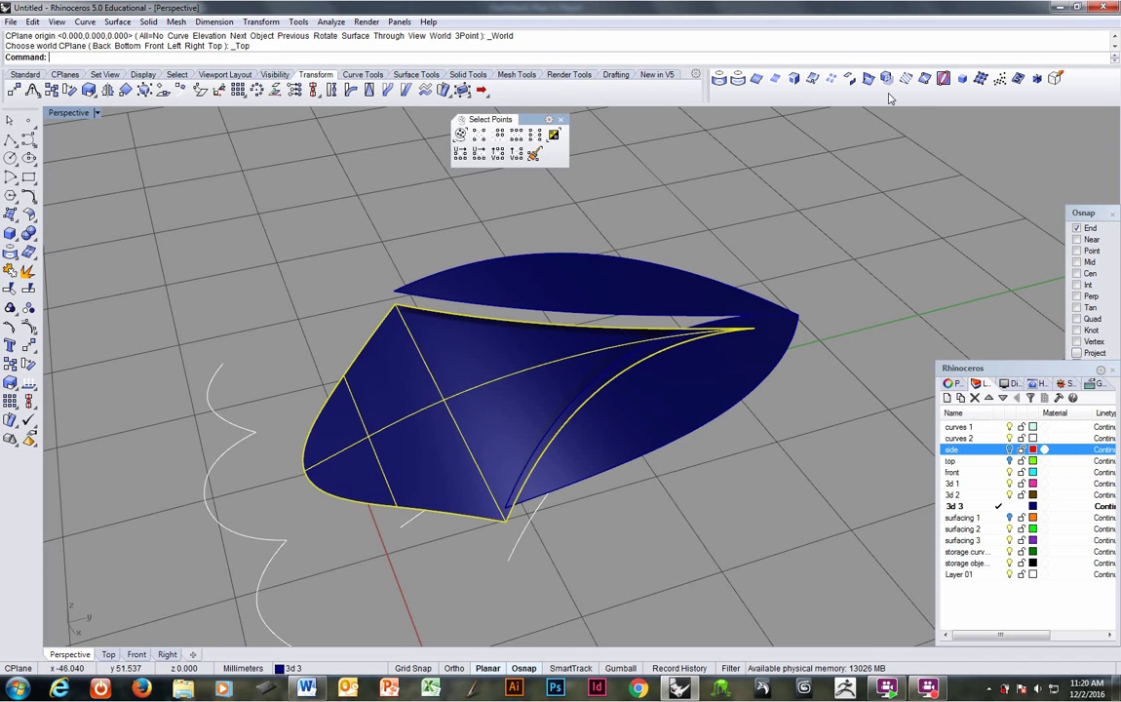
Open the Curve From Object tool set from the curve tools and dock it beside the main tools.
click(363, 76)
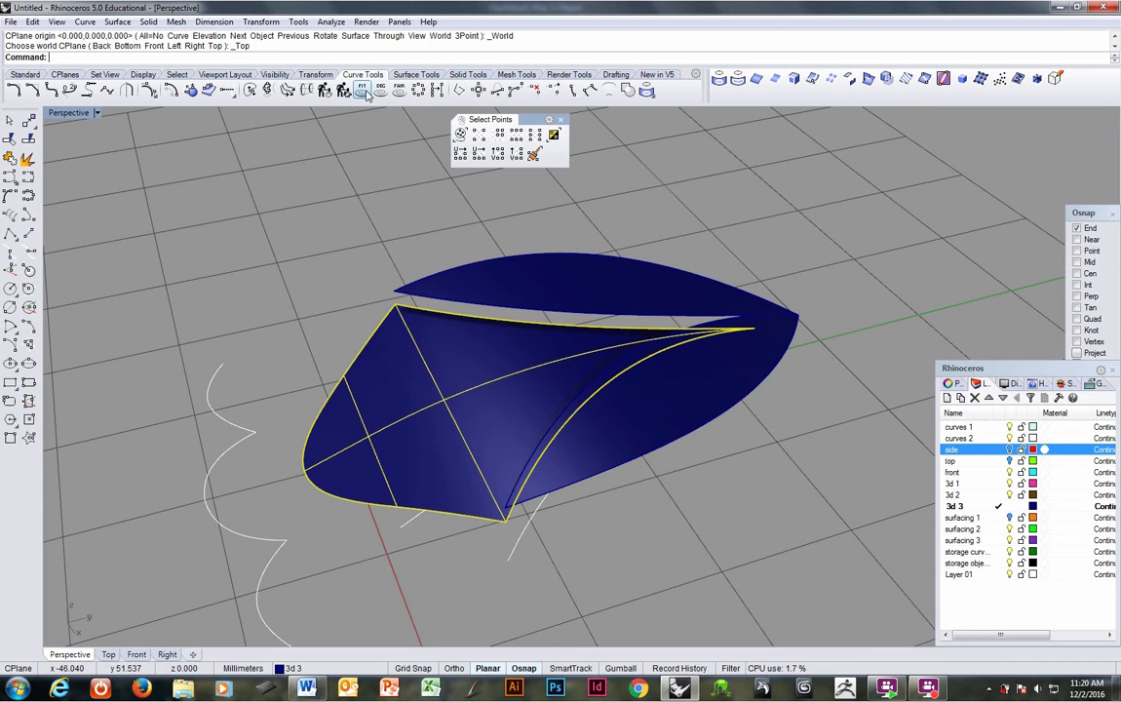
click(652, 95)
drag(651, 103, 744, 151)
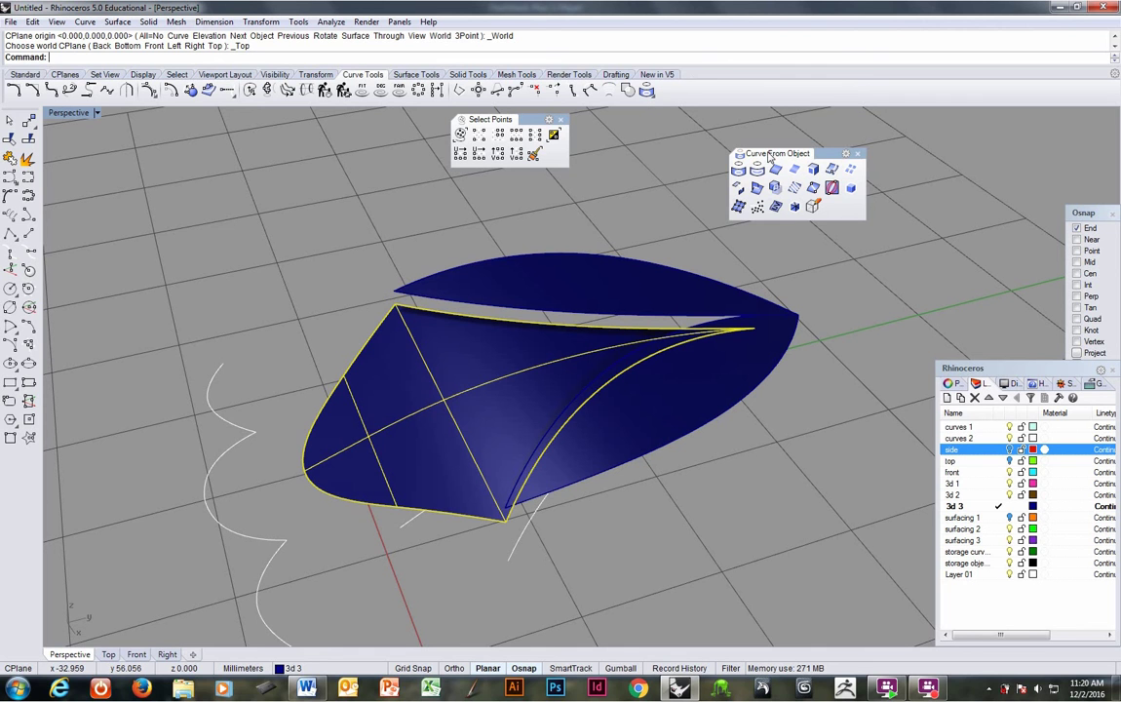
drag(824, 153, 827, 89)
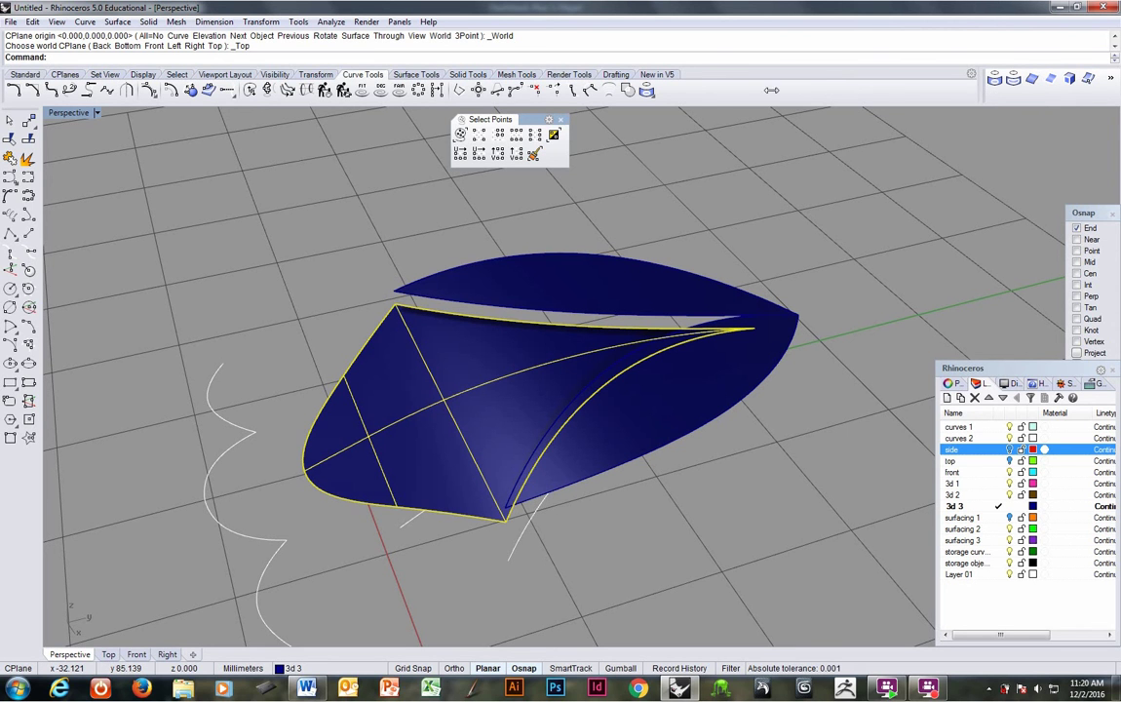
drag(714, 96, 714, 95)
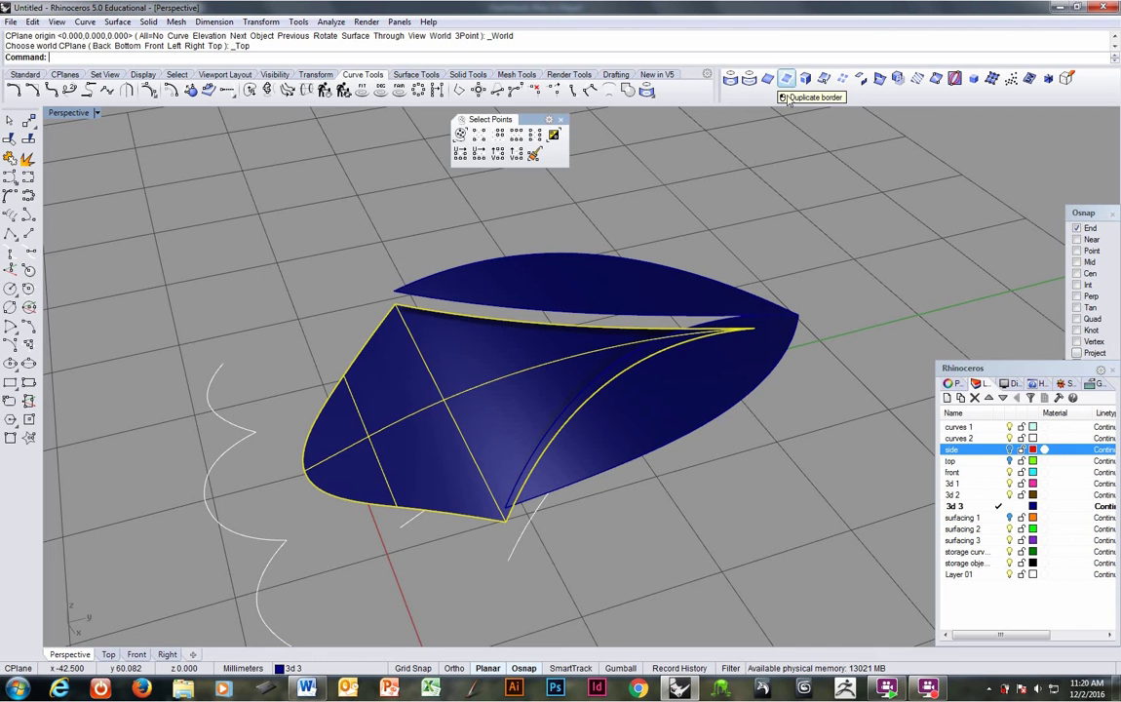
Duplicate the lowered surface's border on the surfacing 2 layer and project it onto the construction plane, deleting the input curve.
click(1000, 528)
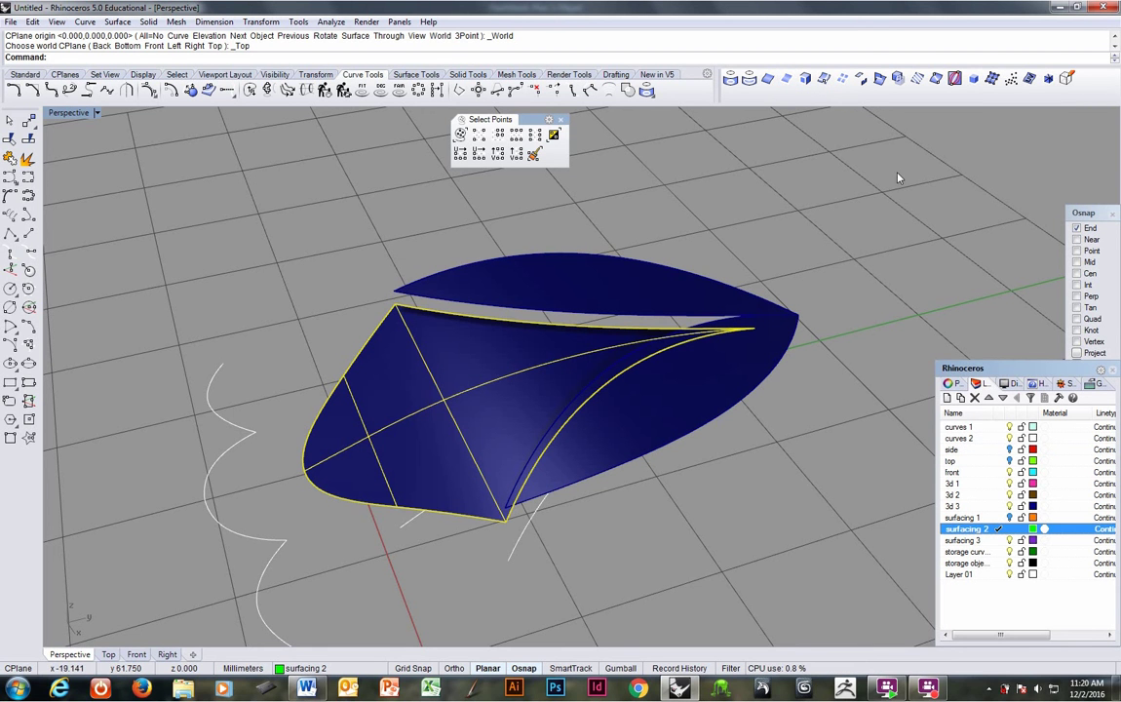
click(786, 80)
right_drag(460, 289, 514, 358)
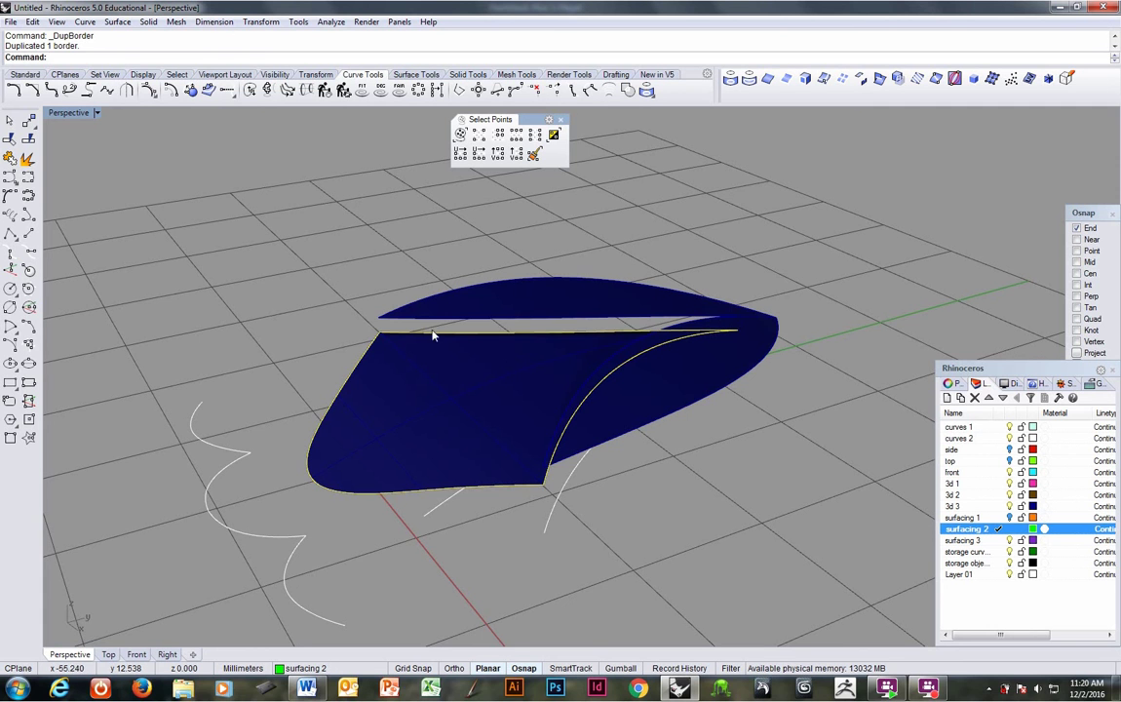
key(Return)
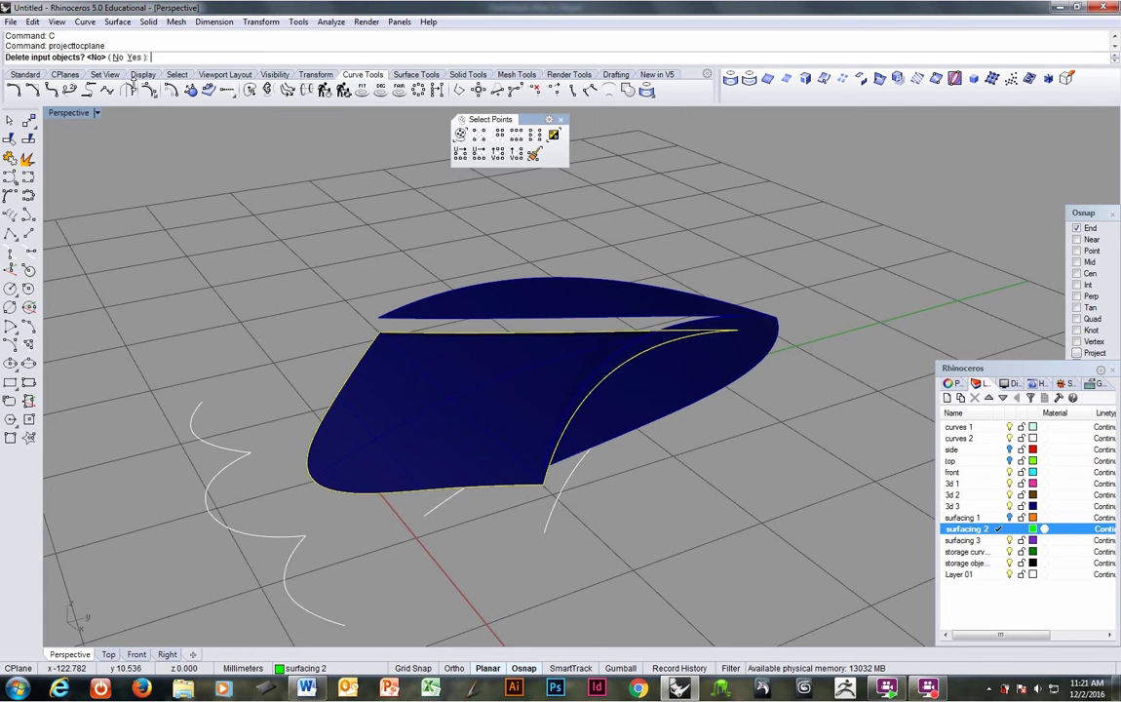
click(137, 57)
Remove all trims from the lowered middle surface with Untrim All.
right_drag(668, 476, 463, 454)
click(463, 453)
mouse_move(604, 473)
right_down()
mouse_move(620, 546)
mouse_move(621, 466)
mouse_move(608, 466)
mouse_move(605, 487)
right_up()
ctrl+right_drag(485, 450, 486, 427)
scroll(485, 427, down, 3)
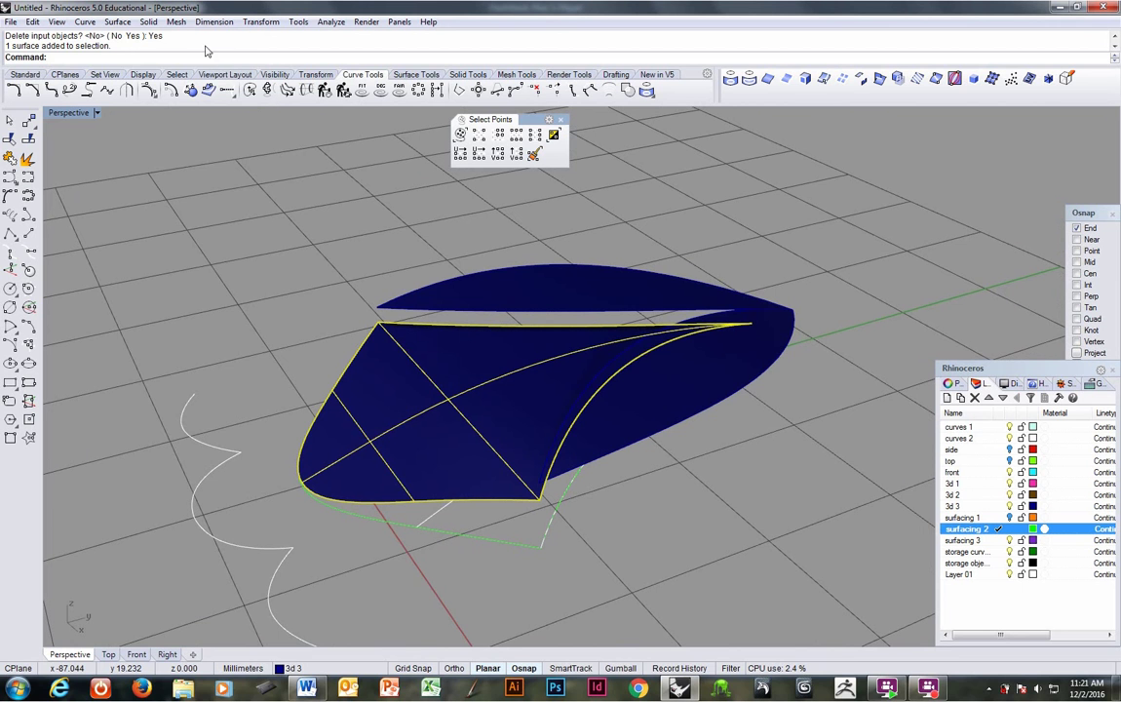
click(122, 24)
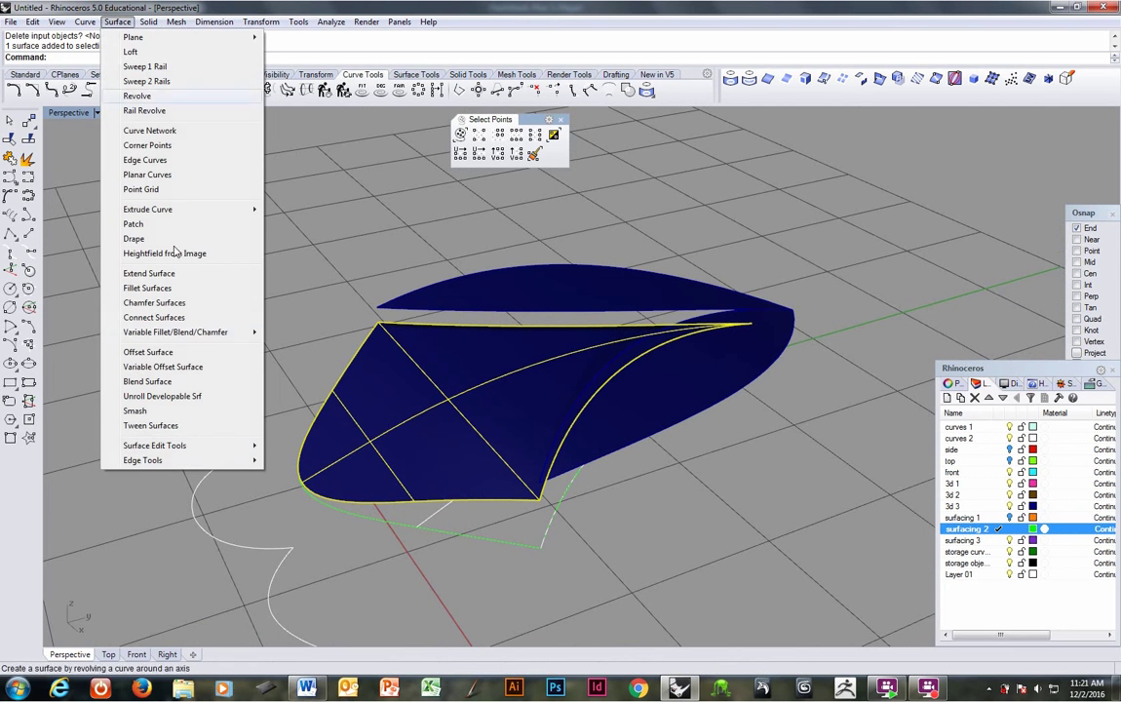
mouse_move(175, 445)
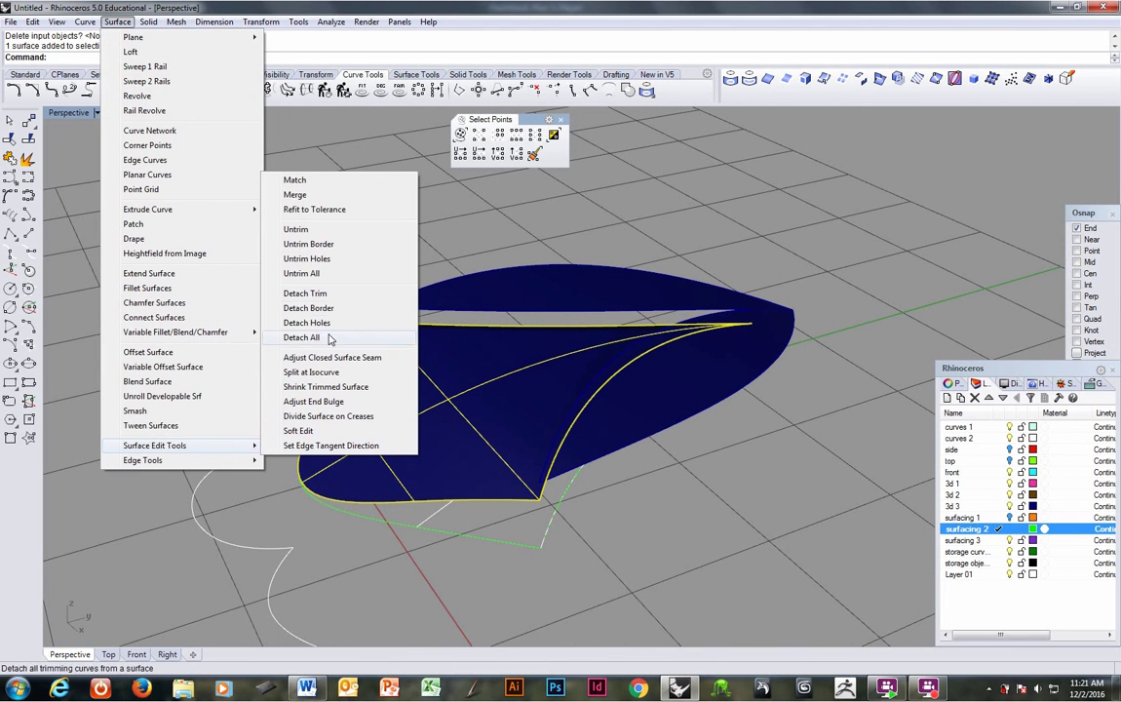
click(298, 273)
right_drag(421, 360, 585, 437)
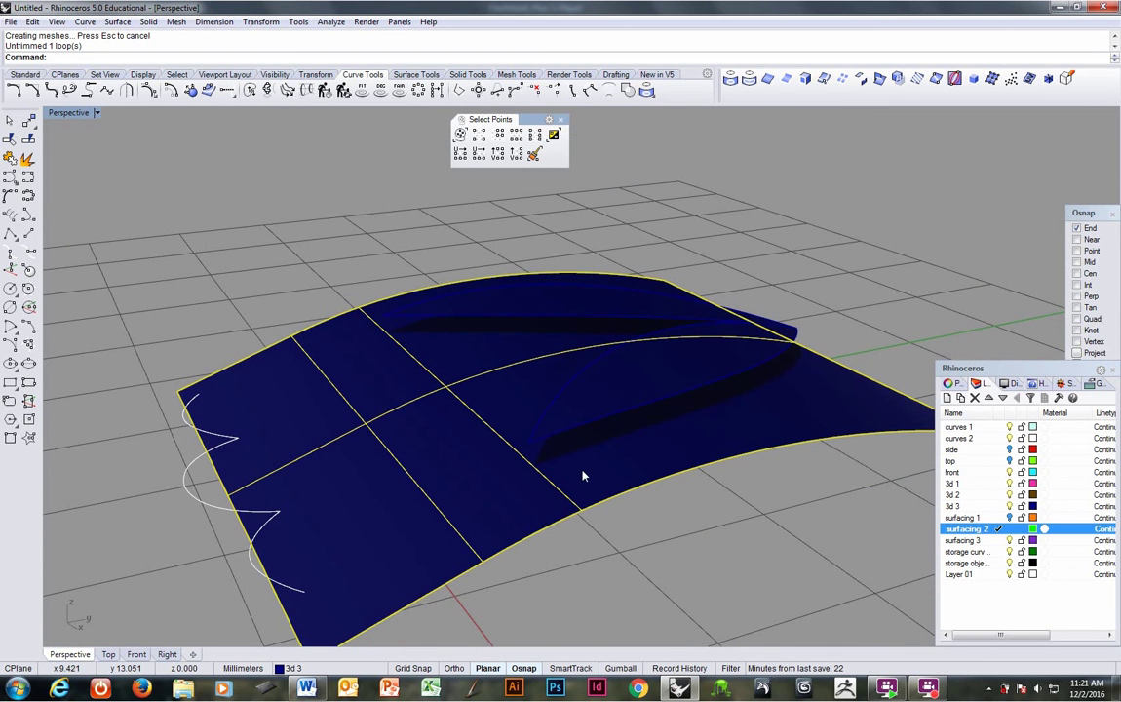
Start rebuilding the untrimmed surface with a U point count of 7.
text(rebuild)
key(Return)
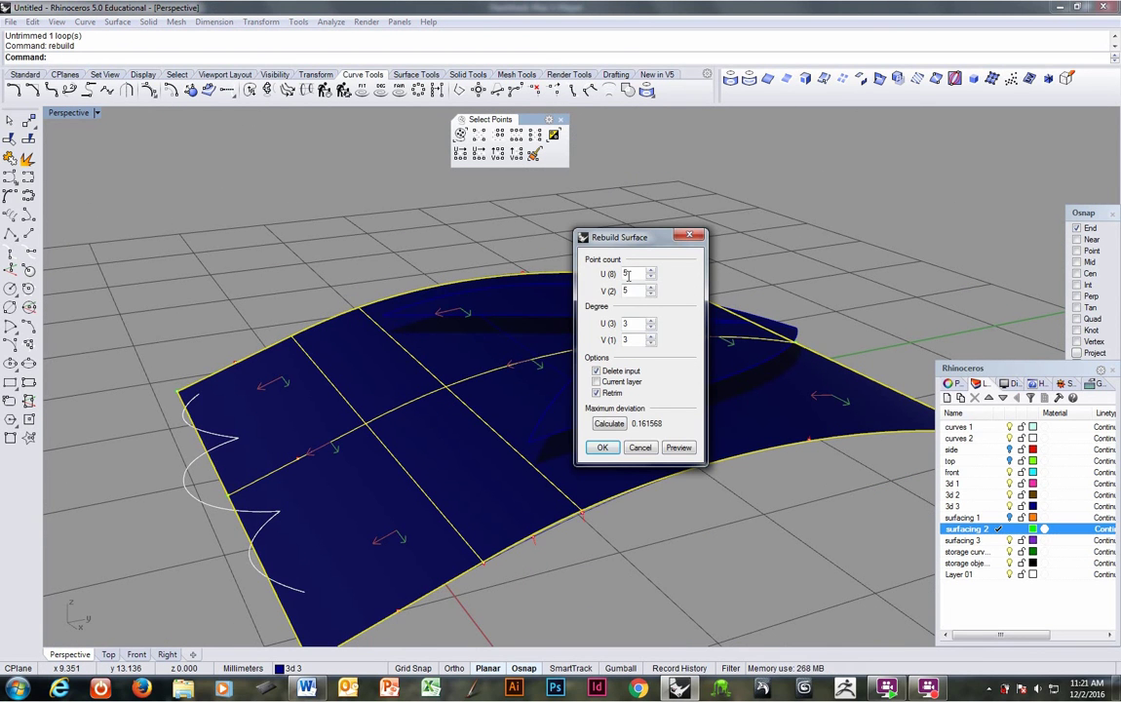
right_drag(695, 572, 554, 417)
right_drag(608, 306, 405, 402)
scroll(432, 390, up, 5)
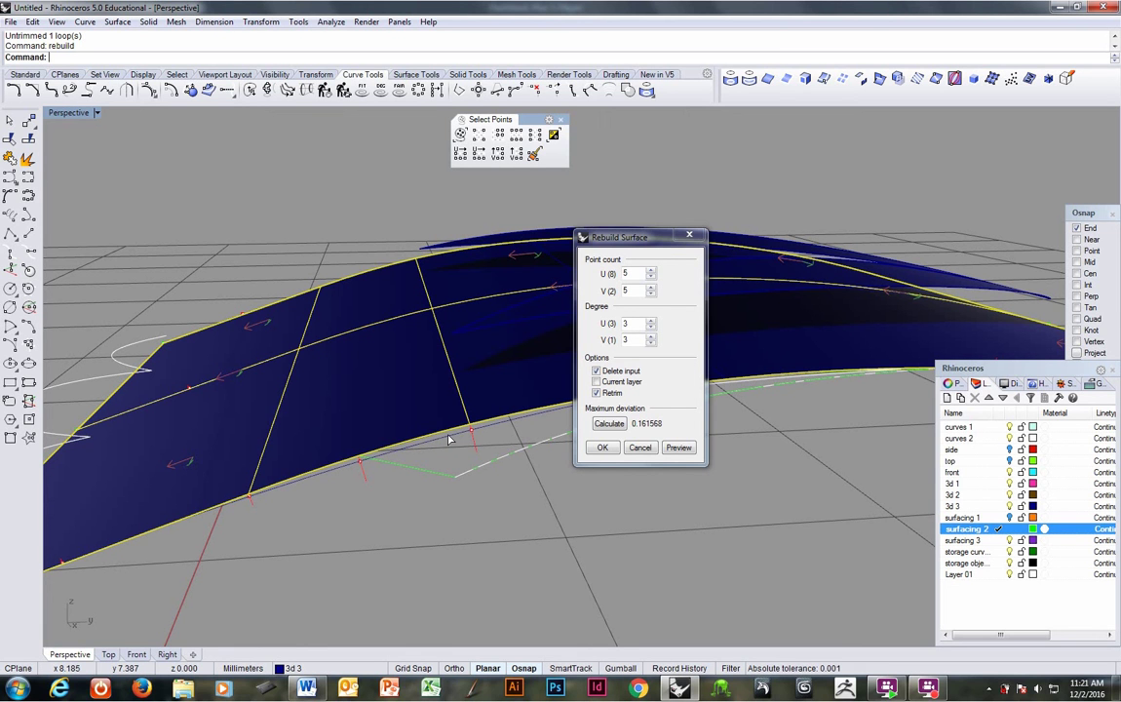
click(622, 274)
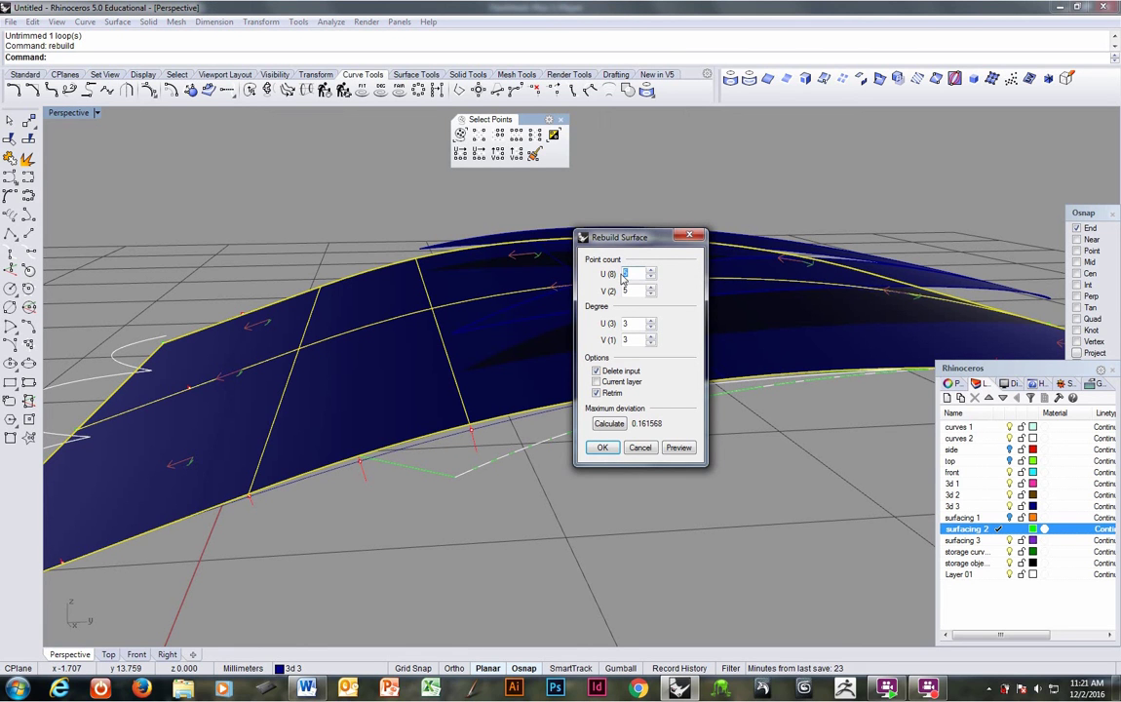
click(636, 290)
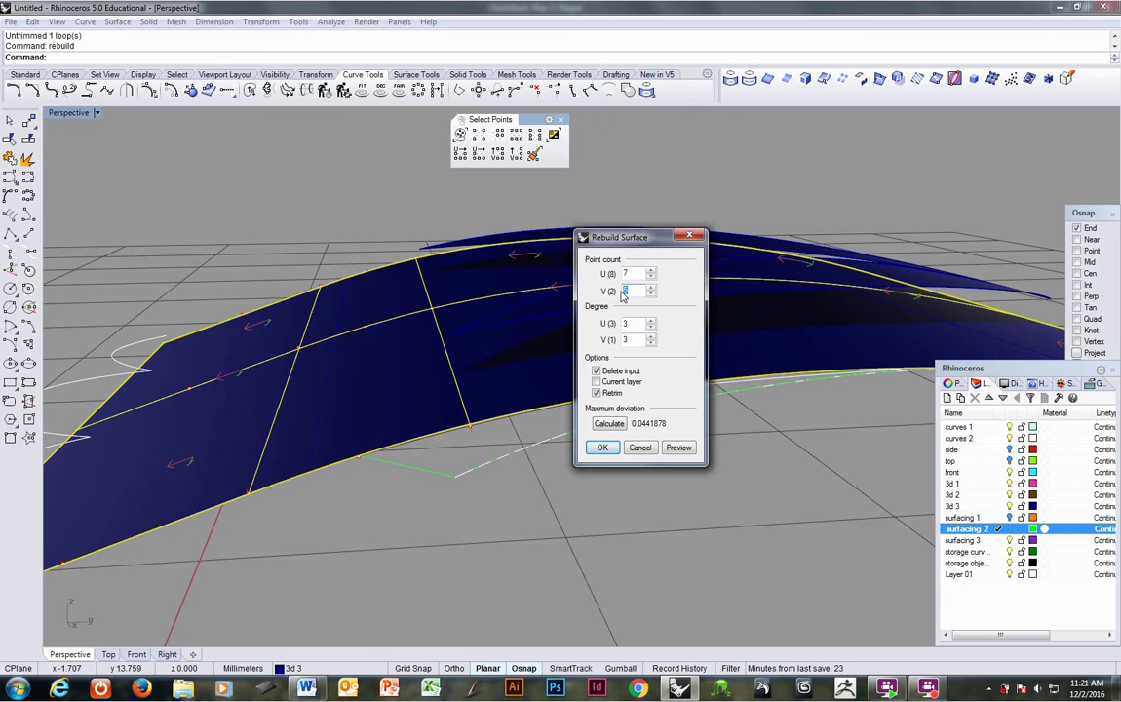